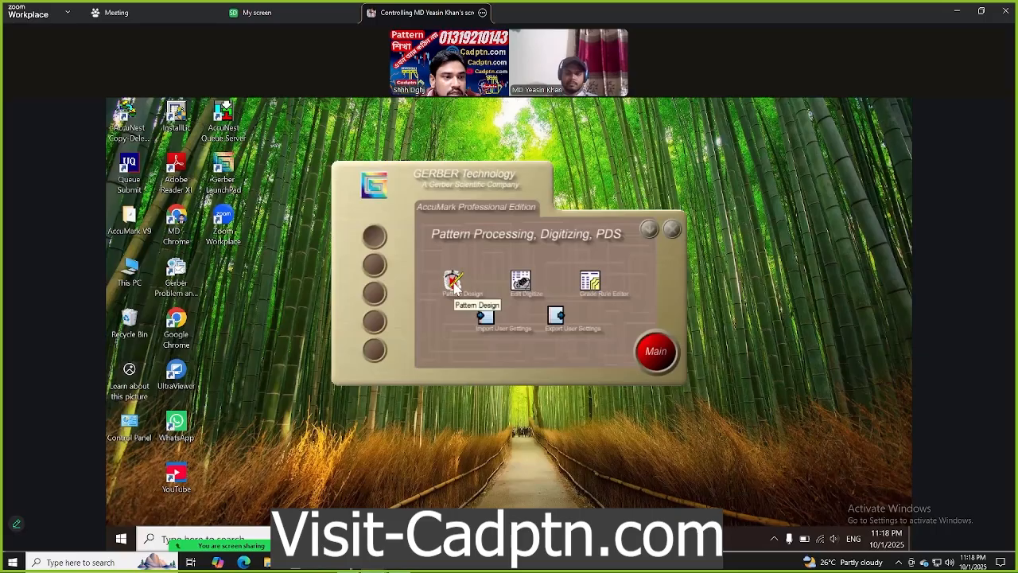
Launch Pattern Design, and open AccuMark Explorer from the AccuMark Explorer, Utilities group in a maximized window
click(454, 284)
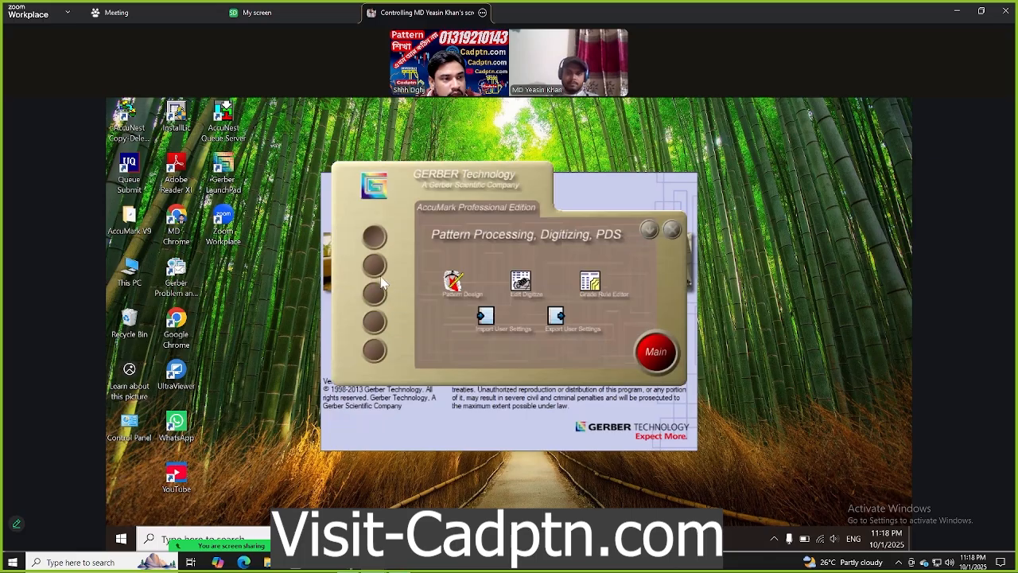
click(376, 267)
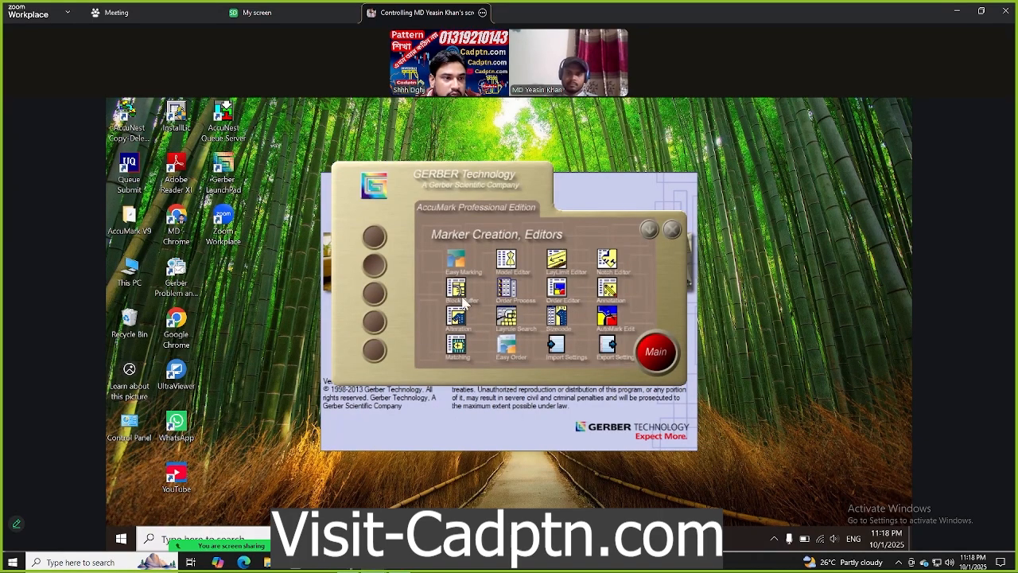
click(375, 293)
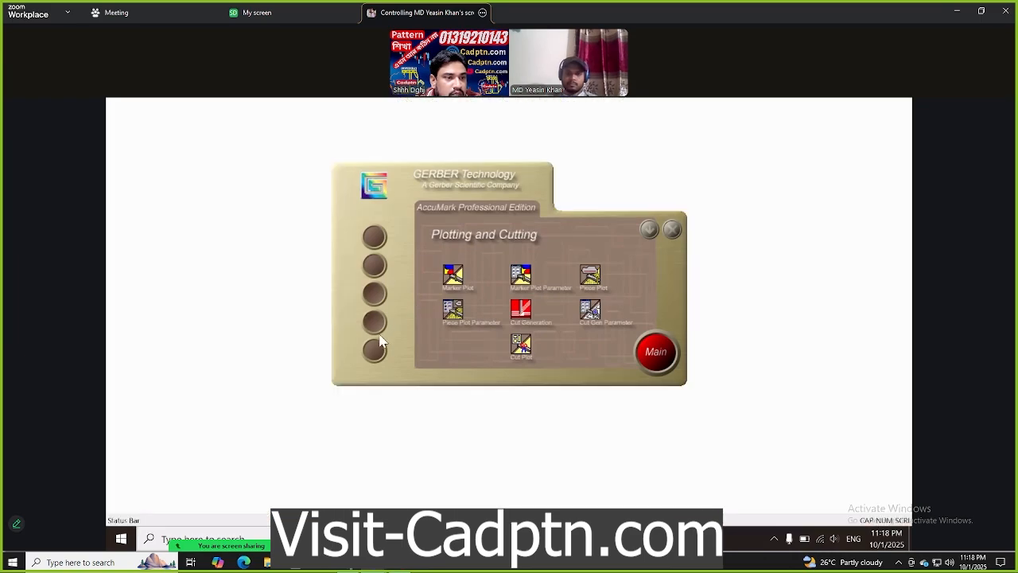
click(378, 322)
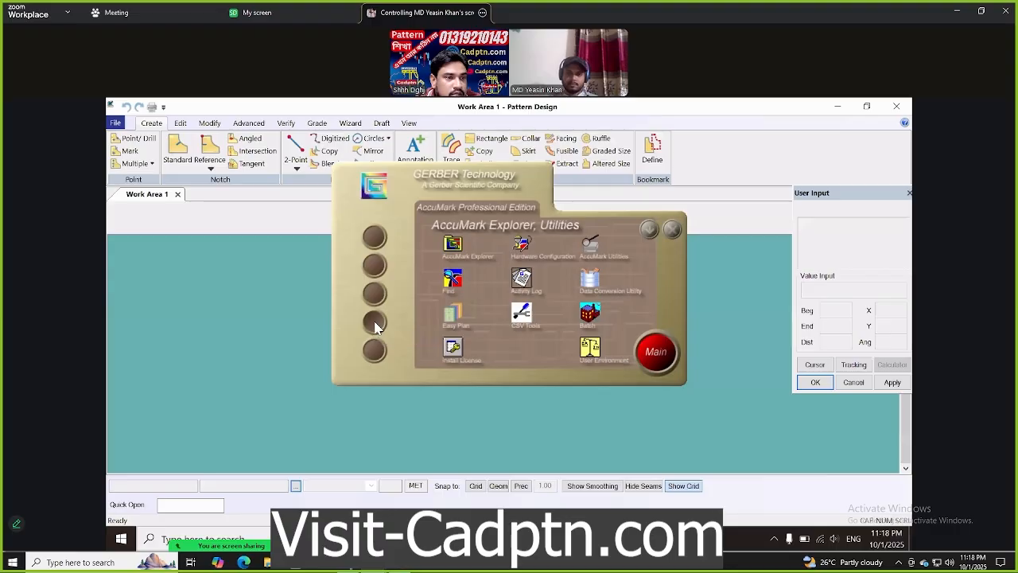
click(452, 245)
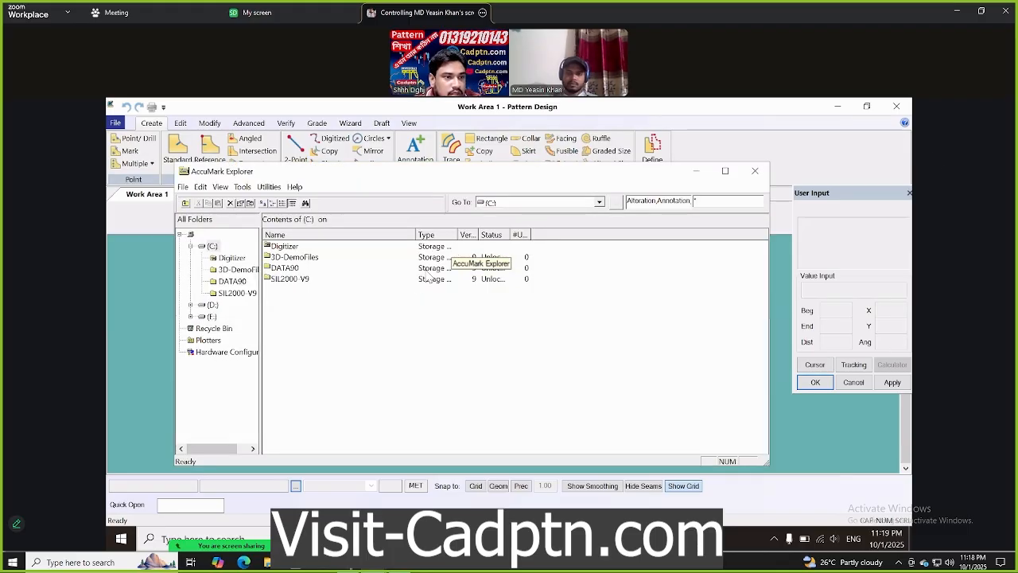
click(726, 172)
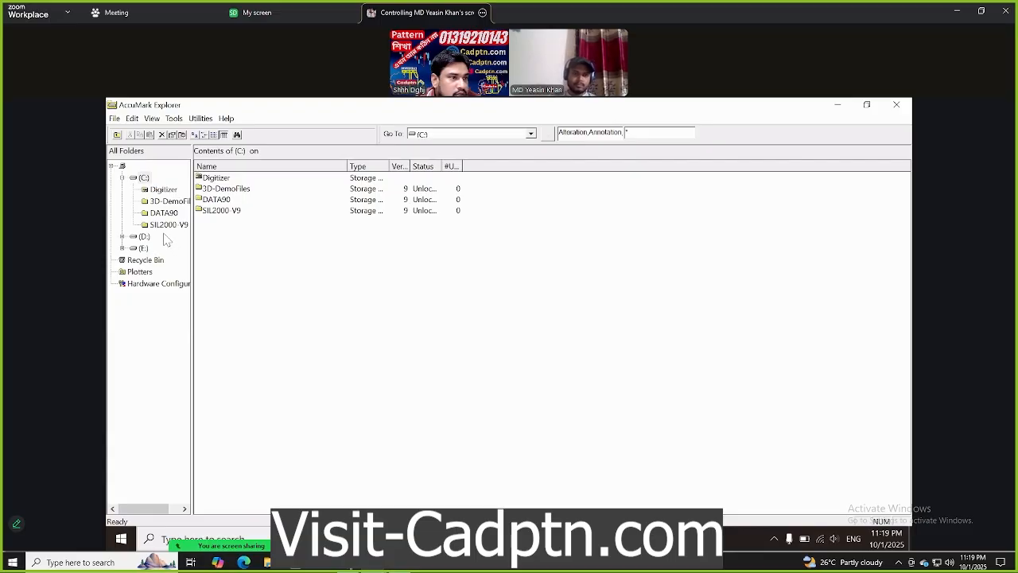
Examine the 3D-DemoFiles and DATA90 storage areas on drive C: and the list of storage areas on drive D:
click(163, 201)
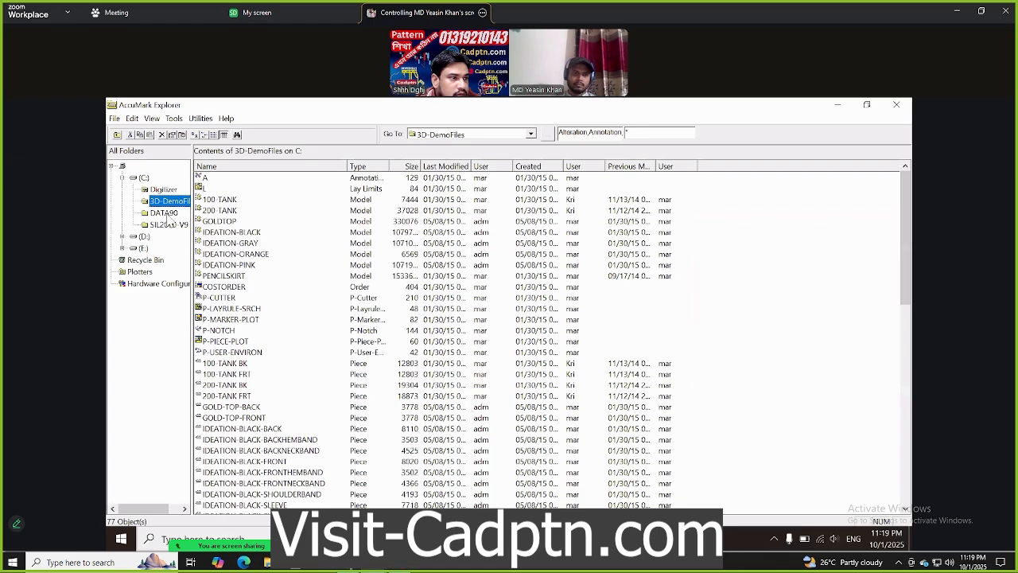
click(165, 213)
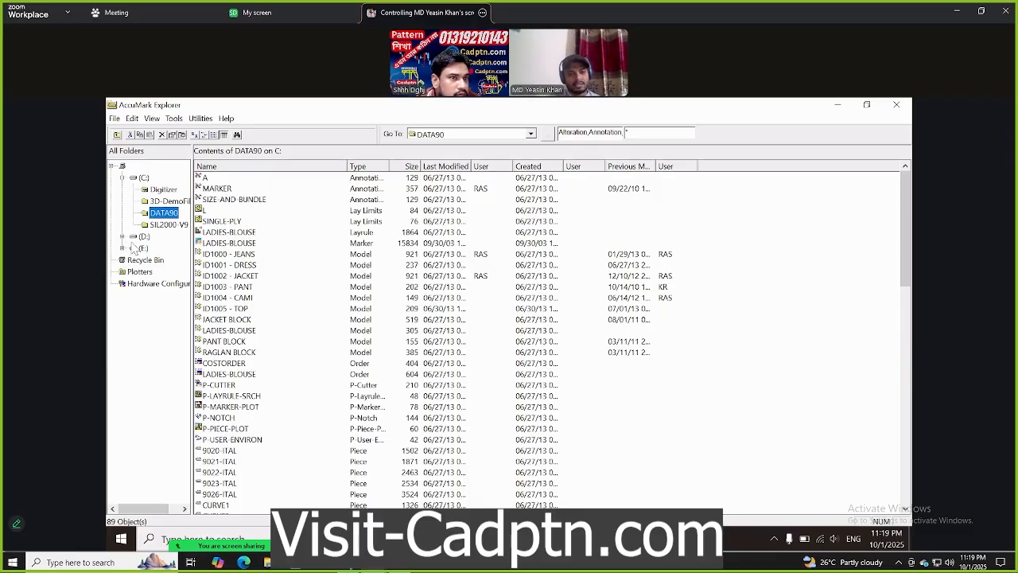
click(122, 237)
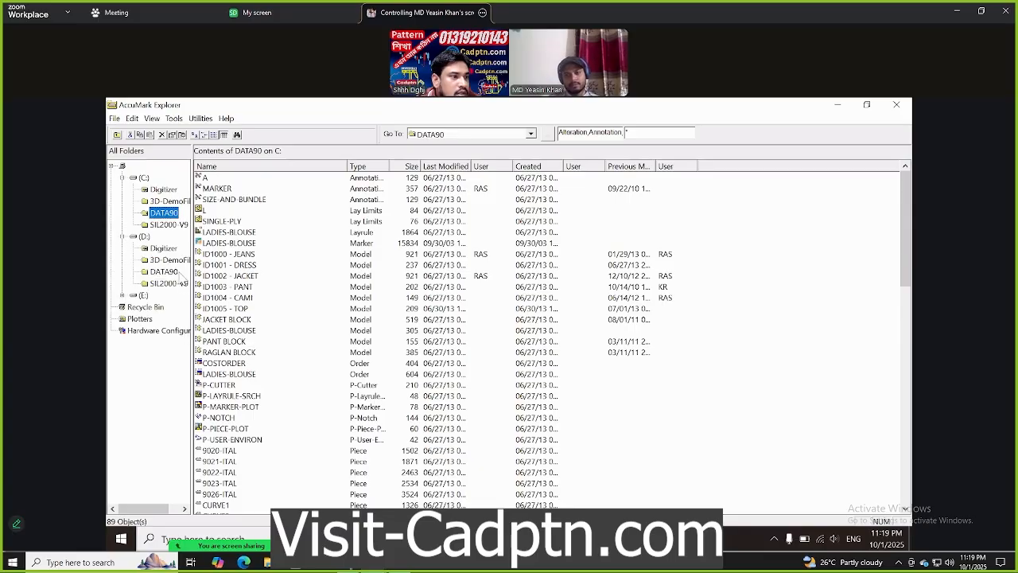
click(122, 236)
click(142, 178)
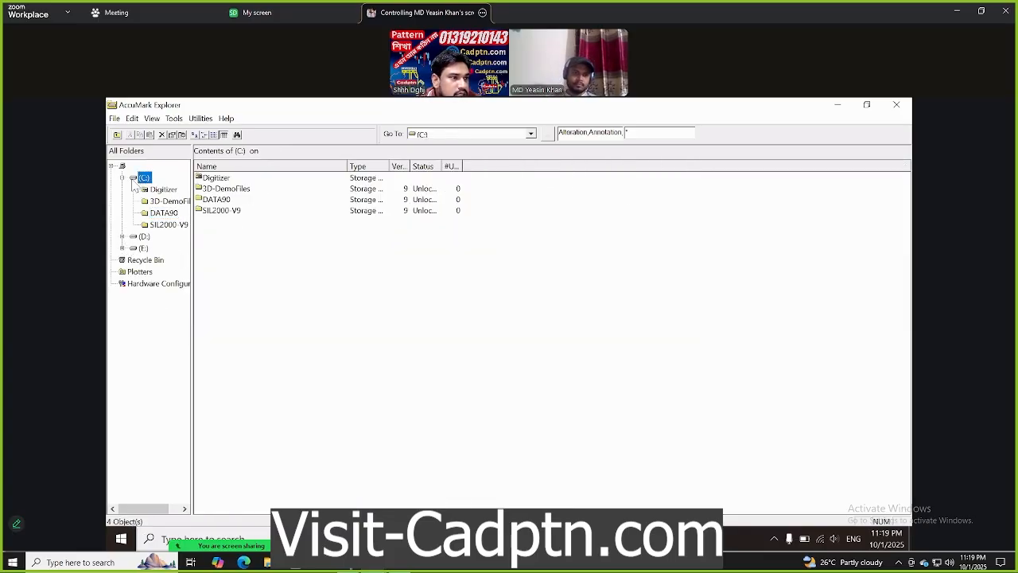
Try to create a V9 storage area on drive E: using a person's name that contains a space
click(143, 249)
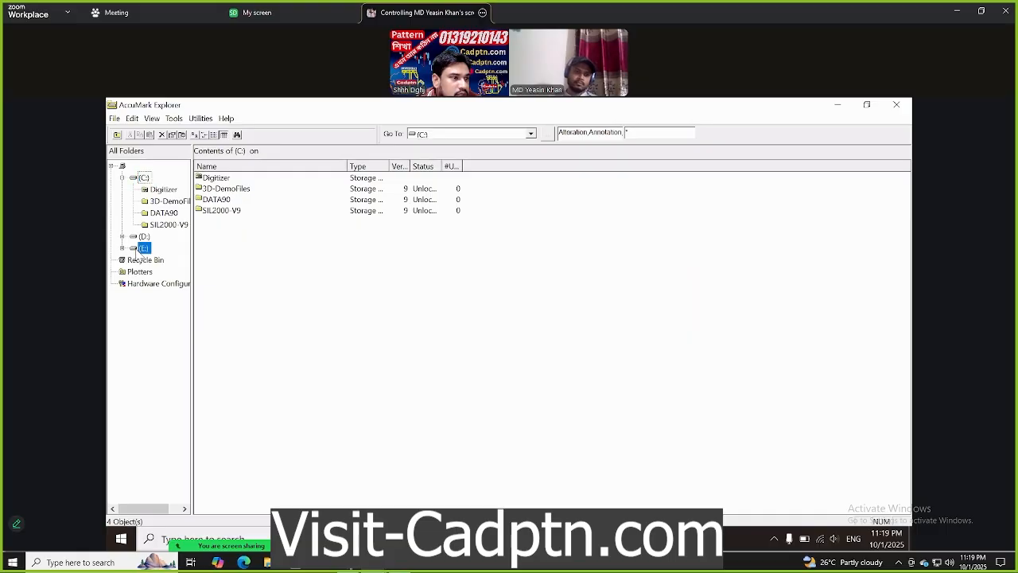
click(123, 249)
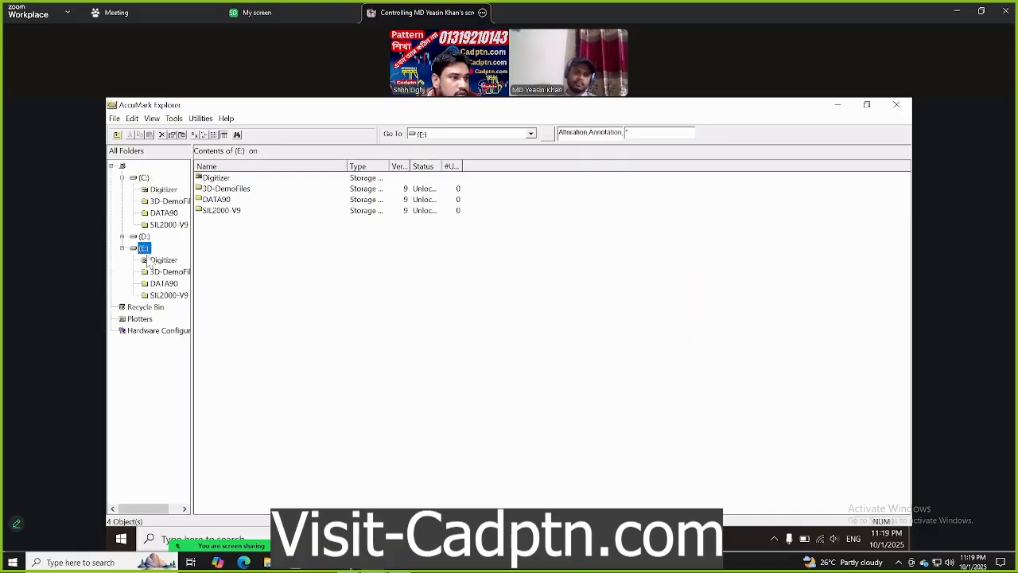
right_click(264, 240)
mouse_move(341, 309)
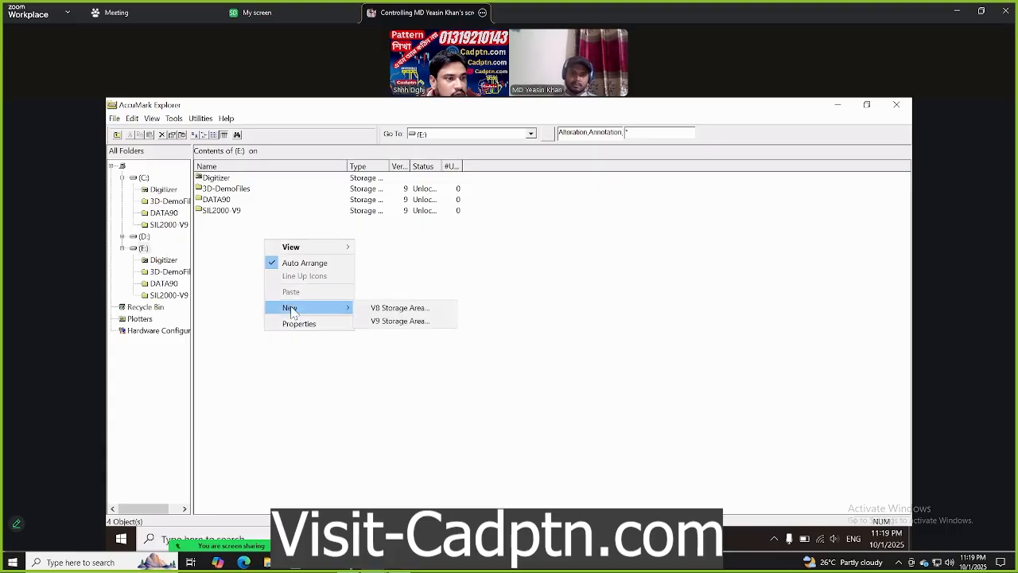
click(401, 322)
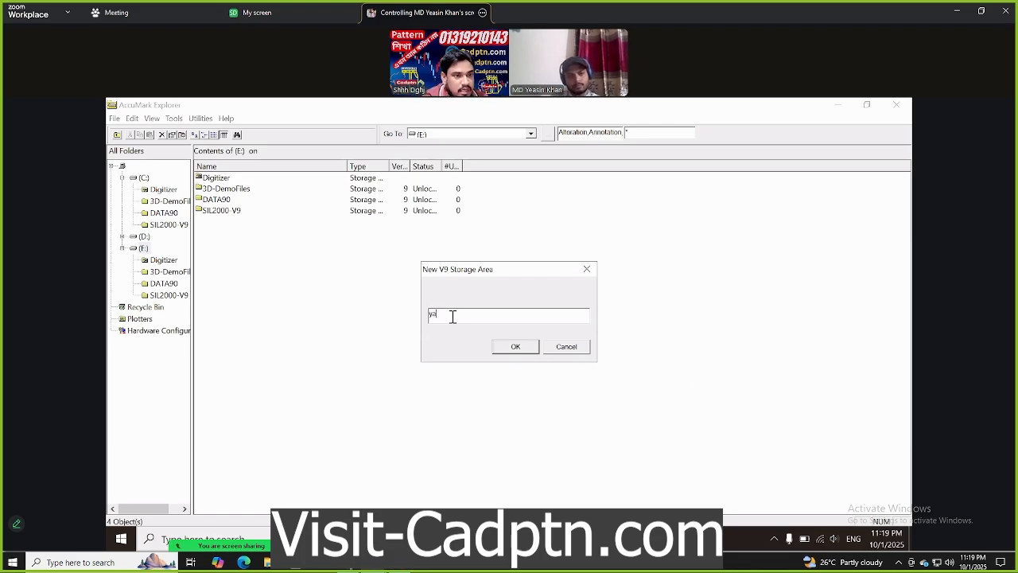
text(yasin bhai)
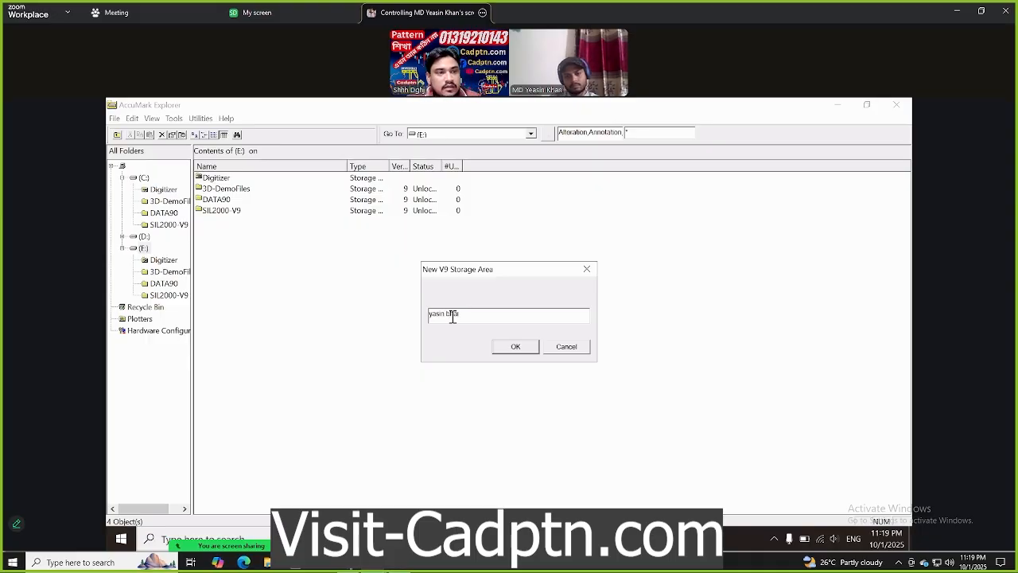
click(518, 350)
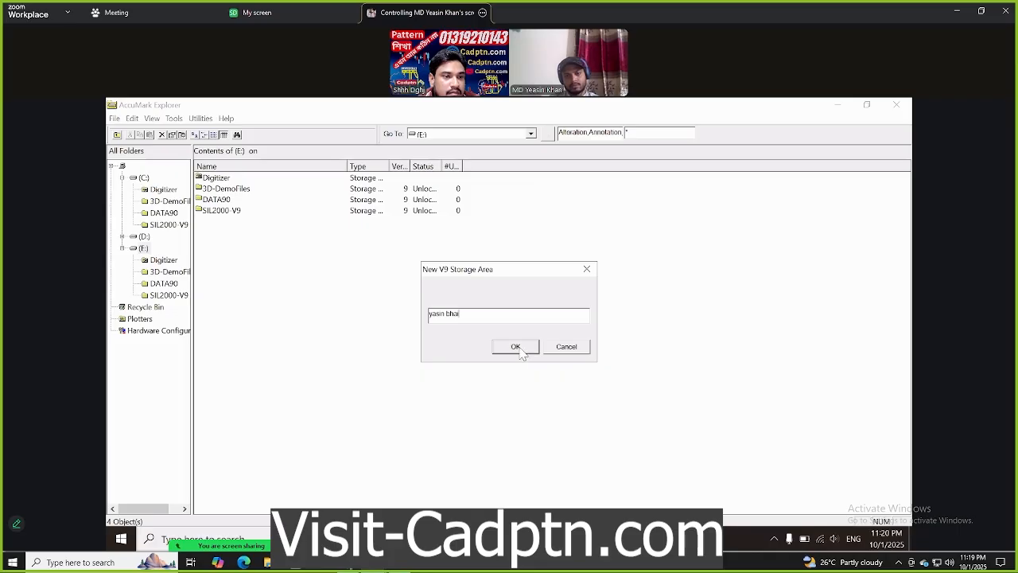
click(520, 352)
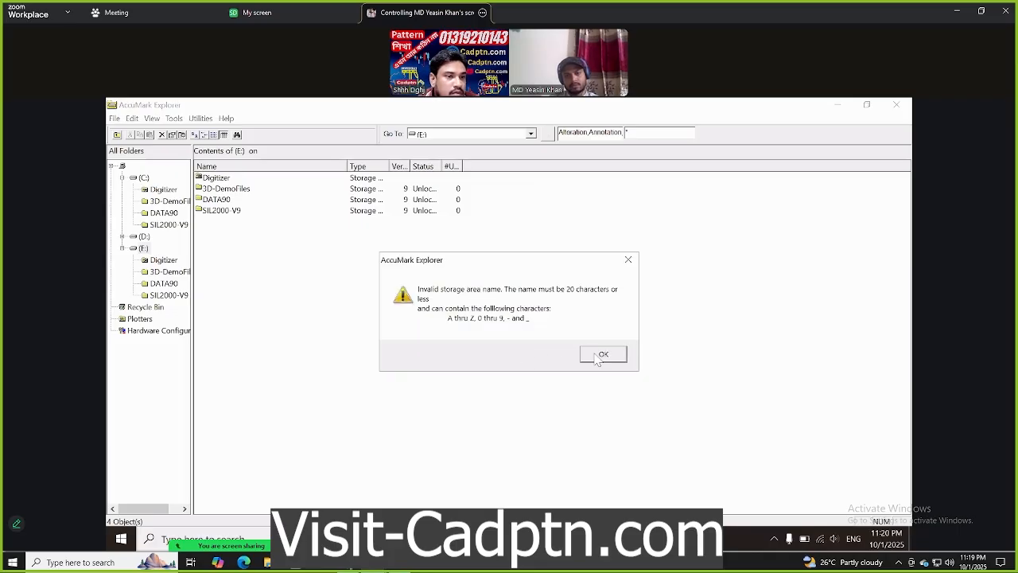
click(602, 354)
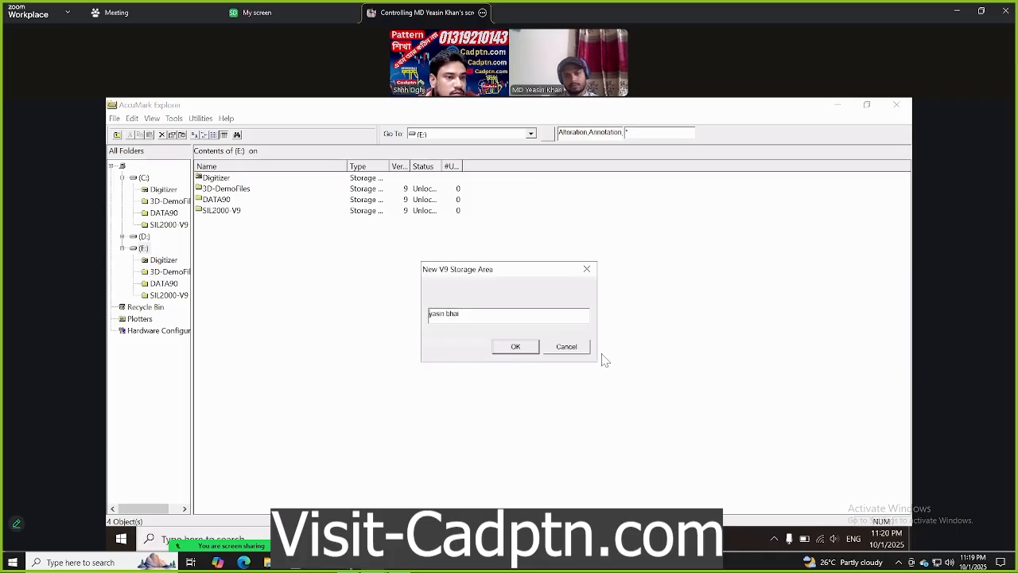
click(517, 352)
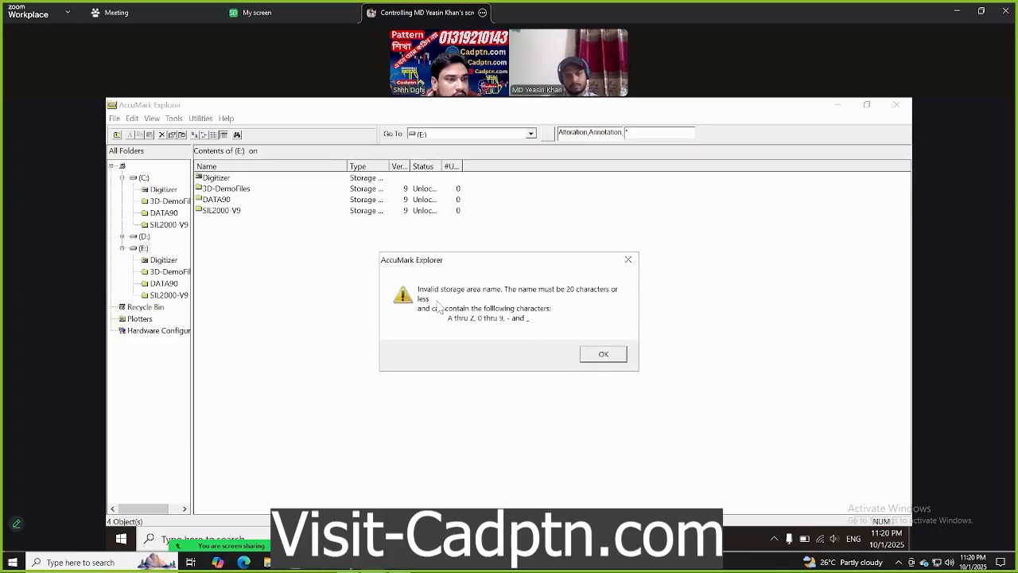
click(604, 354)
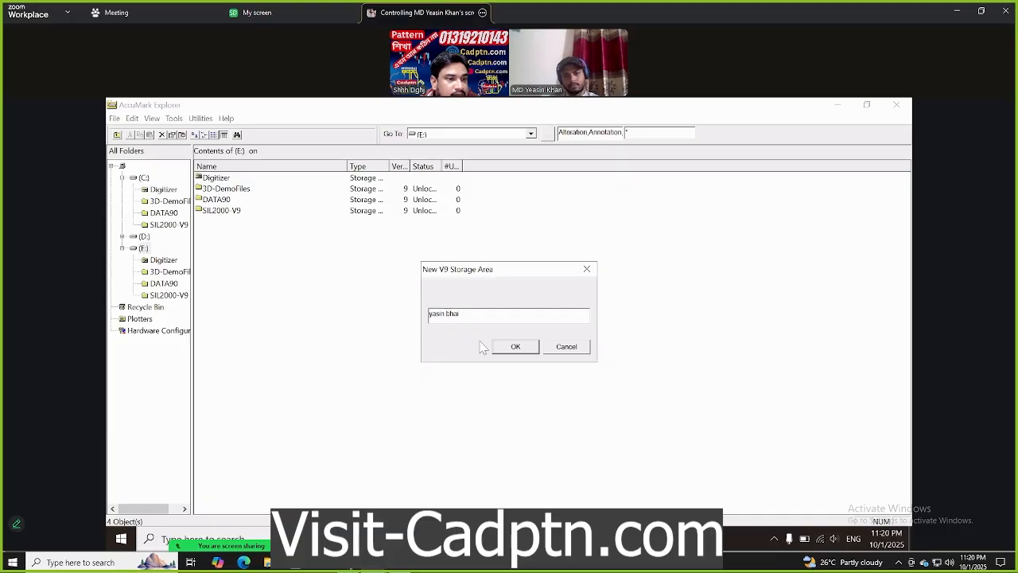
Remove the space from the V9 storage area's name, create the area on drive E: and open it
key(BackSpace)
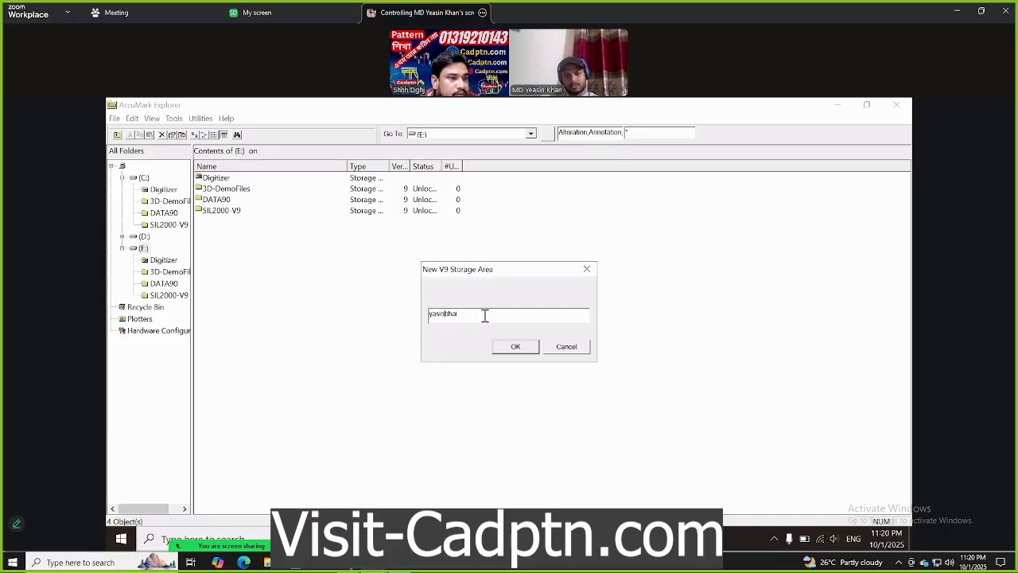
click(516, 347)
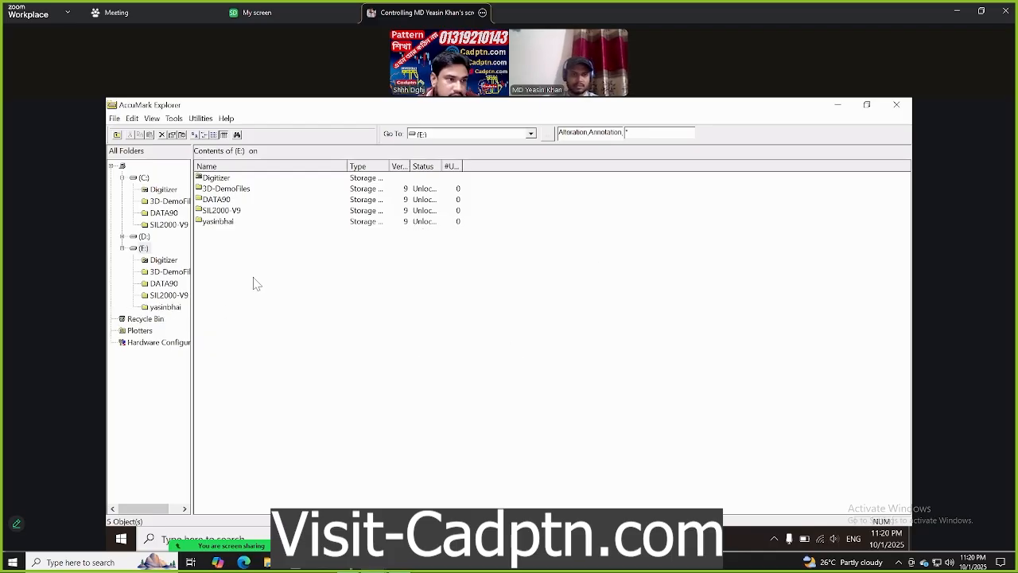
double_click(218, 223)
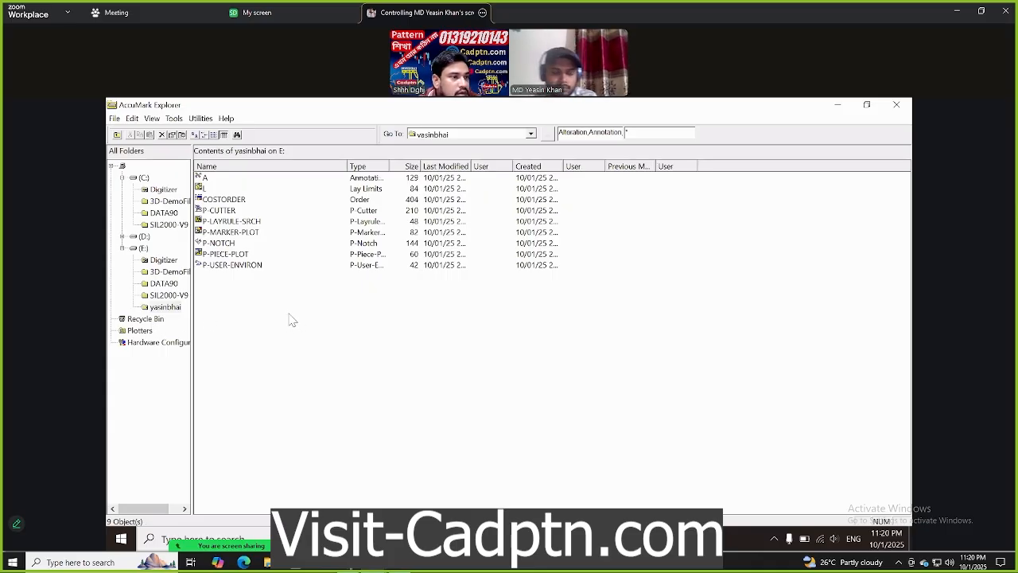
Look through the default items in the new storage area, from annotation table A to P-USER-ENVIRON
click(205, 188)
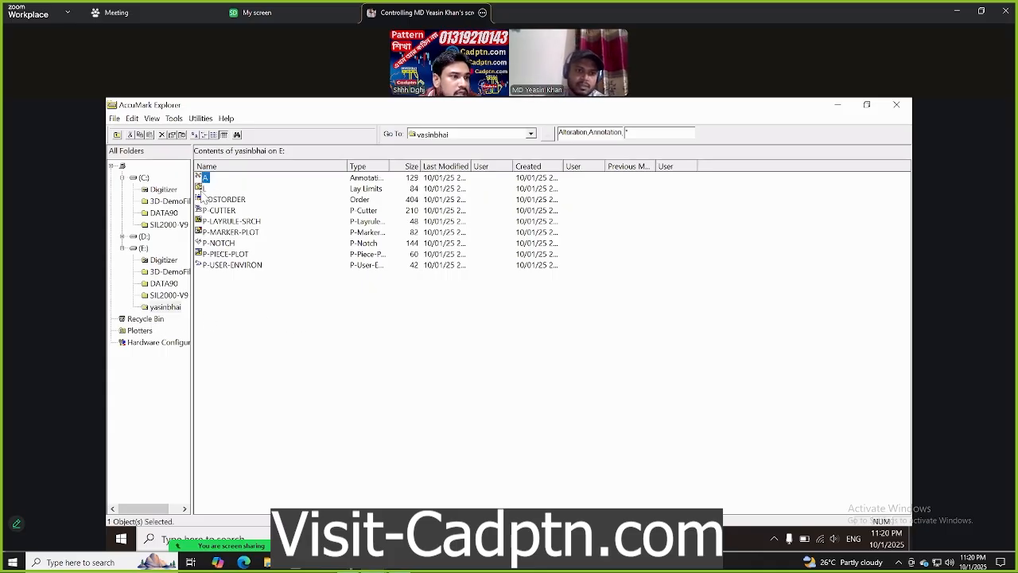
click(216, 202)
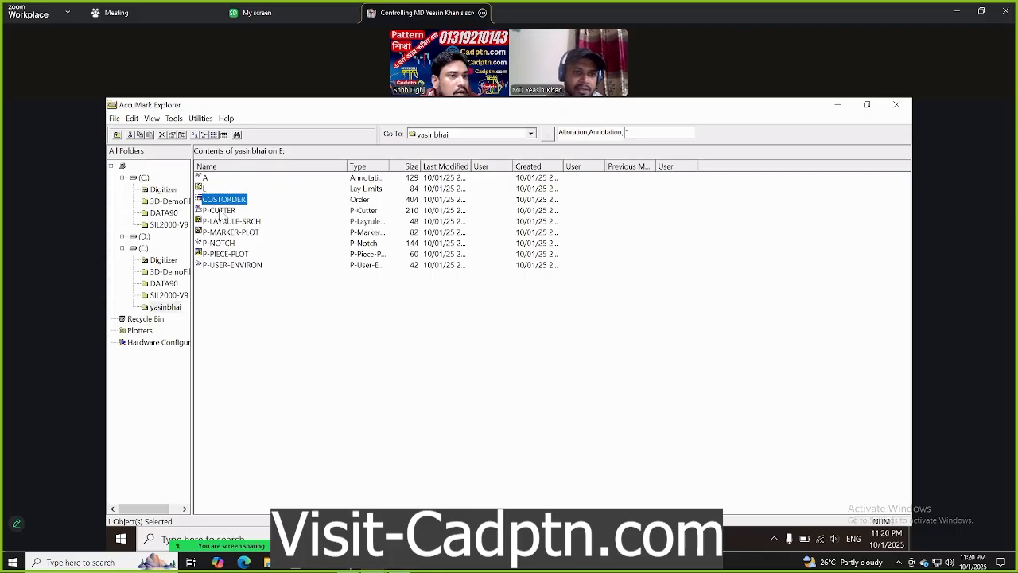
click(221, 211)
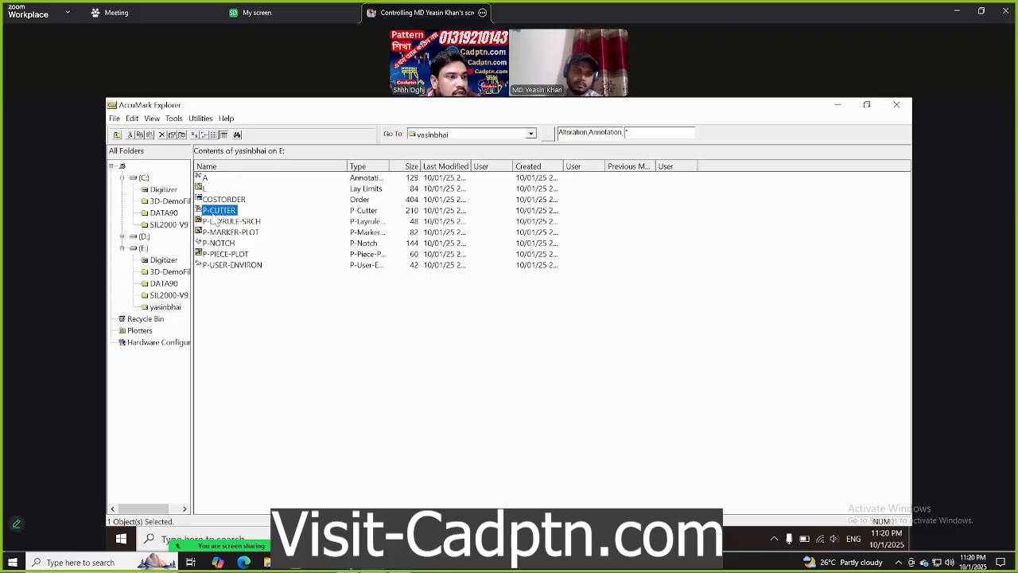
click(219, 201)
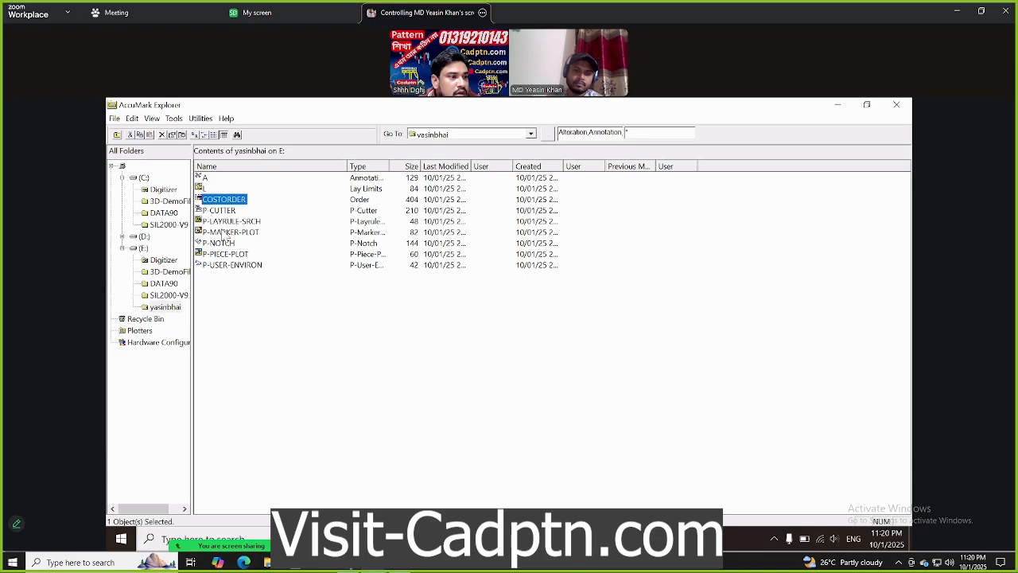
click(222, 221)
click(224, 232)
click(224, 243)
click(225, 254)
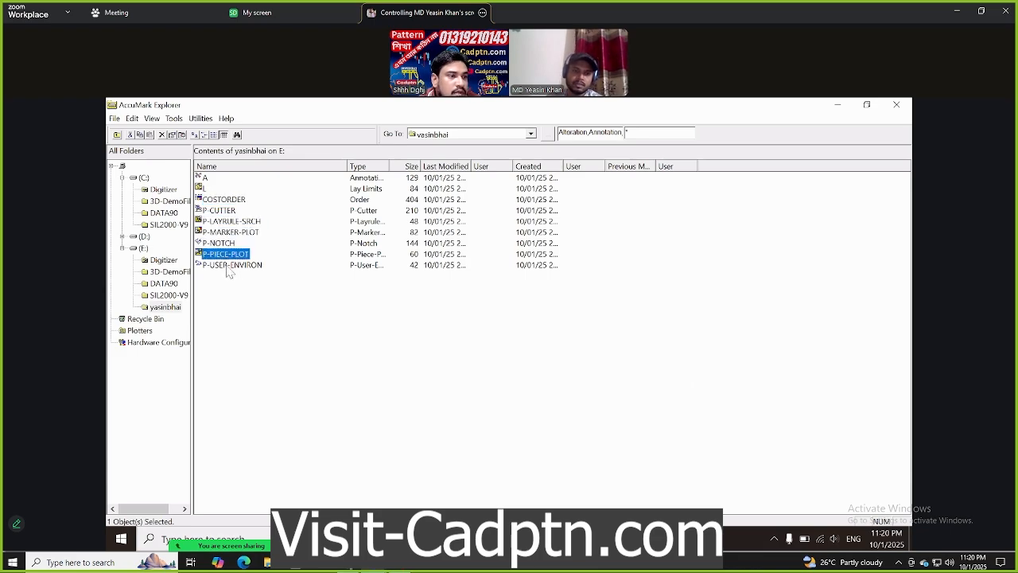
key(Down)
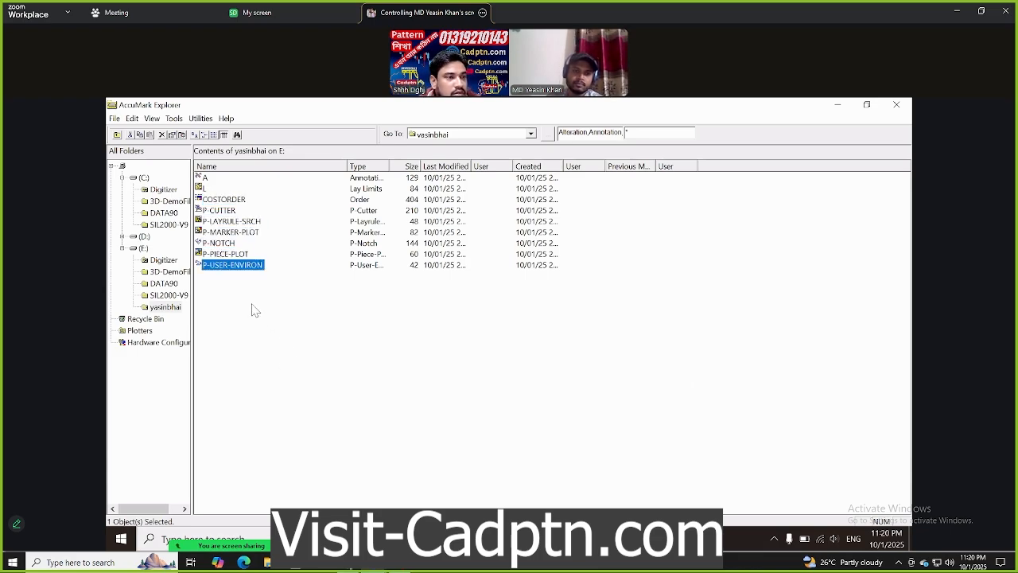
Create a new rule table in the storage area with AlphaNumeric size names and base size M
right_click(303, 281)
mouse_move(368, 348)
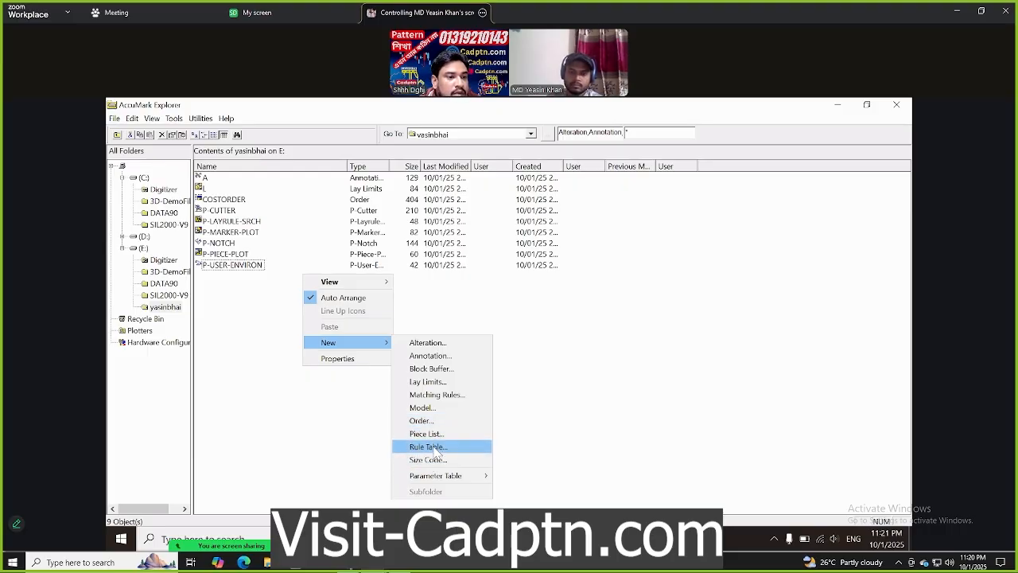
click(437, 449)
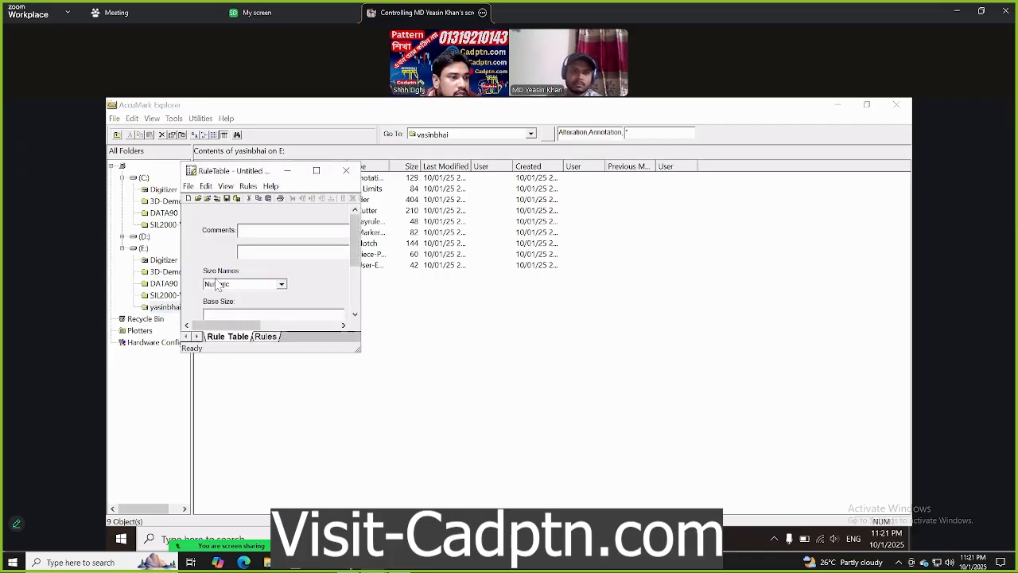
click(282, 284)
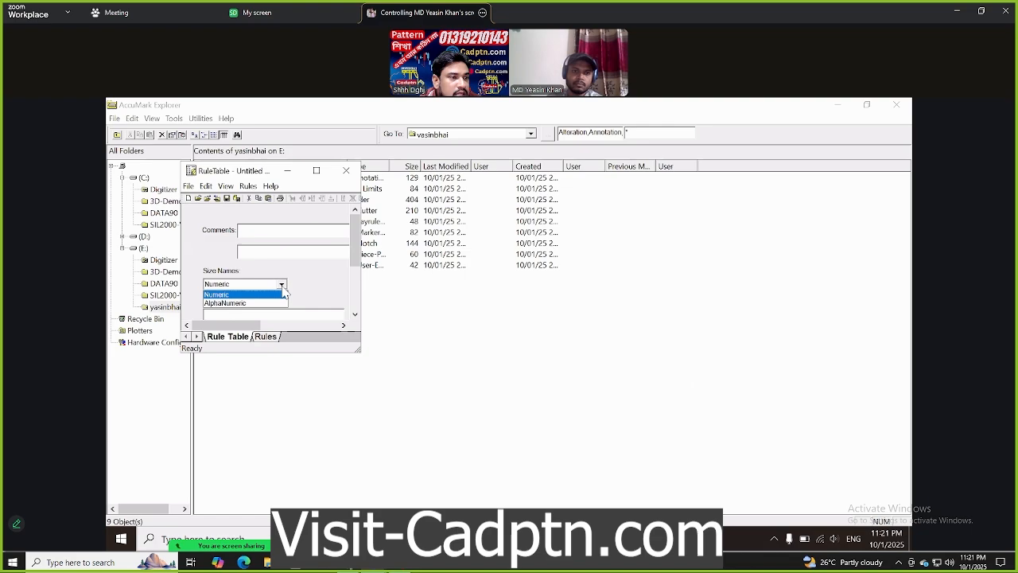
click(231, 303)
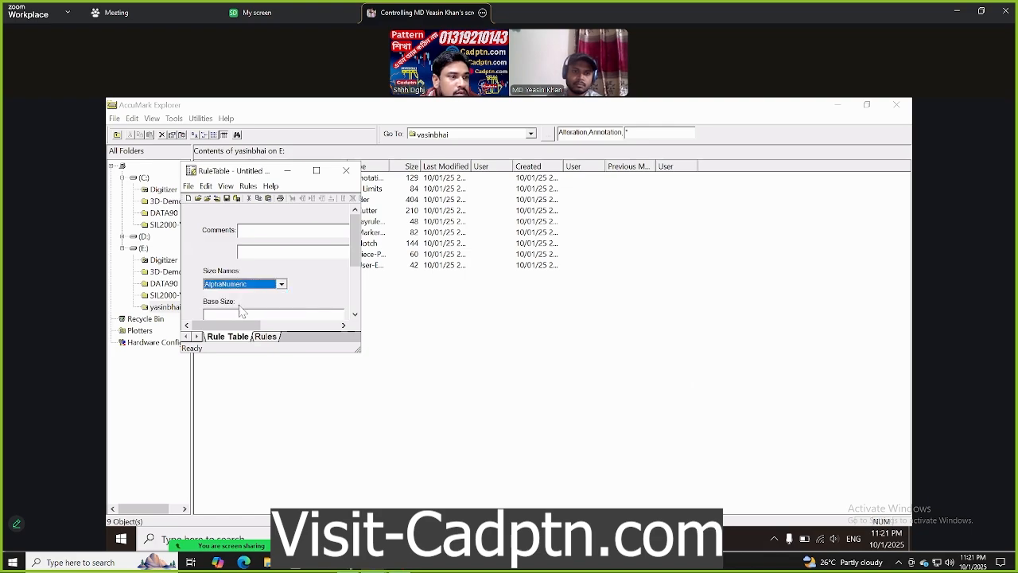
click(316, 171)
click(161, 249)
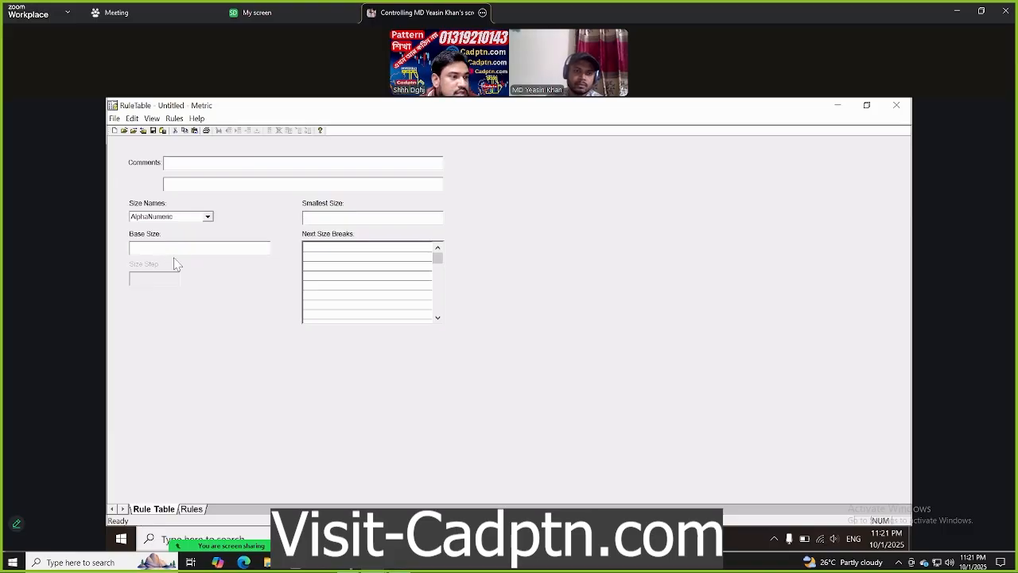
text(m)
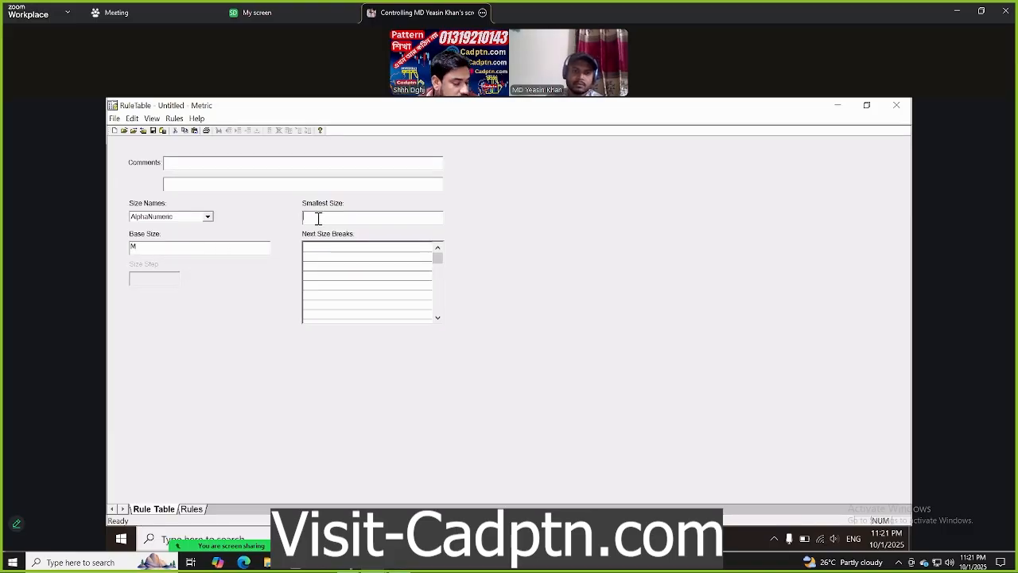
Set the rule table's smallest size to XS and enter the next size breaks S, M, L, XL and XXL
click(321, 222)
text(xs)
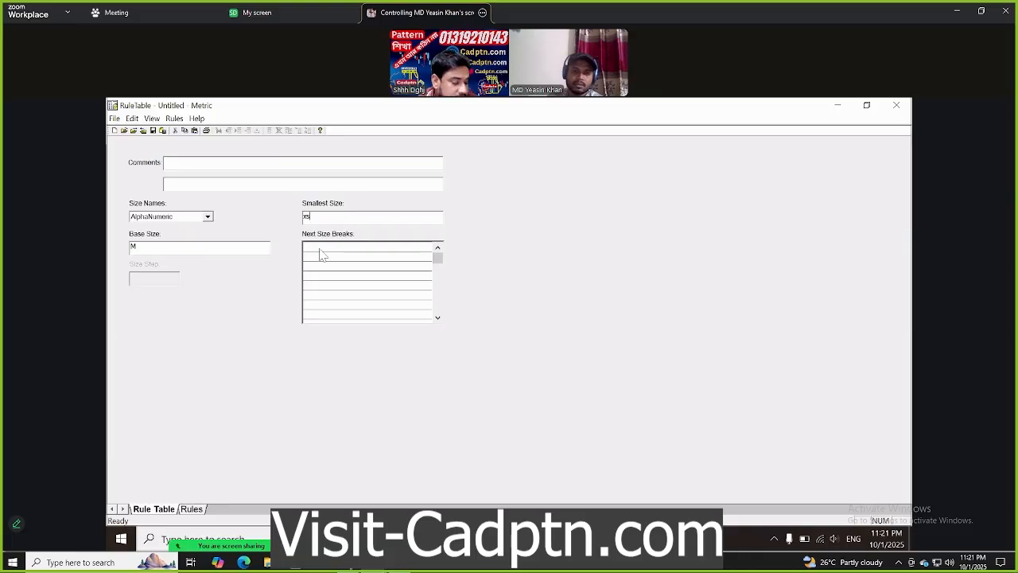
click(320, 248)
text(s)
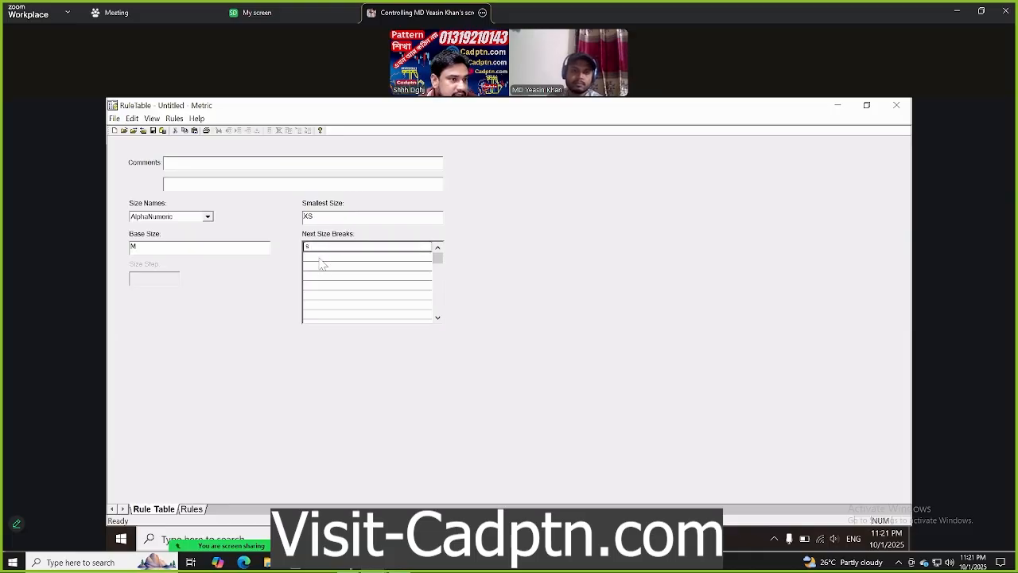
click(319, 257)
text(m)
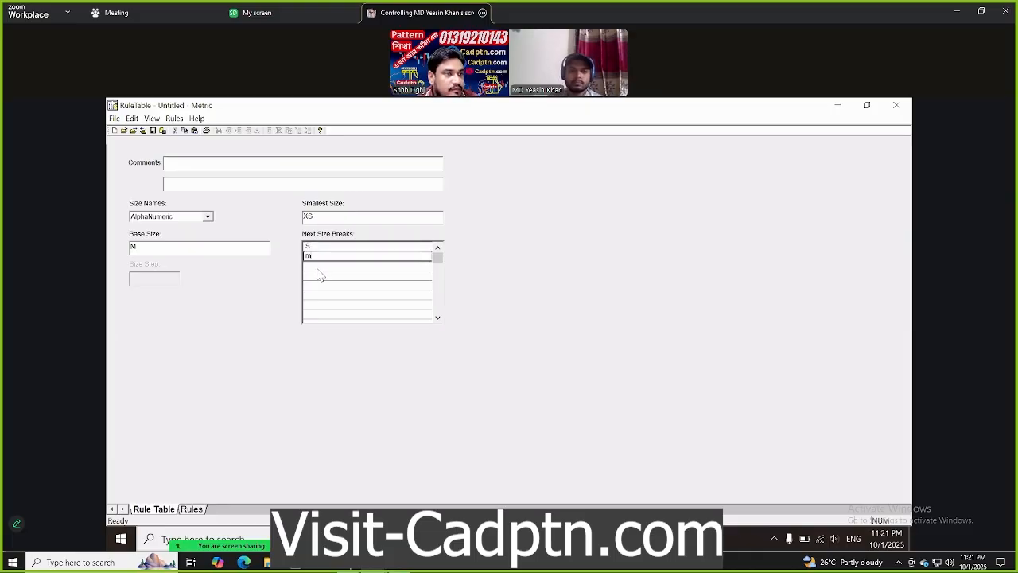
click(317, 269)
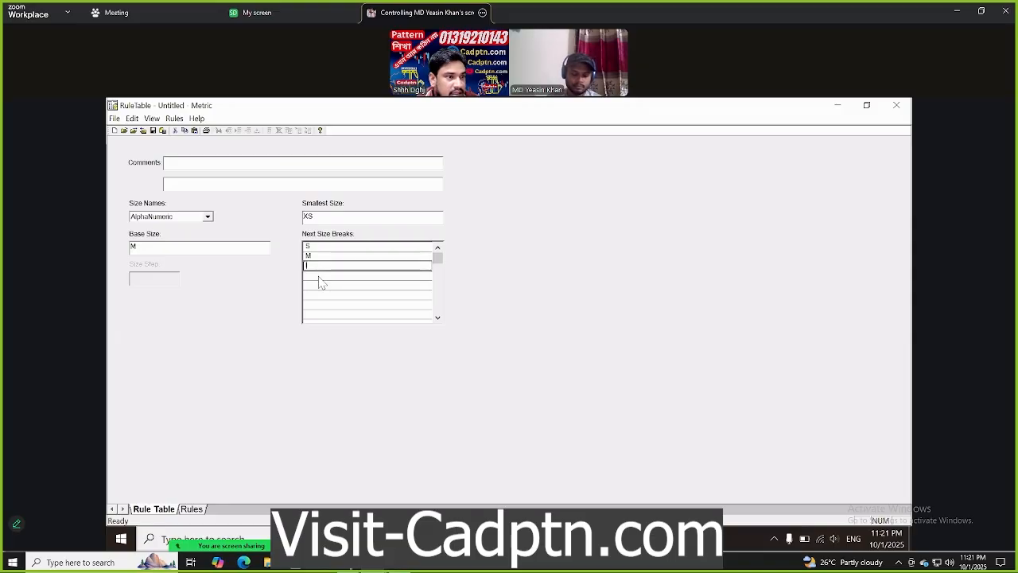
text(l)
click(316, 277)
text(x)
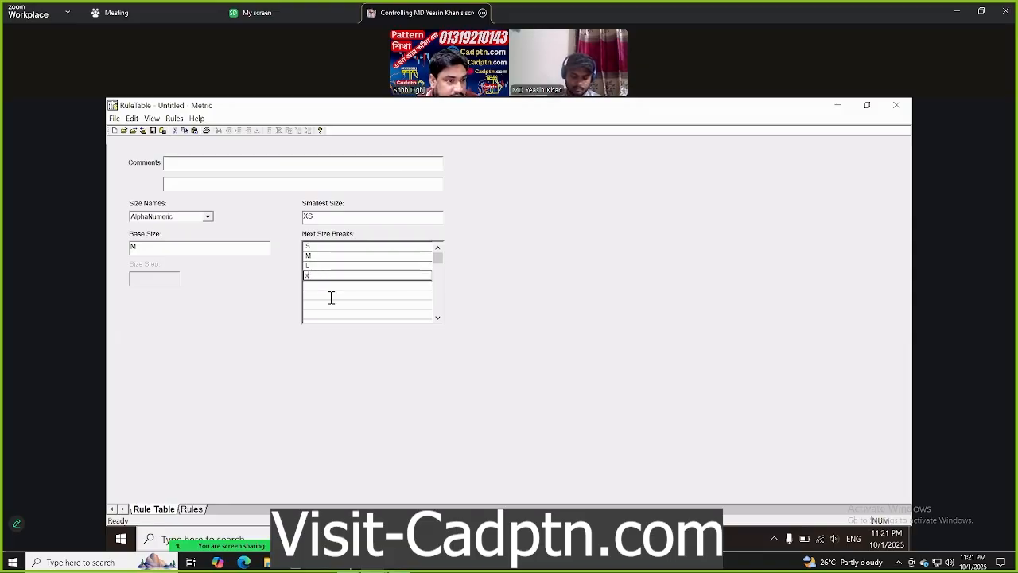
text(l)
click(322, 287)
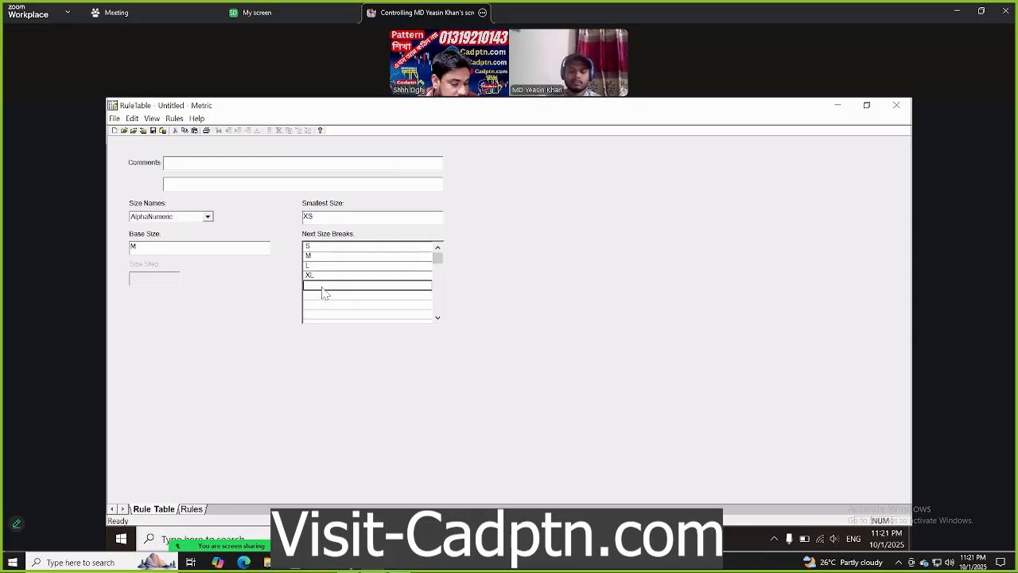
text(xxl)
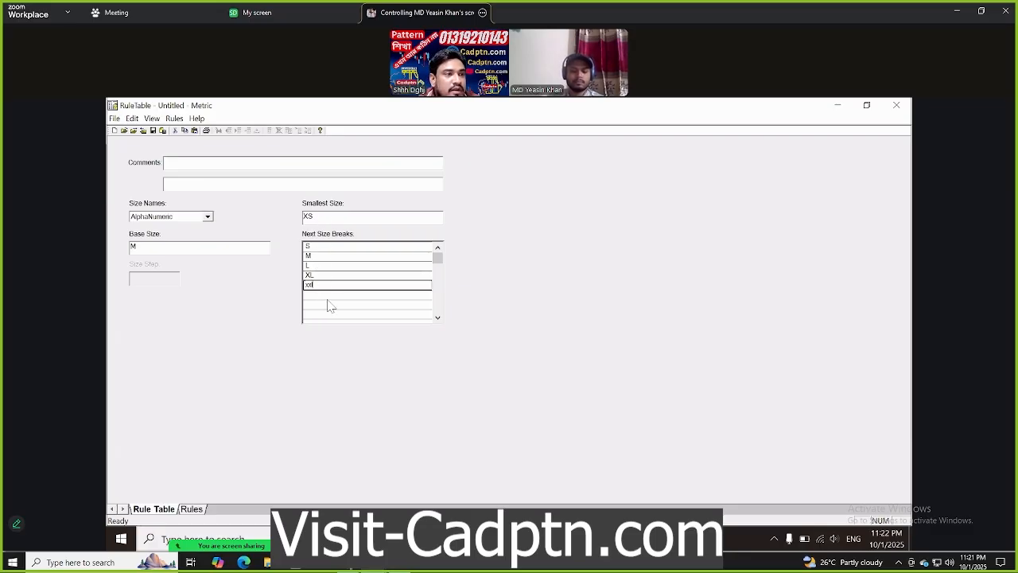
Save the rule table as XS-M-XXL in the new storage area and close its editor
click(115, 118)
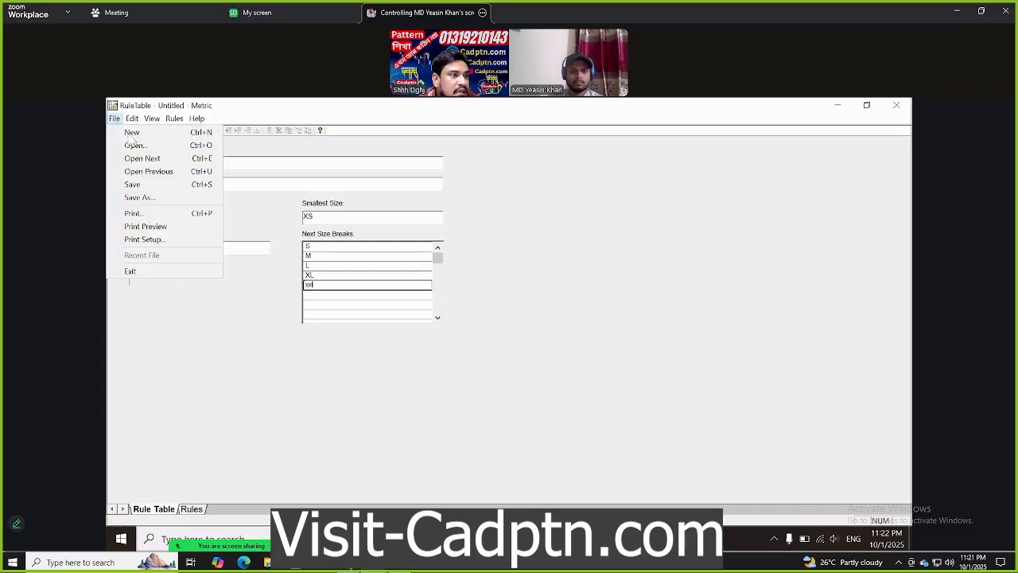
click(144, 199)
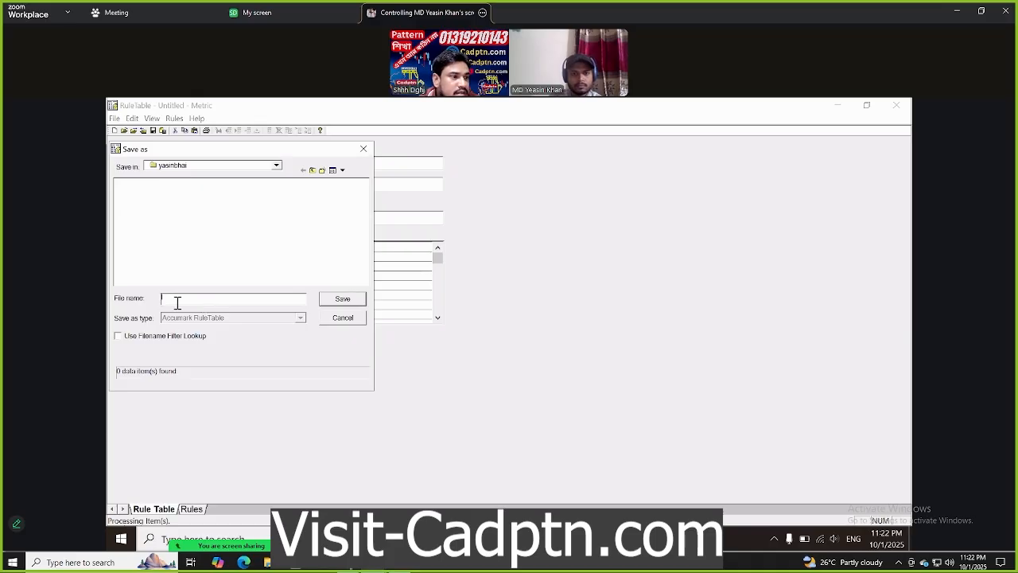
drag(275, 156, 613, 163)
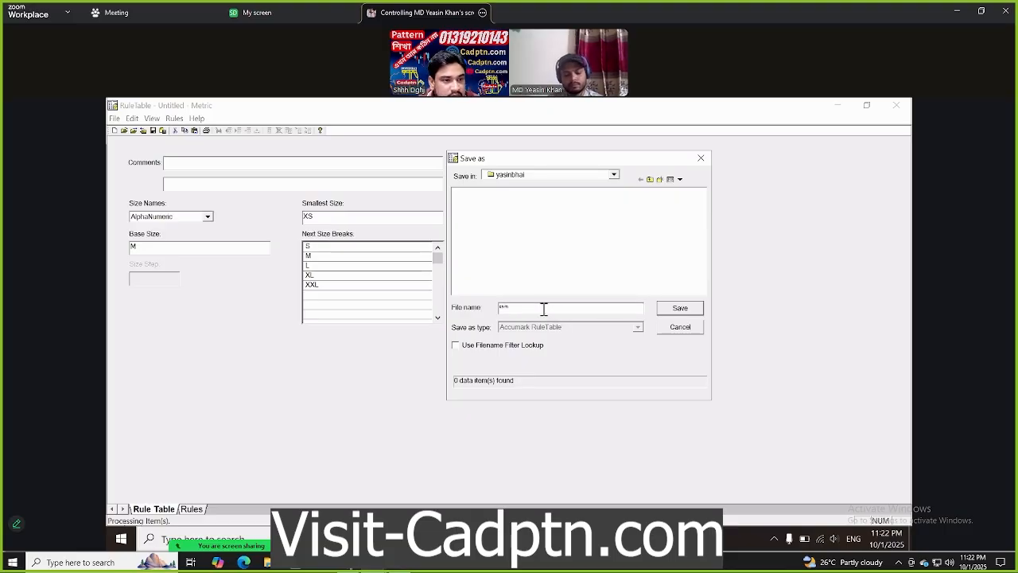
text(i)
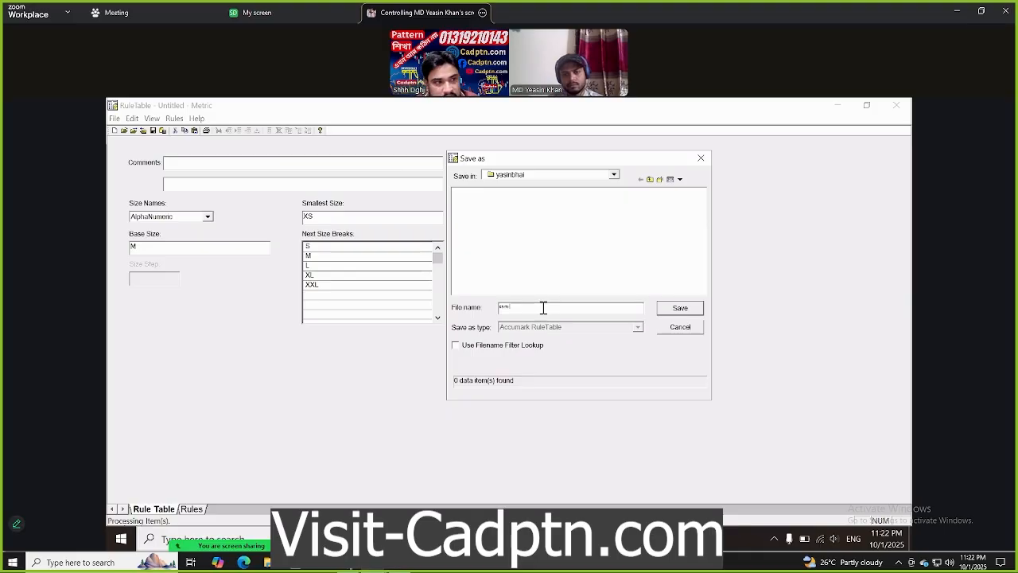
text(xxl)
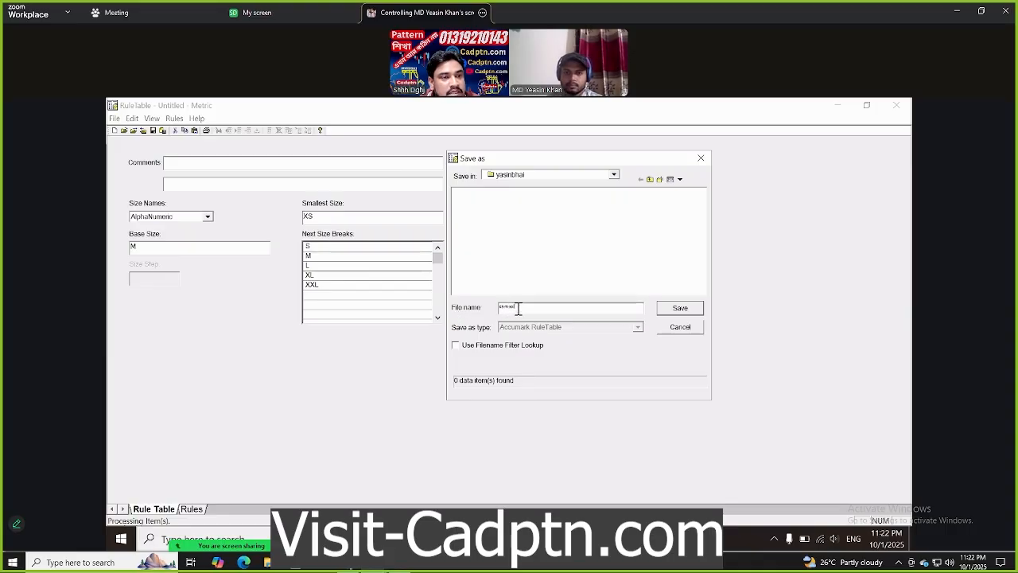
click(681, 310)
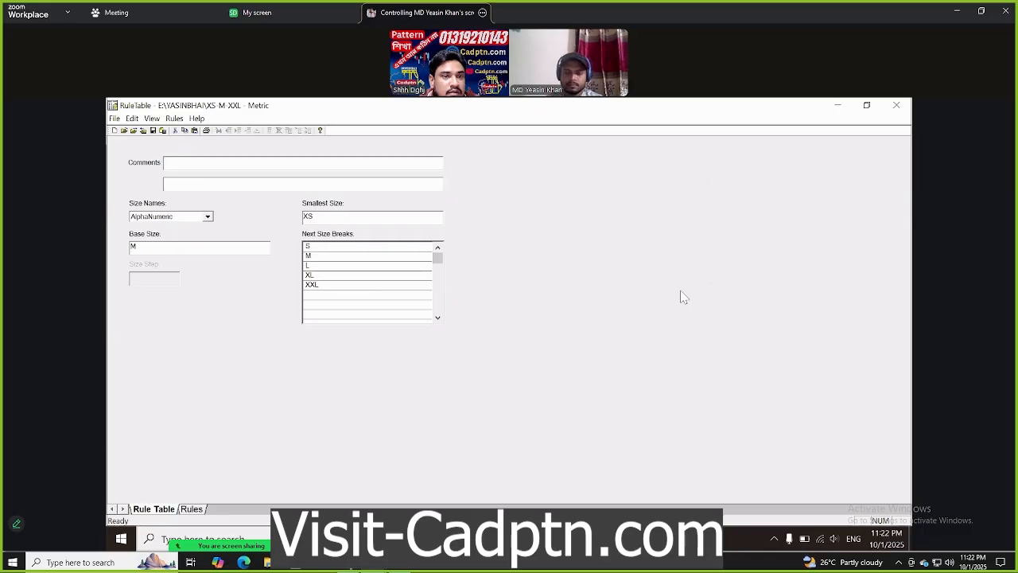
click(897, 107)
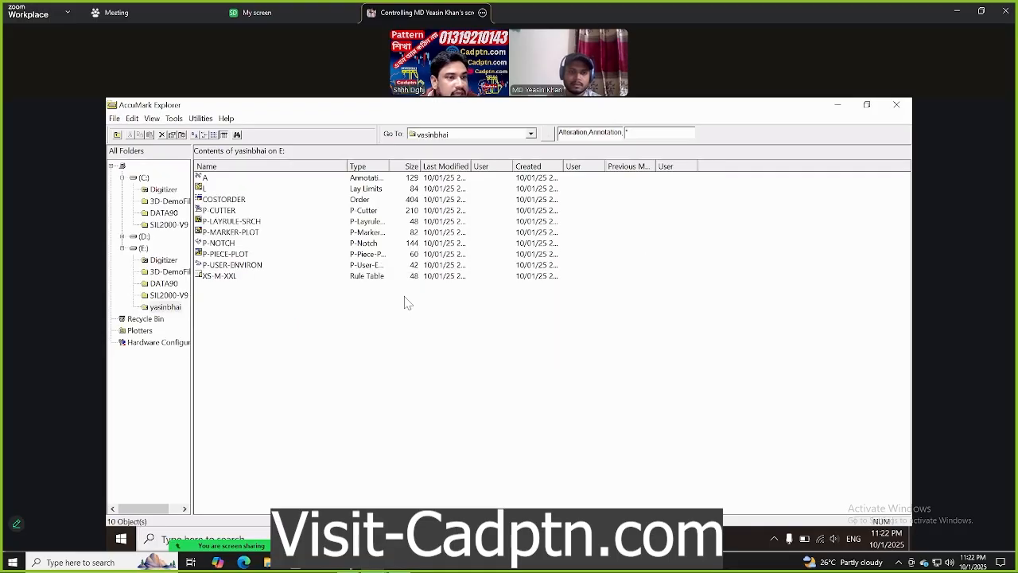
click(216, 277)
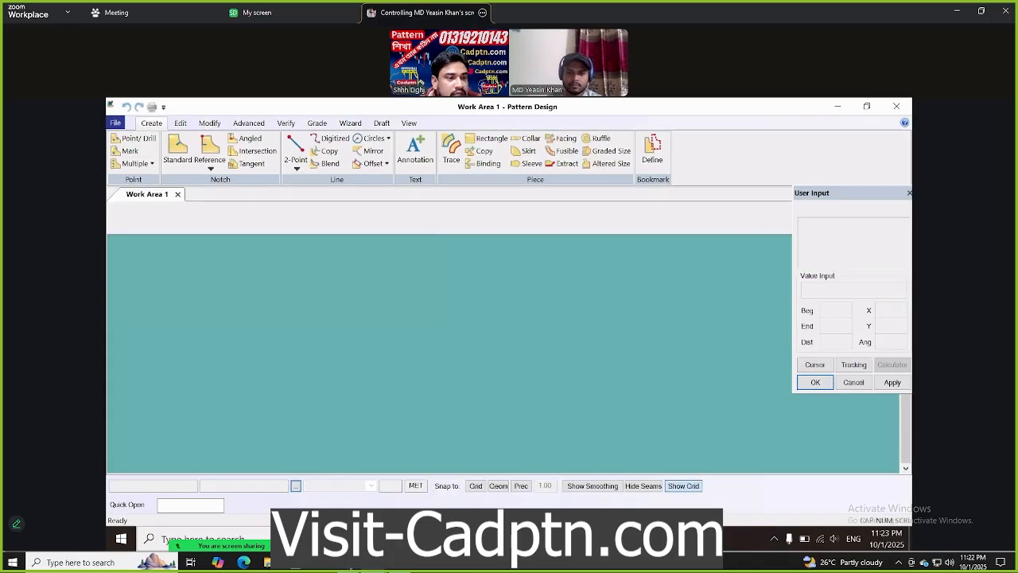
click(867, 106)
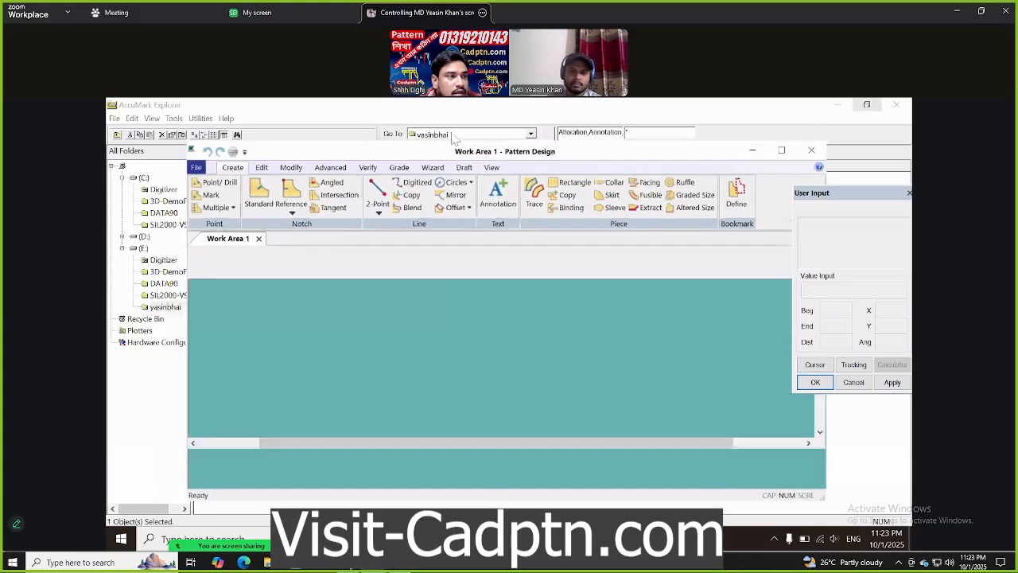
click(869, 111)
click(867, 105)
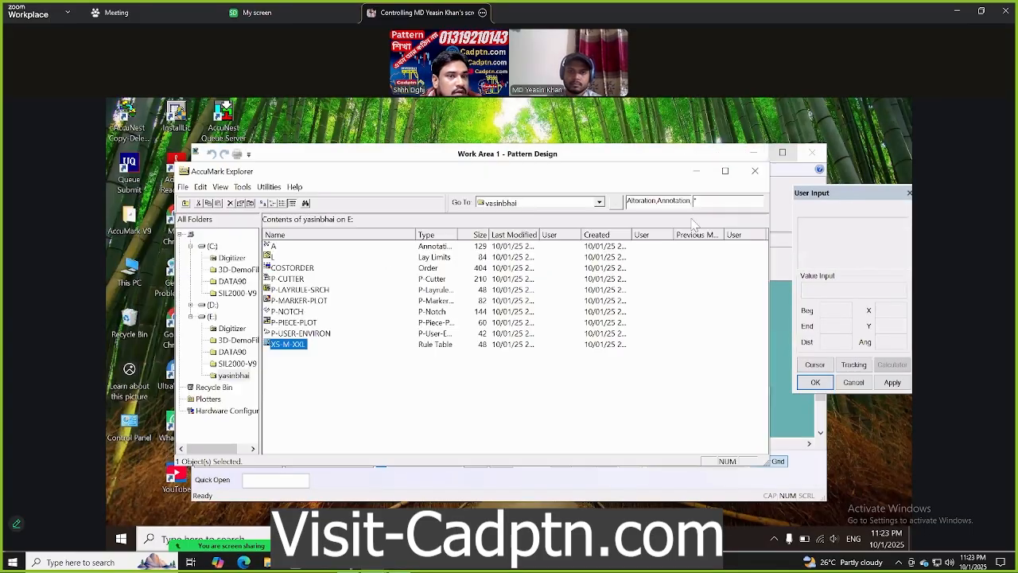
click(725, 172)
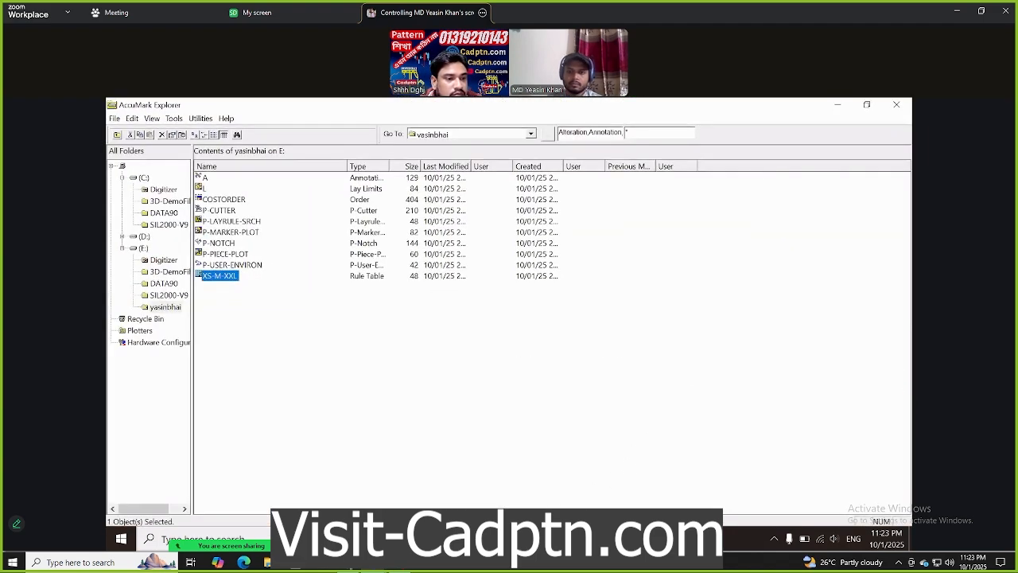
click(500, 538)
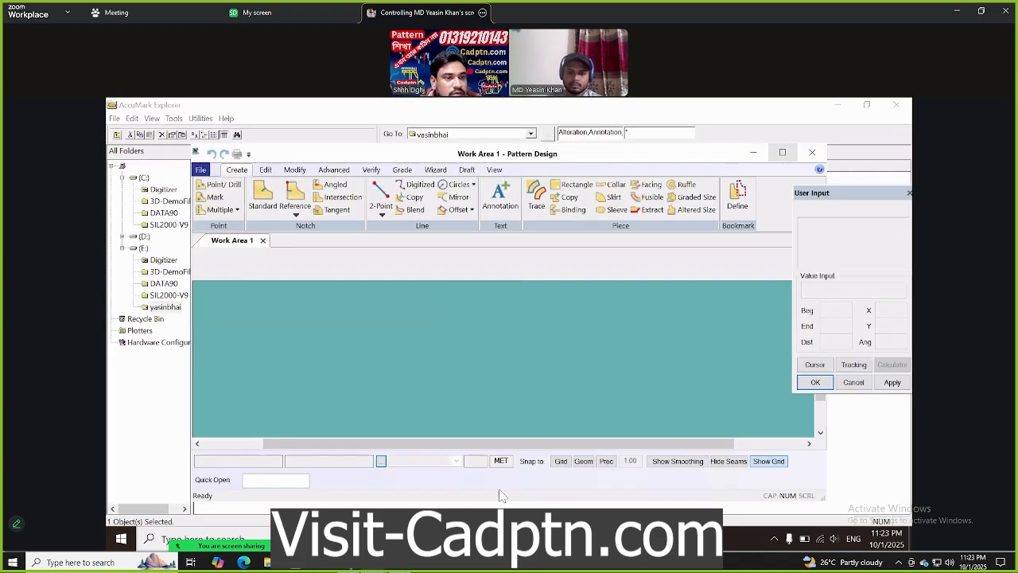
click(783, 153)
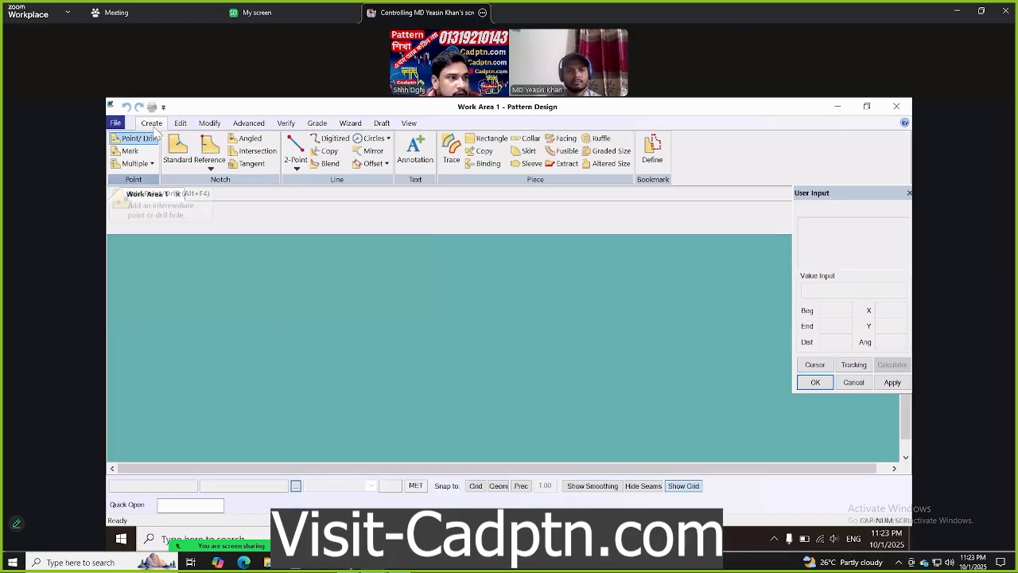
In the Pattern Design path preferences, set the device to E:, the newly created storage area and rule table XS-M-XXL
click(180, 124)
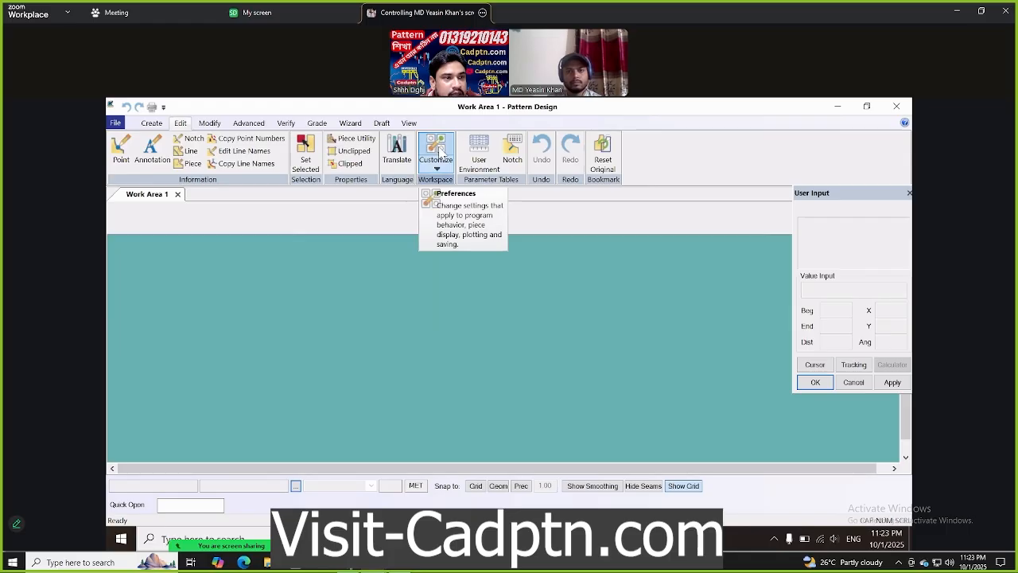
click(438, 152)
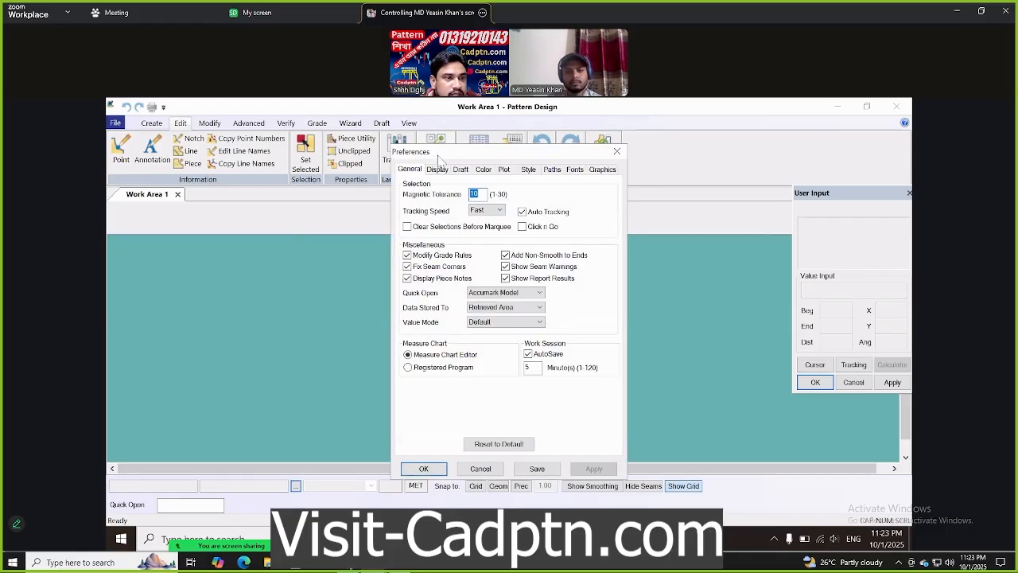
click(552, 169)
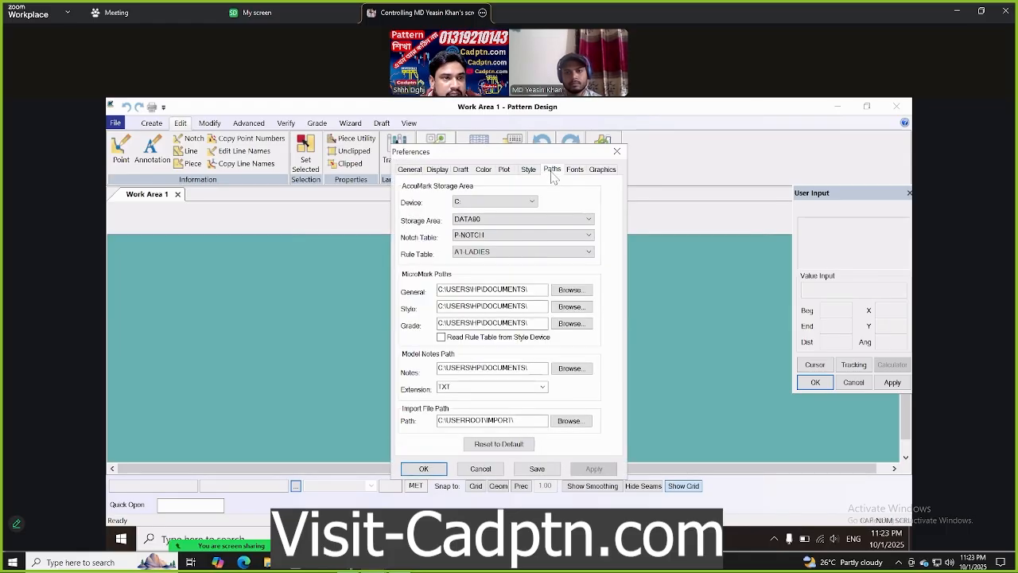
click(486, 204)
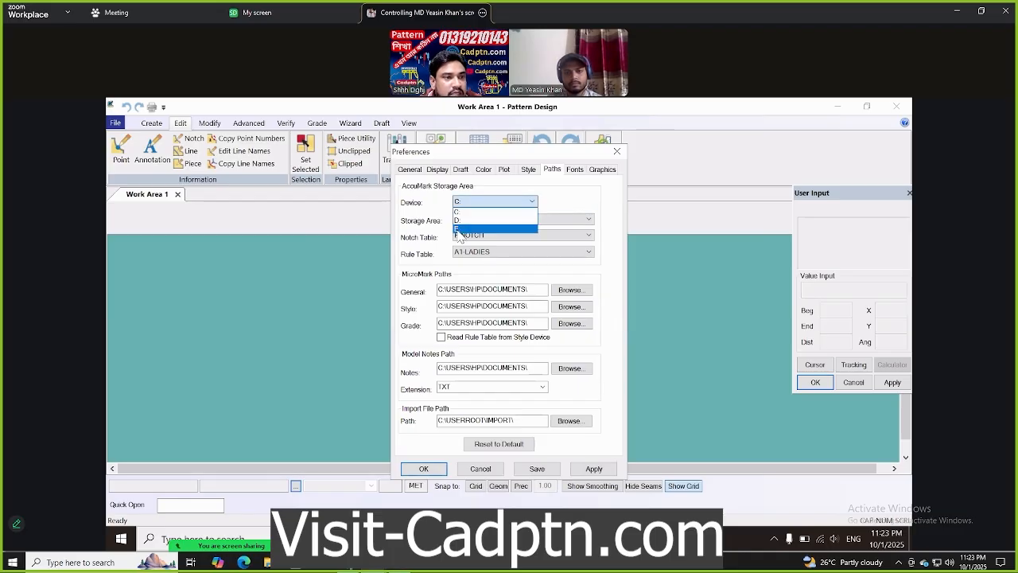
click(459, 229)
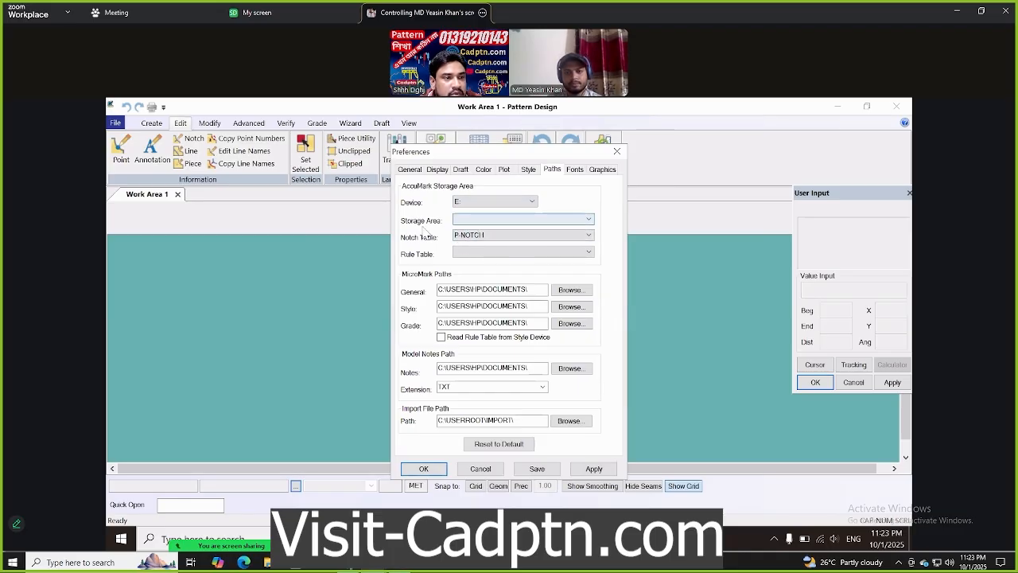
click(479, 220)
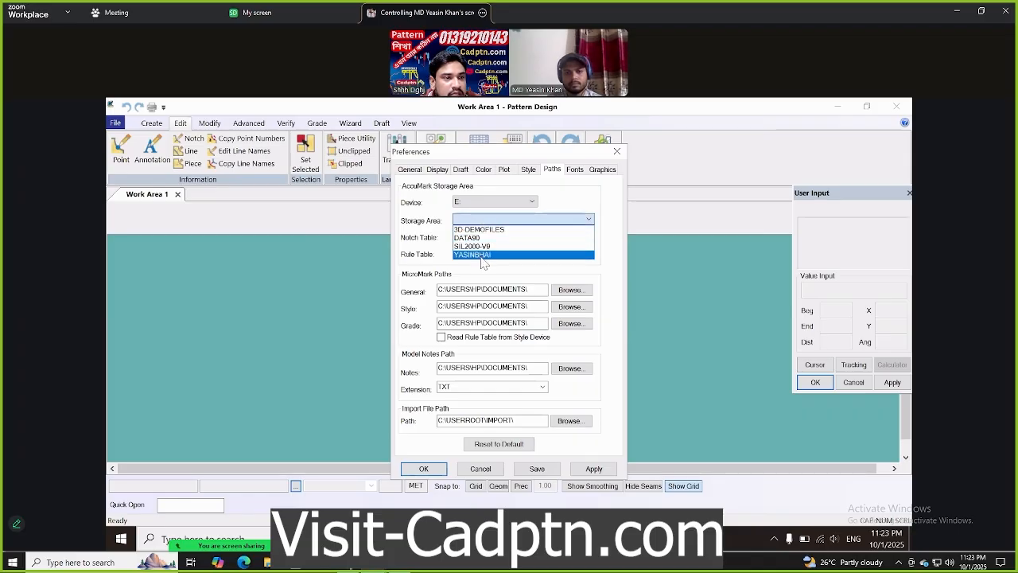
click(480, 255)
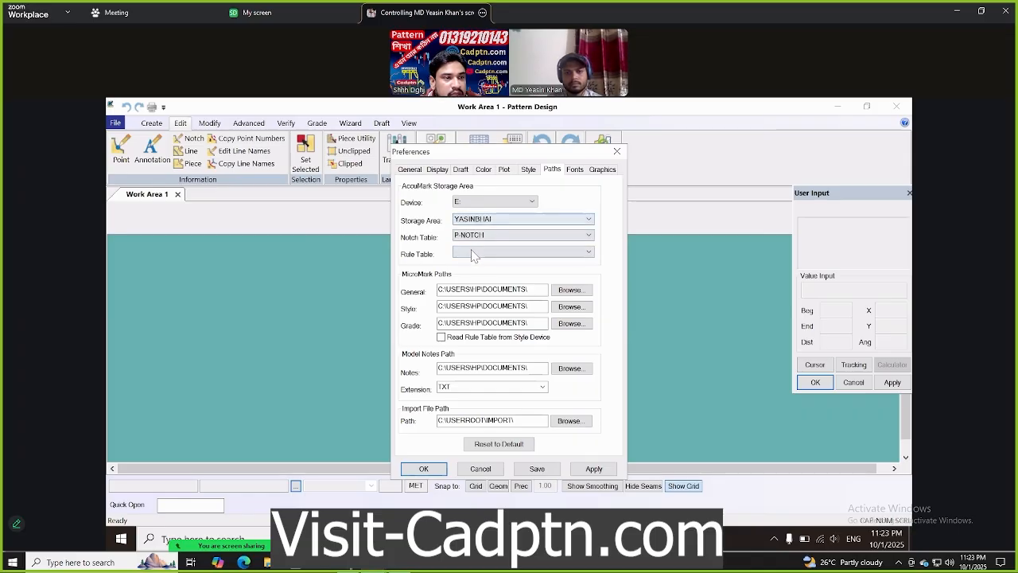
click(470, 253)
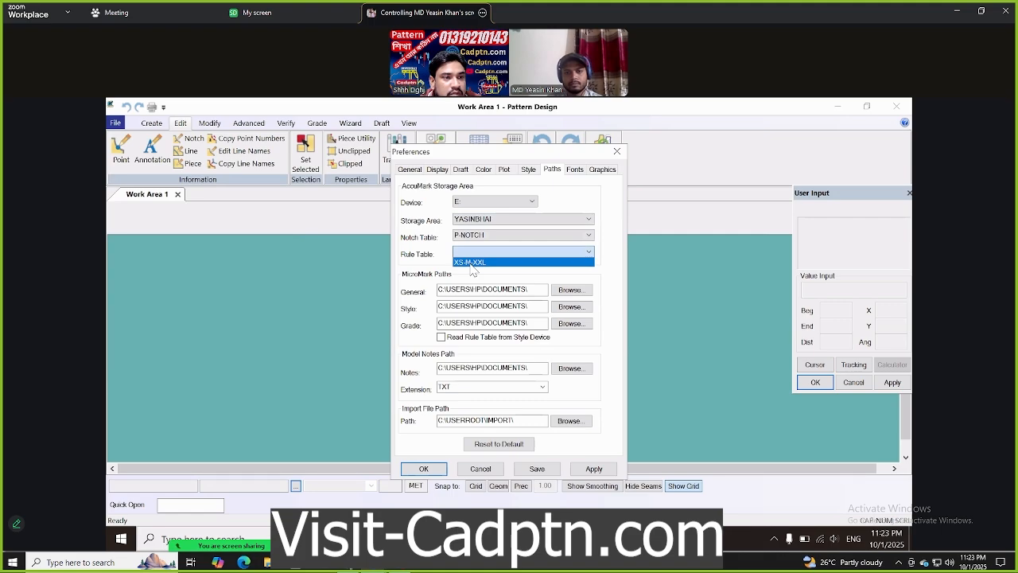
click(471, 263)
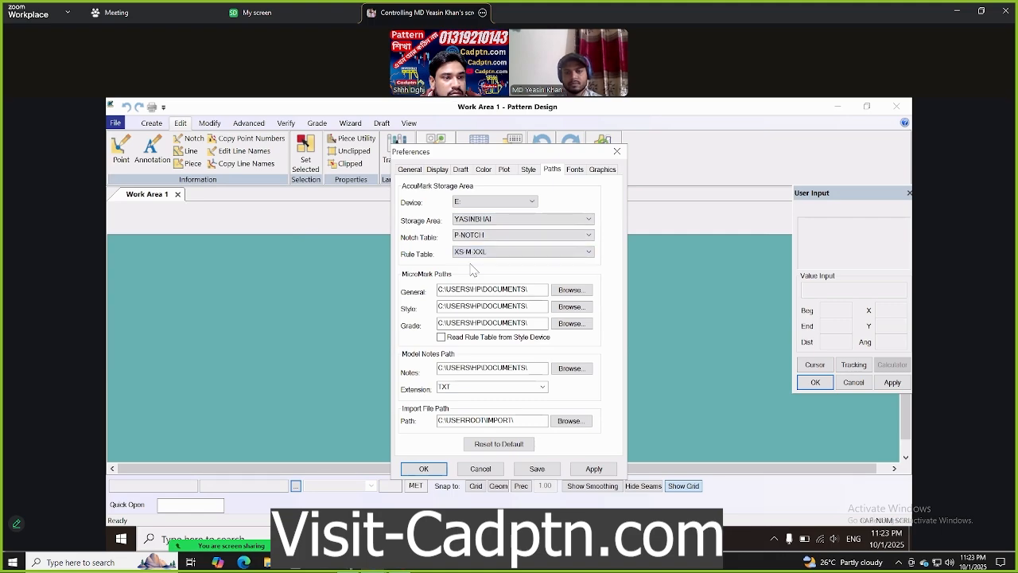
Recheck the device, storage area, notch table and rule table selections, apply the preferences and return to the creation tools
click(473, 204)
click(515, 223)
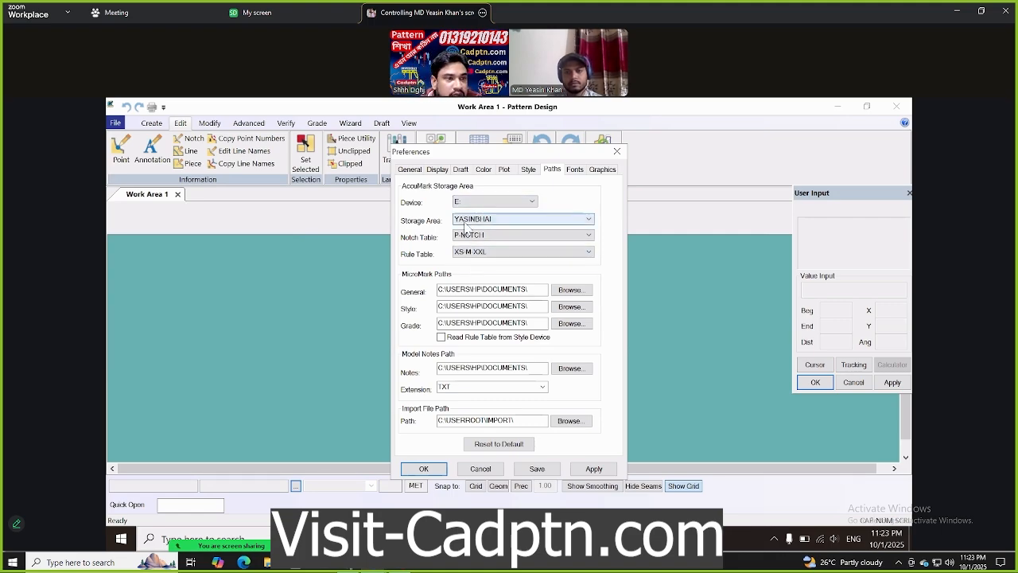
click(487, 253)
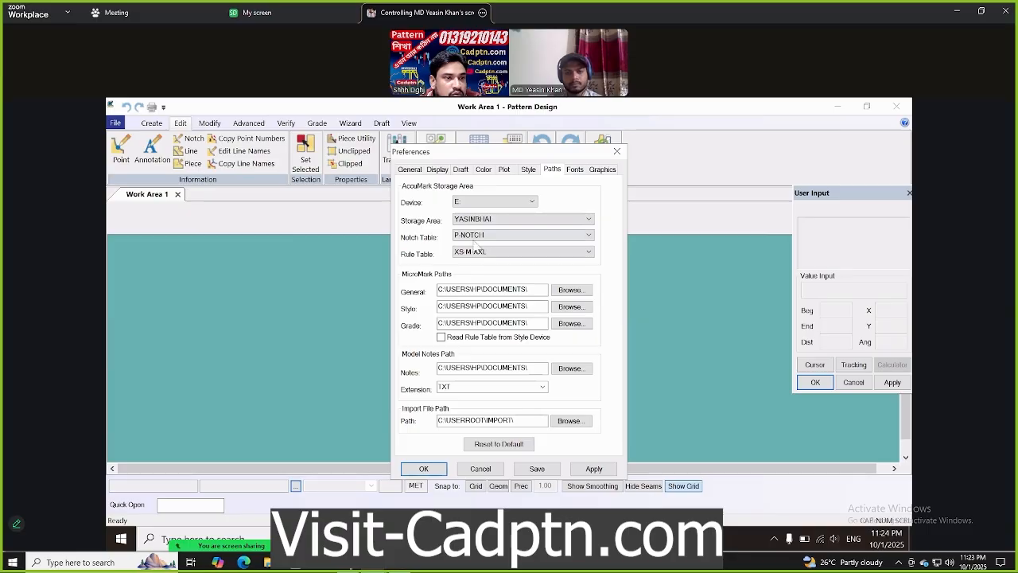
click(473, 238)
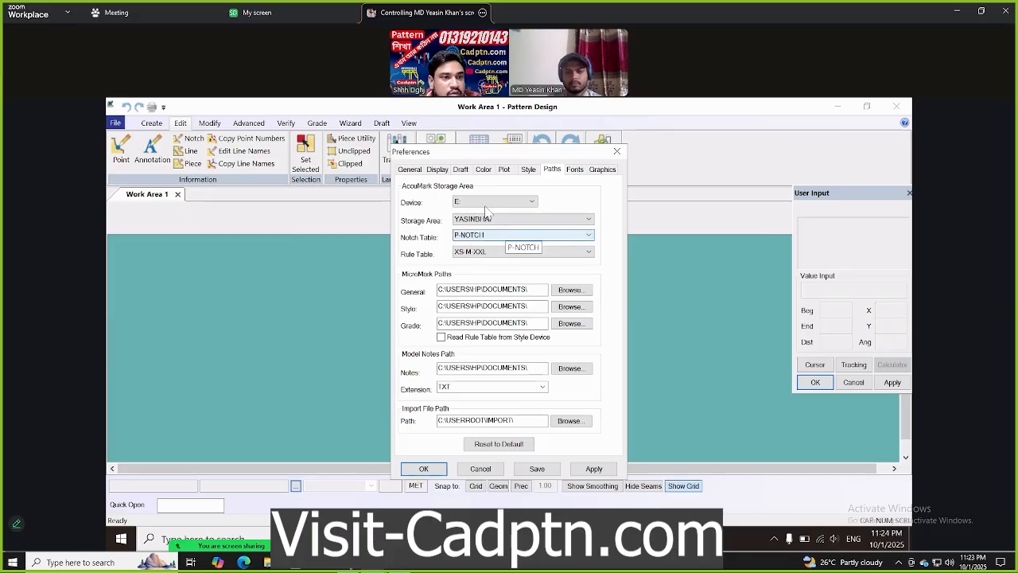
click(598, 471)
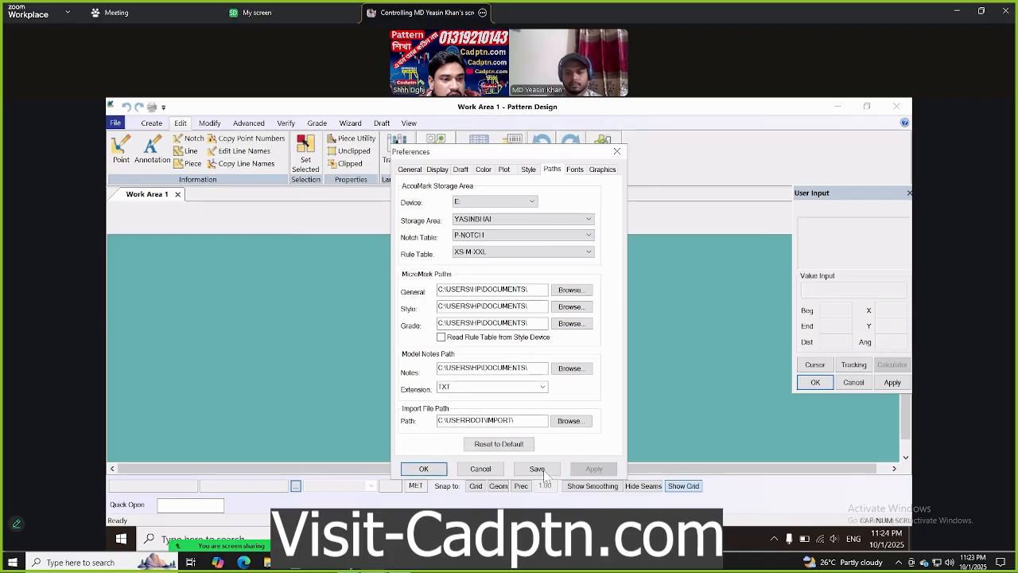
click(422, 469)
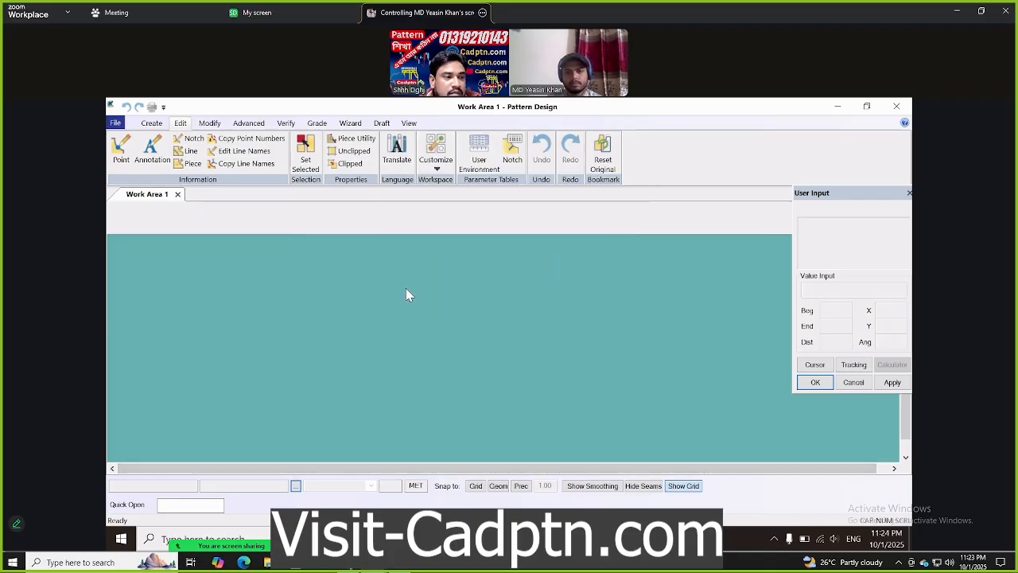
click(151, 124)
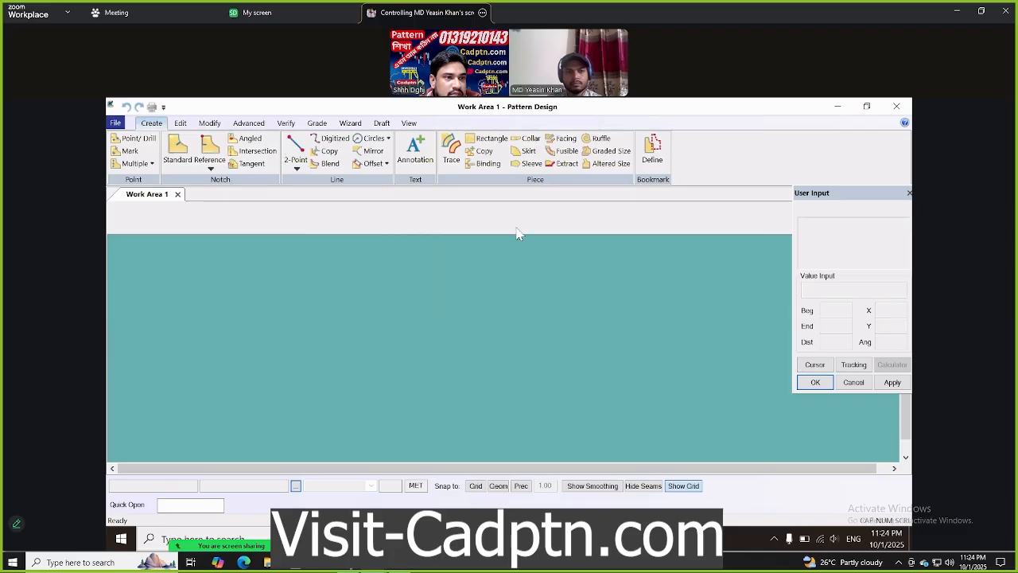
Draw a large rectangular piece across the work area, name it P1-rec and decline creating a new model for it
click(493, 140)
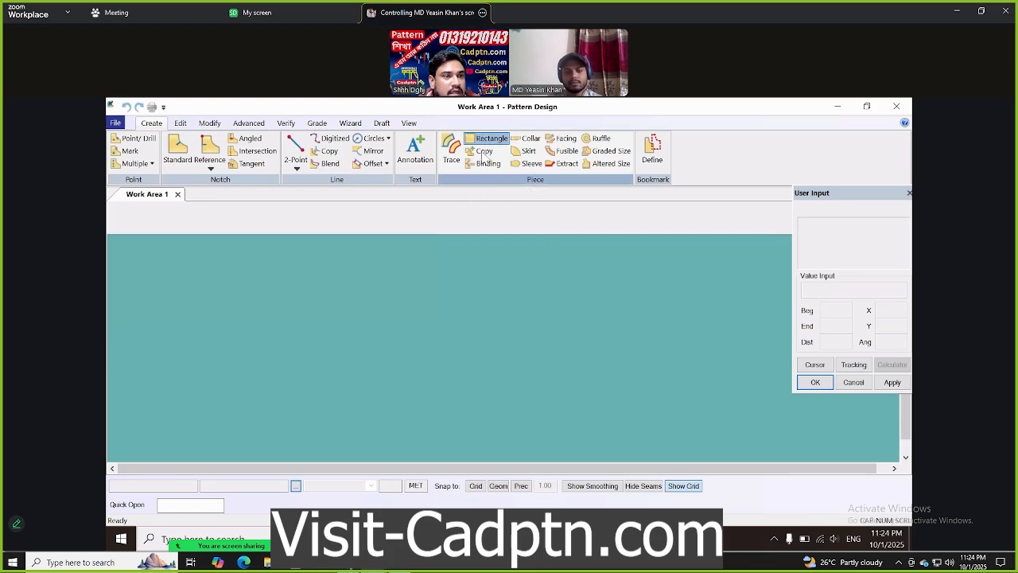
click(231, 287)
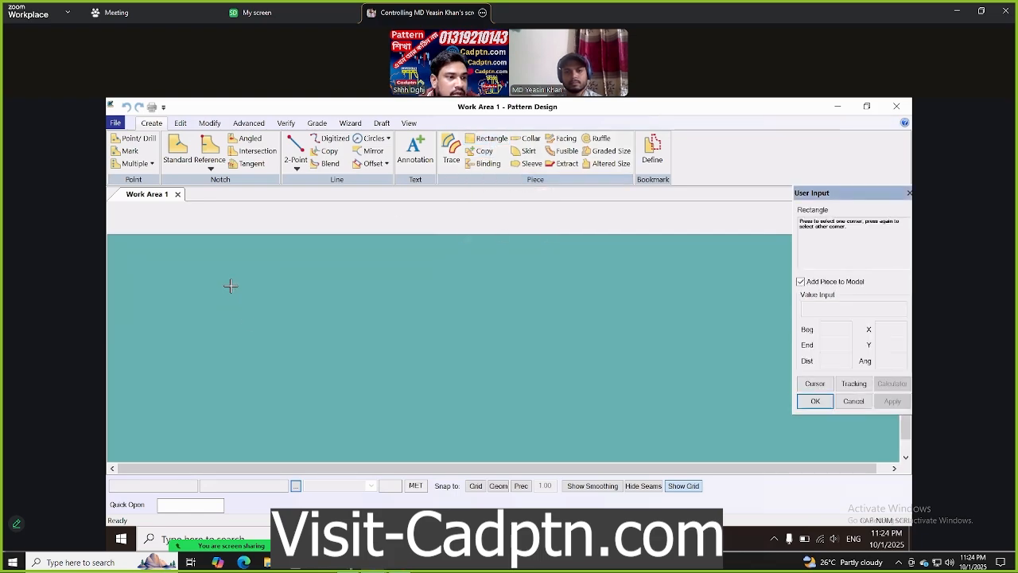
click(634, 385)
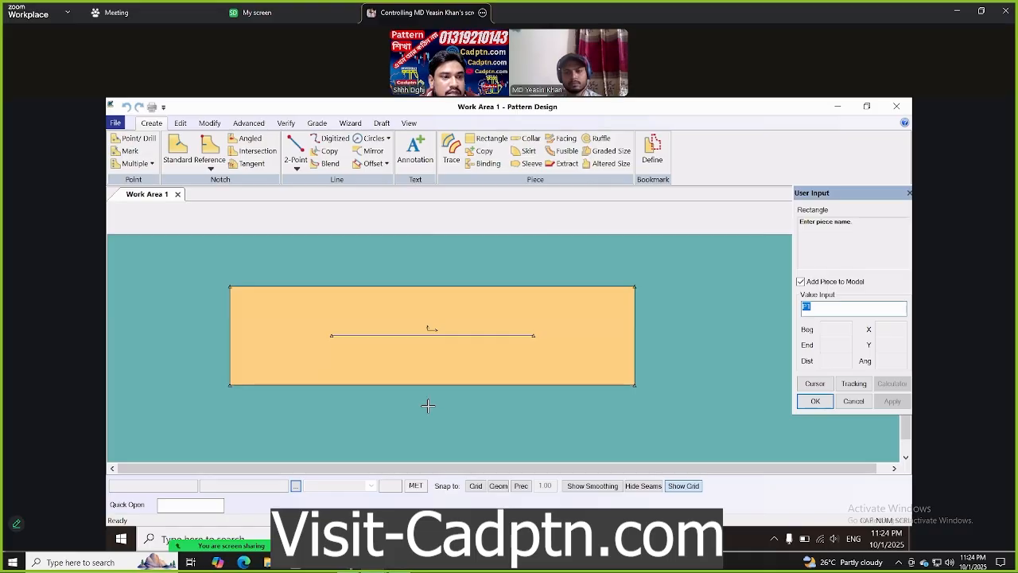
click(819, 308)
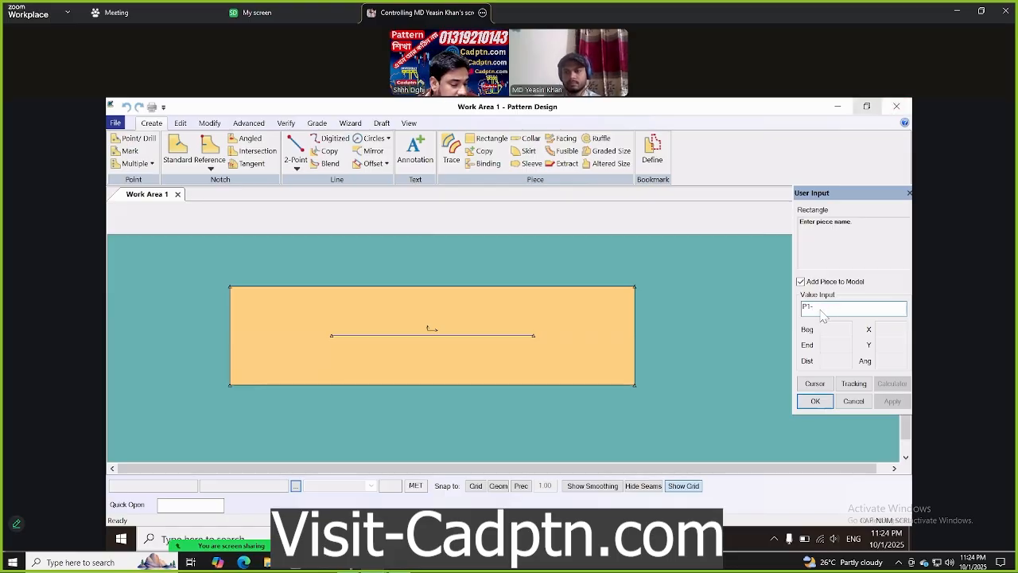
text(-rec)
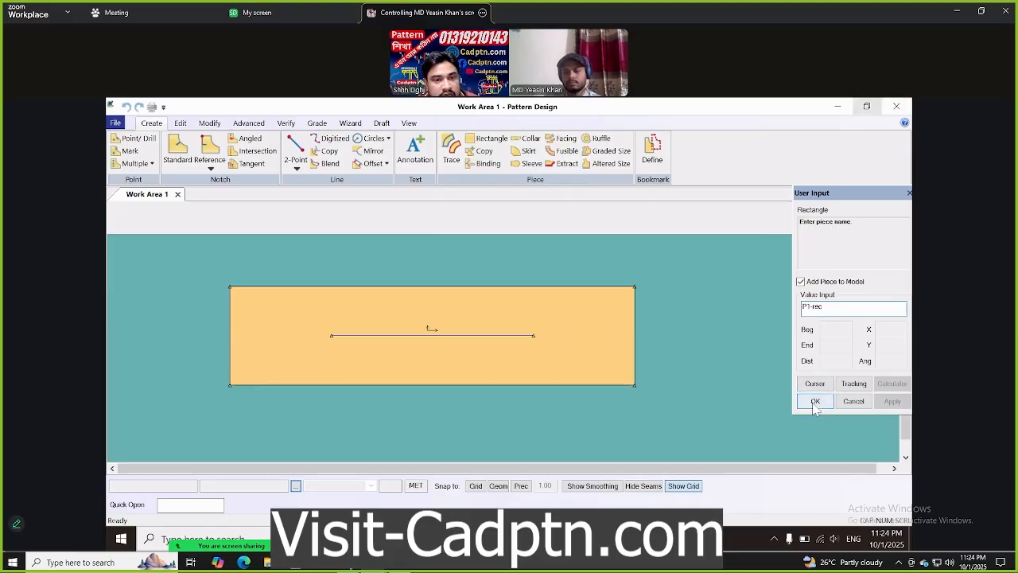
click(815, 402)
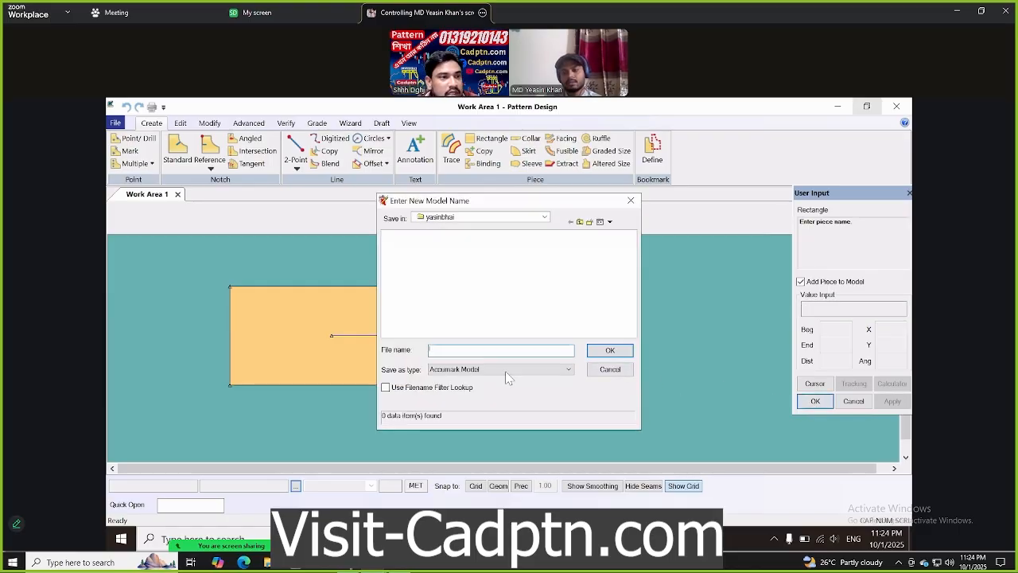
click(619, 372)
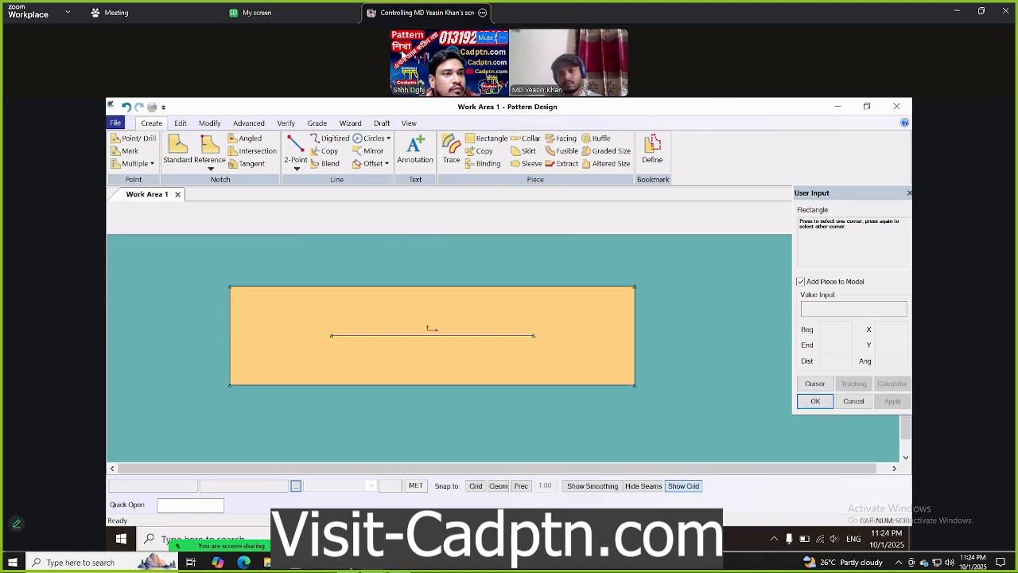
Turn off adding the piece to a model and end the Rectangle command
click(800, 283)
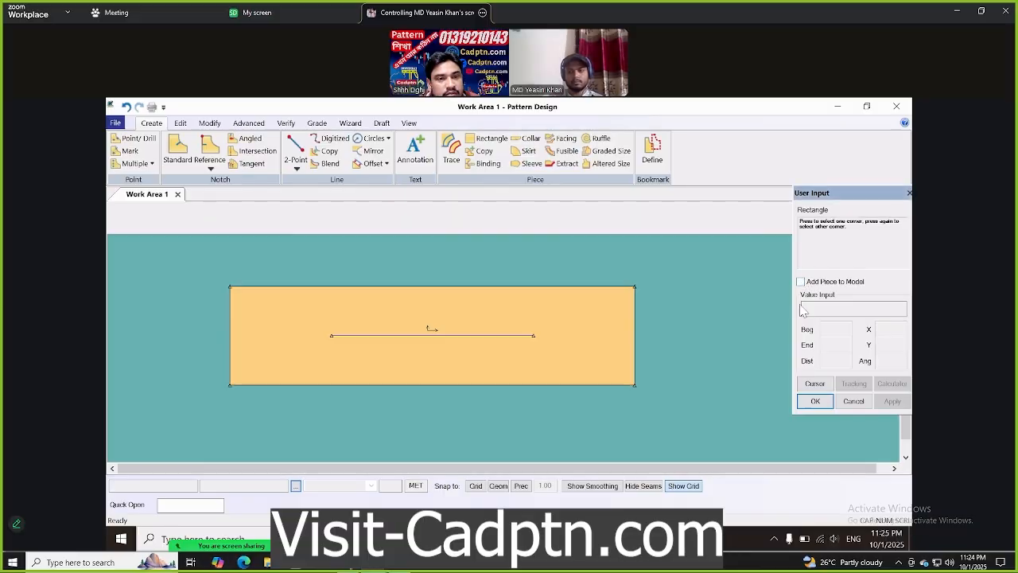
right_click(515, 274)
click(513, 275)
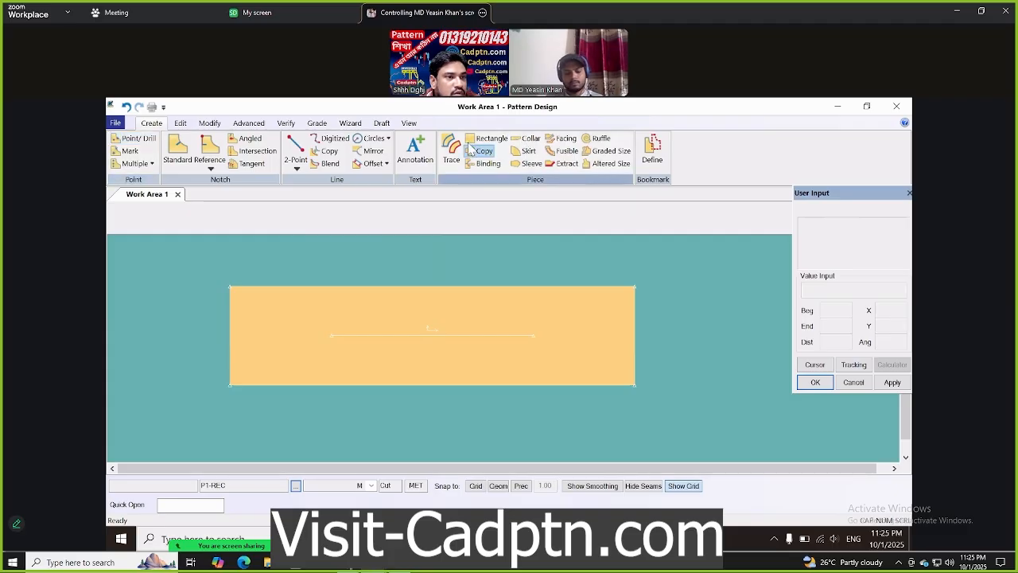
Draw a thin rectangular piece above P1-REC, exclude it from the model and accept the name P2
click(487, 140)
click(329, 248)
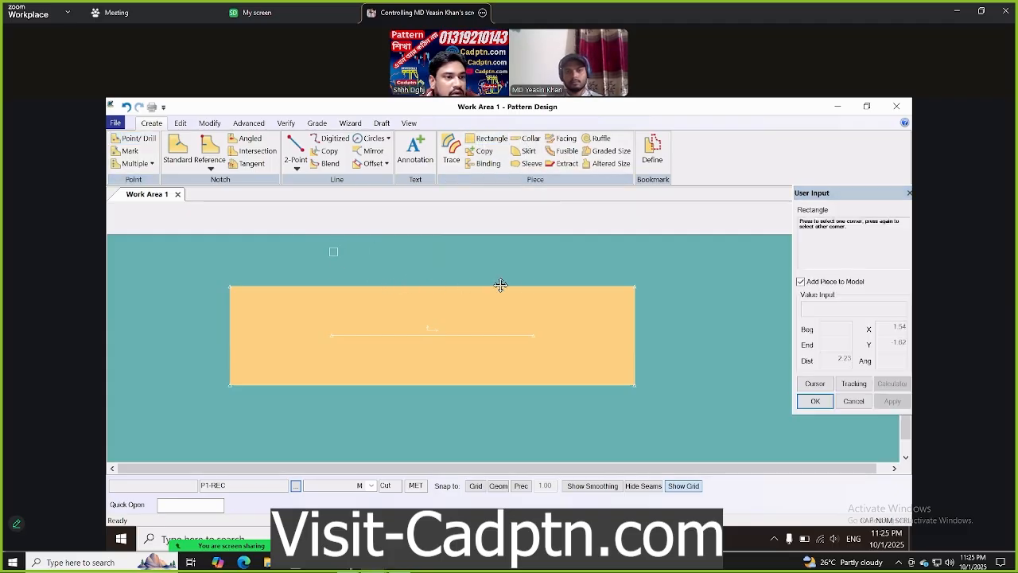
click(602, 270)
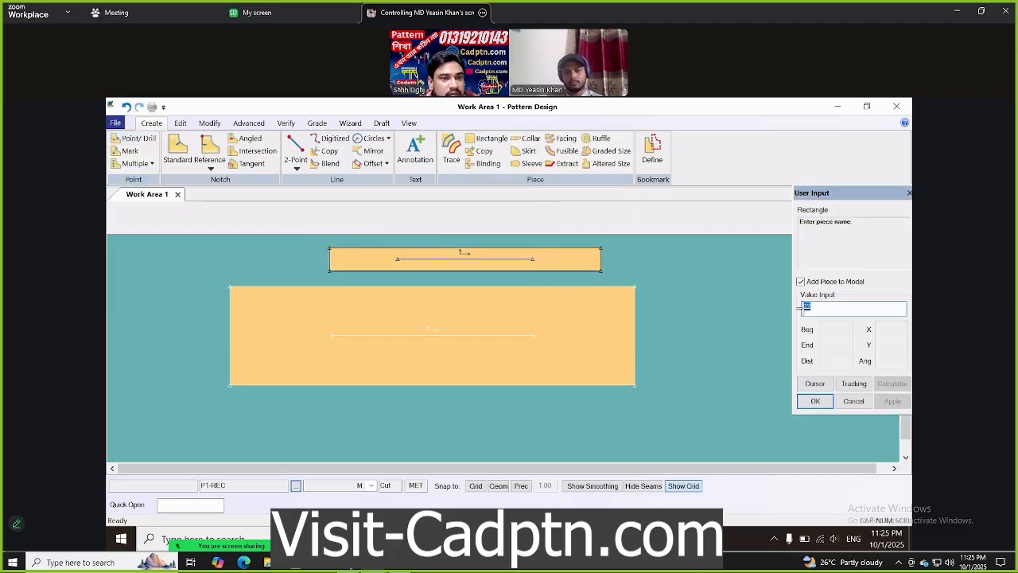
click(800, 282)
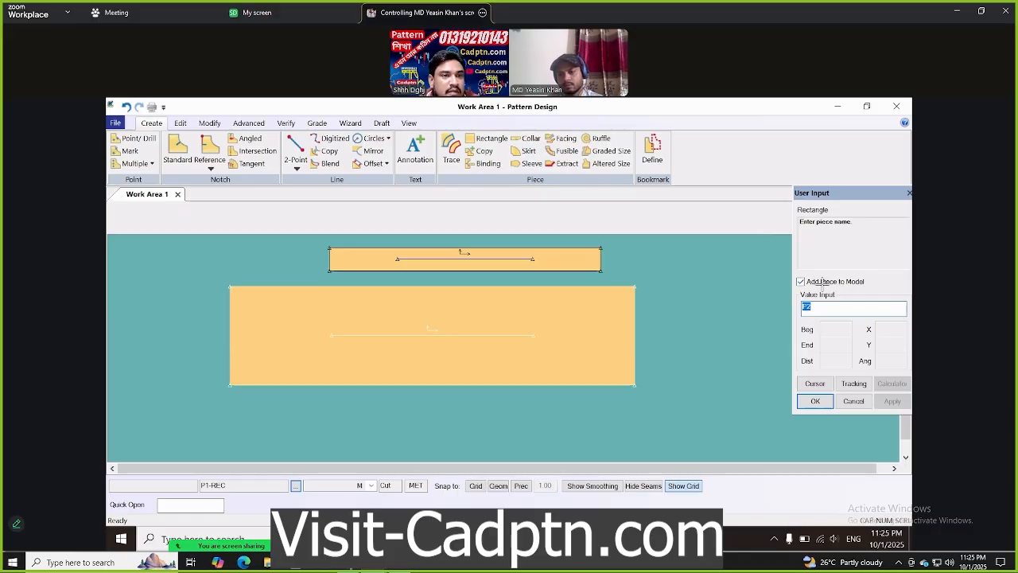
click(802, 309)
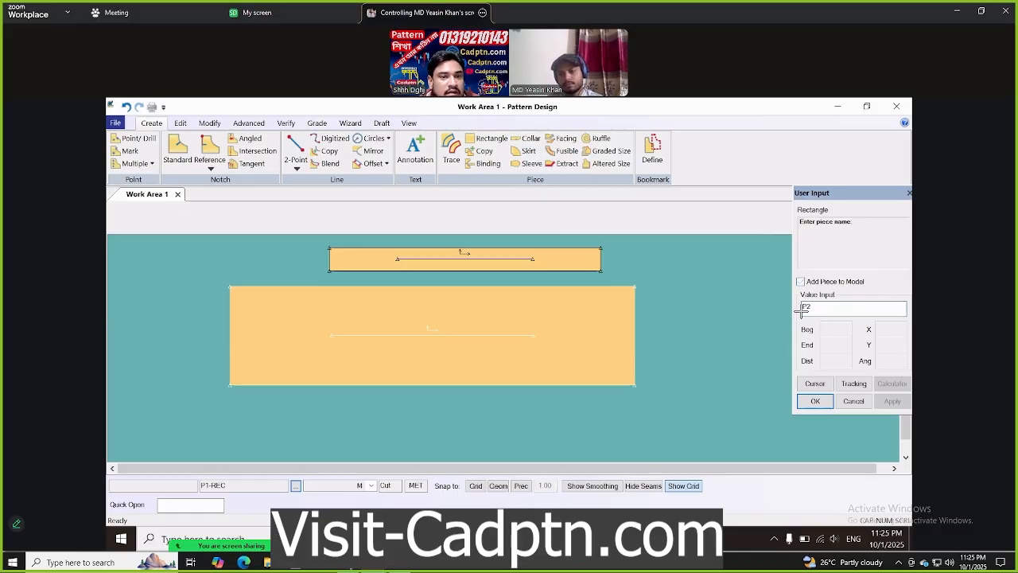
click(815, 402)
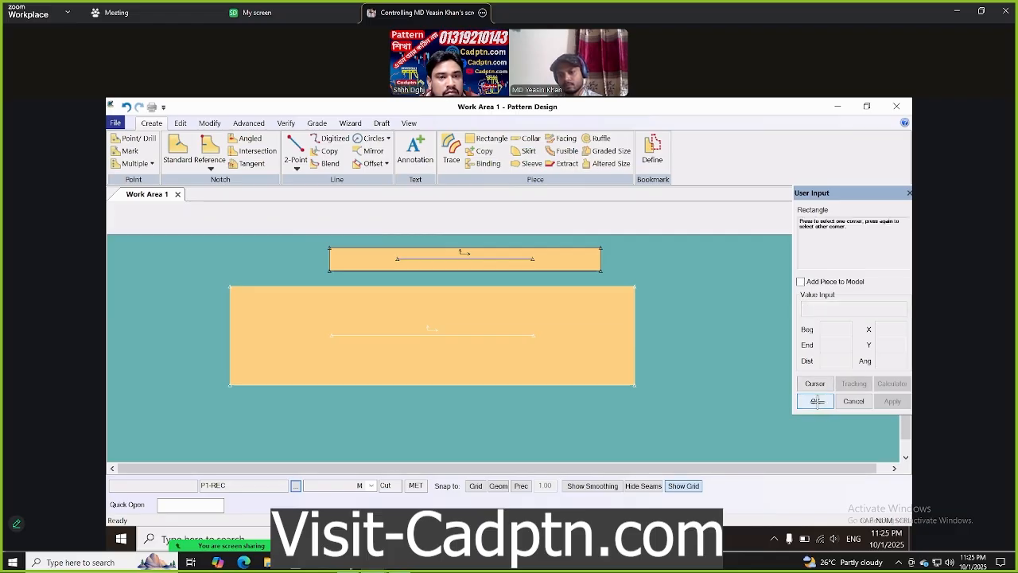
click(817, 401)
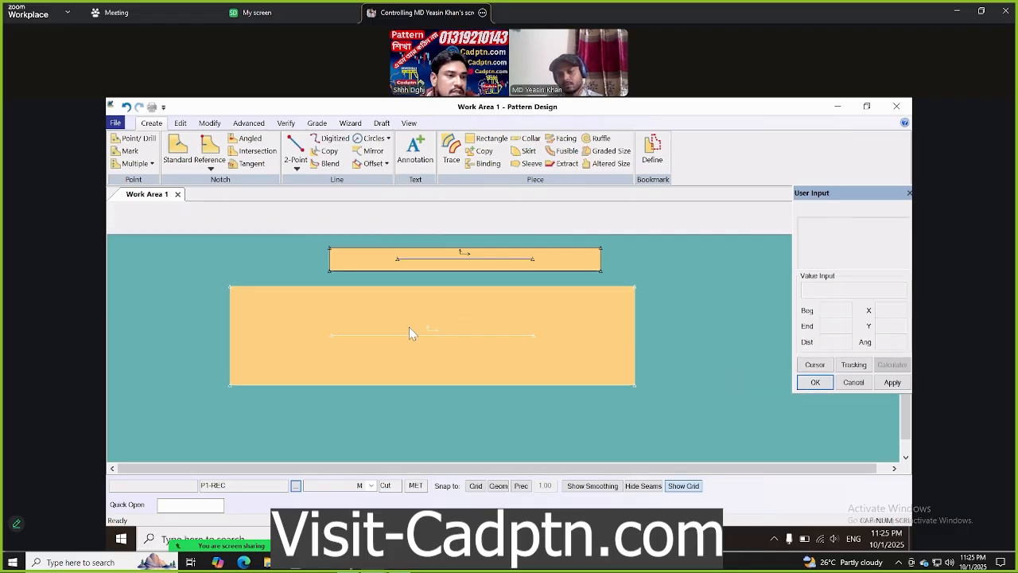
Reposition both pieces so the thin piece P2 sits just above the large piece P1-REC
drag(409, 333, 410, 374)
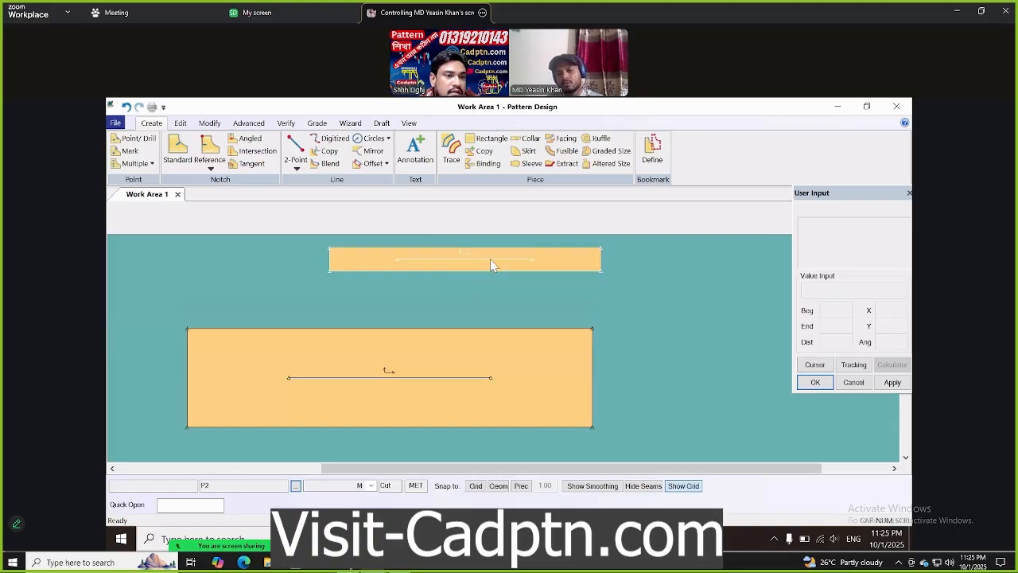
drag(490, 258, 422, 291)
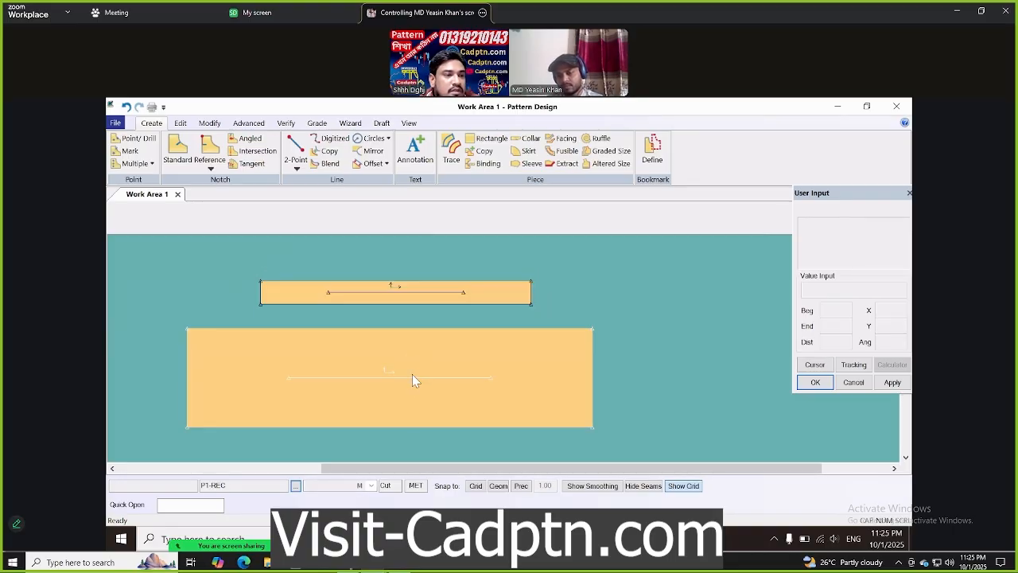
drag(412, 373, 419, 357)
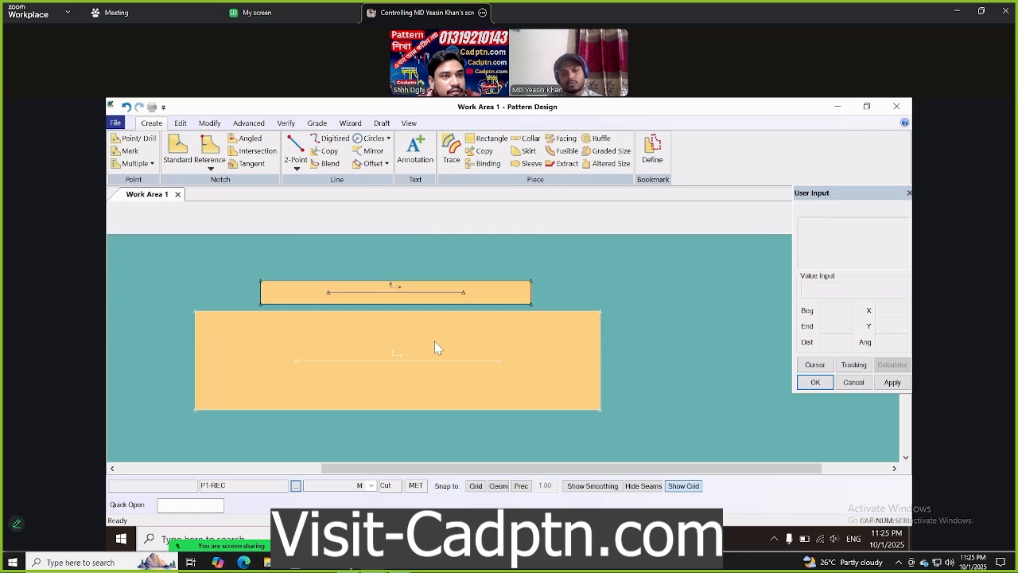
drag(431, 347, 434, 348)
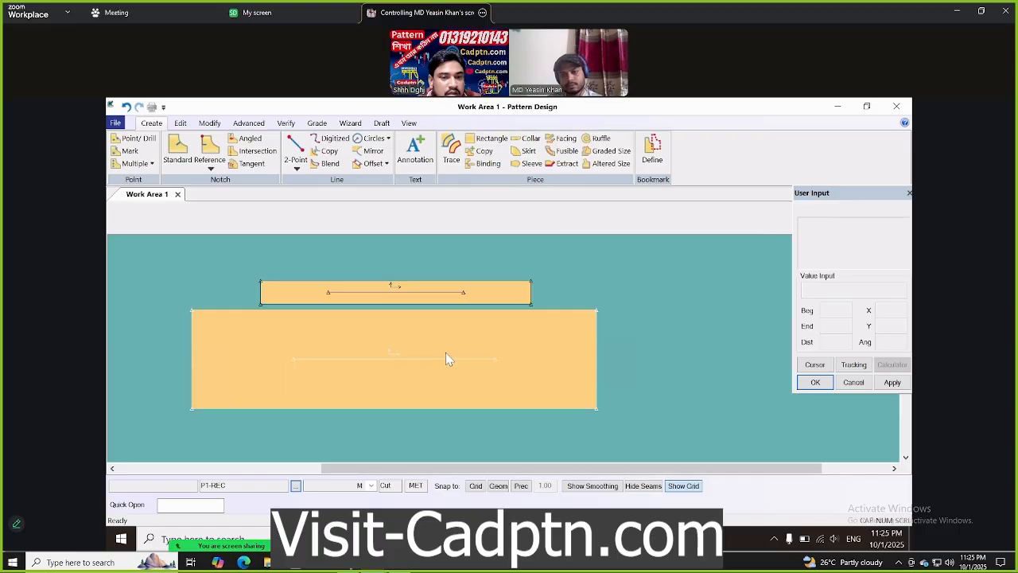
click(439, 352)
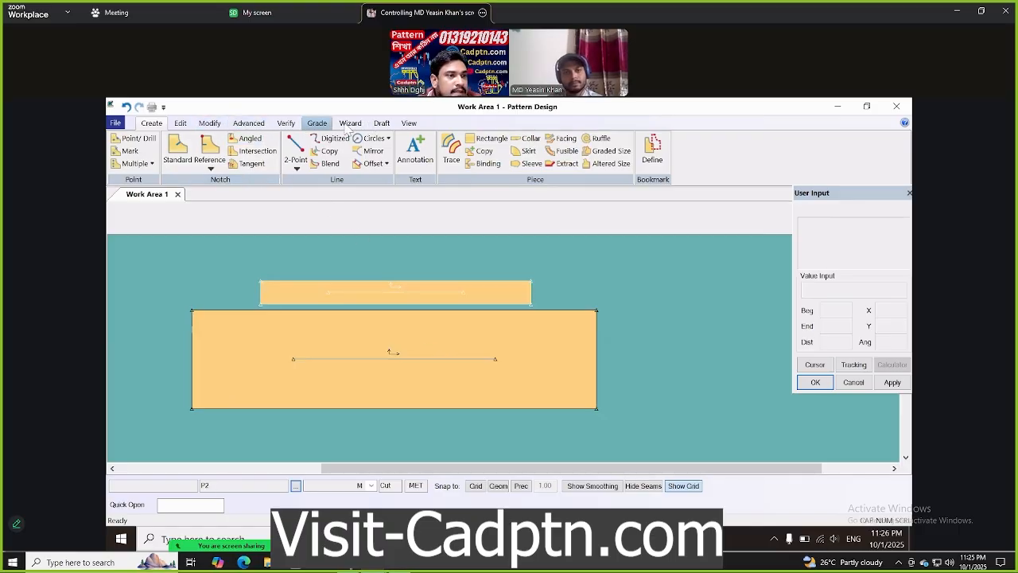
Zoom in on the upper-right corner of the thin piece P2 and return to the full-scale view
click(410, 124)
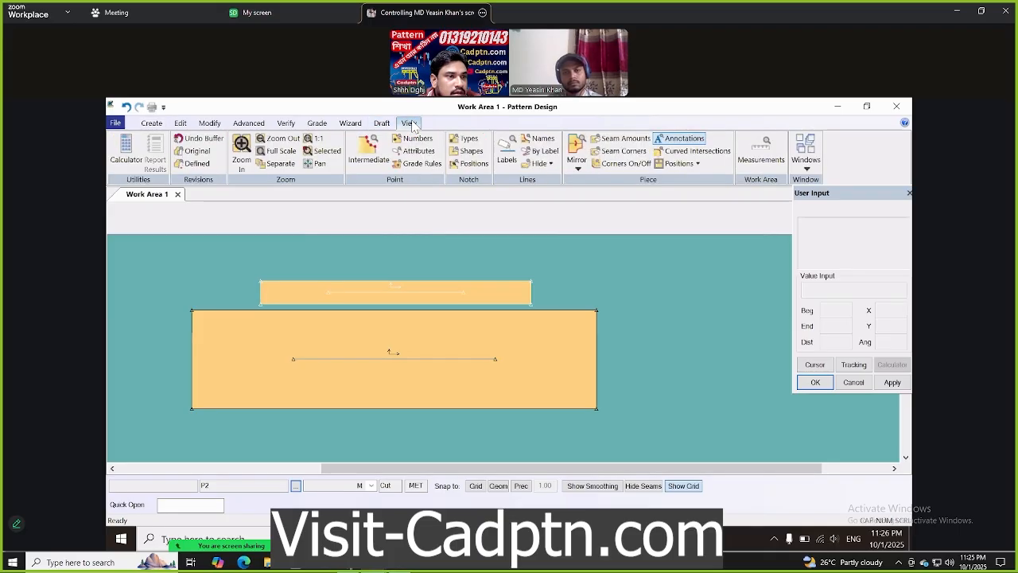
click(242, 151)
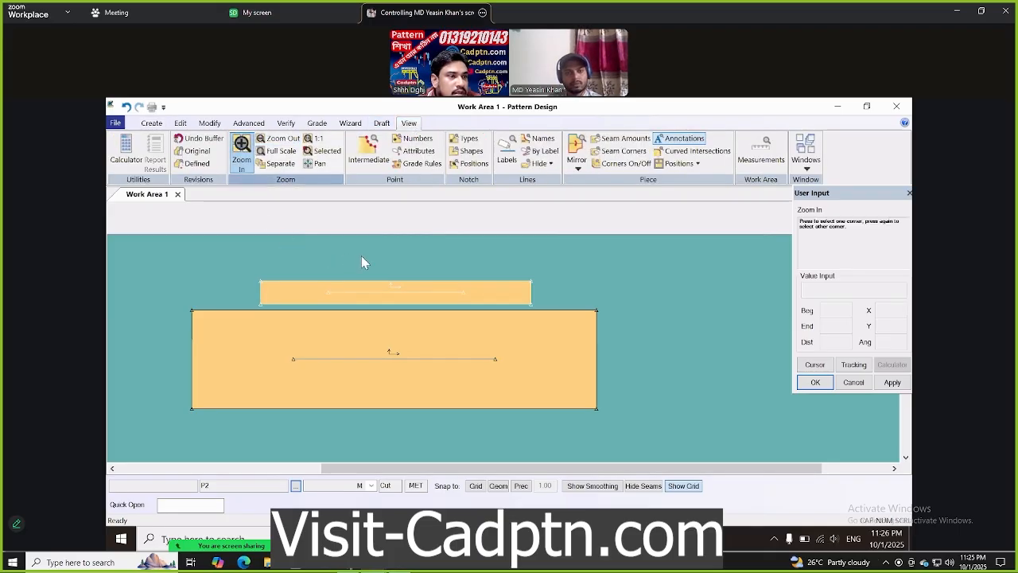
click(494, 272)
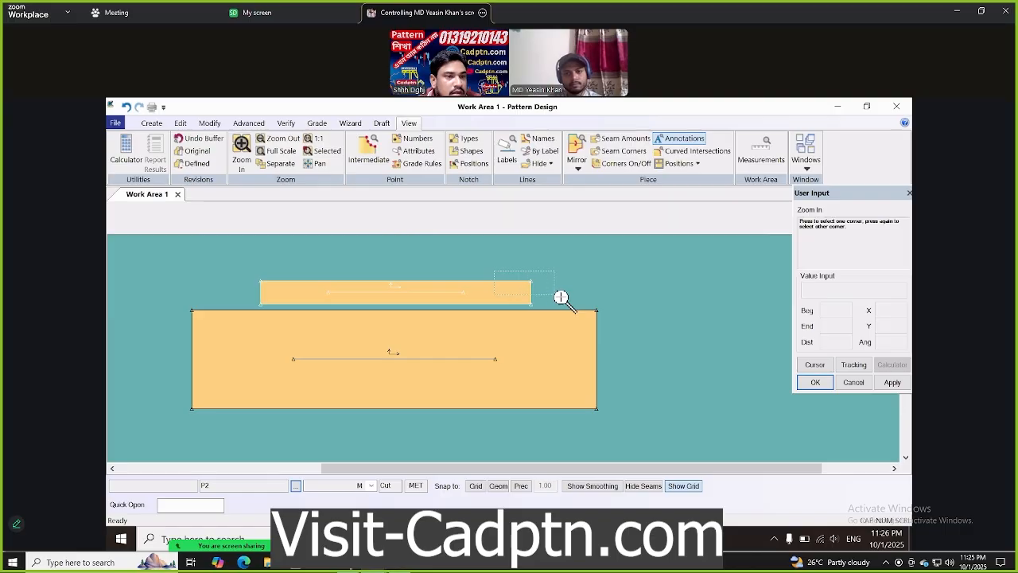
click(559, 296)
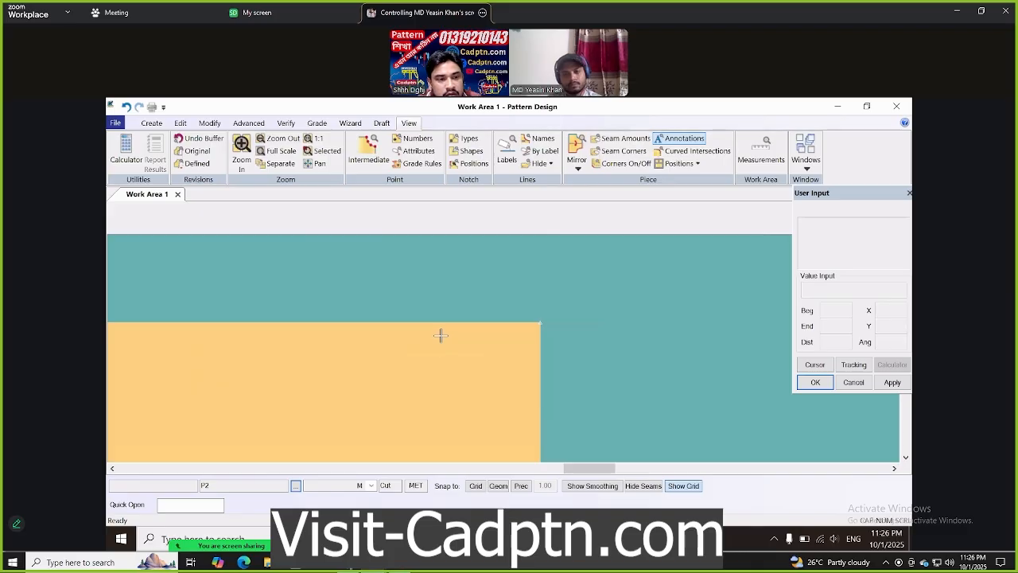
click(280, 152)
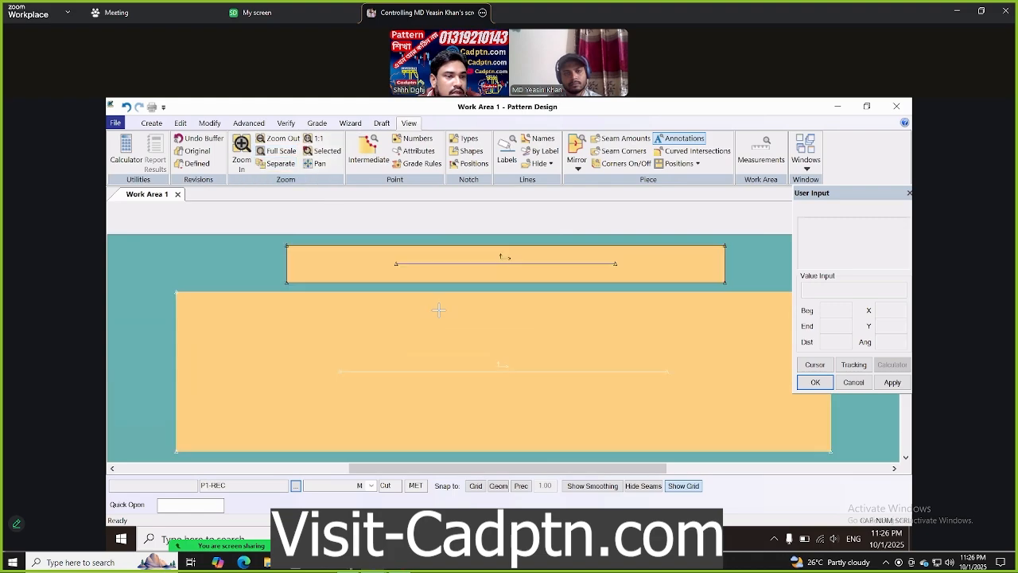
Zoom in on the upper-left corner of the large piece P1-REC and return to the full-scale view
click(242, 158)
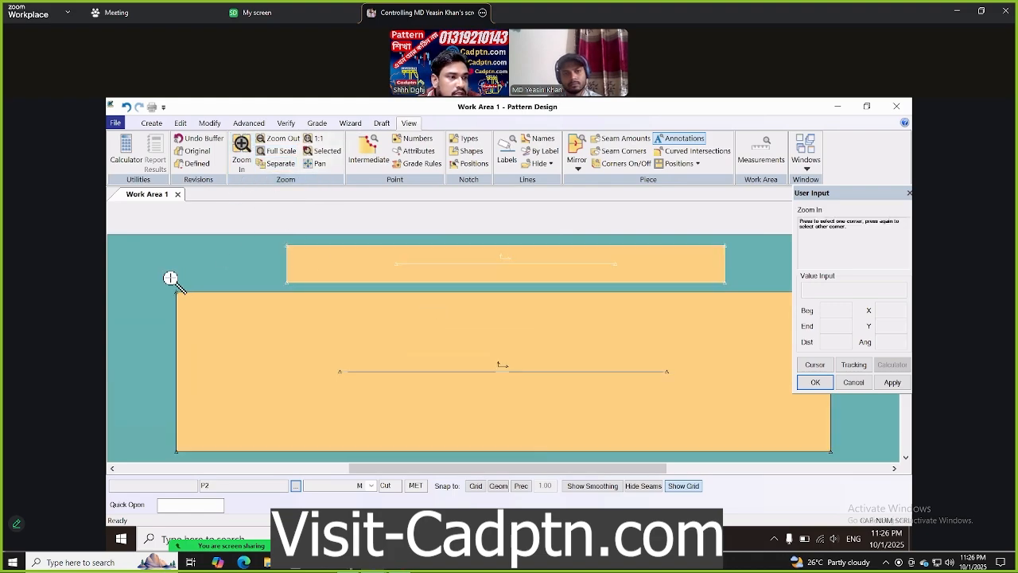
click(229, 330)
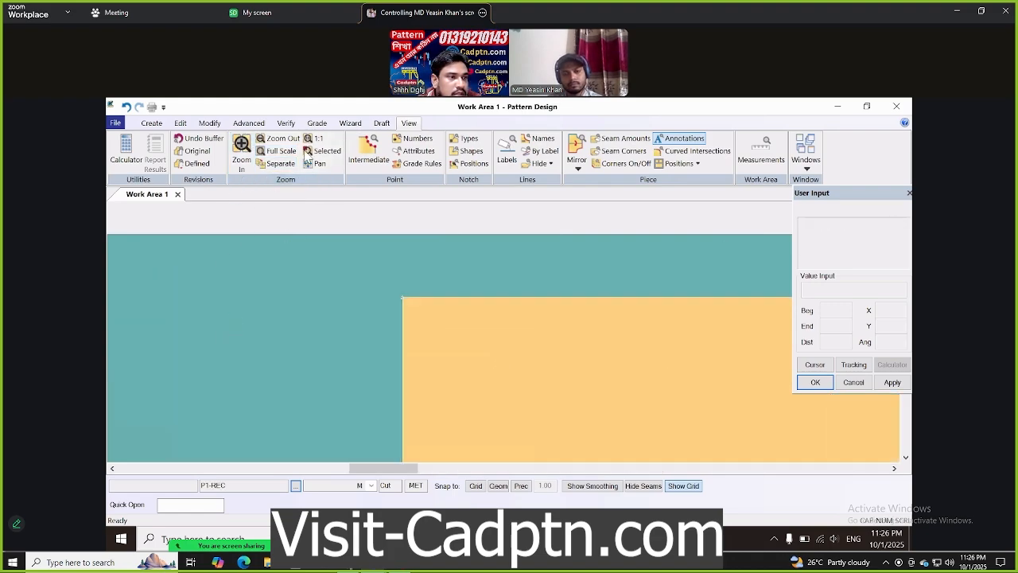
click(291, 155)
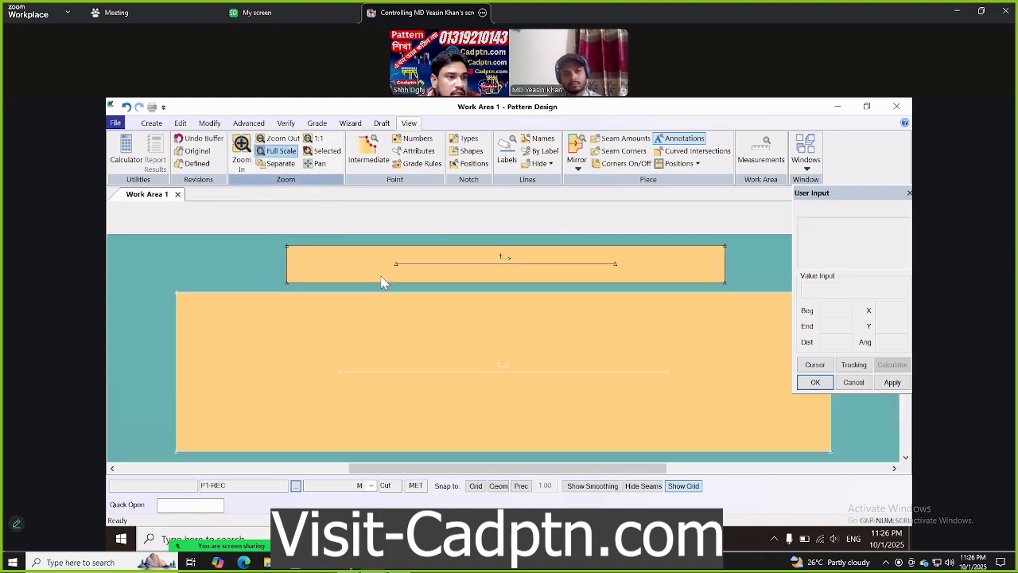
Zoom in on the thin piece's left end and zoom back out until both pieces show with space around them
click(241, 158)
click(279, 239)
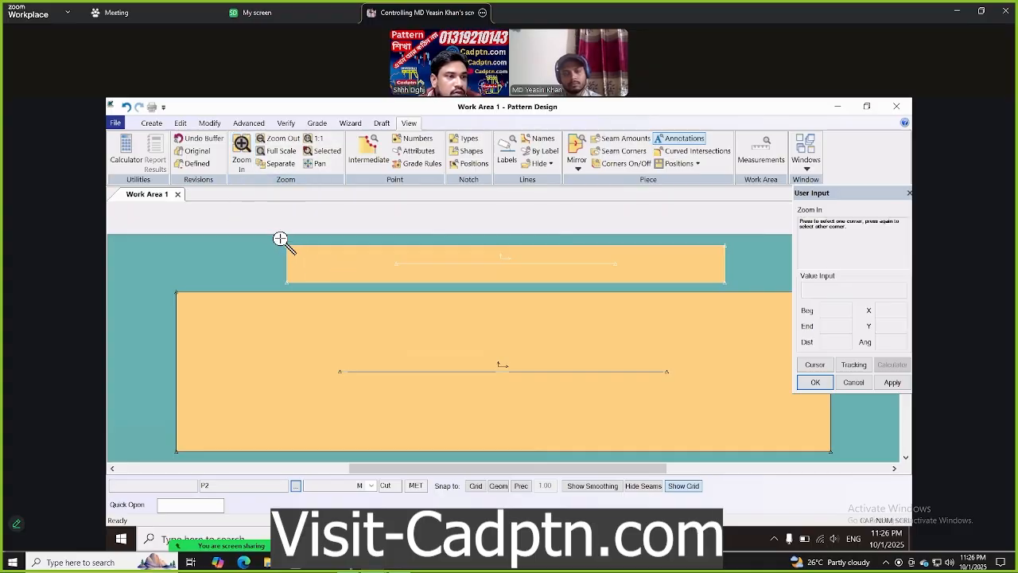
click(315, 298)
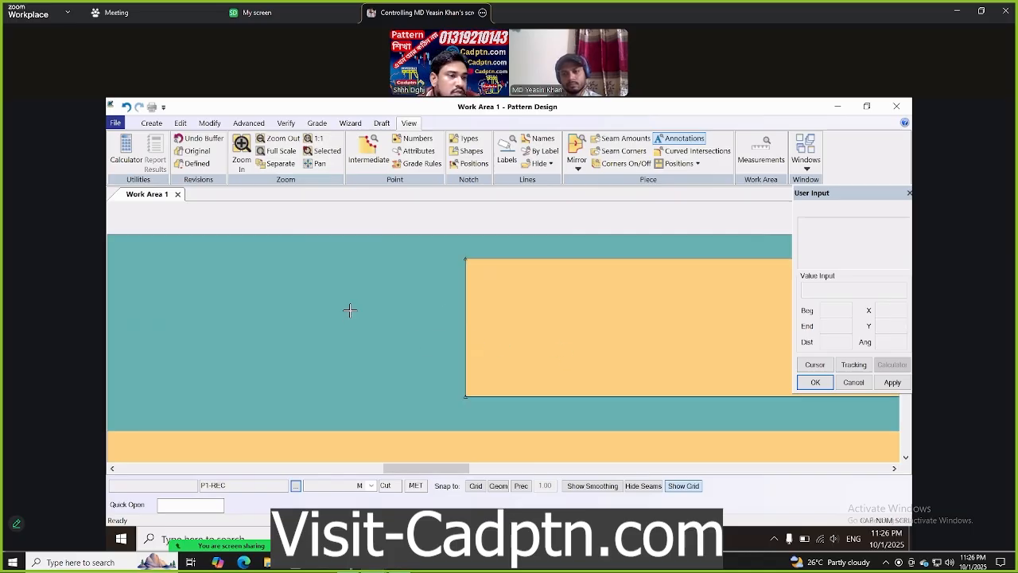
right_click(337, 284)
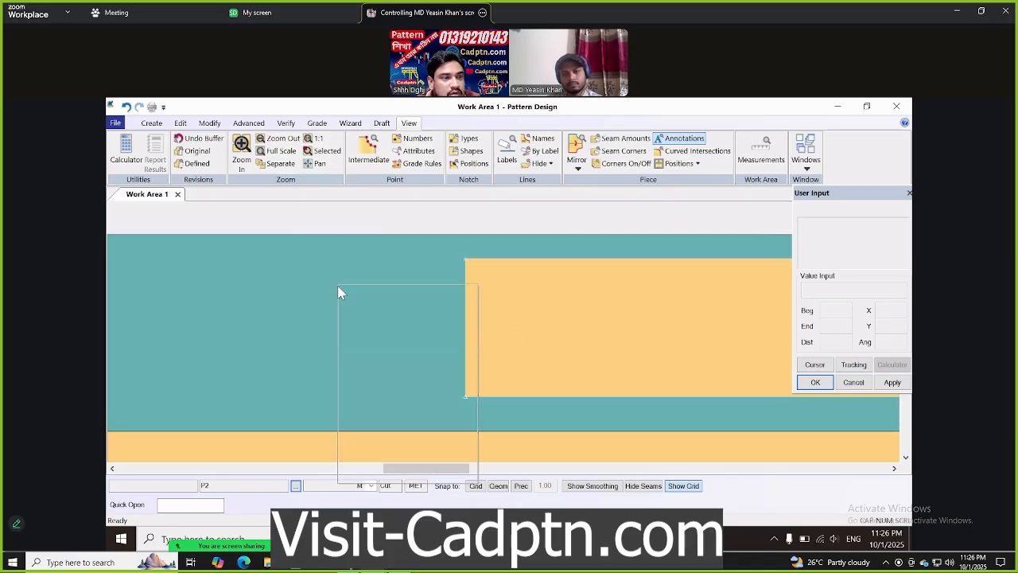
click(307, 312)
right_click(461, 324)
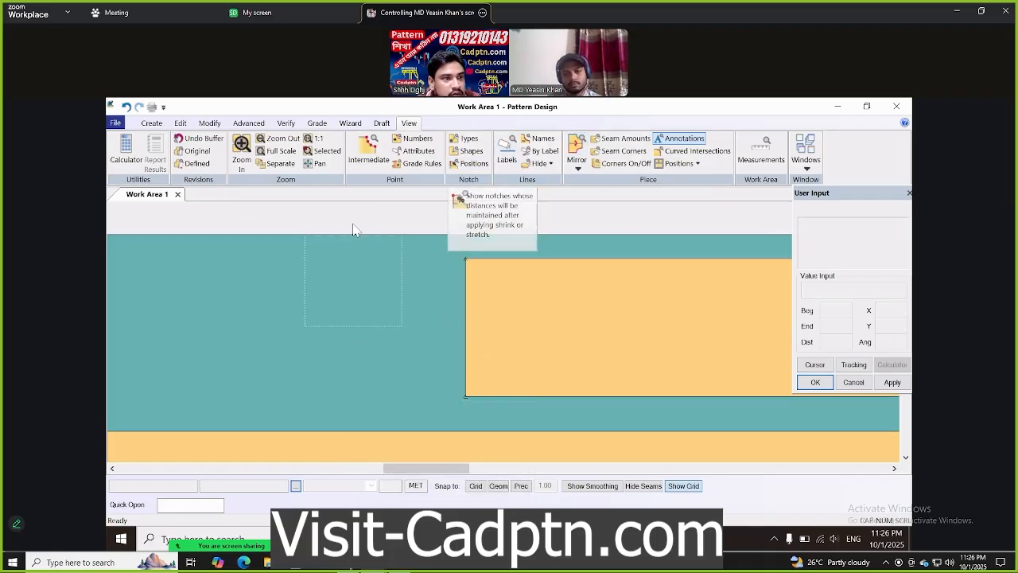
click(307, 293)
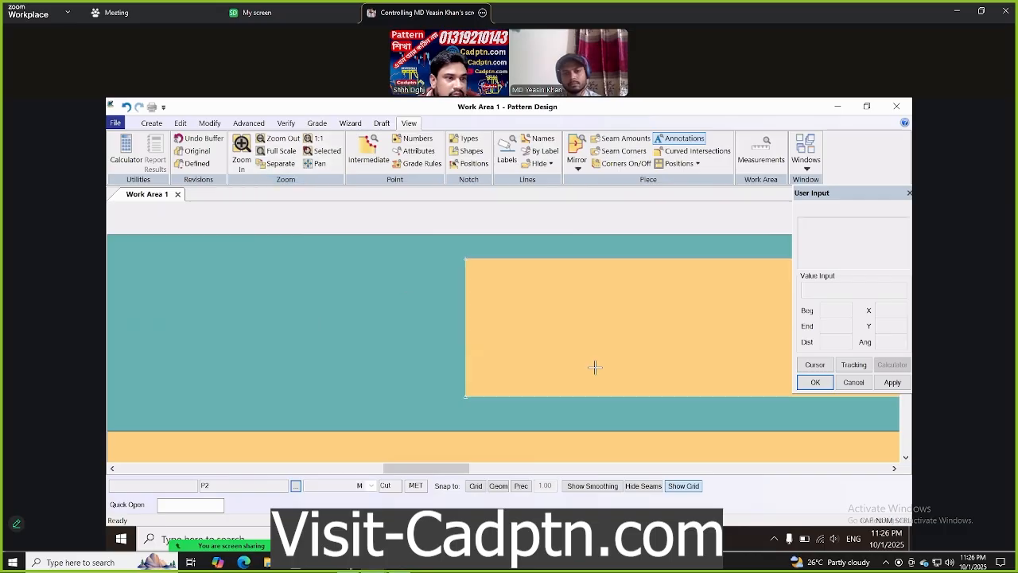
click(285, 142)
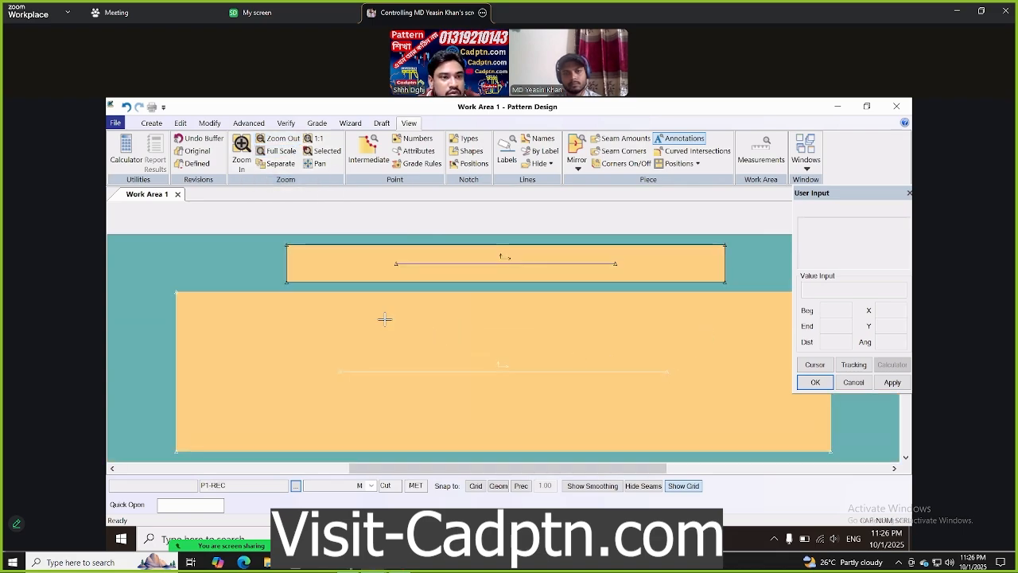
click(292, 140)
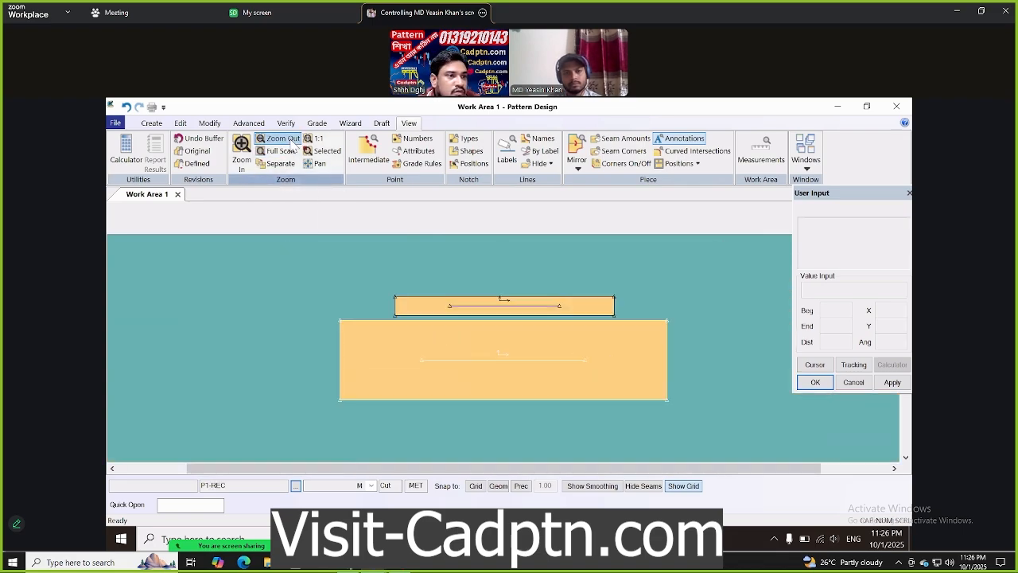
Show both pieces at full scale and move the thin piece P2 and large piece P1-REC so their facing edges nearly touch
click(293, 141)
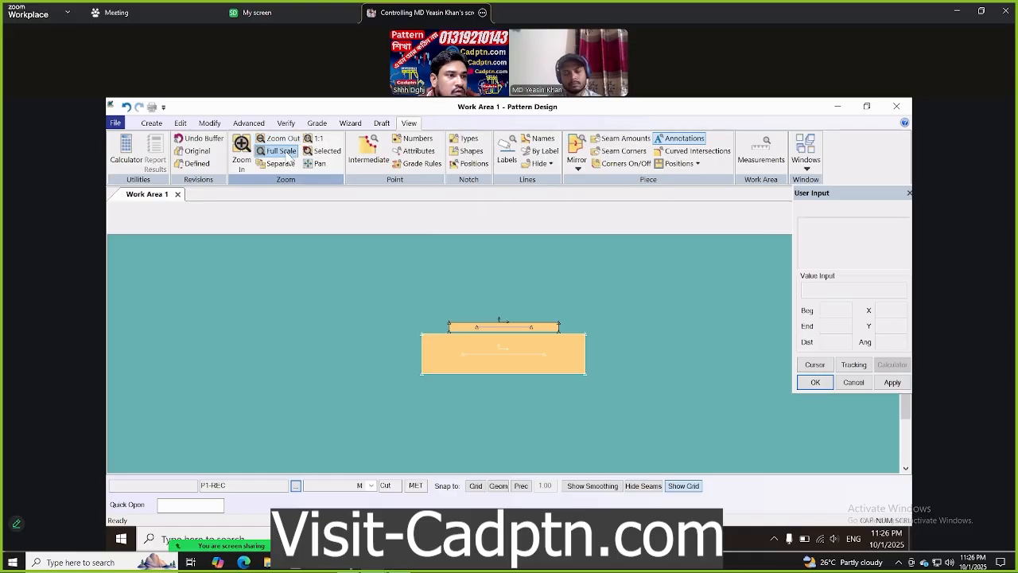
click(286, 153)
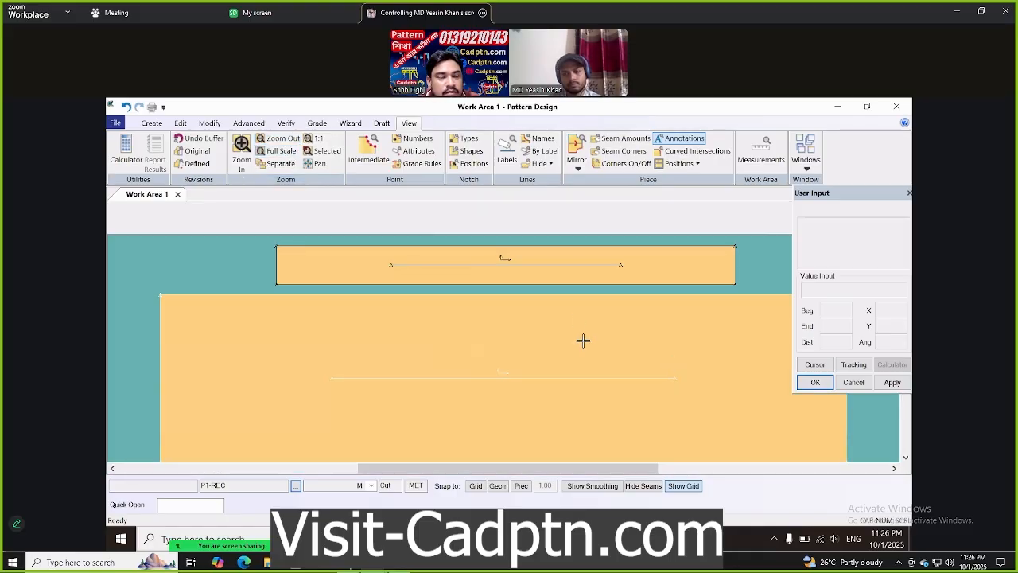
right_click(247, 262)
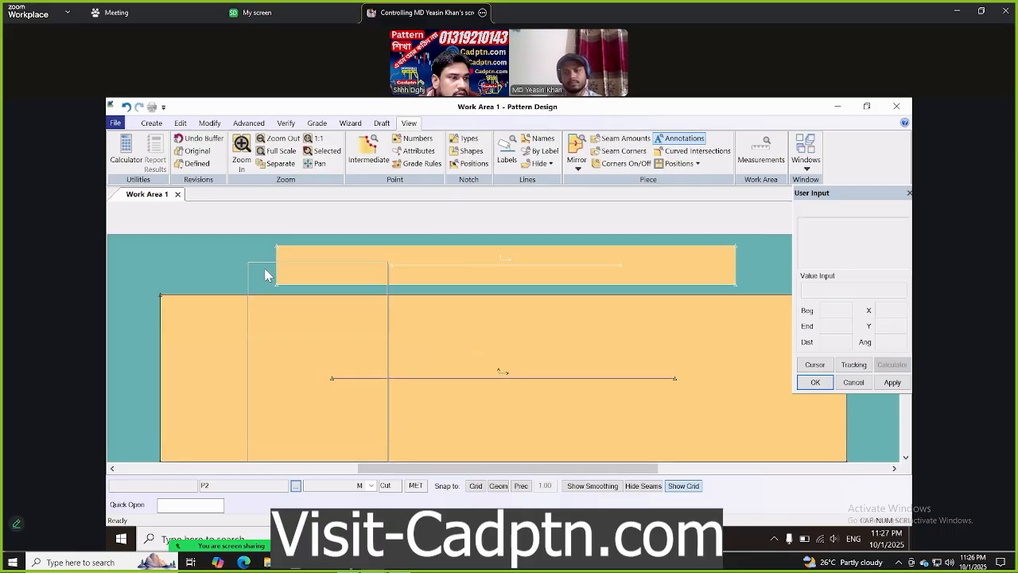
click(336, 268)
drag(345, 265, 329, 261)
drag(535, 358, 503, 347)
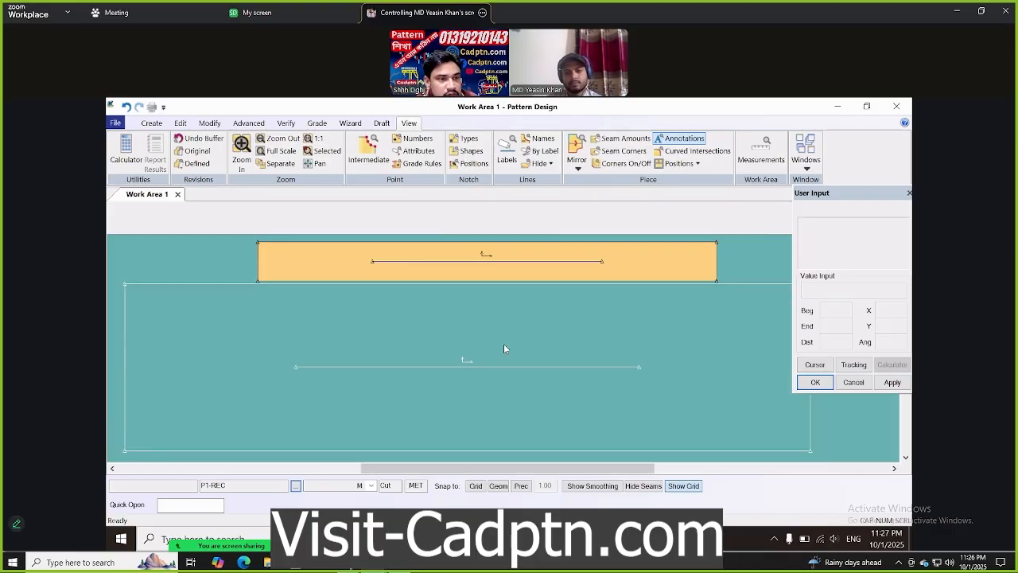
click(506, 350)
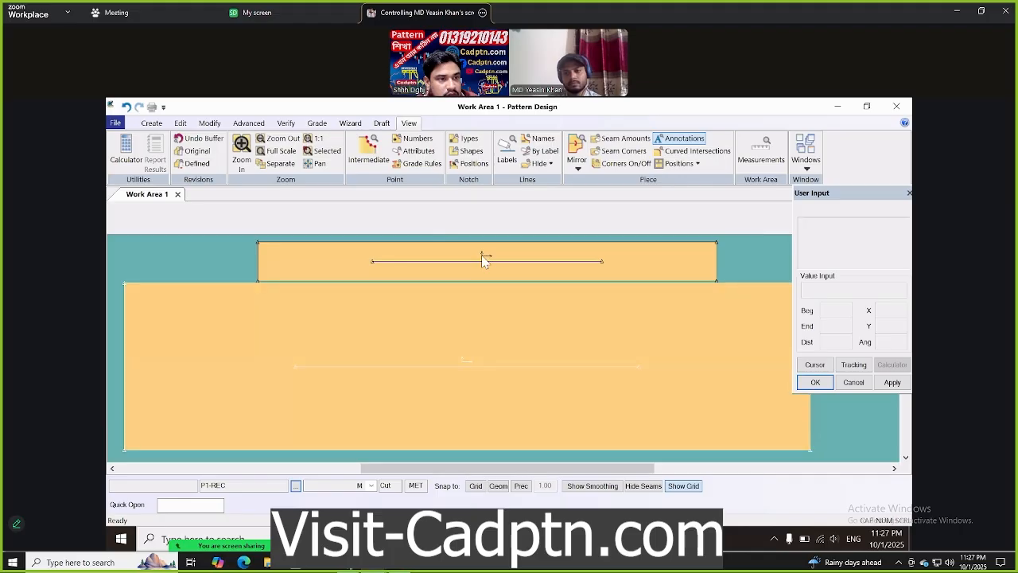
Shift P2 and P1-REC in turn until the thin piece sits just above the left half of P1-REC's upper edge
click(476, 258)
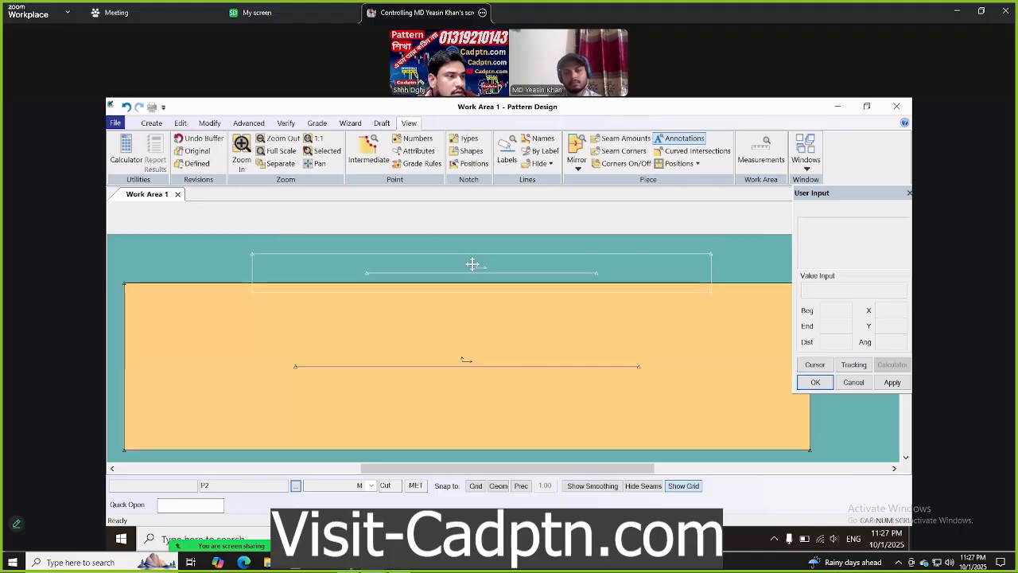
click(469, 260)
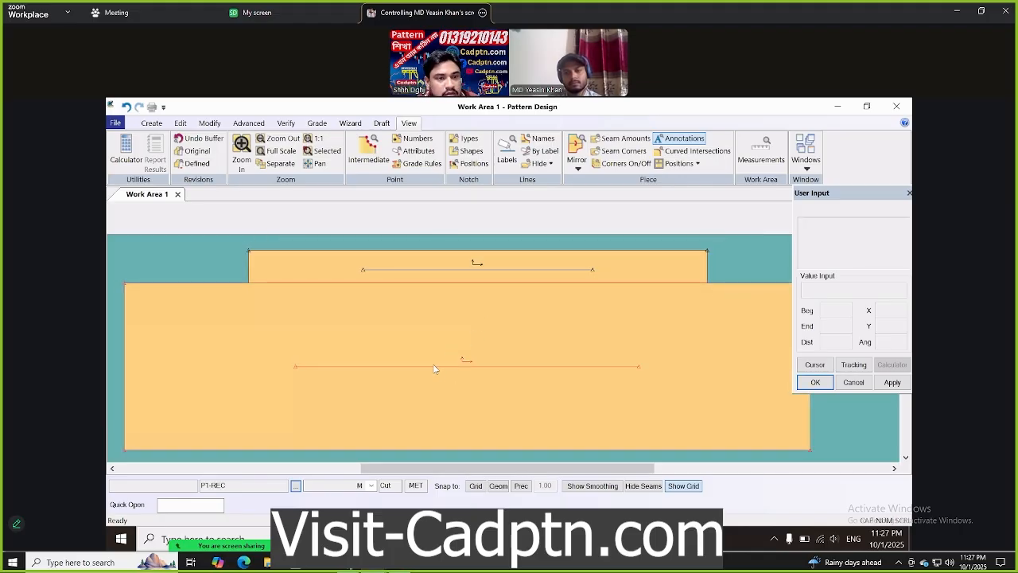
click(473, 356)
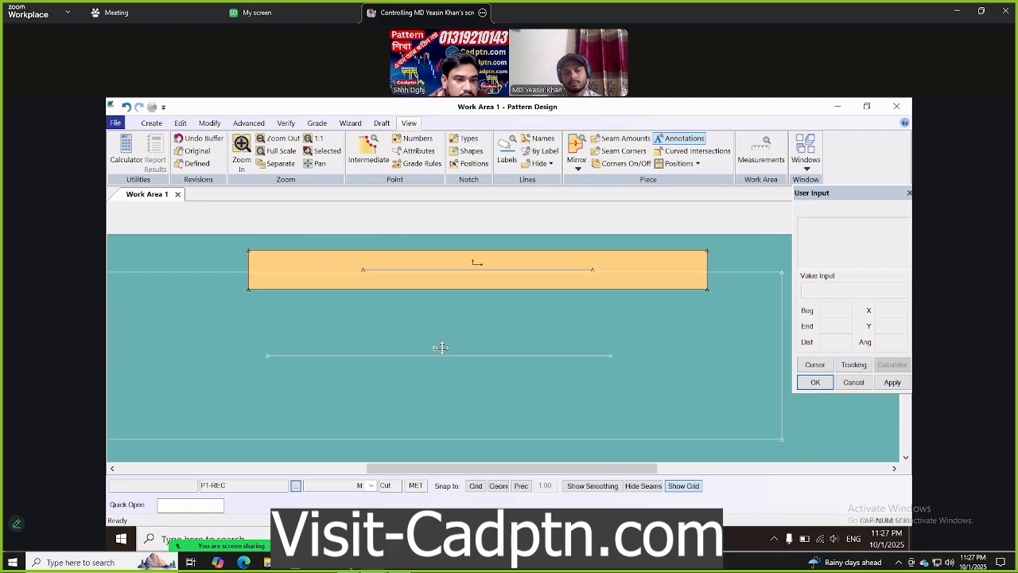
click(457, 351)
click(461, 280)
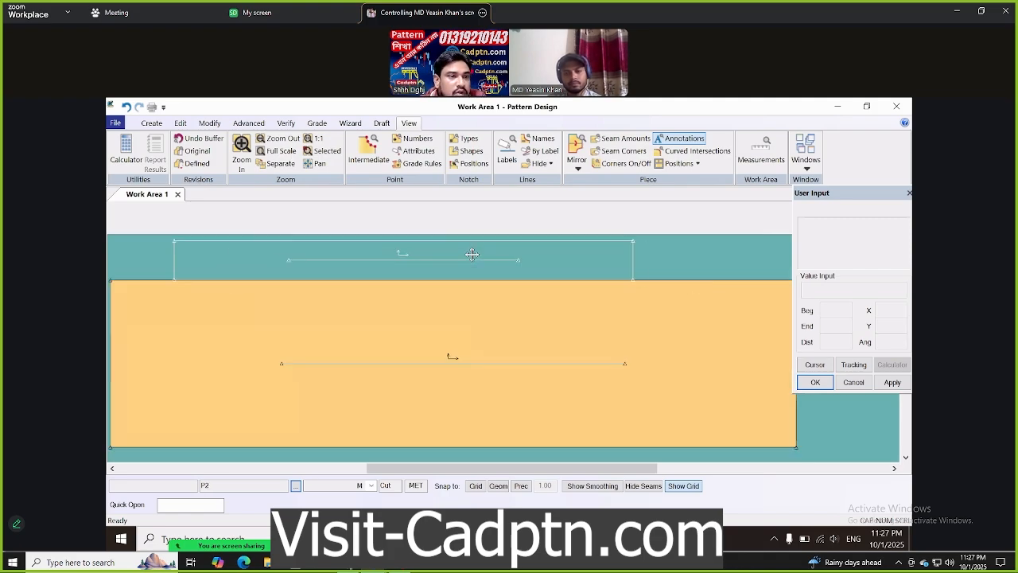
click(460, 299)
click(461, 351)
click(469, 348)
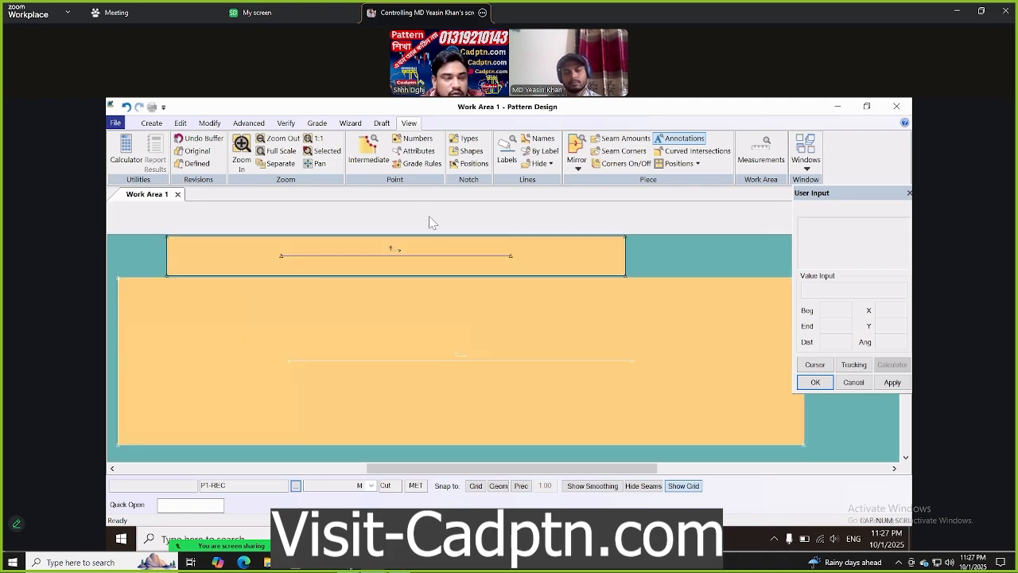
Zoom out and move the large piece P1-REC down and to the left, leaving a gap below the thin piece P2
click(263, 139)
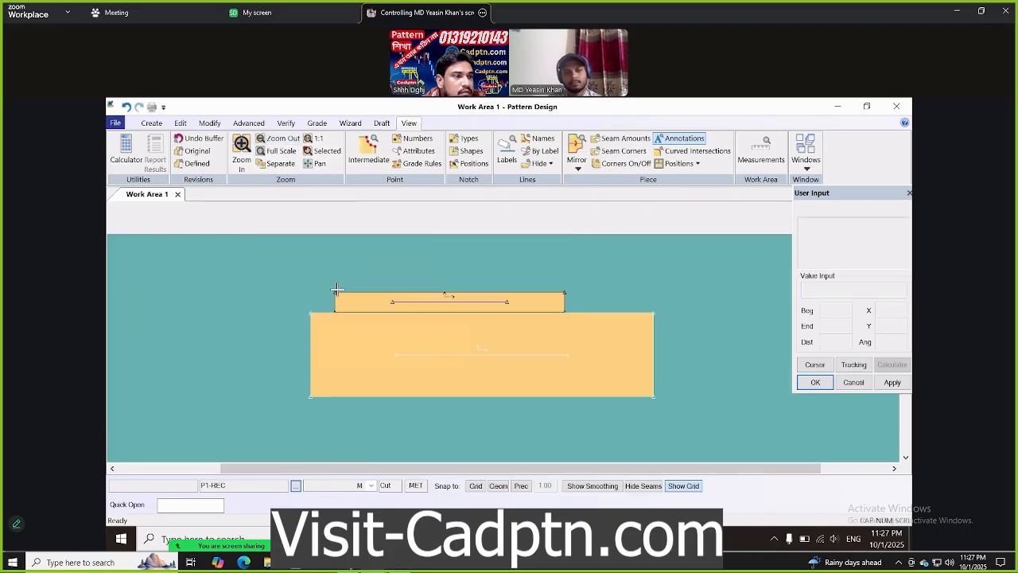
click(408, 313)
key(Escape)
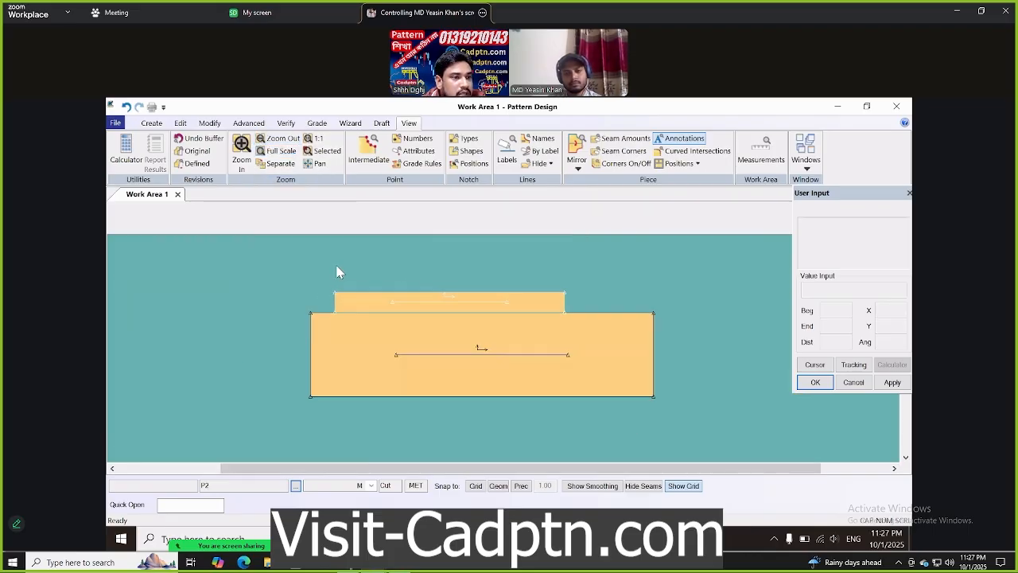
click(458, 379)
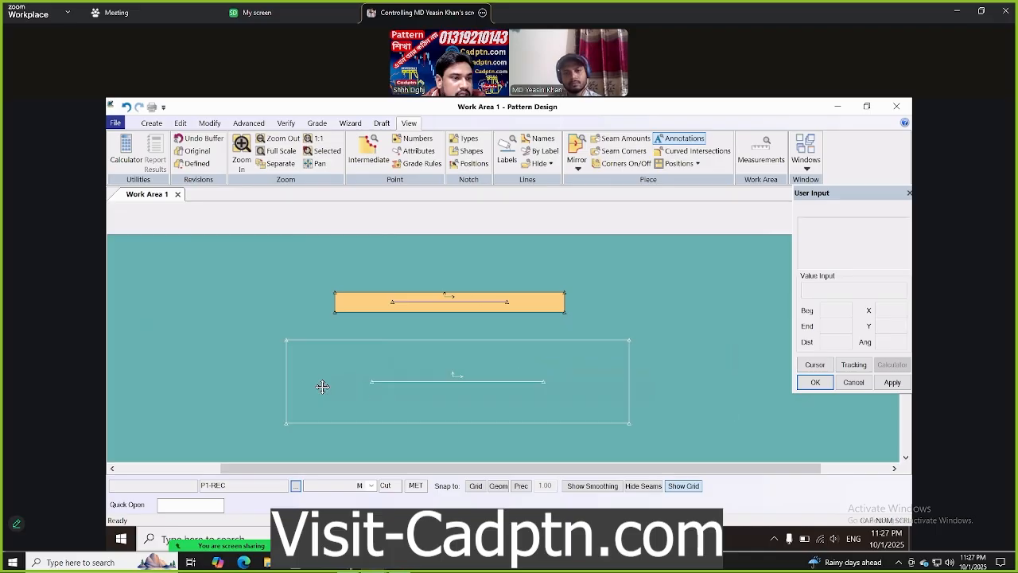
click(326, 384)
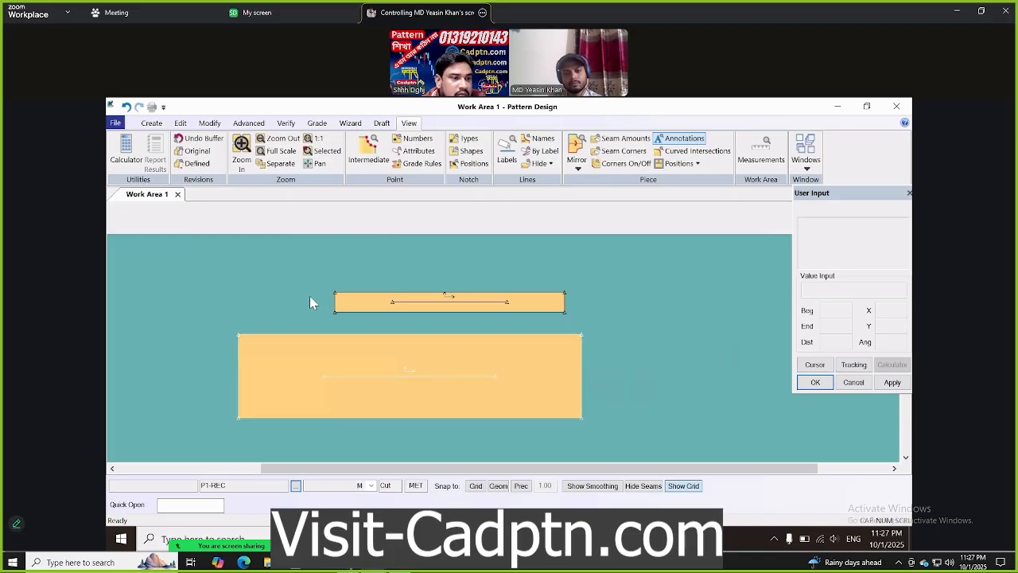
click(369, 148)
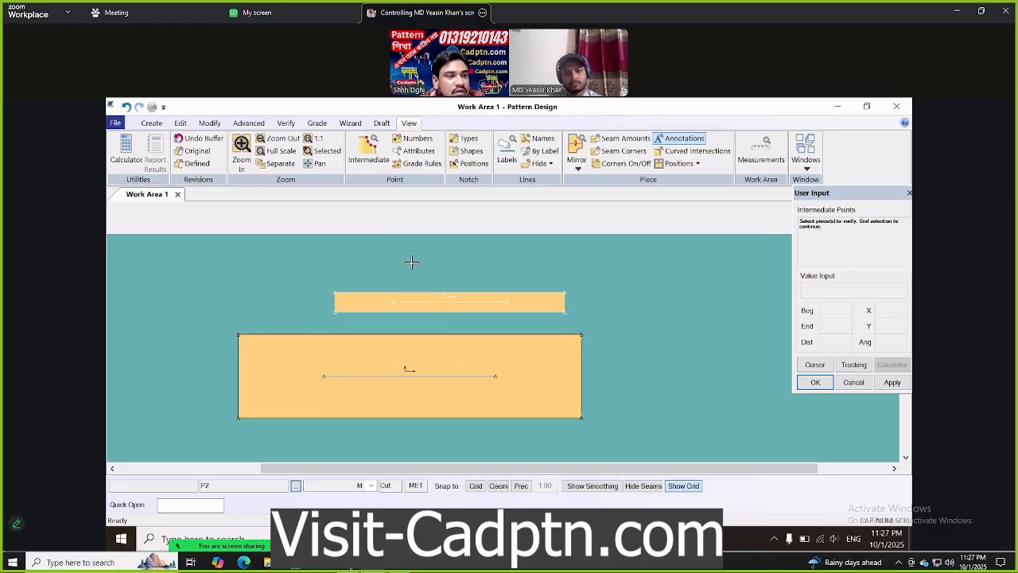
right_click(411, 262)
click(410, 268)
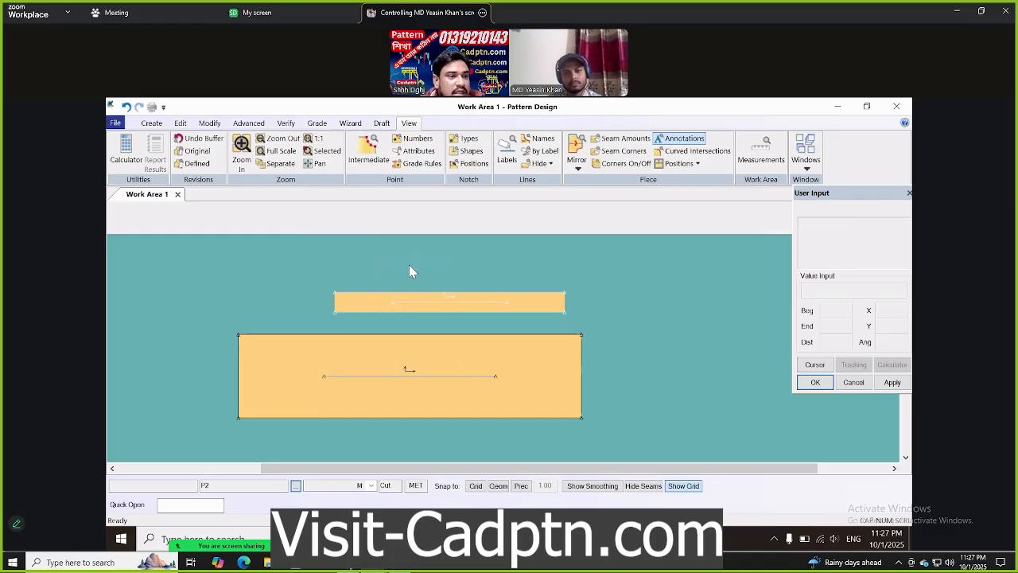
Reposition both pieces so the thin piece P2 is roughly centred above the large piece P1-REC
mouse_move(414, 365)
mouse_down()
mouse_move(438, 358)
mouse_move(236, 365)
mouse_move(482, 370)
mouse_move(402, 364)
mouse_up()
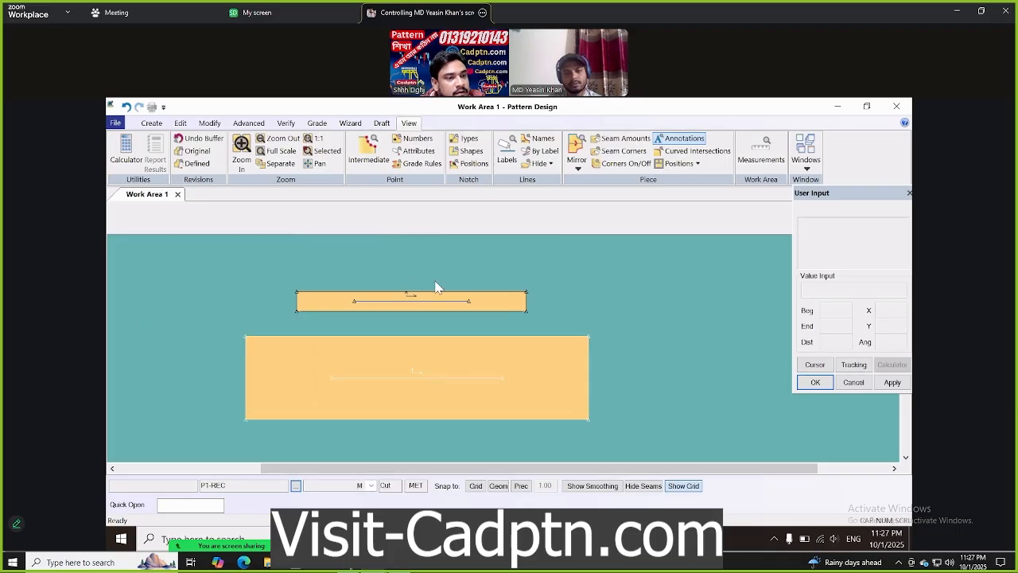
Turn off Filled Pieces in the display preferences and apply the change so the pieces show as outlines
click(181, 124)
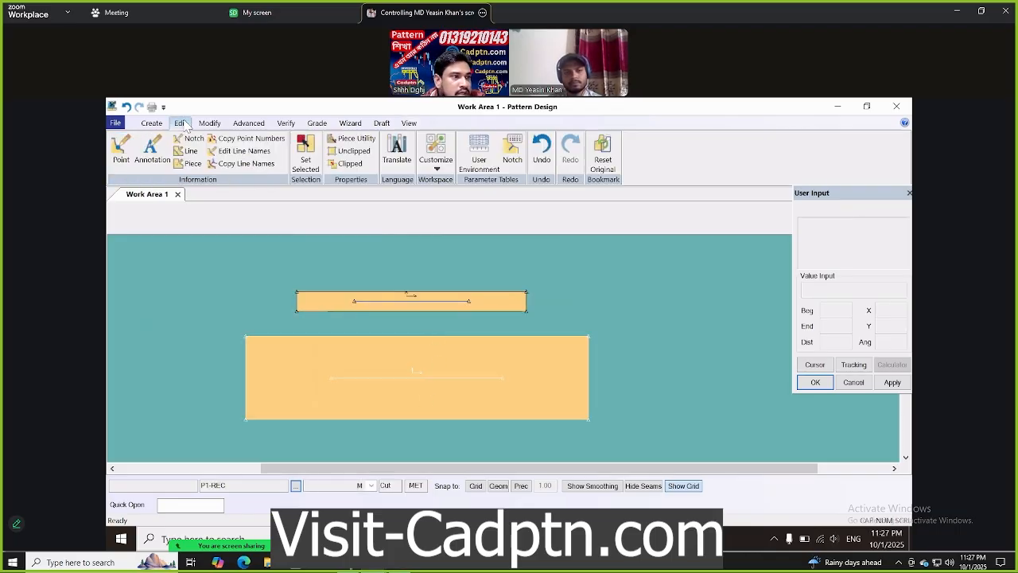
click(436, 148)
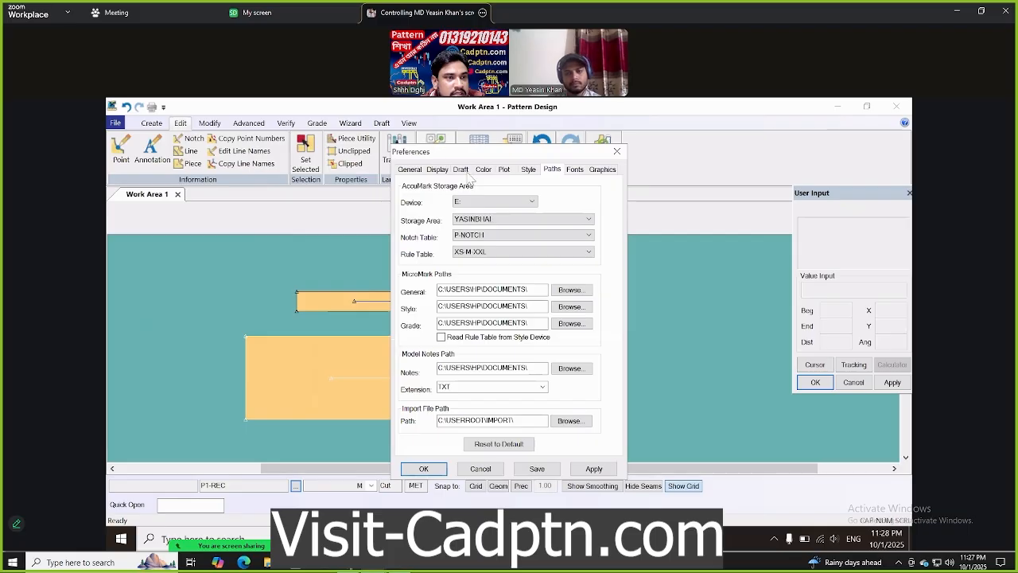
click(438, 171)
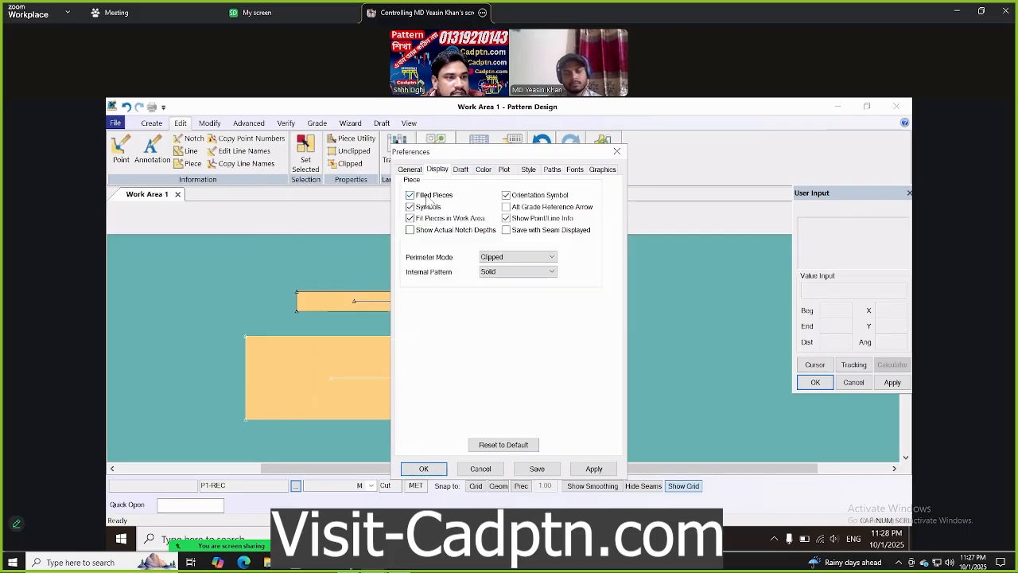
click(594, 469)
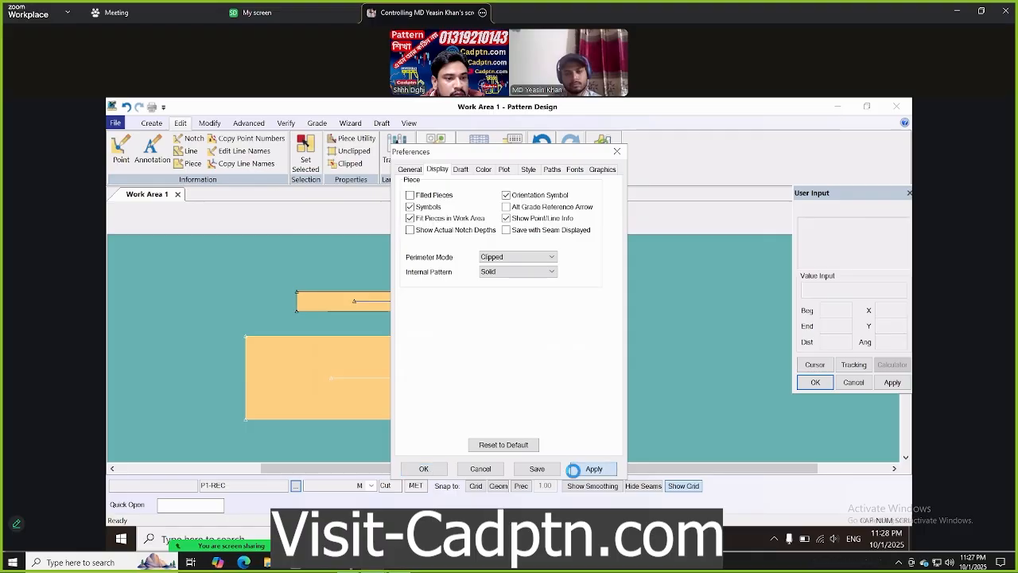
click(439, 471)
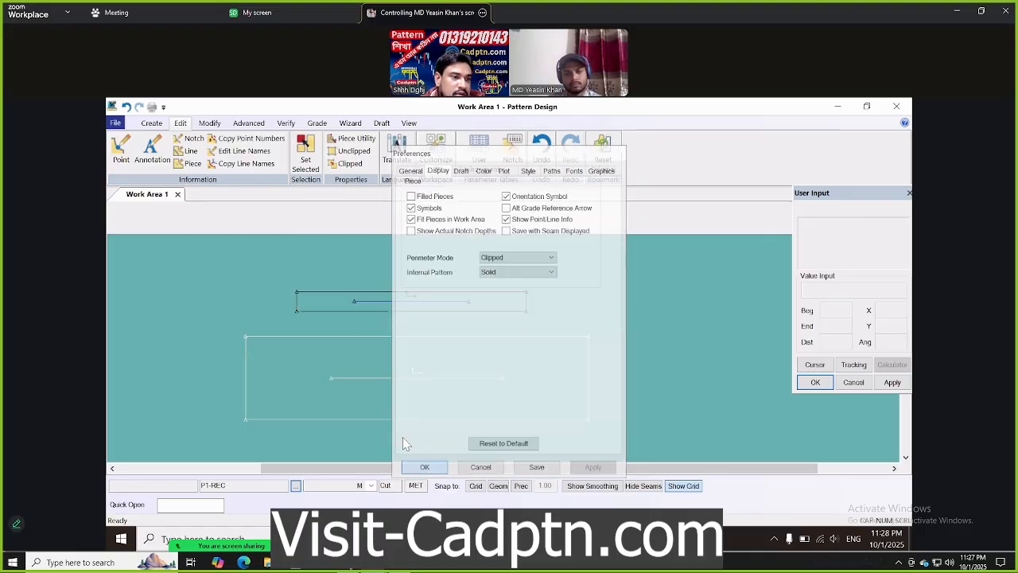
Move the outlined pieces P1-REC and P2 upward in turn, keeping a gap between them
mouse_move(367, 357)
mouse_down()
mouse_move(357, 358)
mouse_move(370, 355)
mouse_up()
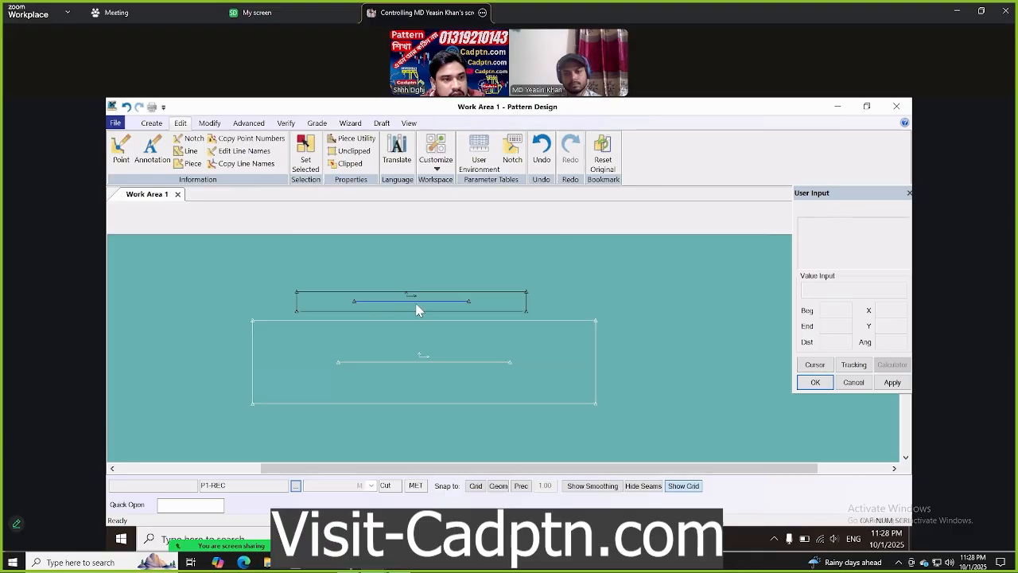
drag(423, 276, 425, 261)
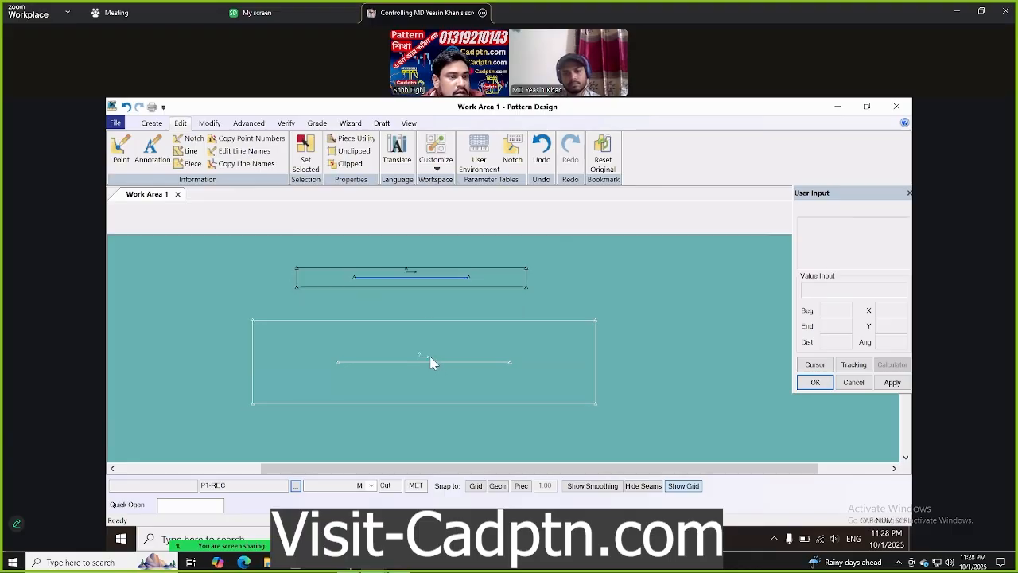
drag(432, 358, 422, 342)
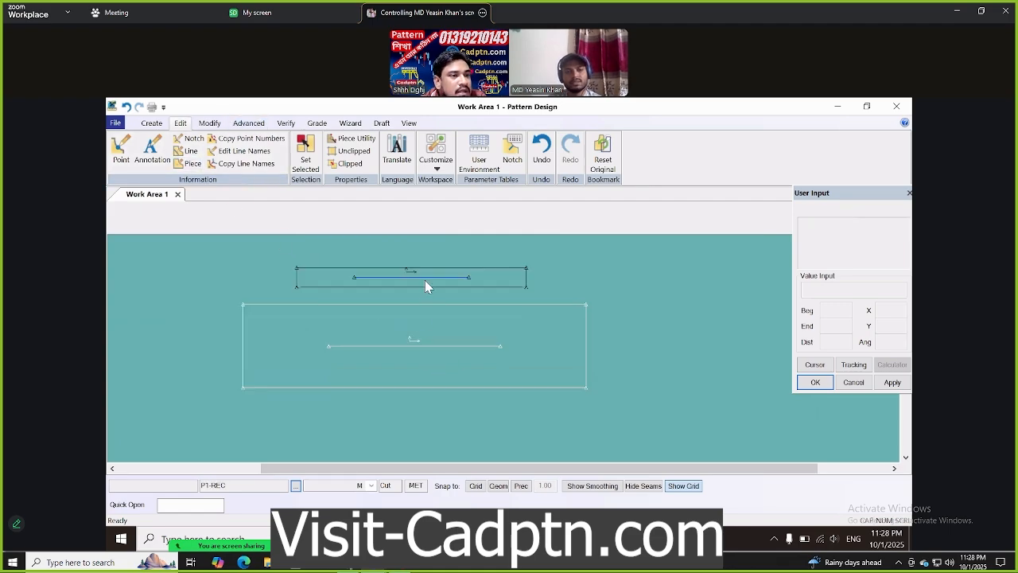
drag(425, 286, 422, 275)
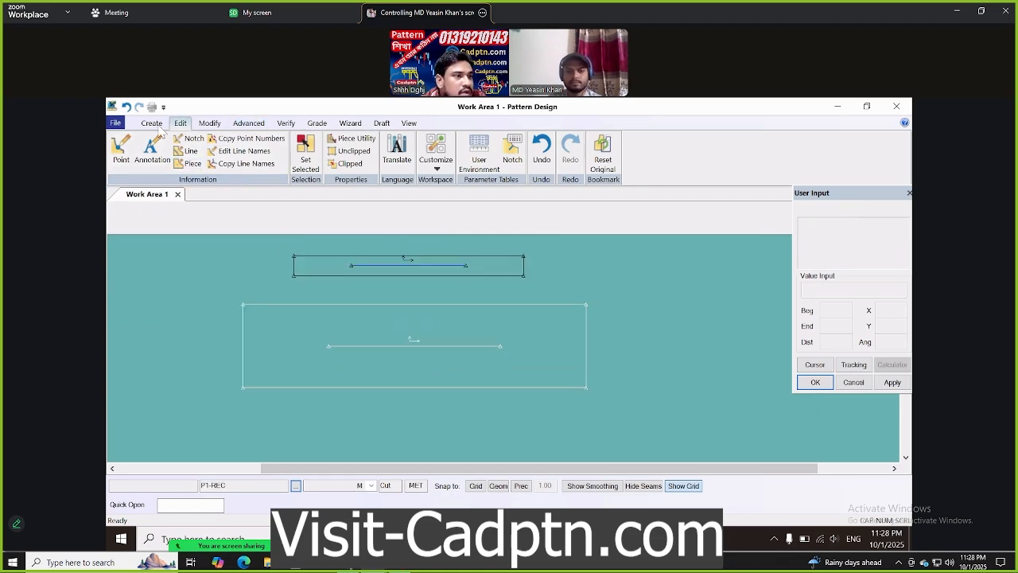
Measure the line lengths of the upper and left edges of the large piece P1-REC
click(287, 124)
click(364, 153)
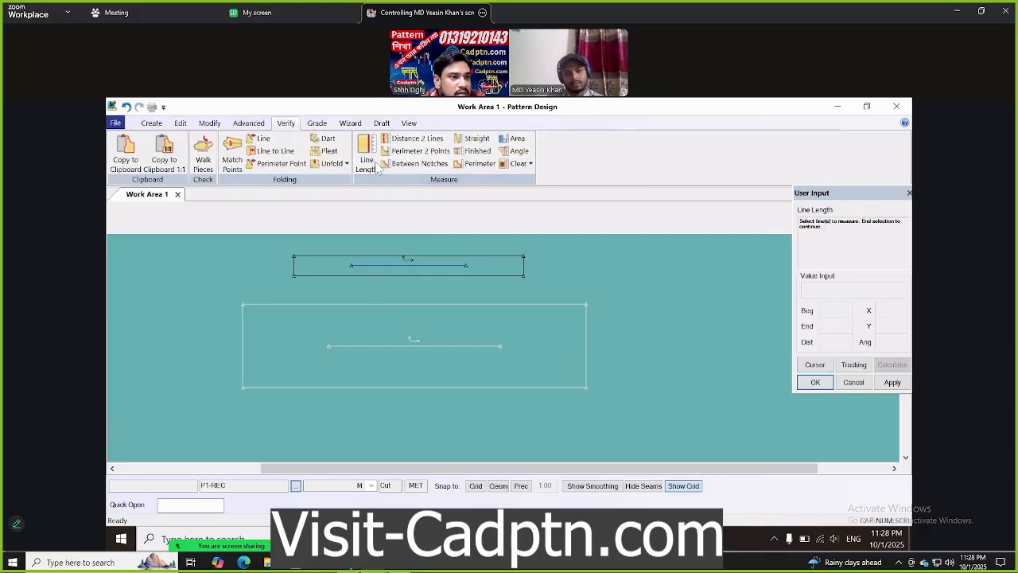
click(392, 304)
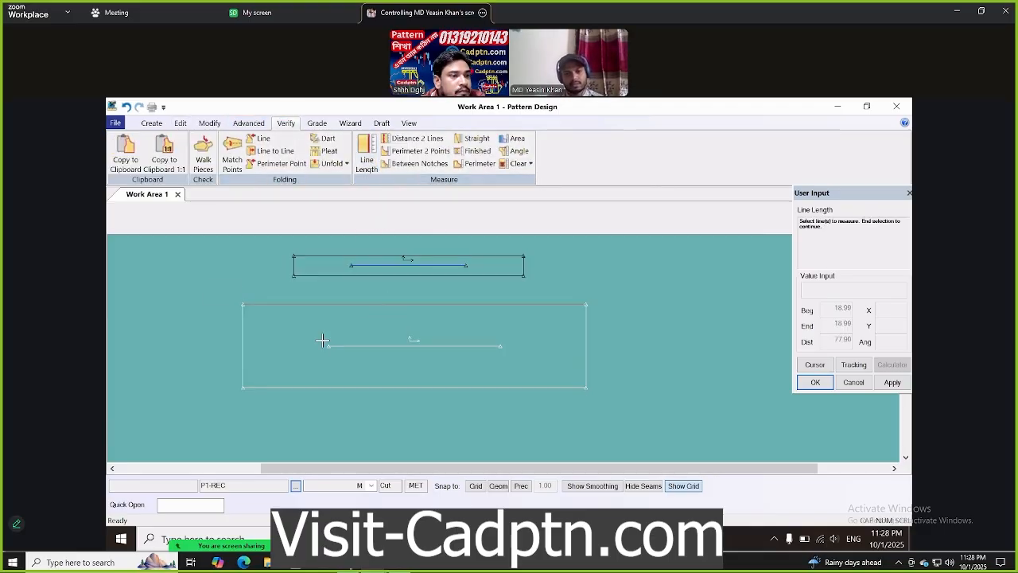
click(243, 328)
right_click(578, 271)
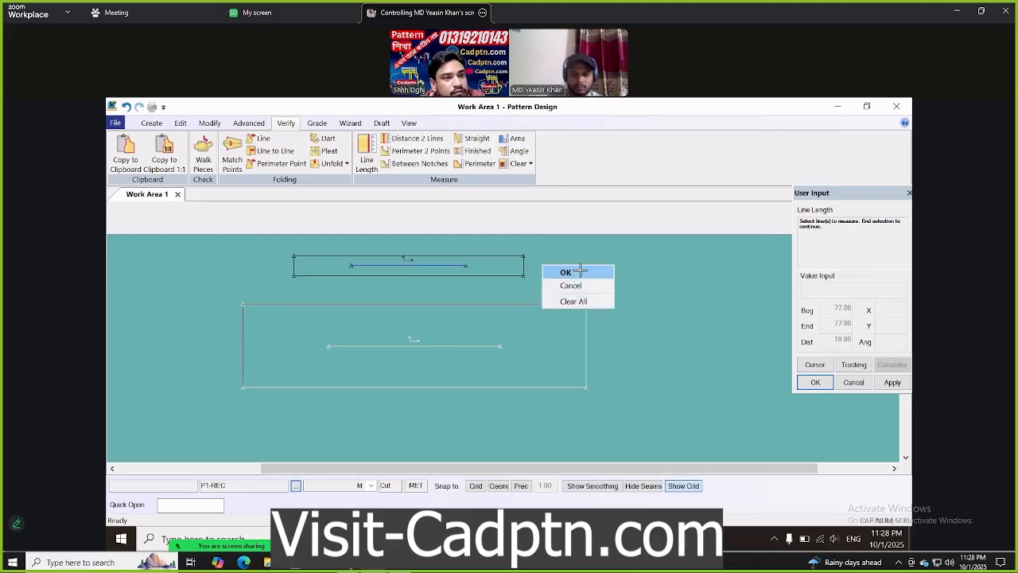
click(565, 272)
right_click(317, 273)
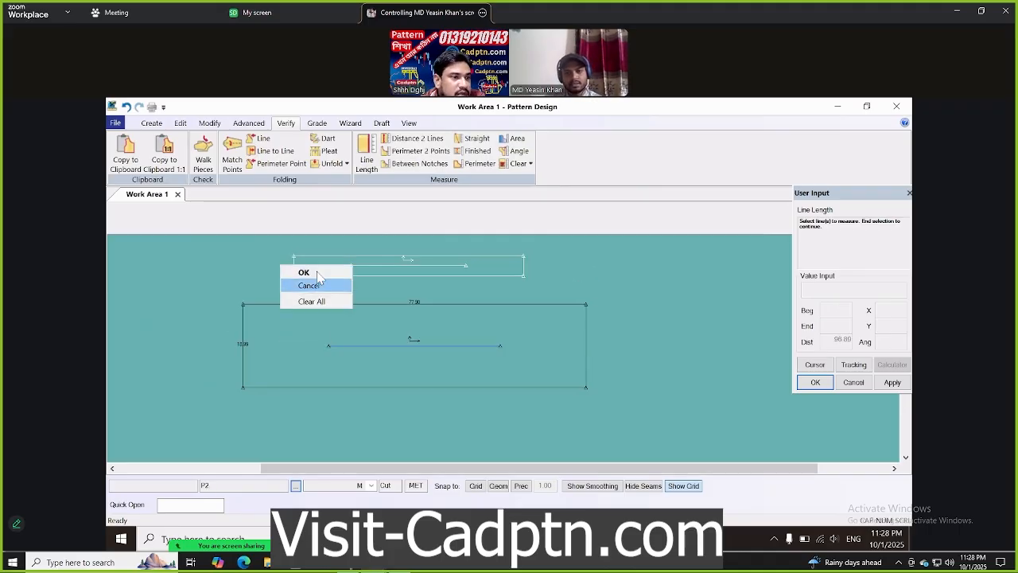
click(311, 272)
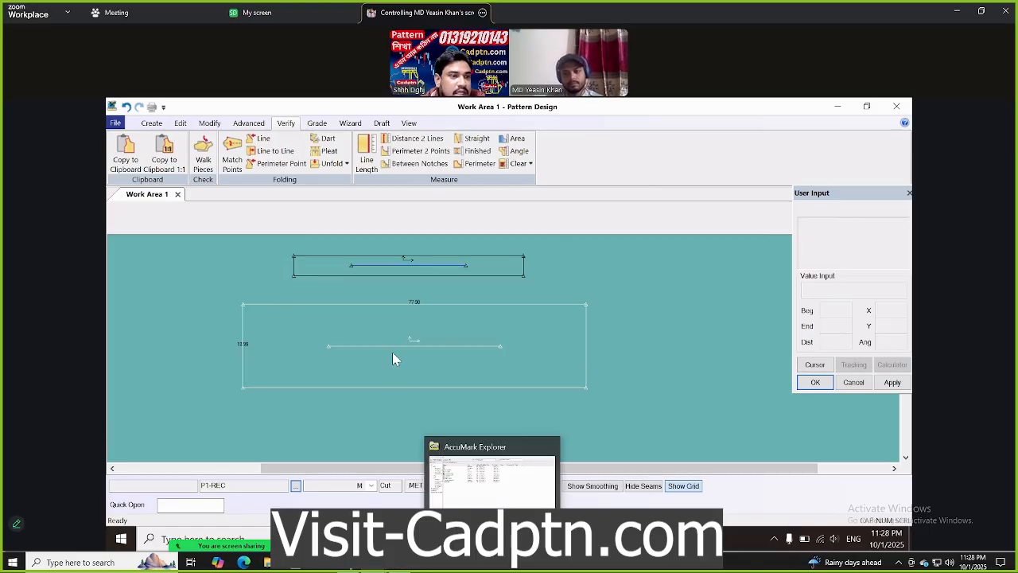
Move both outlined pieces slightly downward so the thin piece P2 sits close above the measured upper edge of P1-REC
drag(392, 353, 387, 359)
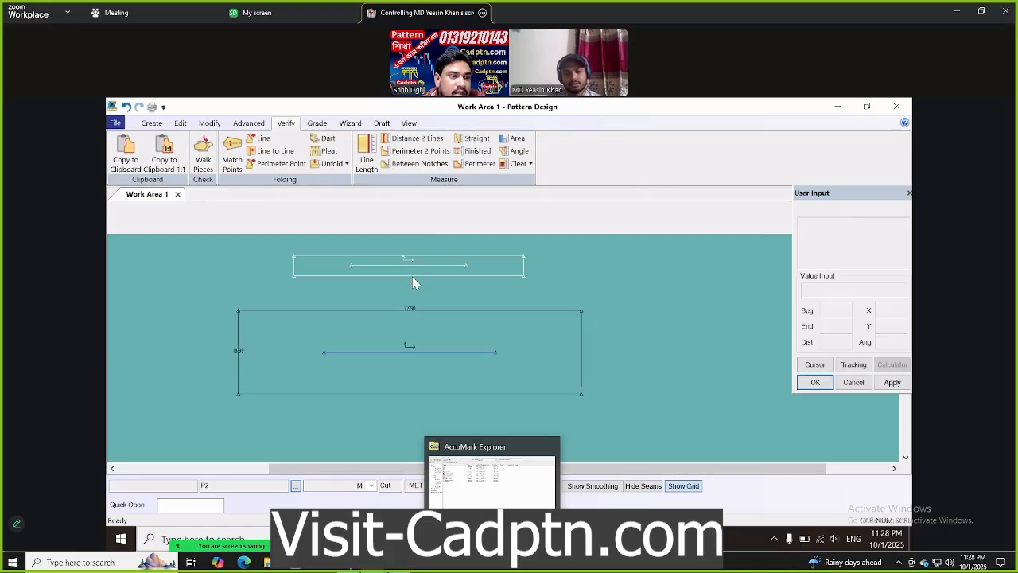
drag(413, 279, 409, 295)
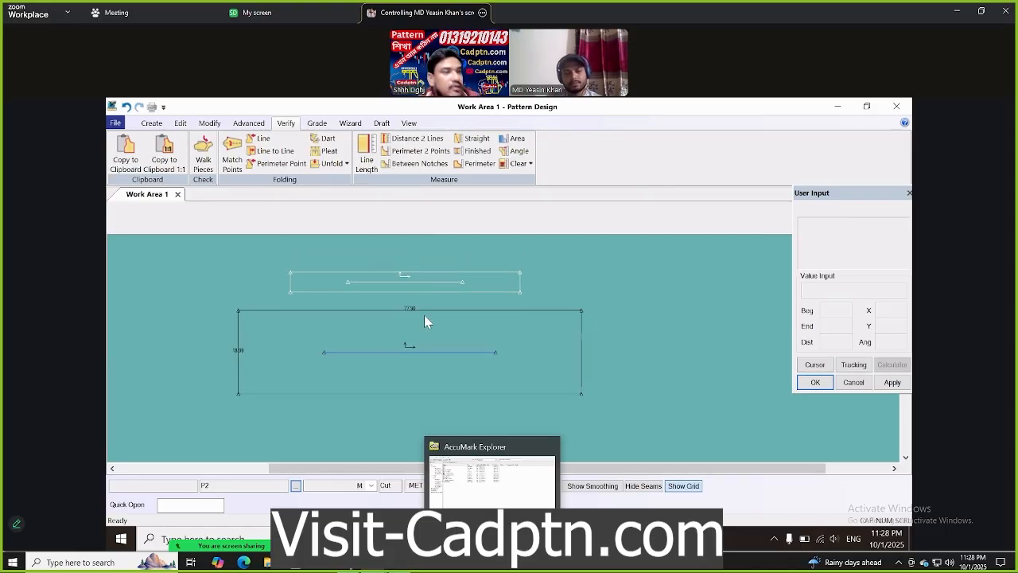
drag(352, 361, 354, 370)
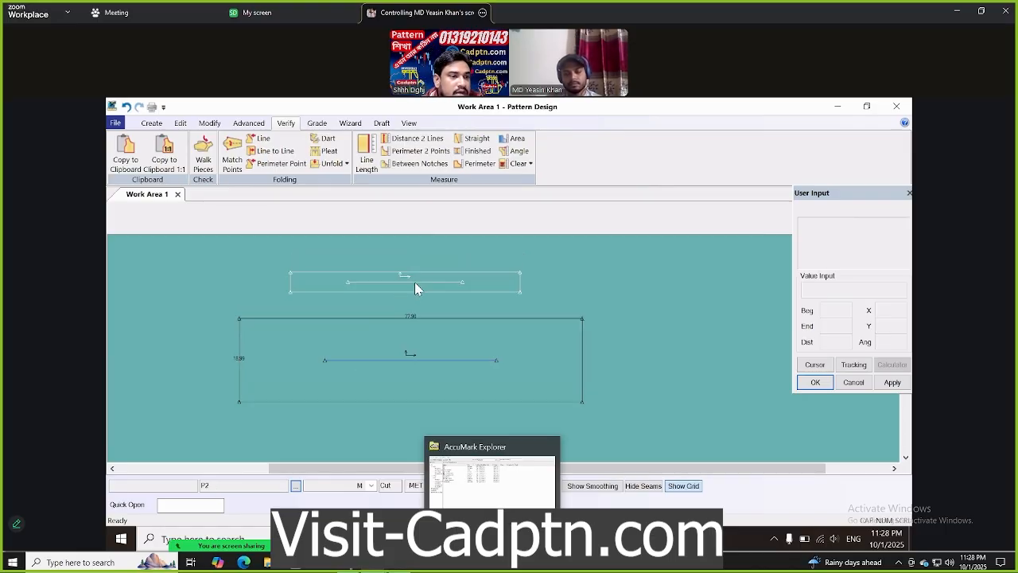
drag(414, 281, 407, 292)
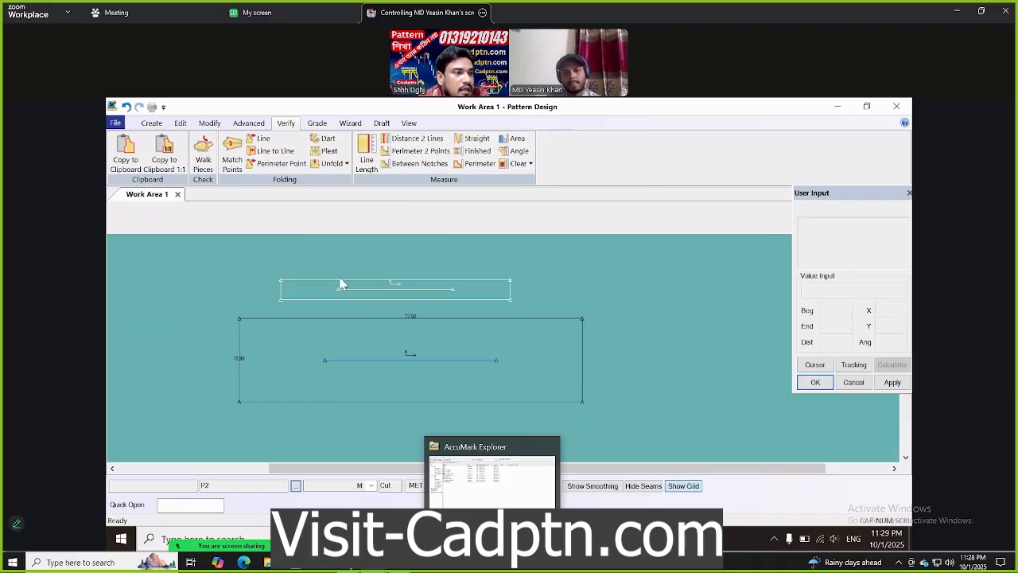
Draw two 2-Point lines, one about 84.5 long above piece P2 and one about 100.4 long crossing P2
click(155, 125)
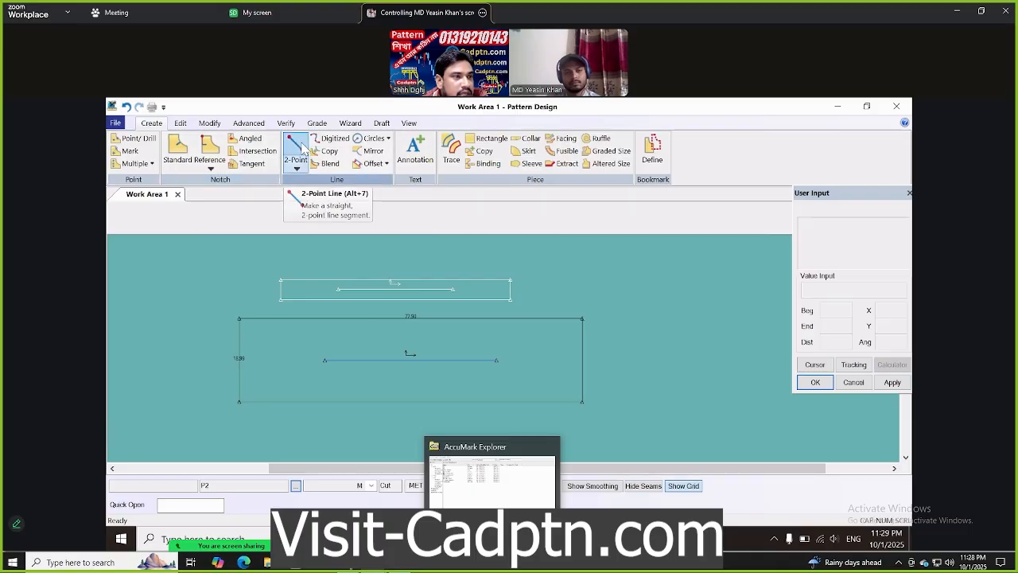
click(296, 151)
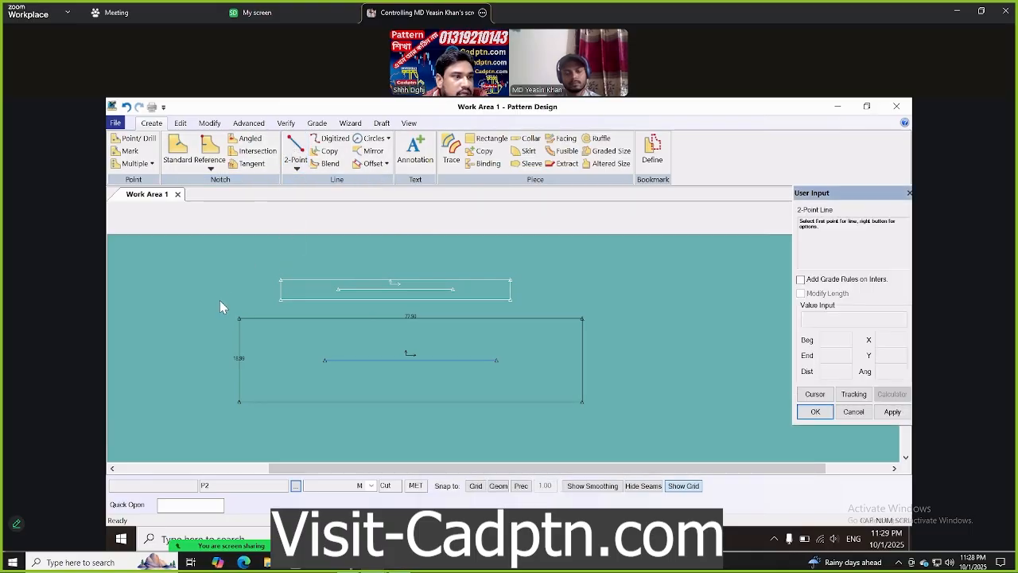
click(221, 244)
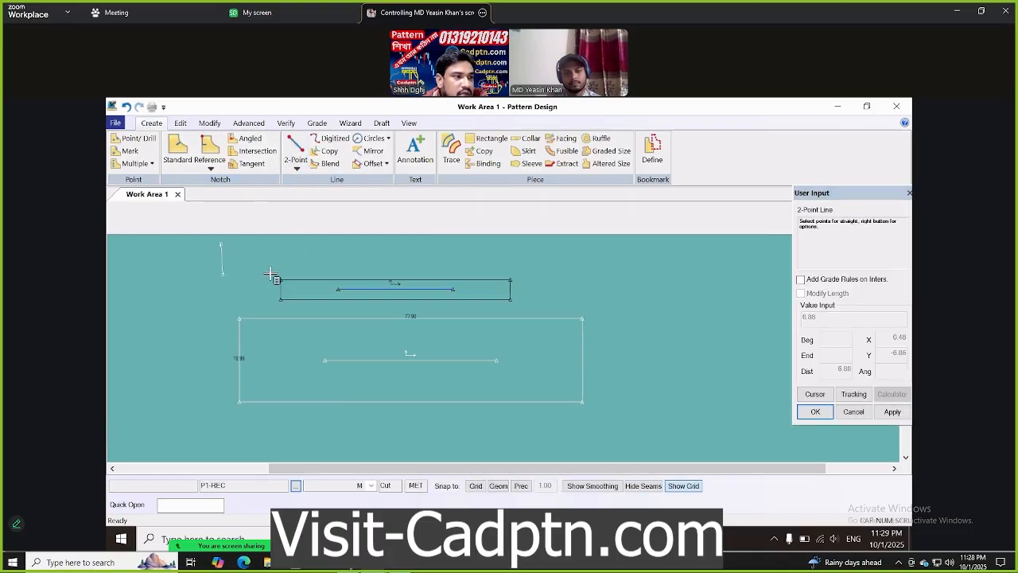
click(592, 244)
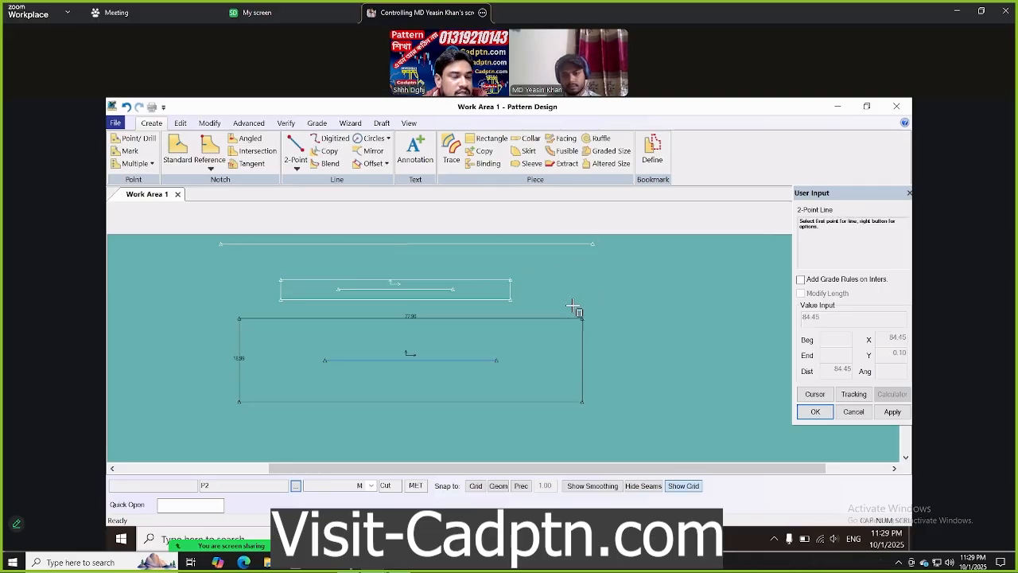
click(171, 280)
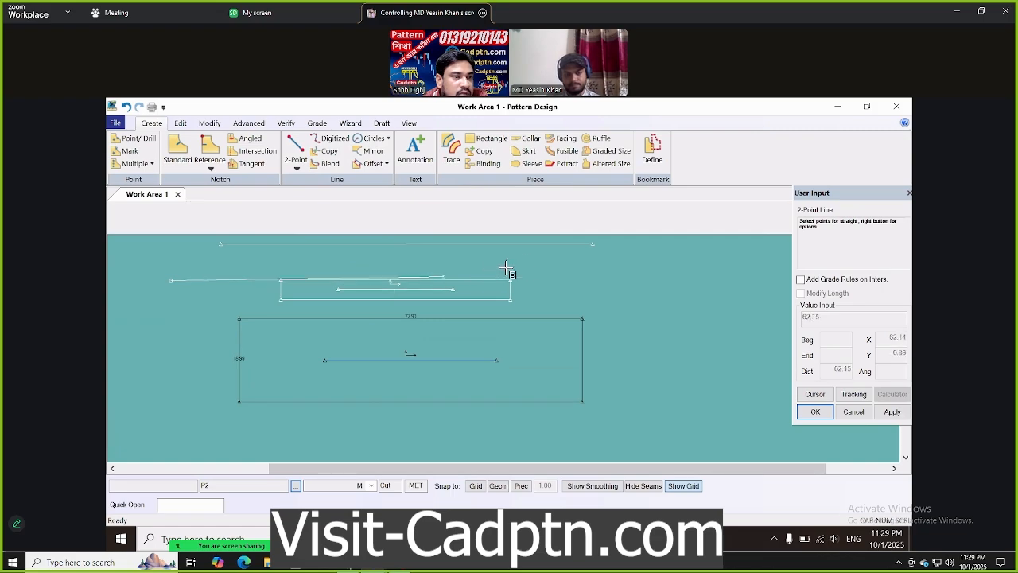
click(613, 287)
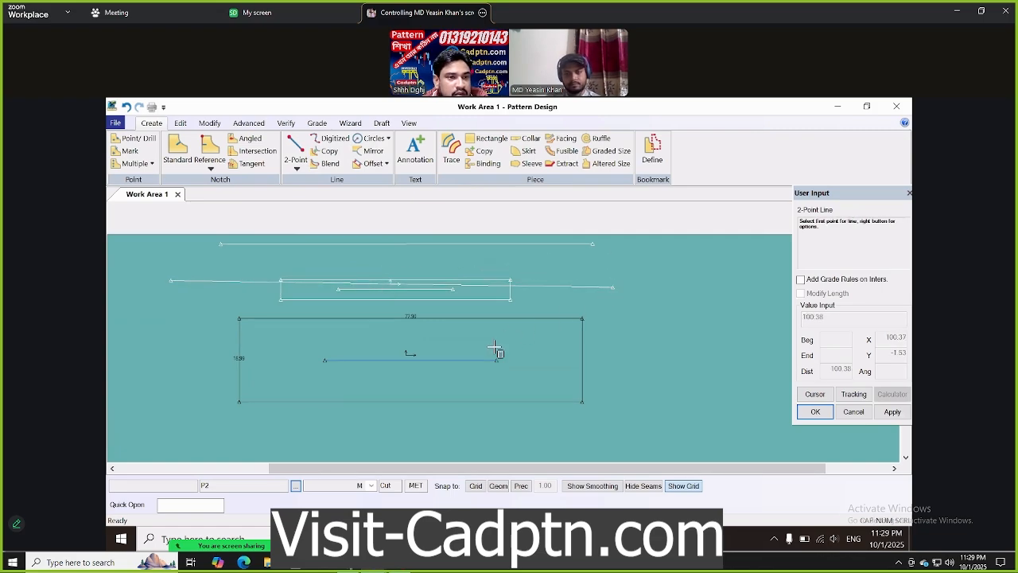
Draw a 2-Point line constrained to Horizontal, about 123.4 long, across the lower part of piece P1-REC and past its right edge
click(180, 385)
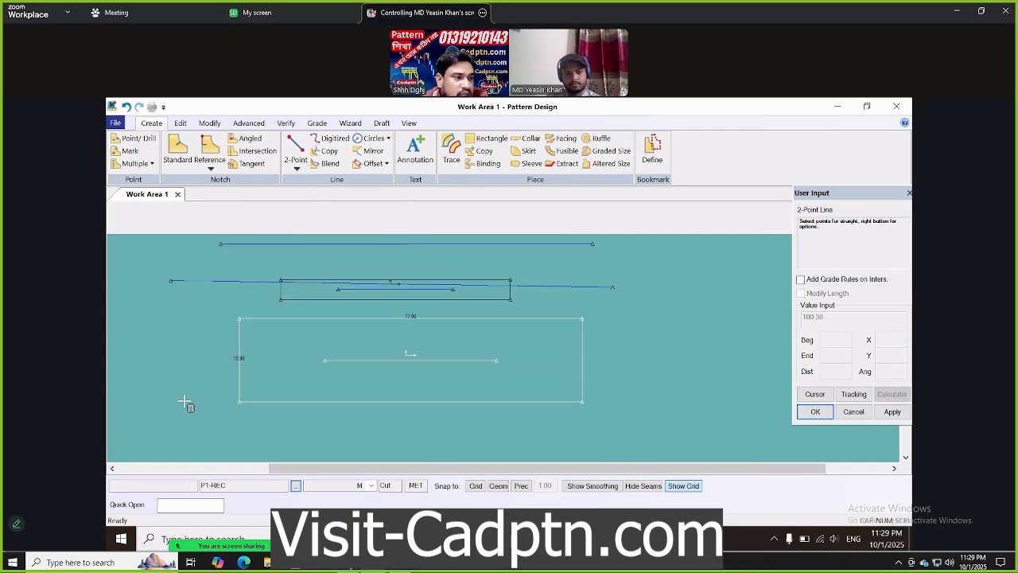
right_click(617, 265)
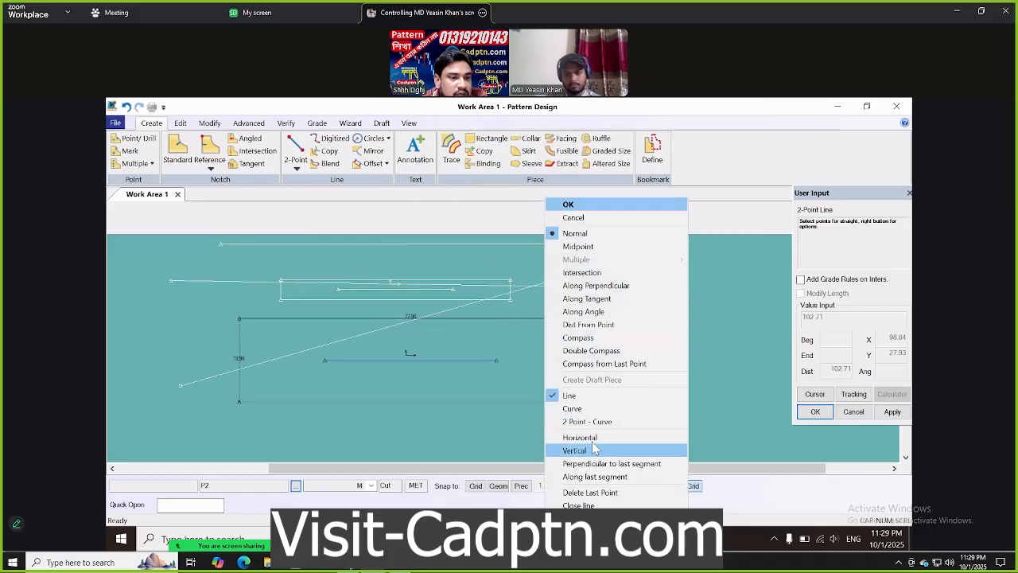
click(580, 437)
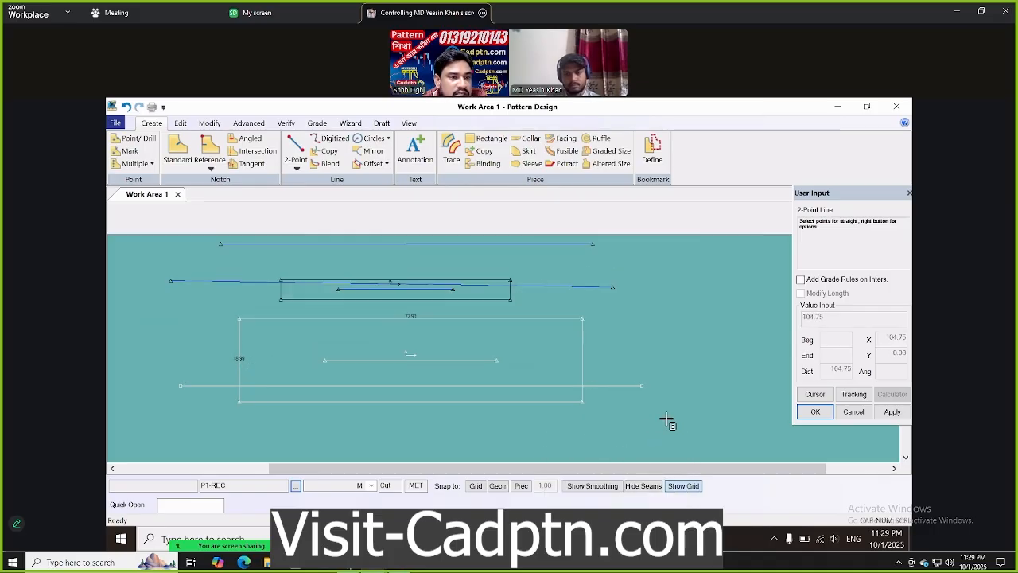
click(725, 411)
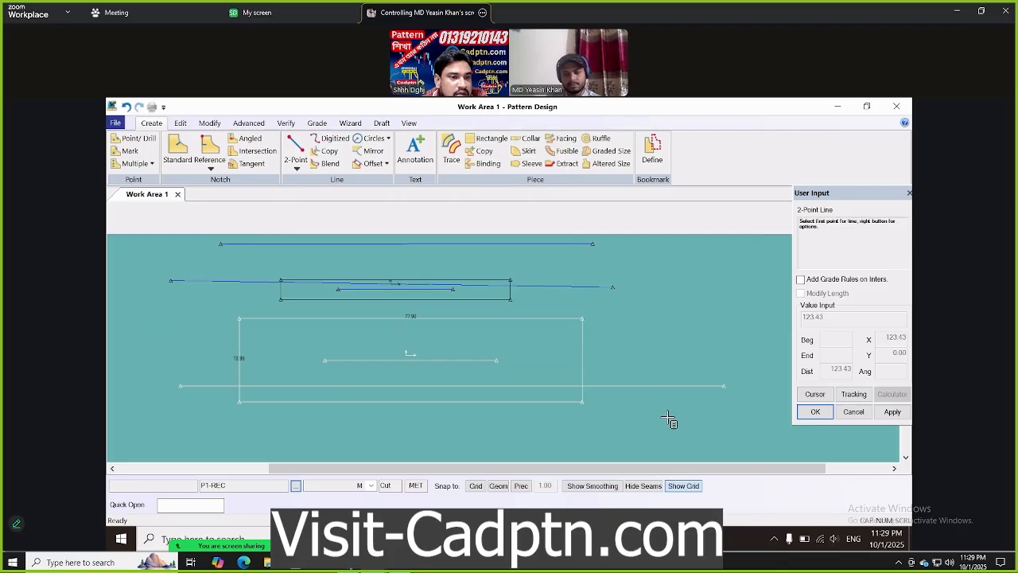
Draw a 2-Point line constrained to Vertical, about 37.2 long, to the right of the pieces, crossing the horizontal line
click(680, 264)
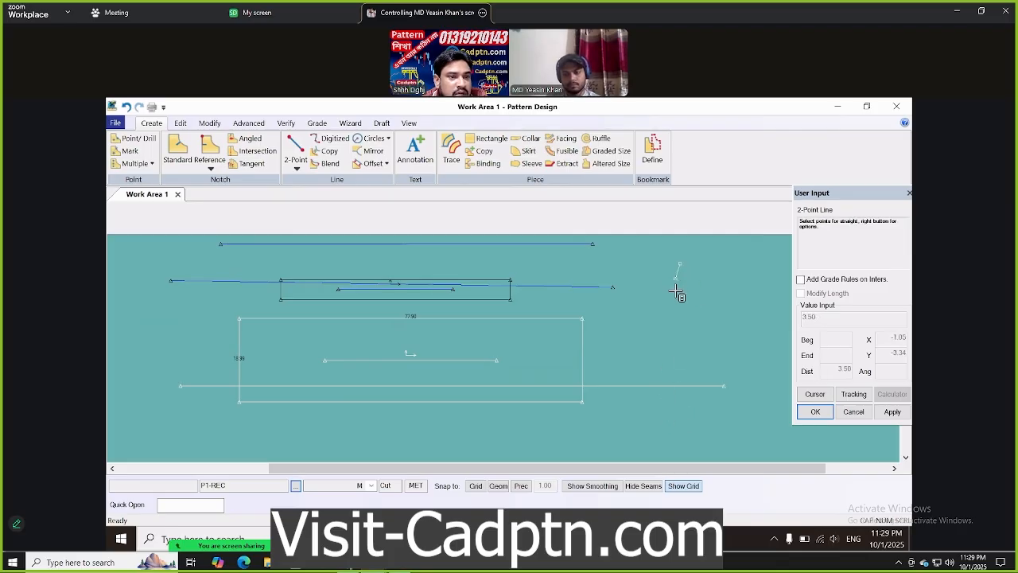
right_click(677, 300)
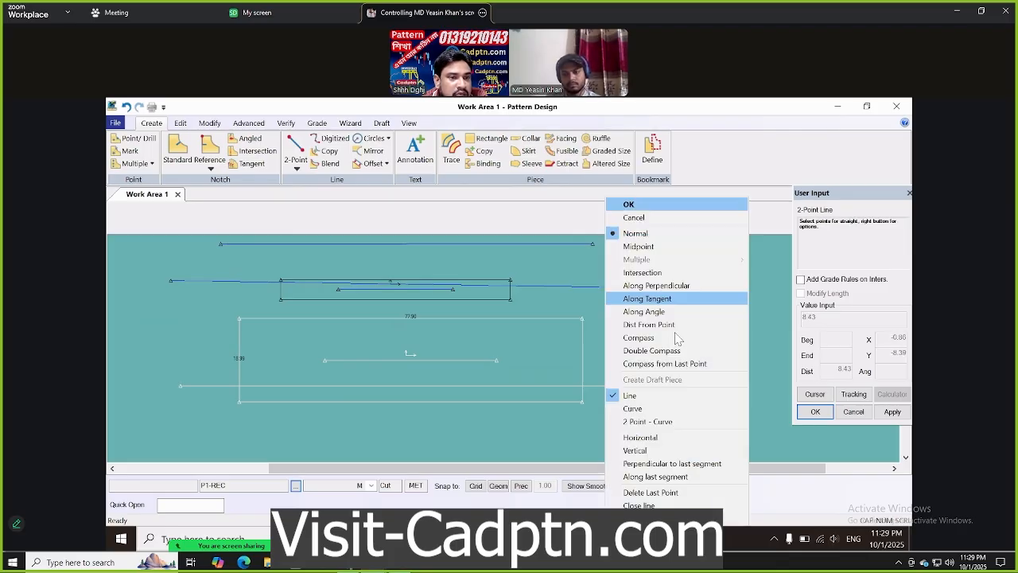
click(648, 451)
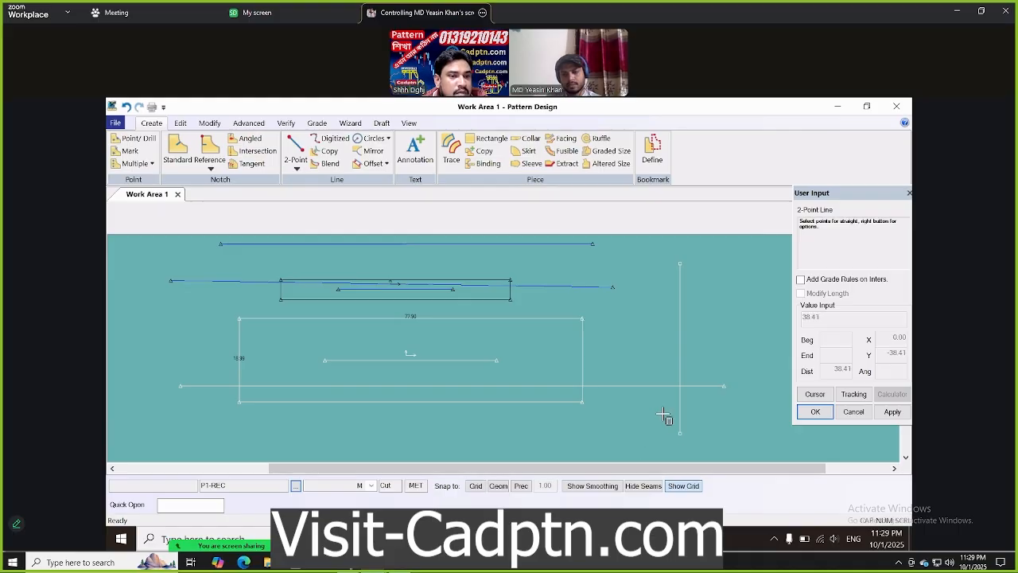
click(658, 429)
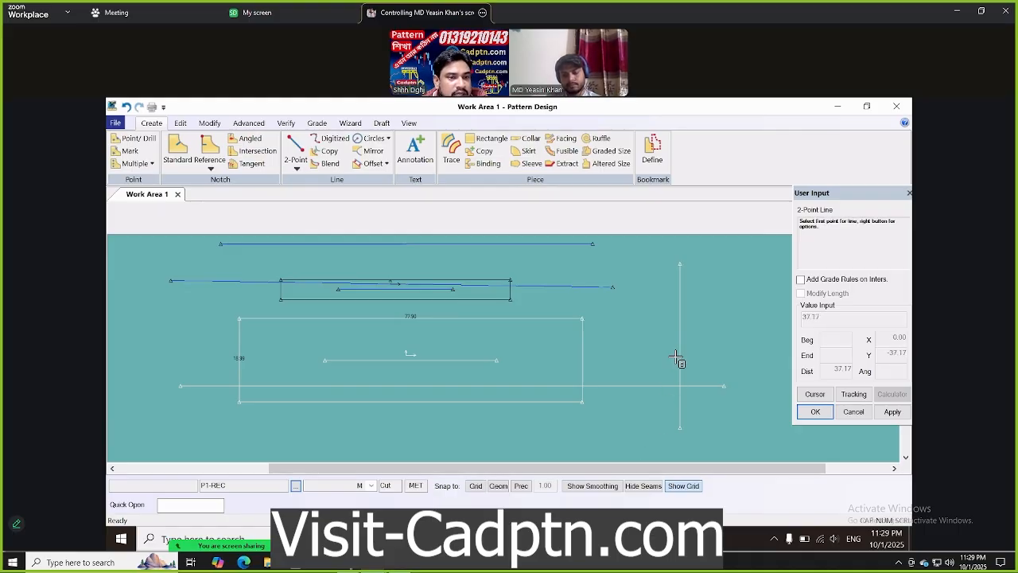
Draw two leftward- and rightward-bulging 2-Point Curves, about 50.5 long around the vertical line and about 69 long at the pieces' left side
click(296, 168)
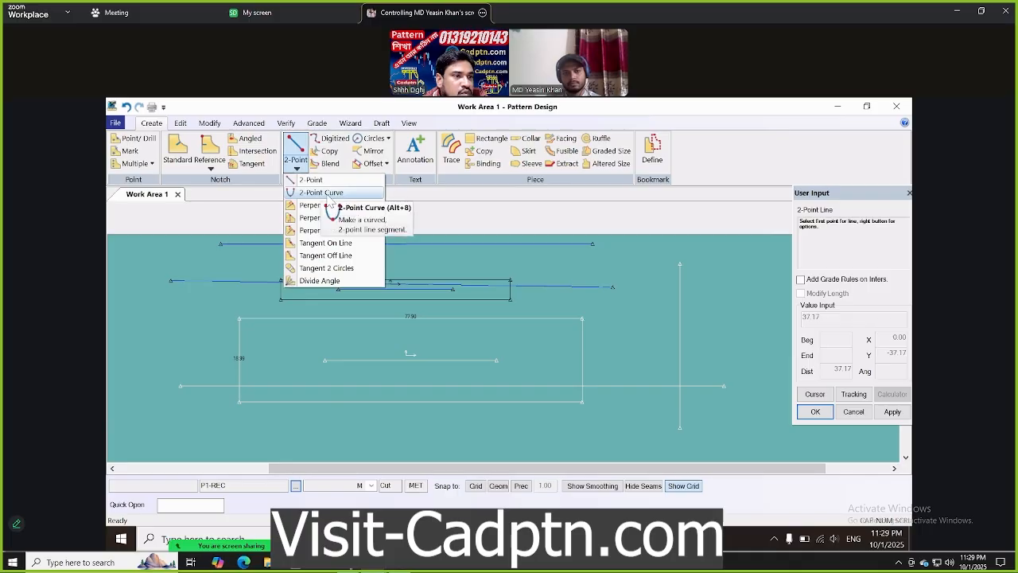
click(321, 194)
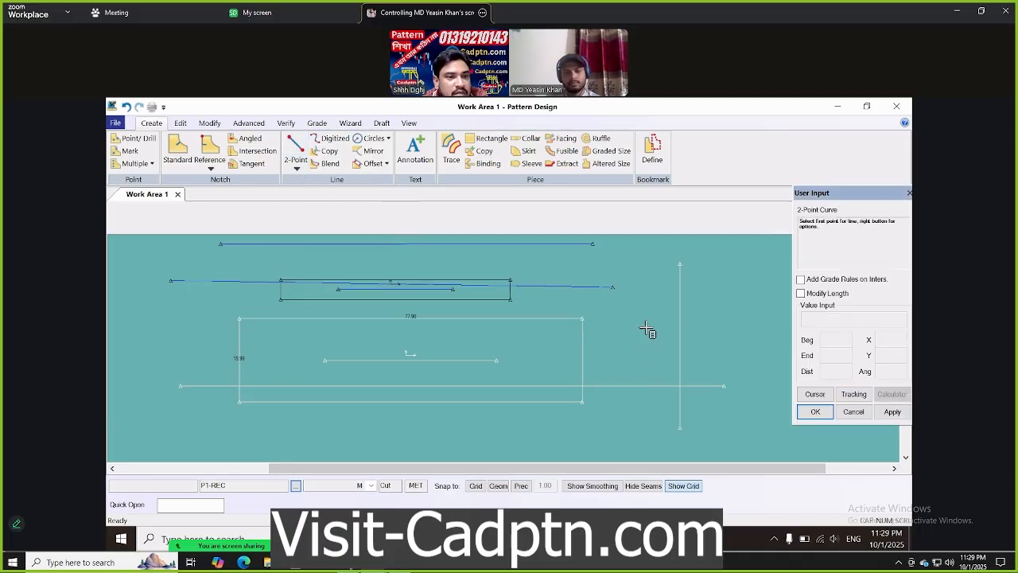
click(732, 270)
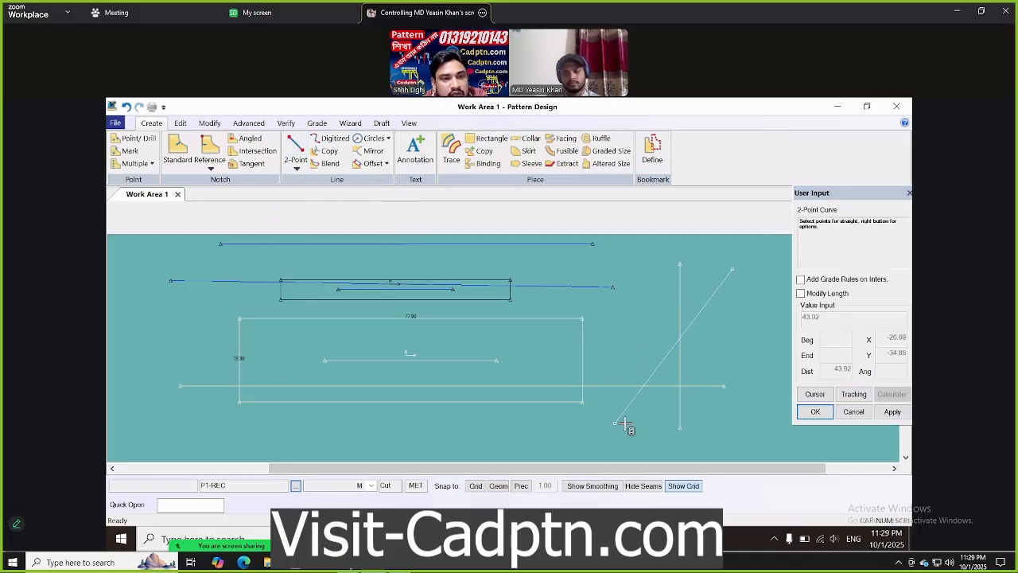
click(638, 424)
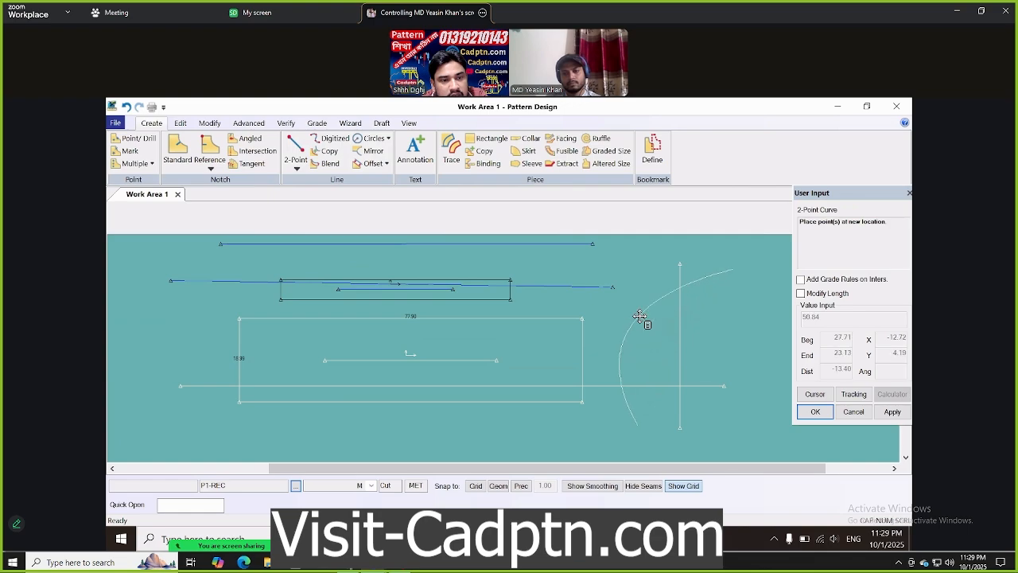
click(644, 307)
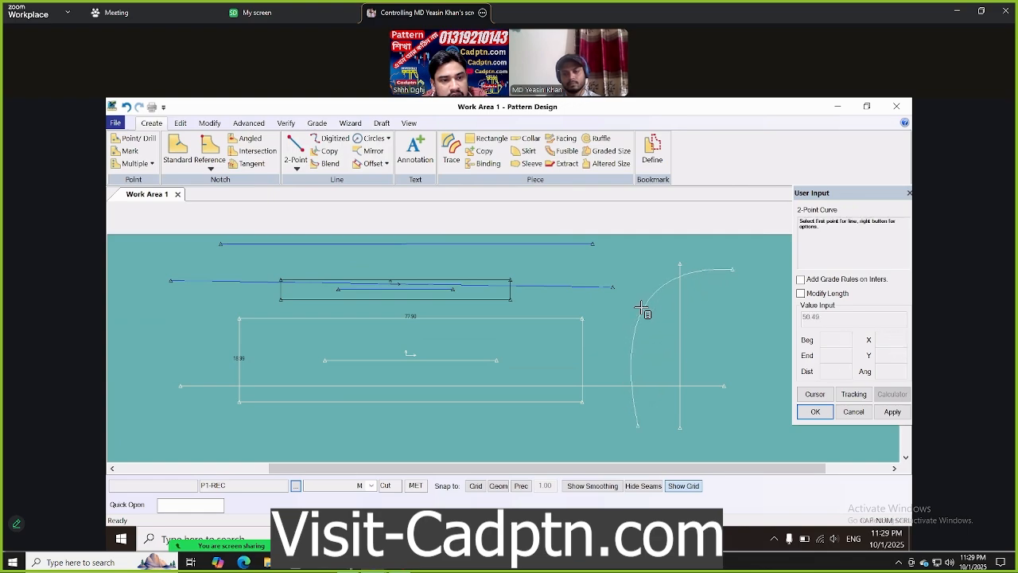
click(147, 253)
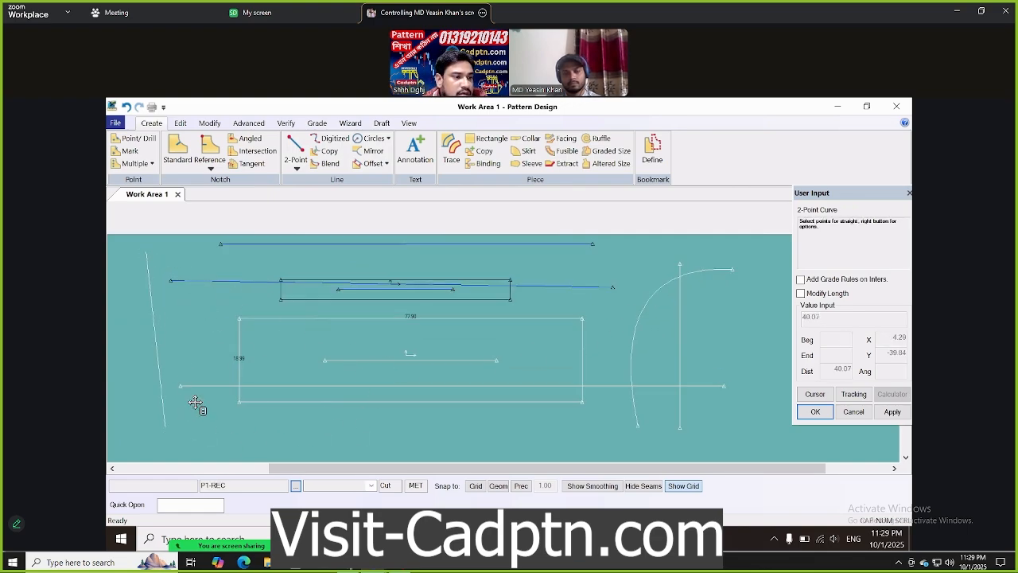
click(271, 322)
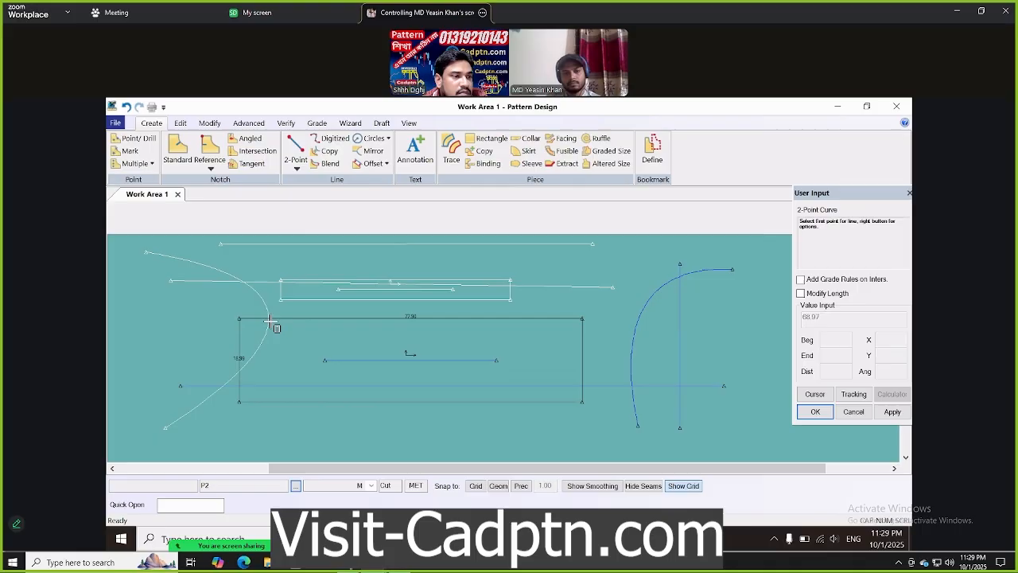
Draw Perpendicular On Line segments from the lower and upper ends of the left curve, letting them meet on its open side
click(298, 168)
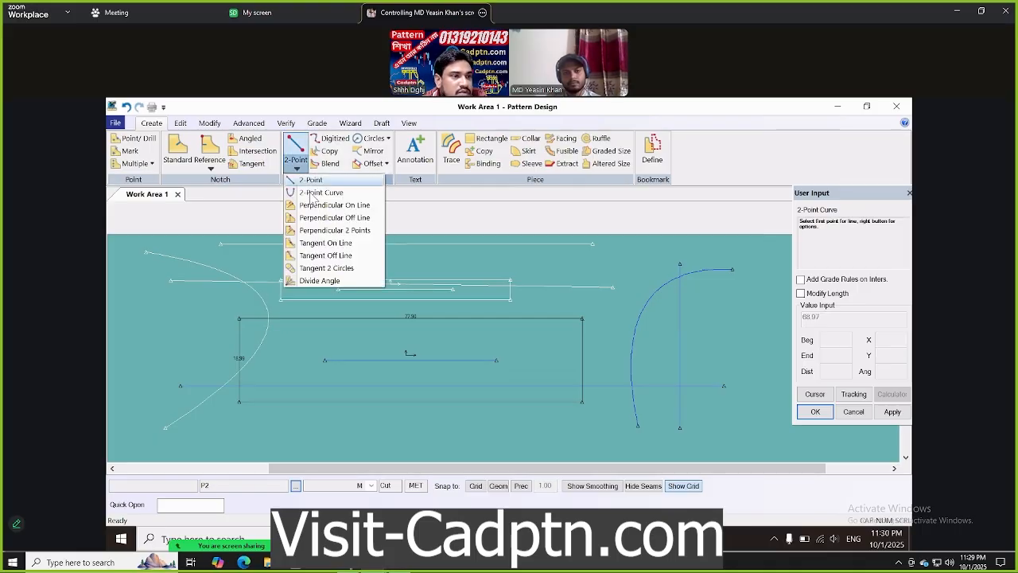
click(313, 194)
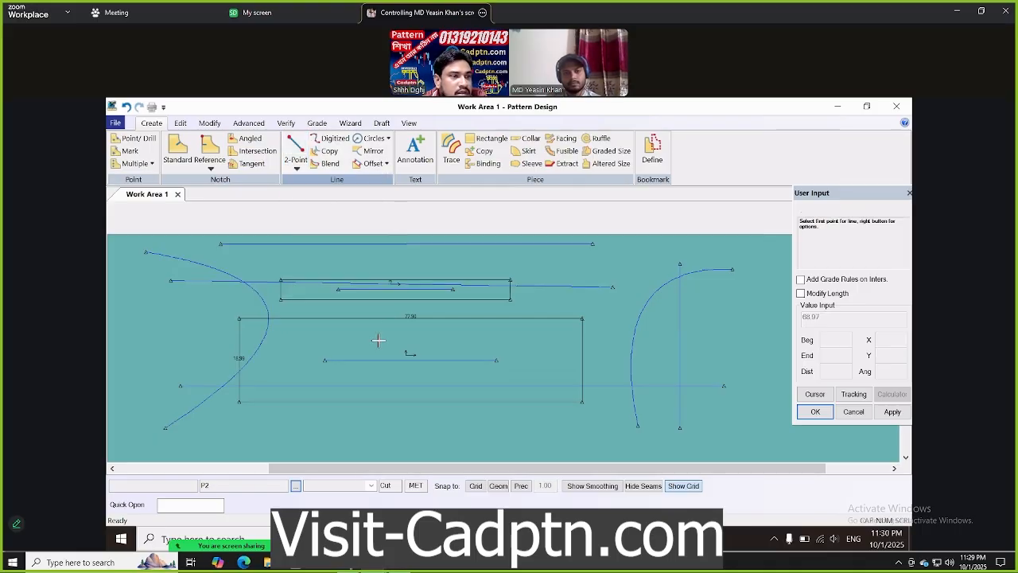
click(295, 171)
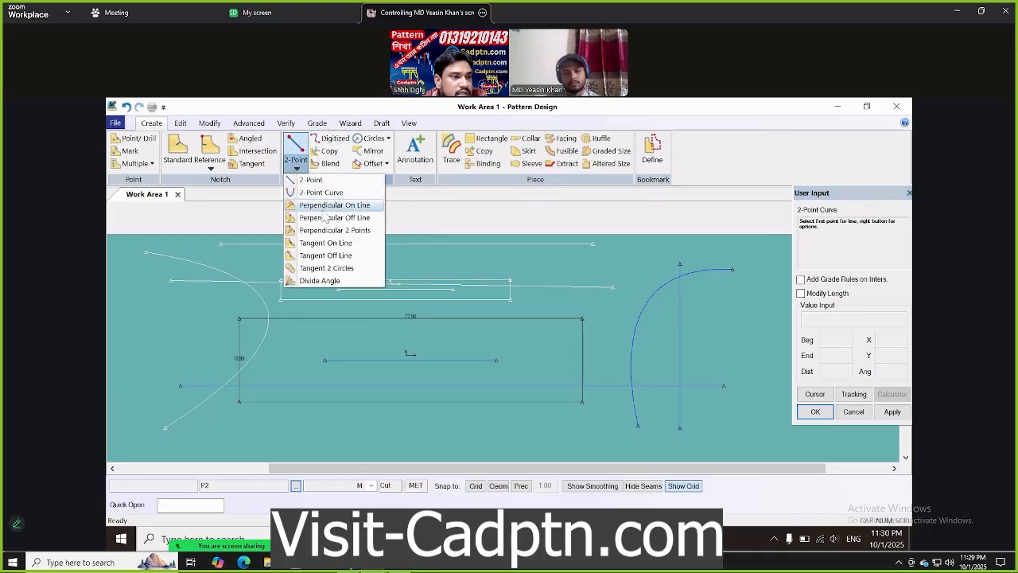
click(324, 205)
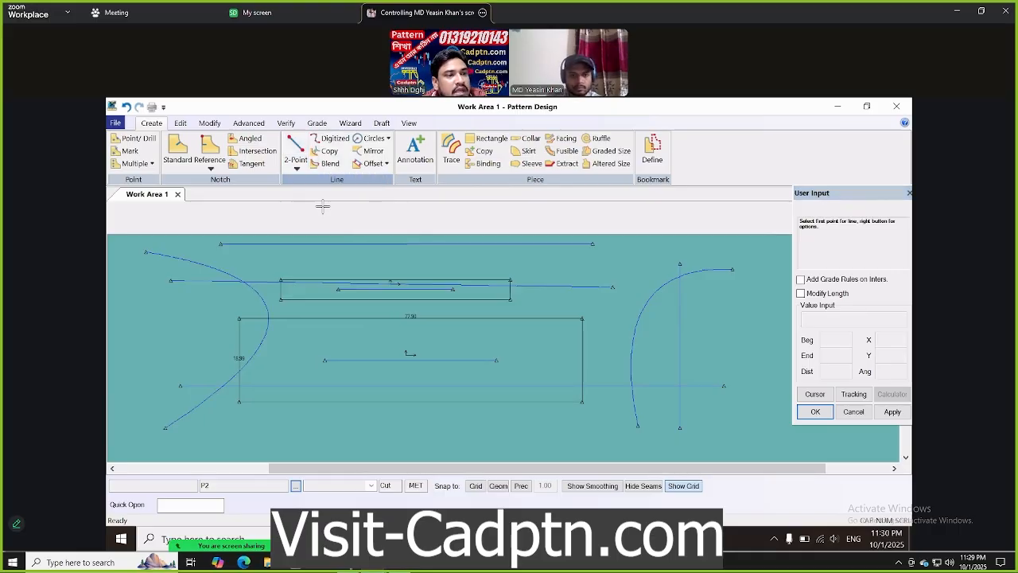
click(163, 431)
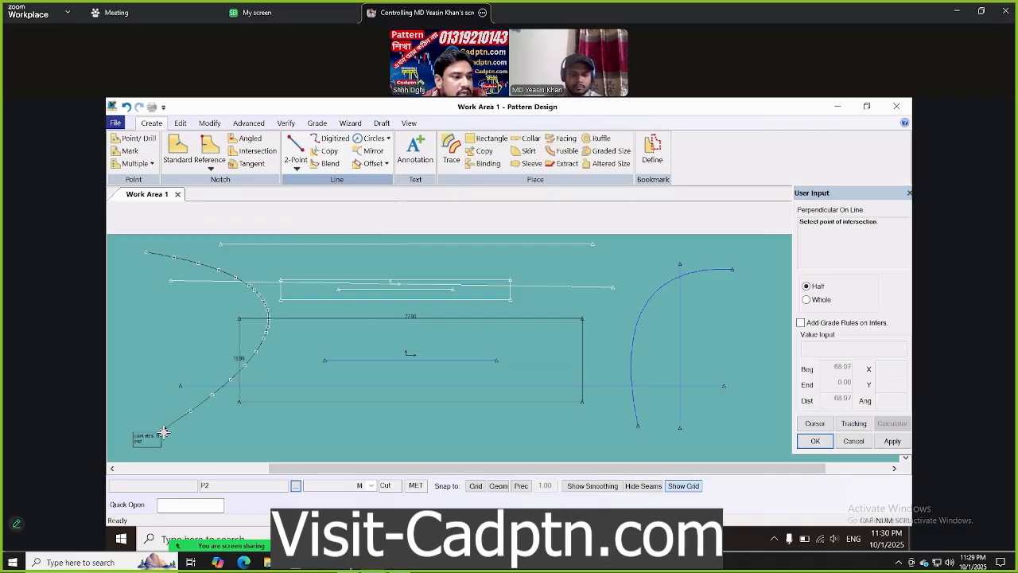
click(167, 451)
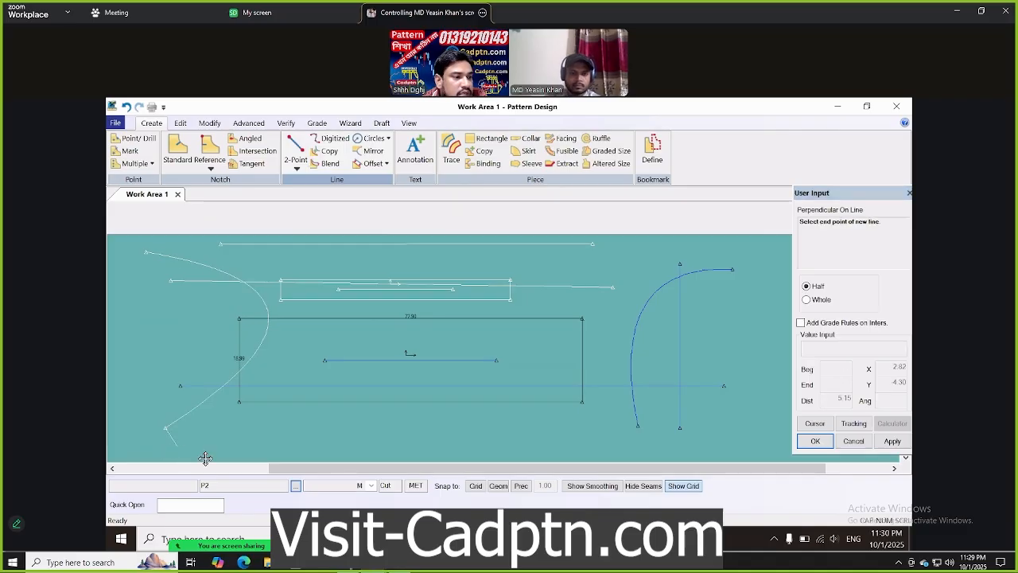
click(146, 322)
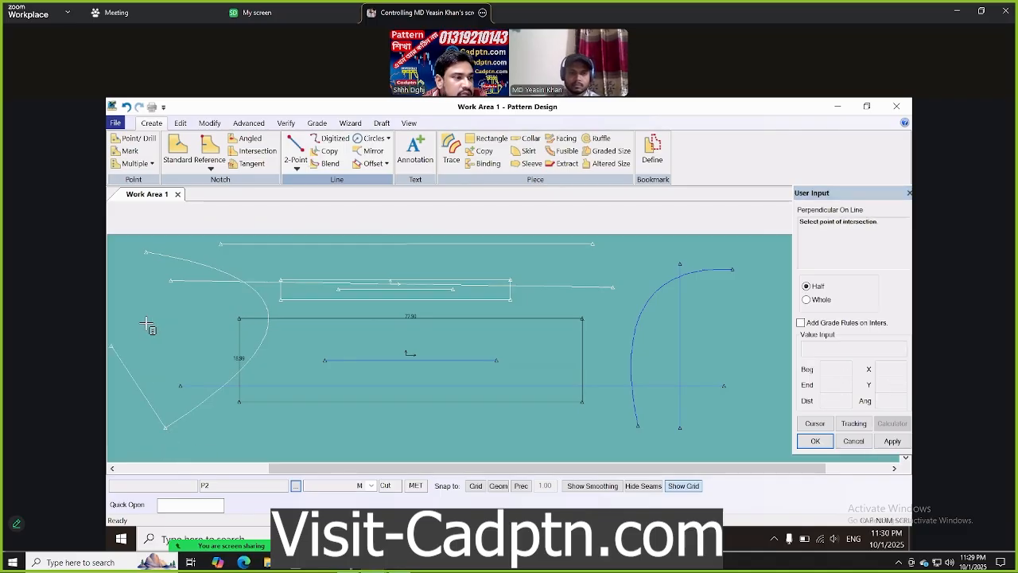
click(145, 253)
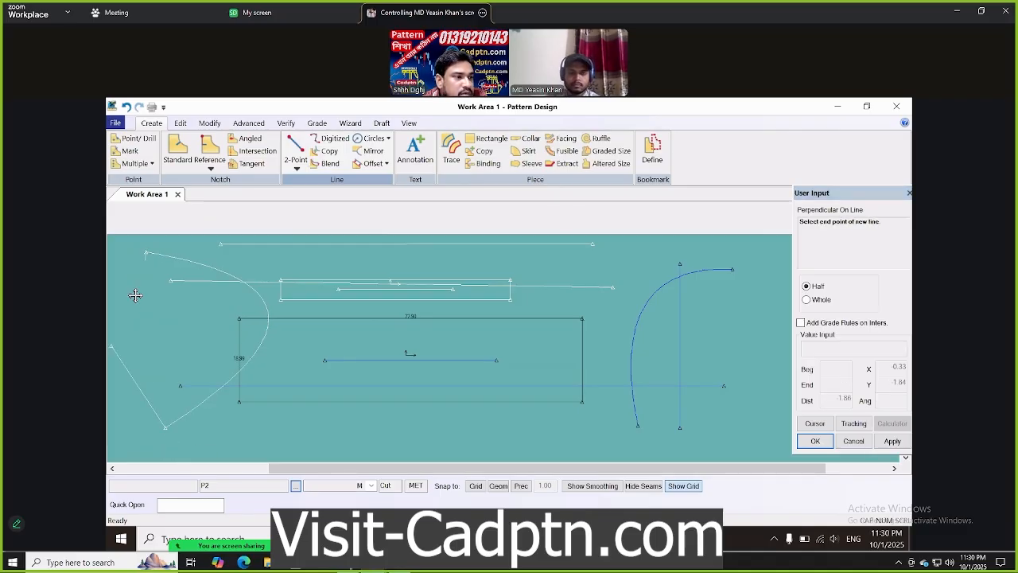
click(136, 368)
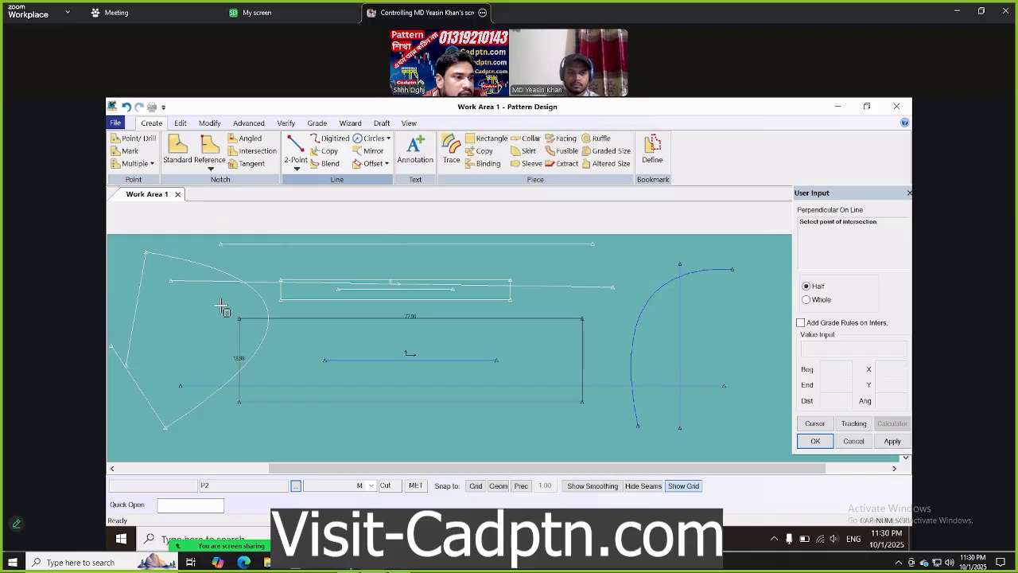
Draw three downward perpendiculars from the uppermost straight line, at its left end, its right end and near its middle
click(210, 265)
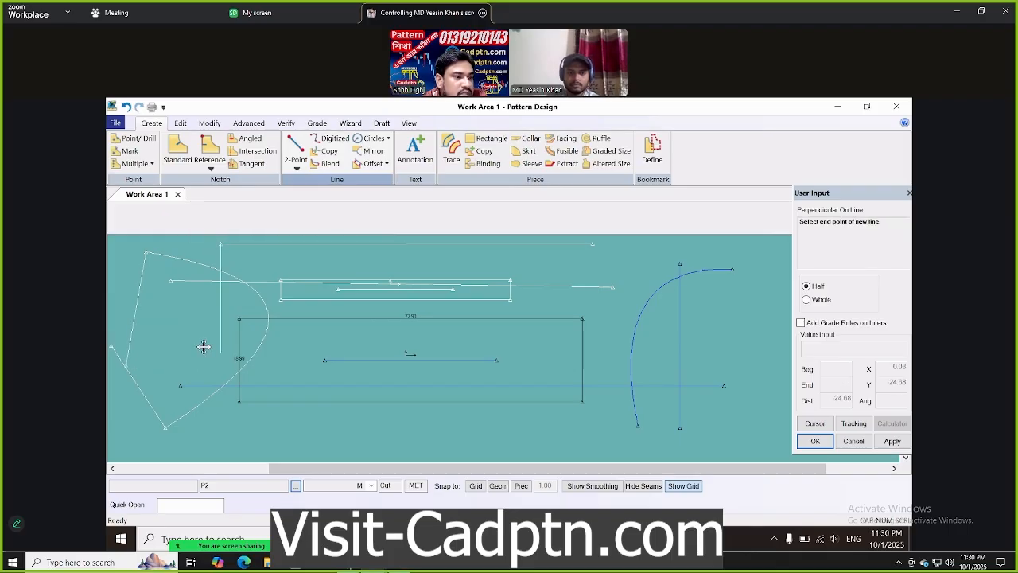
click(210, 326)
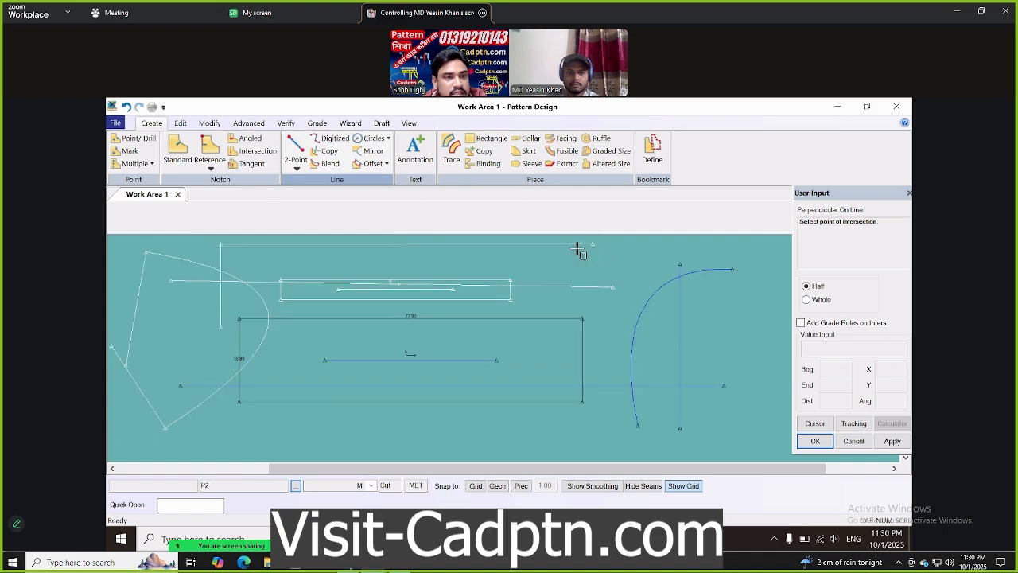
click(598, 353)
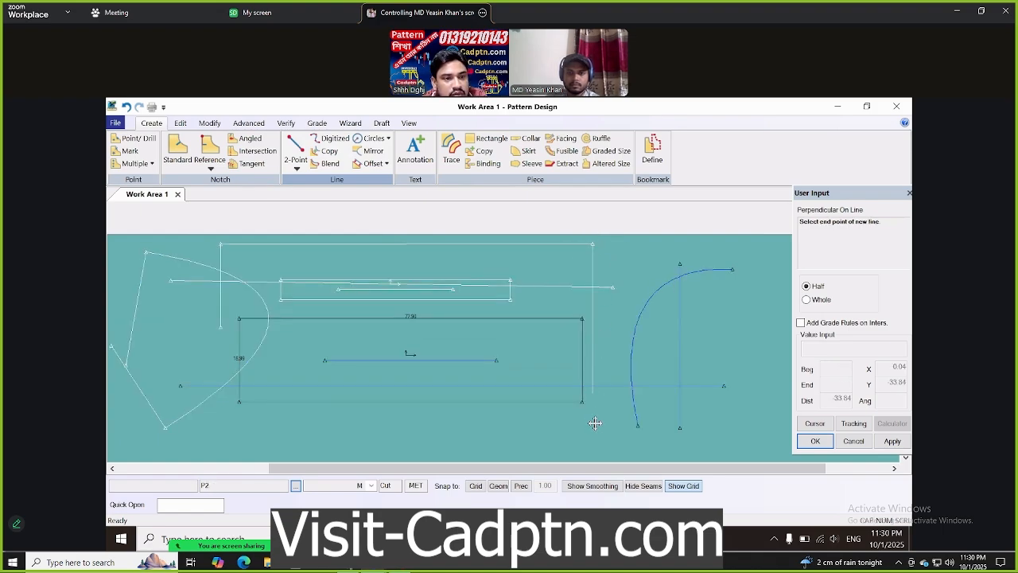
click(593, 431)
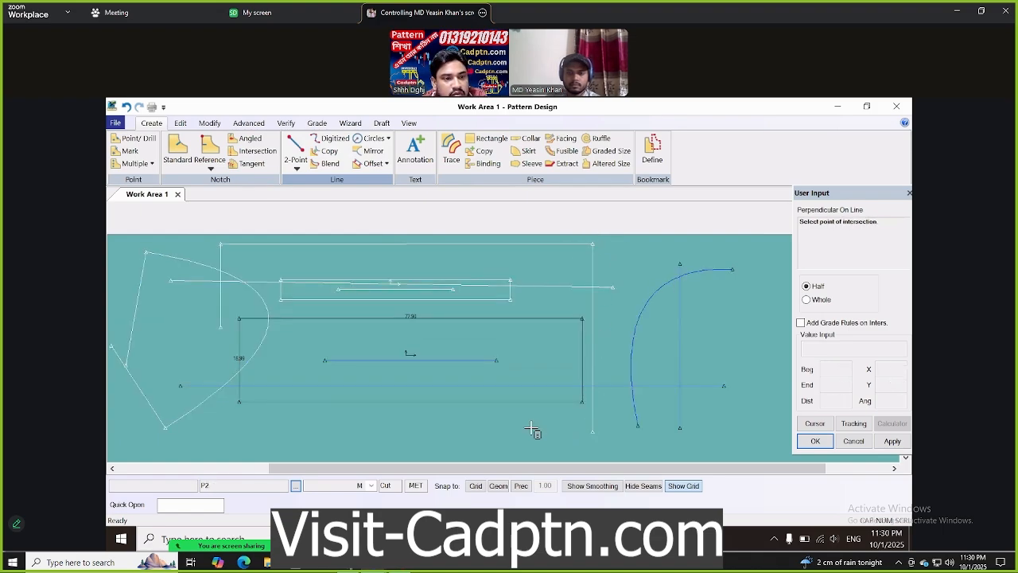
click(404, 244)
click(404, 431)
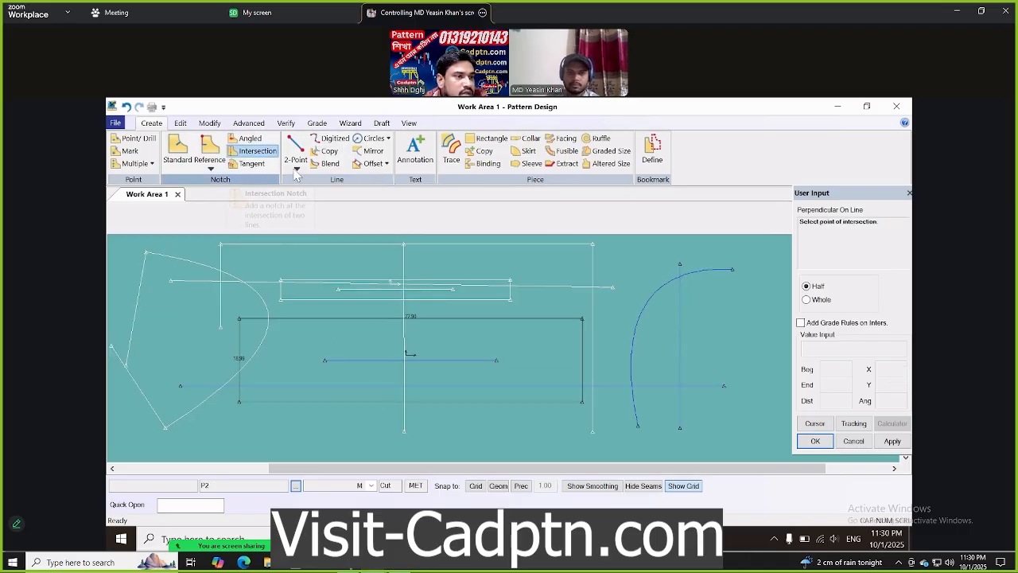
Draw Tangent On Line extensions from the lower end of the middle vertical line and the upper-right end of the right curve
click(296, 168)
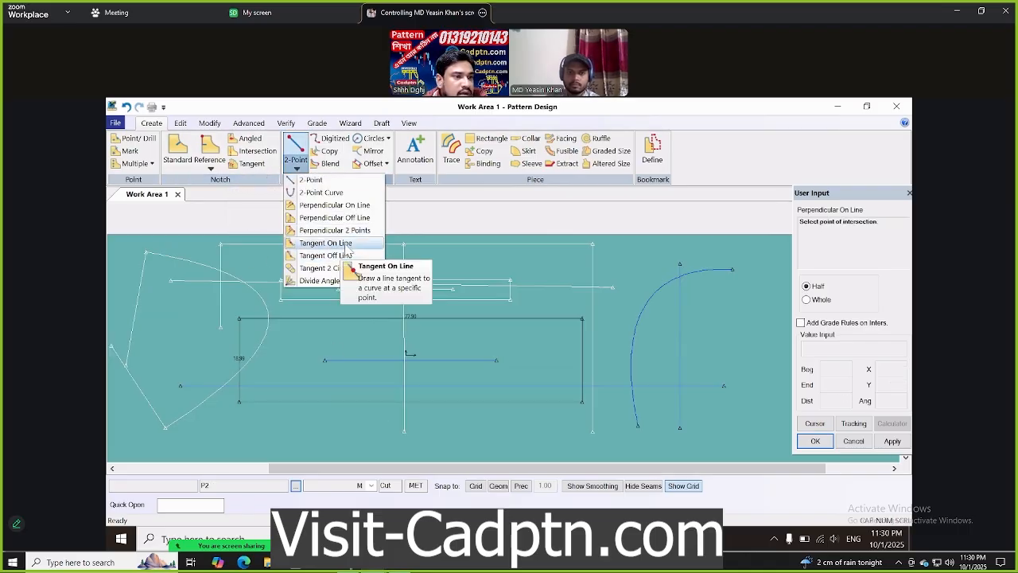
click(326, 242)
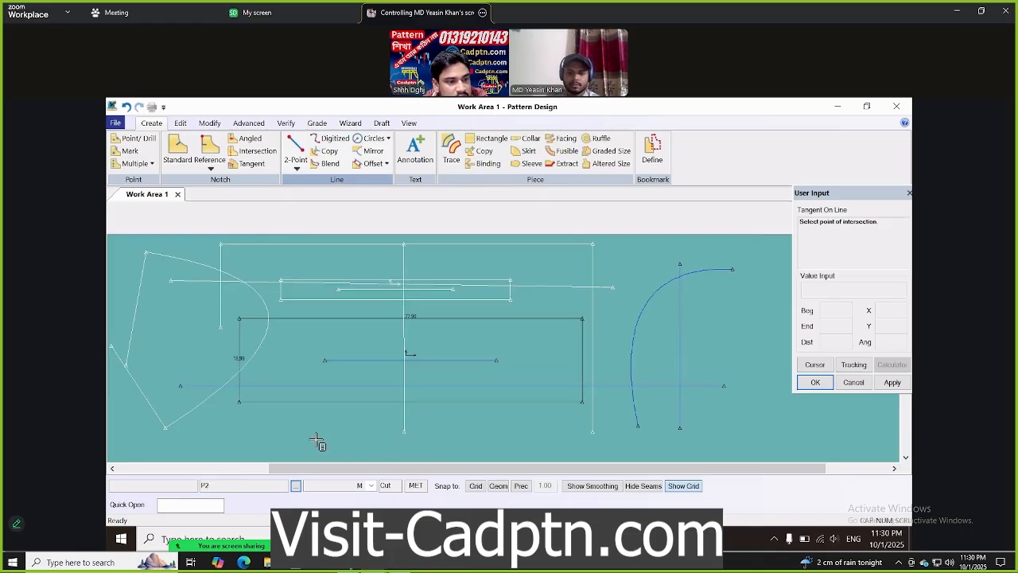
click(402, 430)
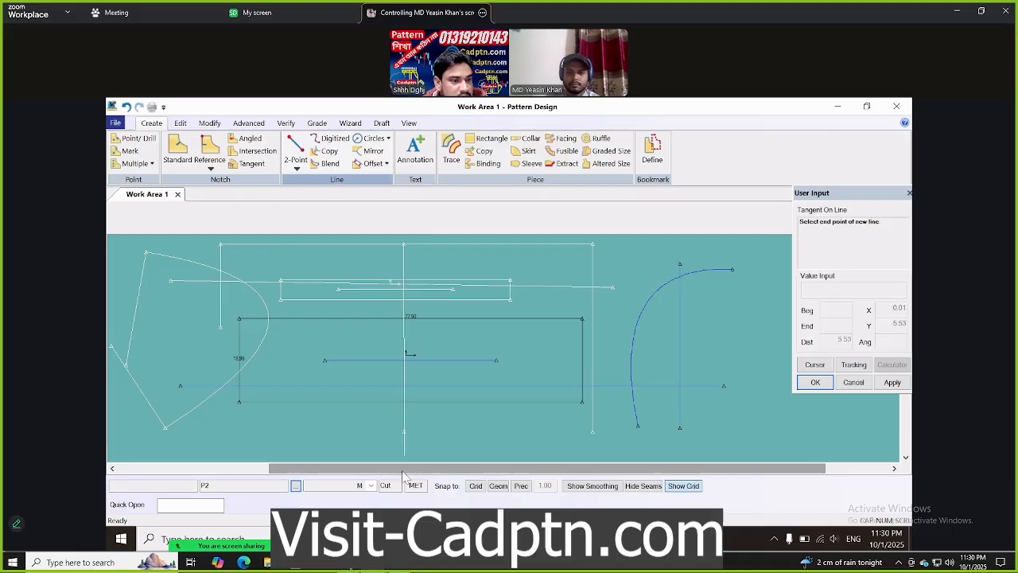
click(407, 454)
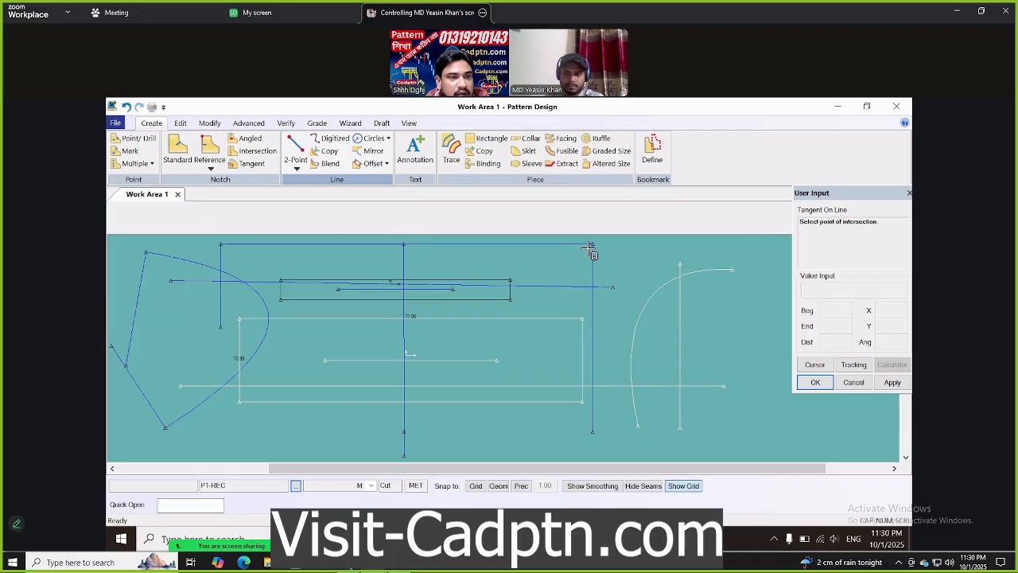
click(756, 296)
click(769, 300)
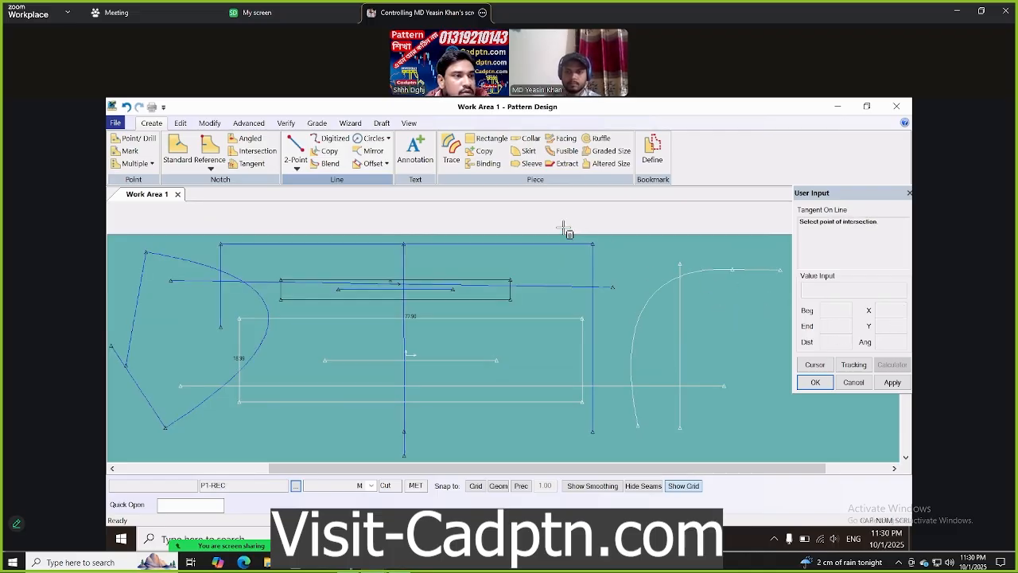
click(297, 169)
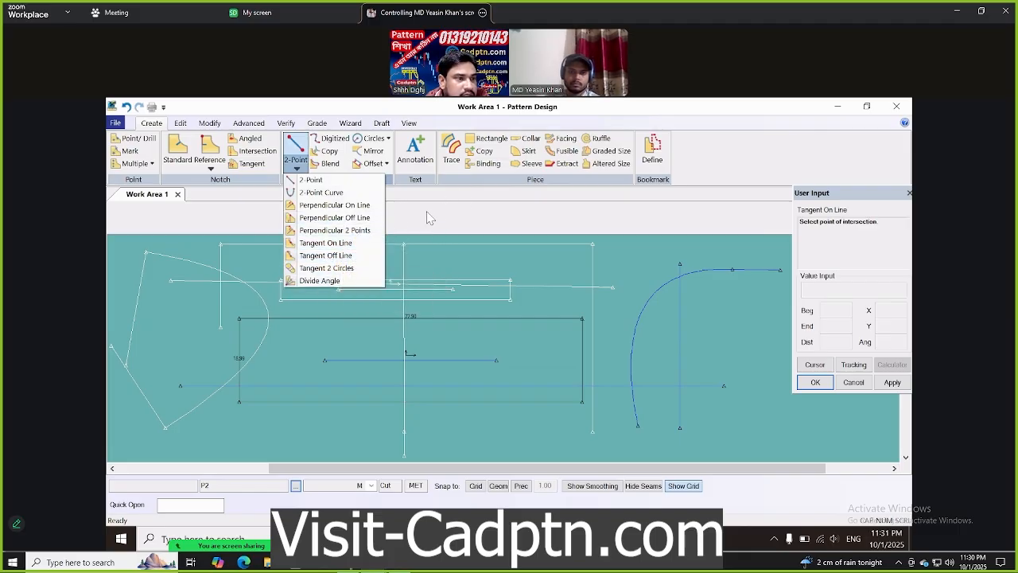
click(415, 210)
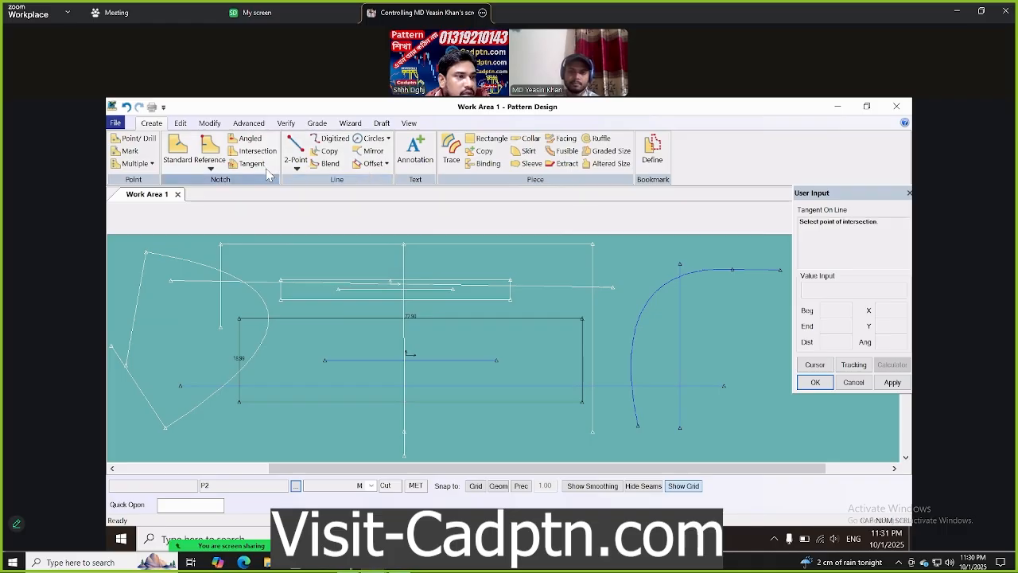
Add three type 1 standard notches along the upper half of the slanted line at the left curve's open side
click(178, 151)
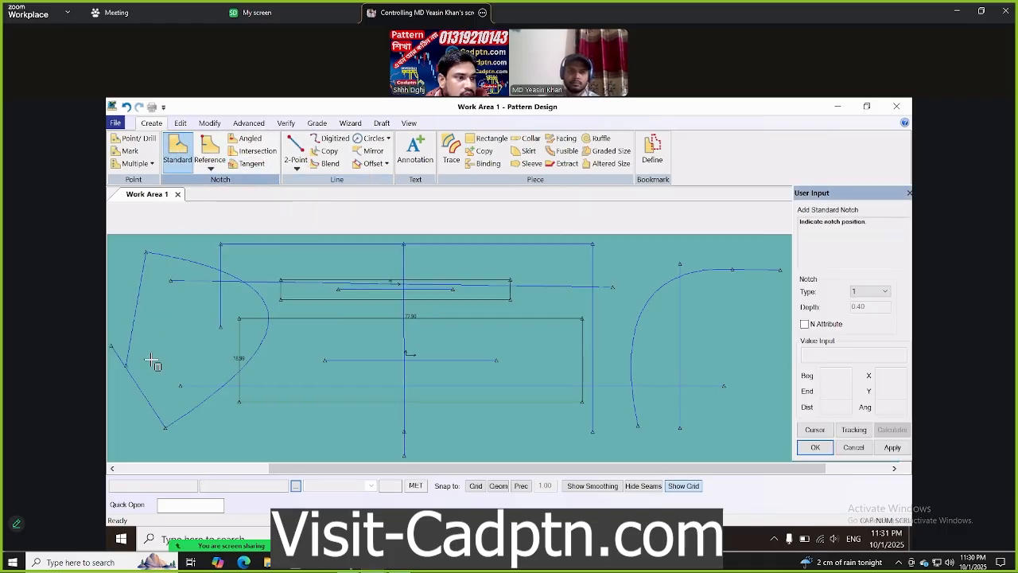
click(138, 307)
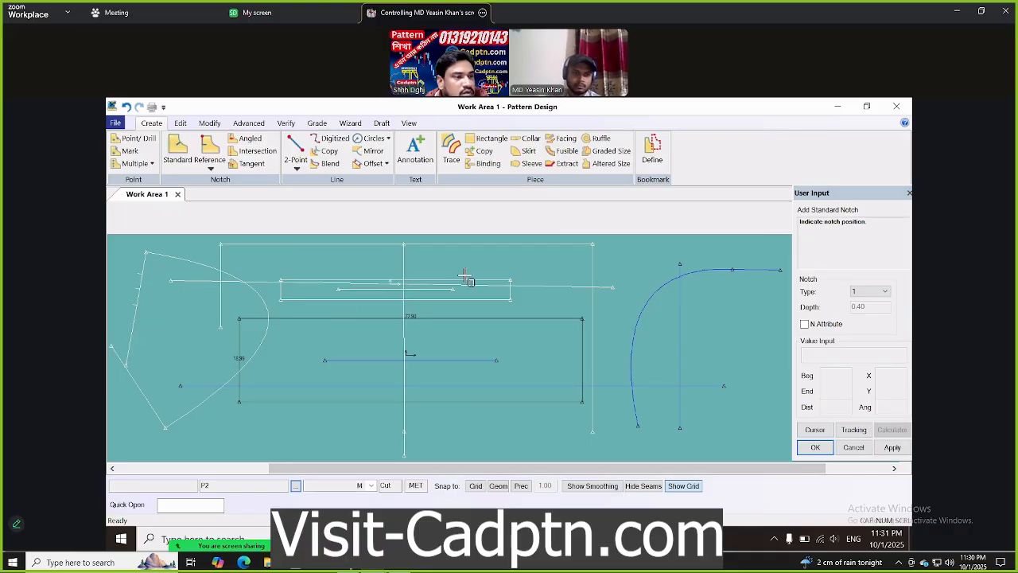
click(408, 124)
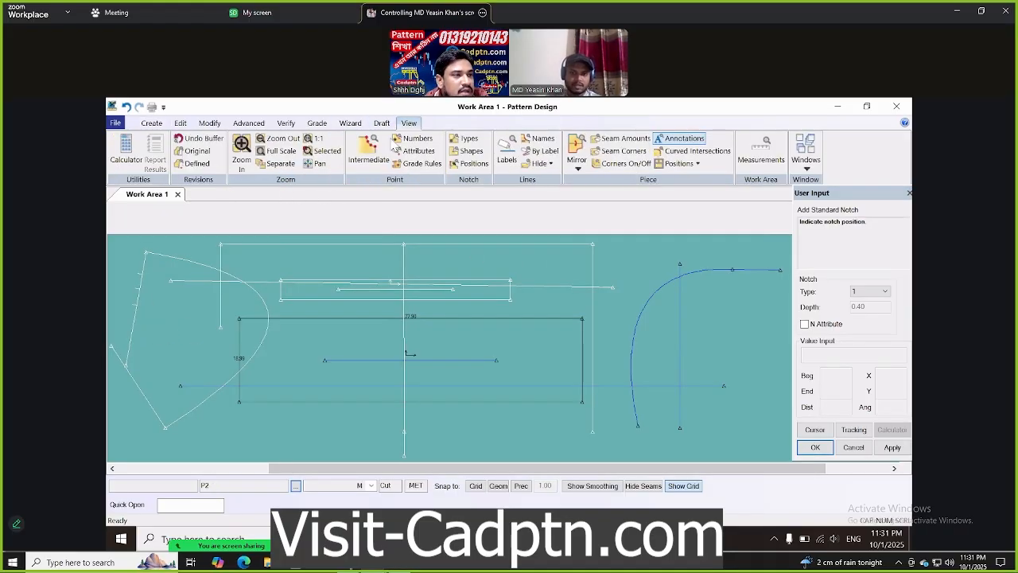
click(241, 151)
click(136, 272)
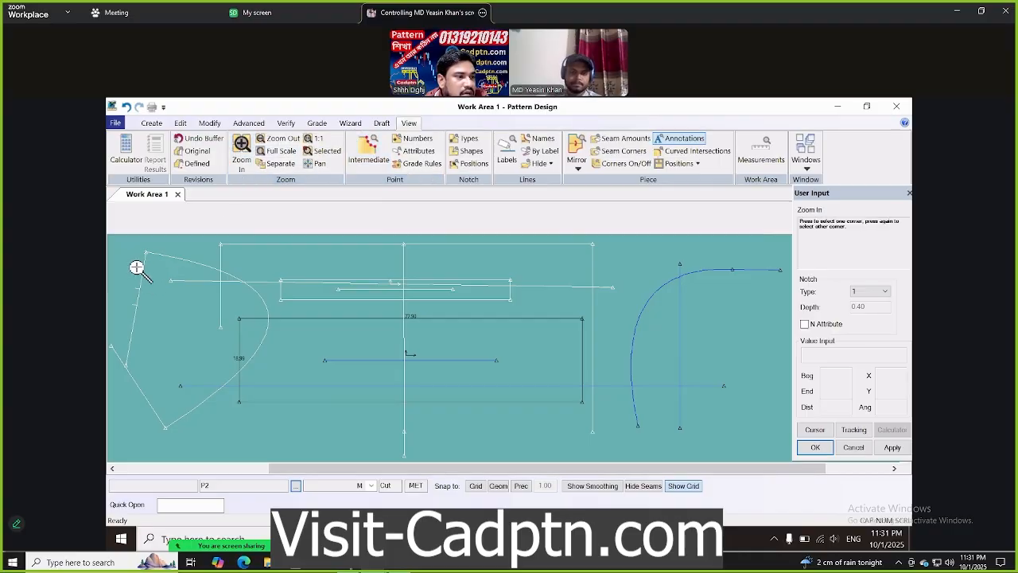
click(180, 371)
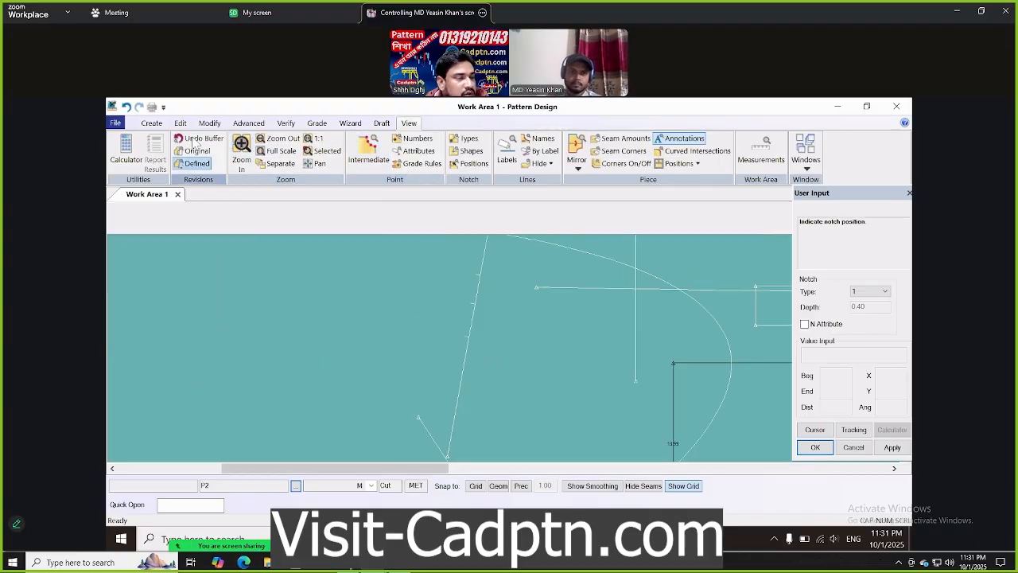
click(151, 124)
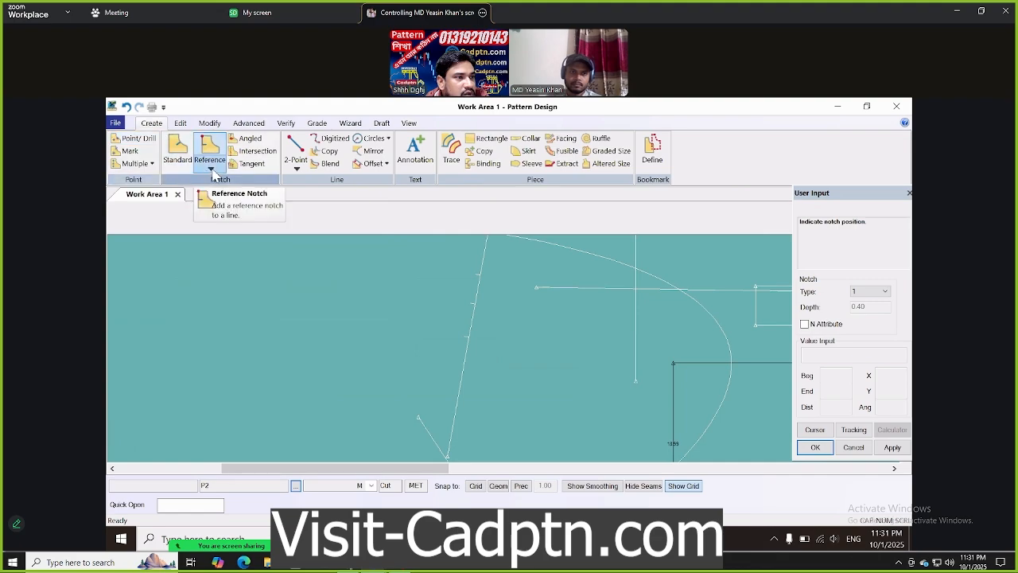
click(210, 163)
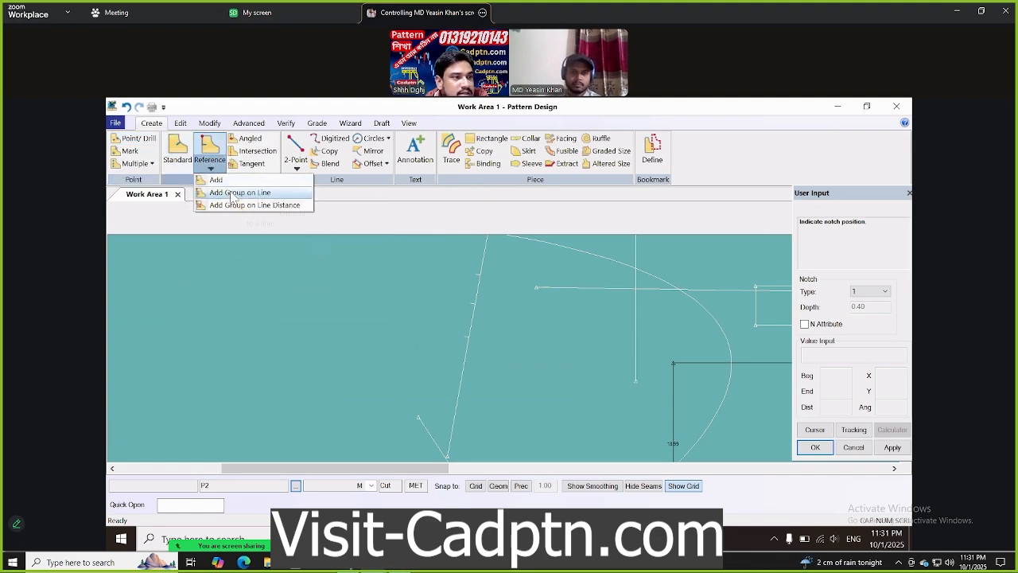
click(235, 192)
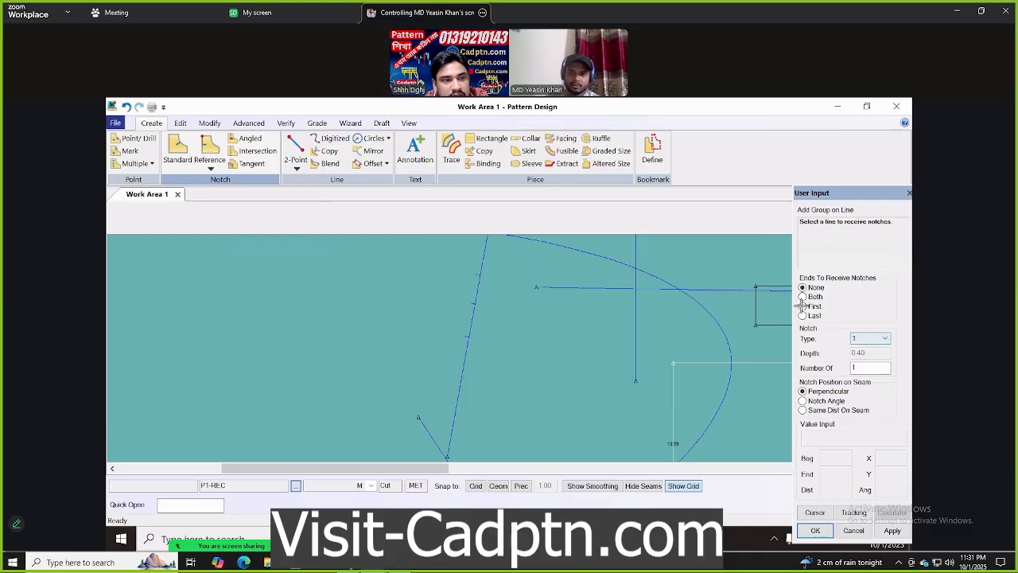
Save the pieces P1-REC and P2 from the work area
click(117, 124)
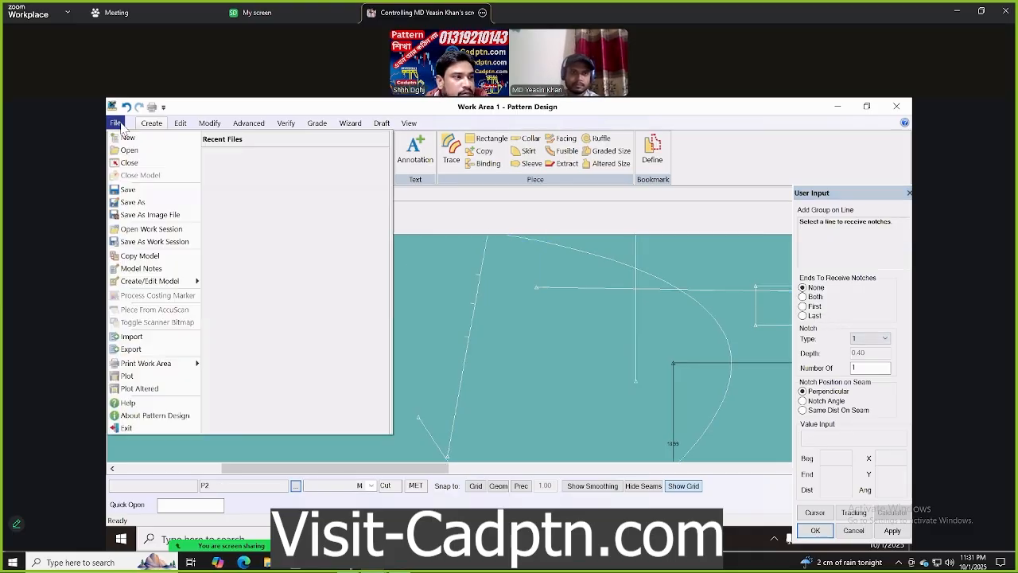
click(132, 191)
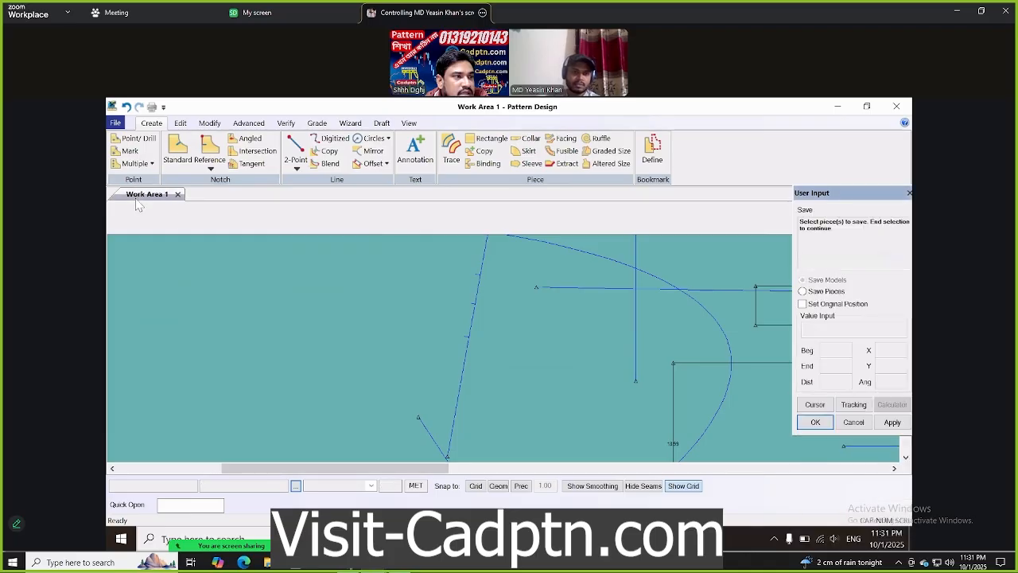
click(363, 286)
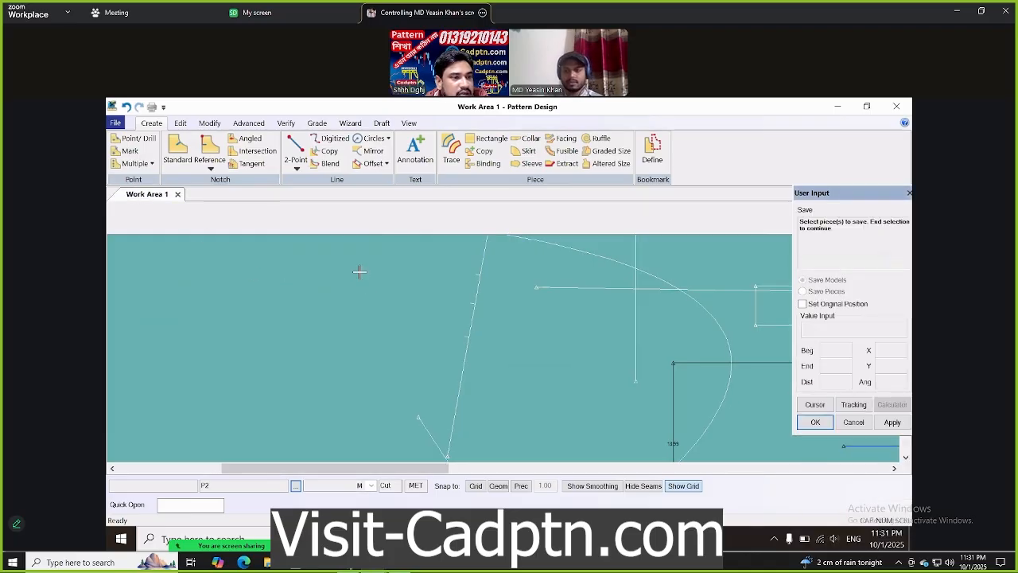
right_click(358, 271)
click(362, 298)
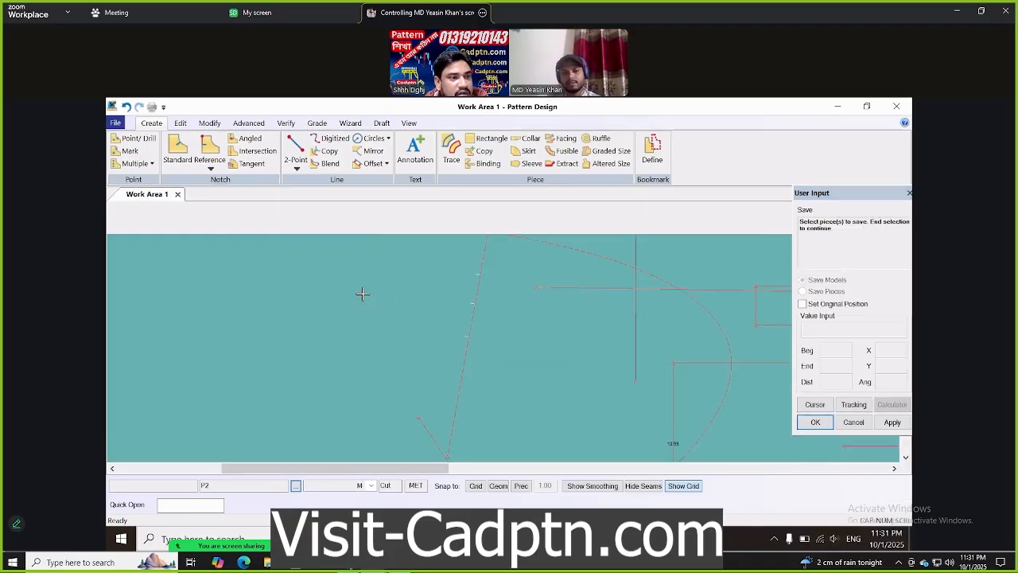
right_click(359, 275)
click(359, 279)
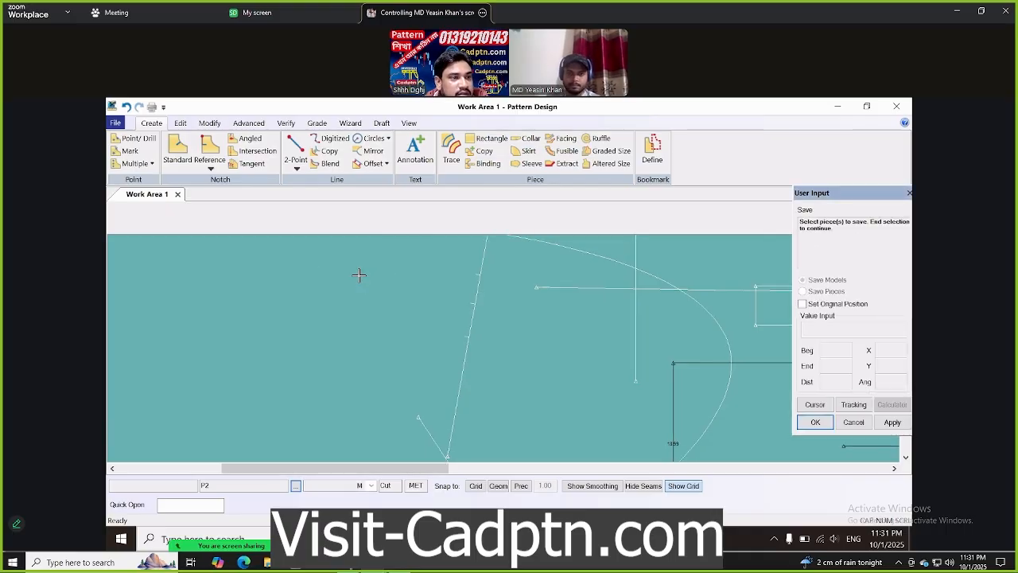
right_click(358, 277)
click(359, 279)
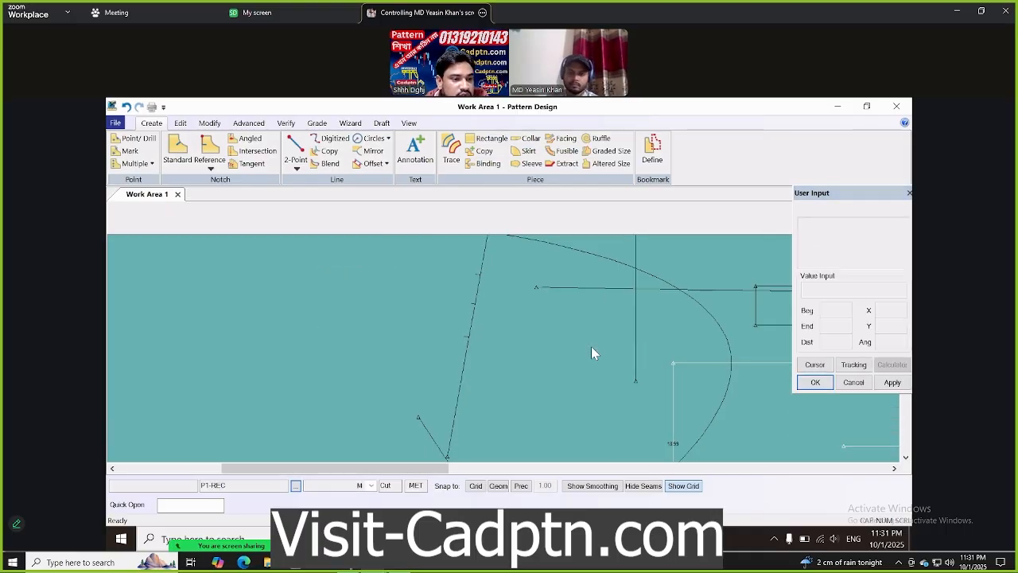
Switch to AccuMark Explorer, check the storage area for the saved pieces P1-REC and P2, and return to Pattern Design
key(alt+Tab)
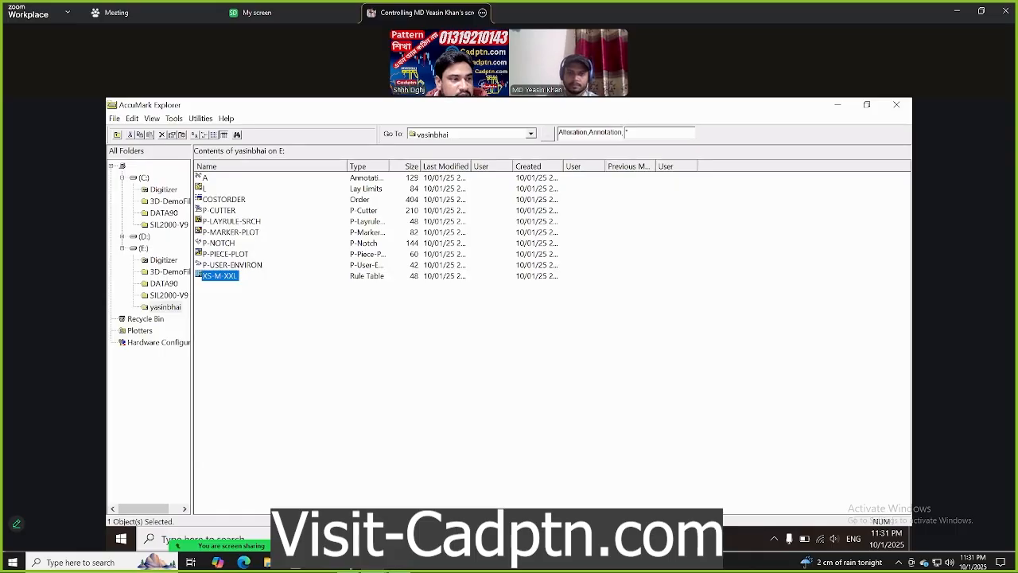
click(299, 327)
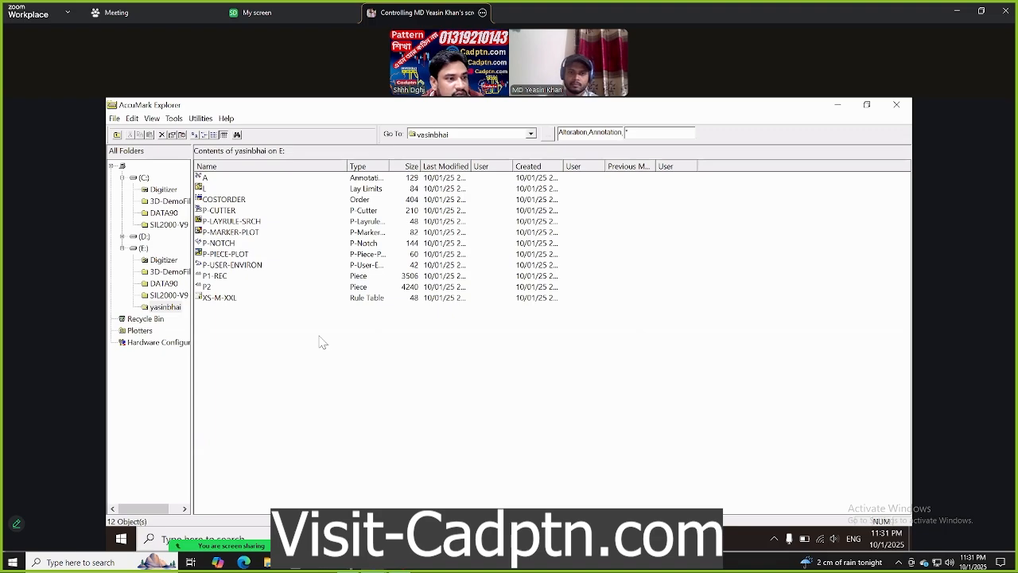
click(223, 276)
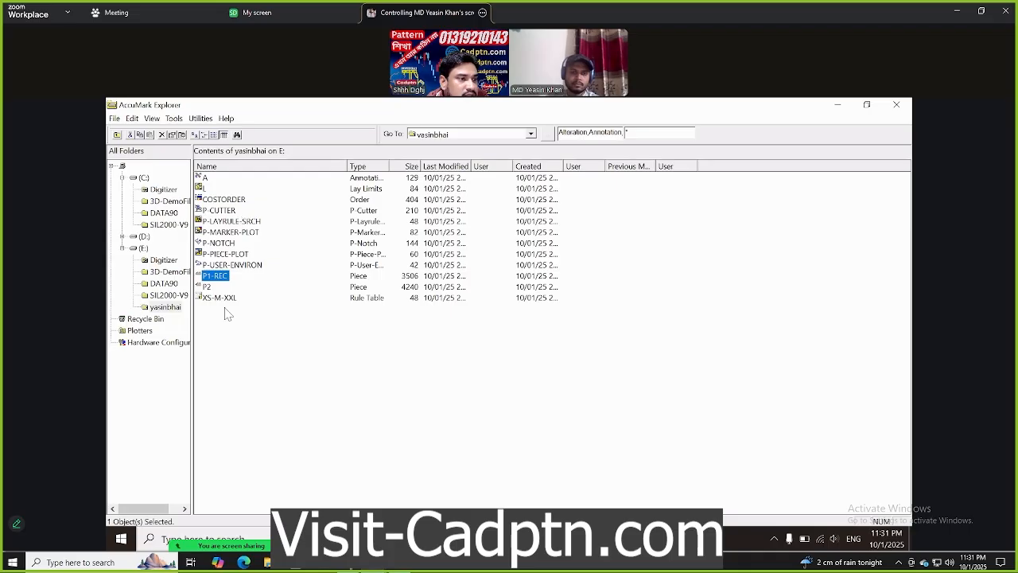
click(232, 285)
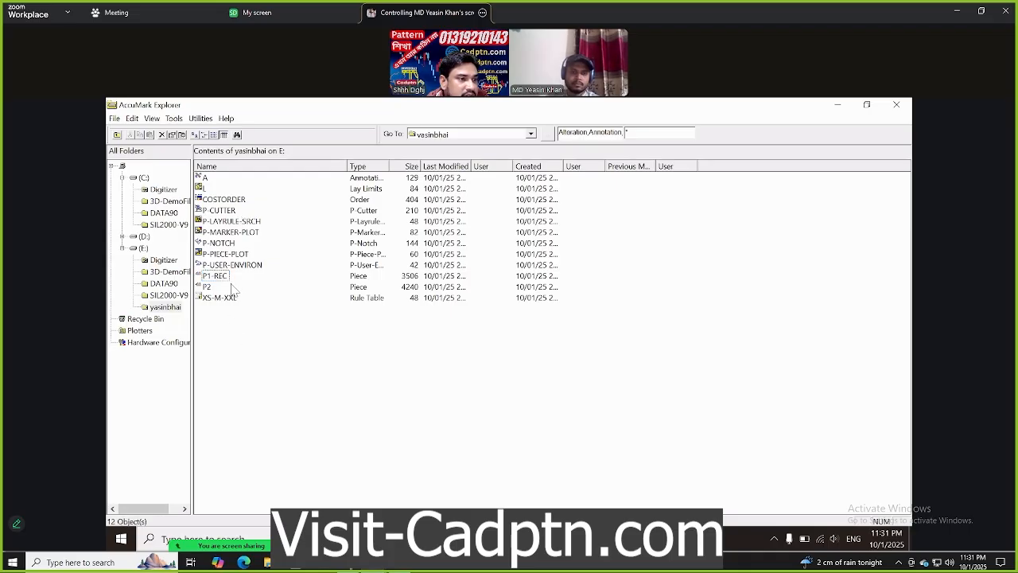
click(223, 277)
click(216, 288)
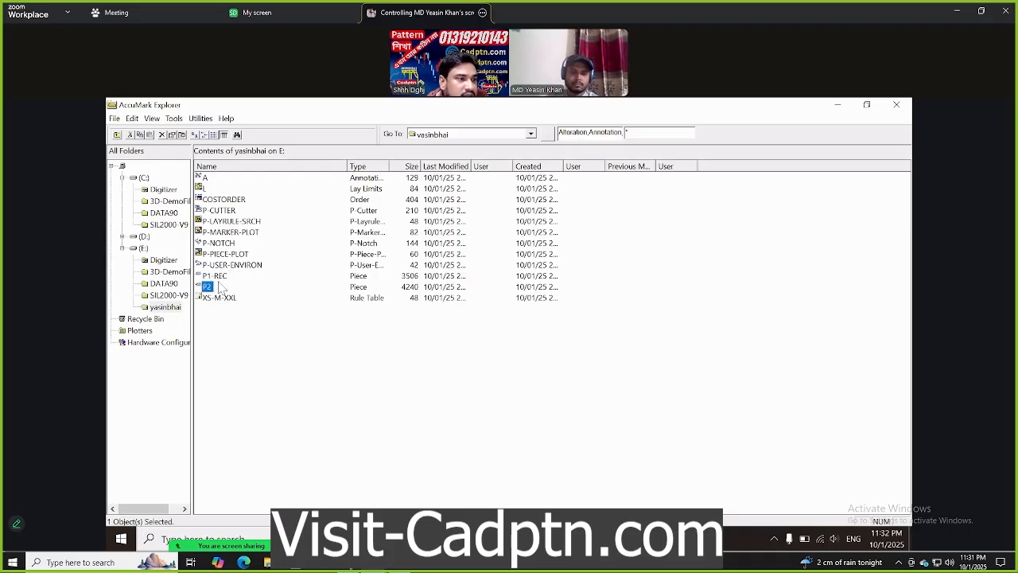
double_click(208, 286)
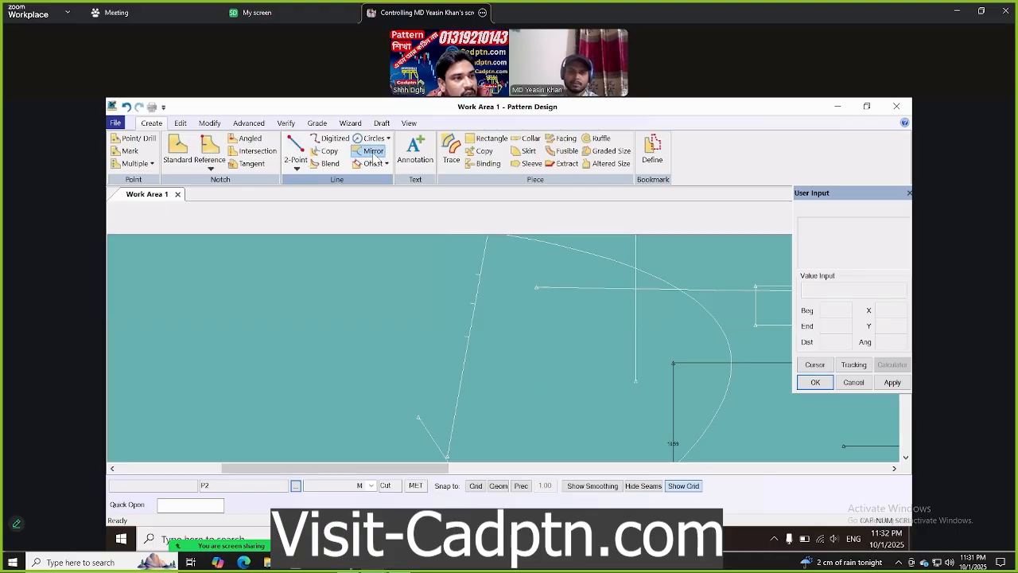
Angle the three notches on the slanted left line with Angled Notch, keeping the notch position on the seam Perpendicular
click(251, 163)
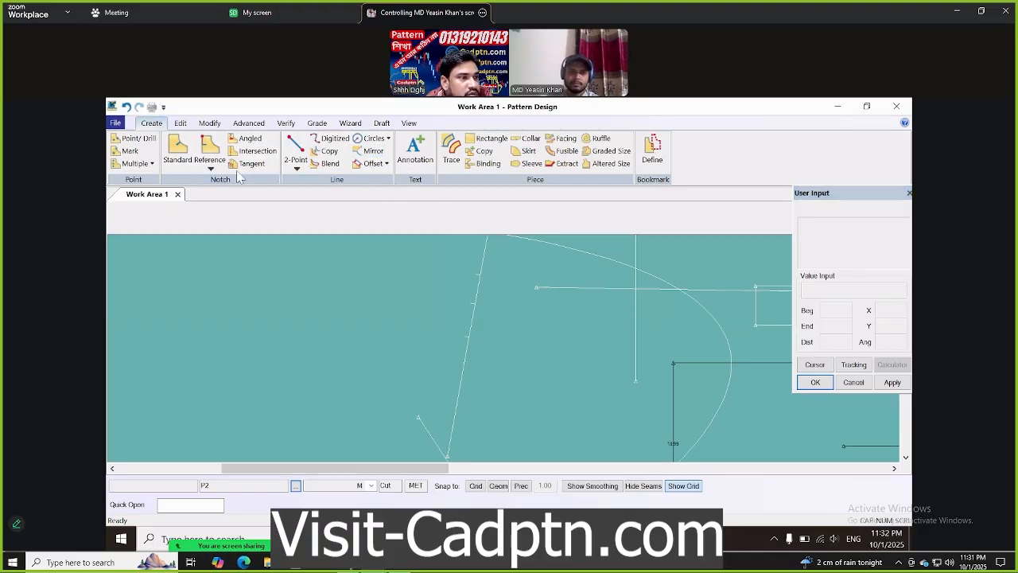
click(247, 139)
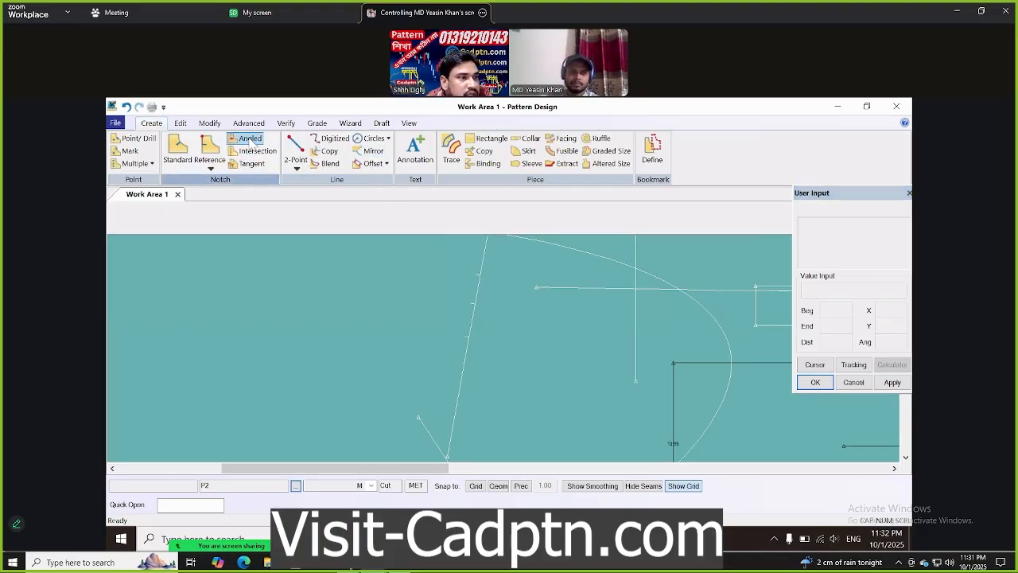
click(473, 342)
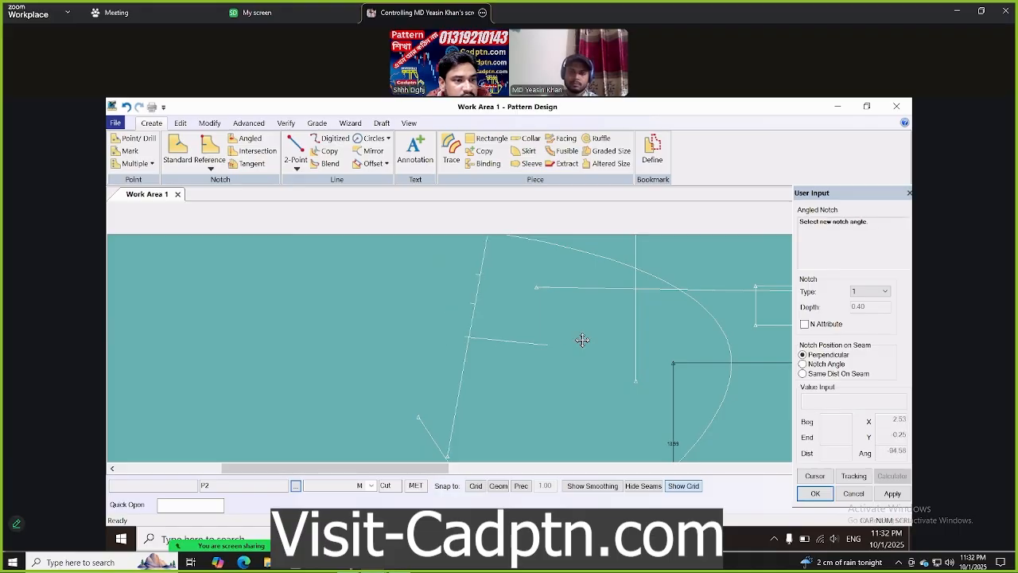
click(632, 414)
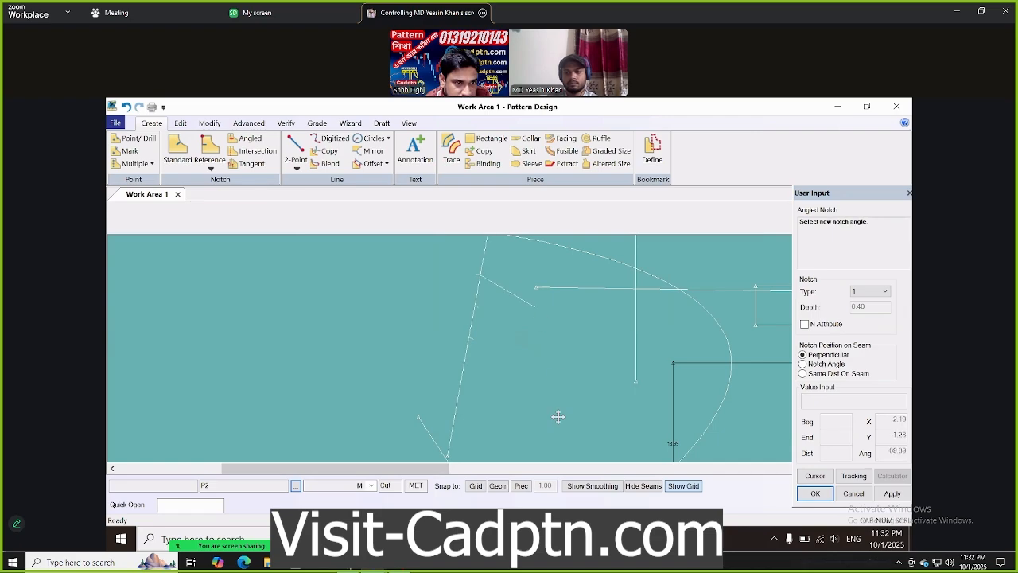
Add a group of three evenly spaced type 1 reference notches on P2's long uppermost horizontal line, with no end notches and Perpendicular position
click(211, 167)
click(215, 170)
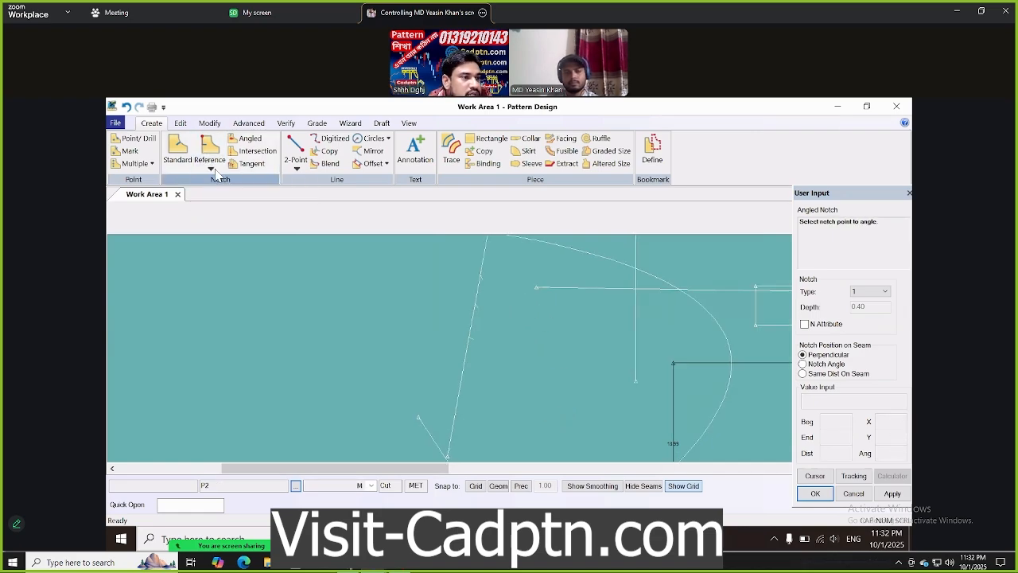
click(213, 167)
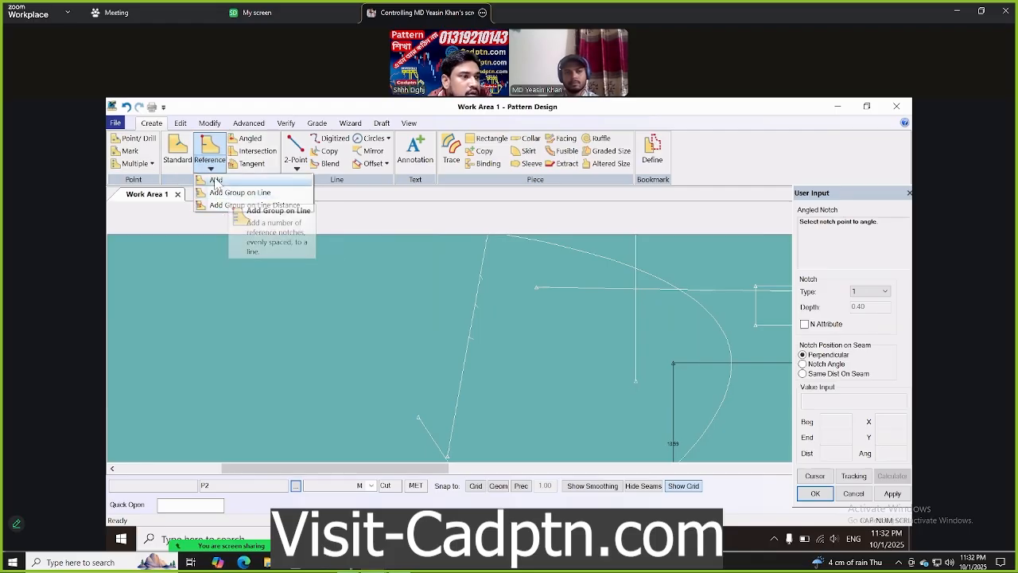
click(234, 193)
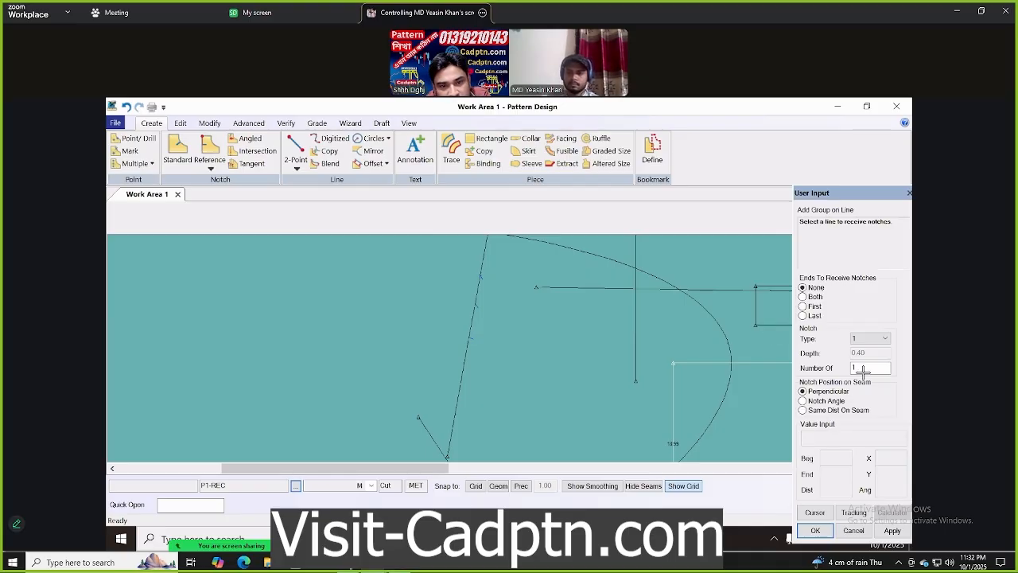
drag(867, 370, 846, 373)
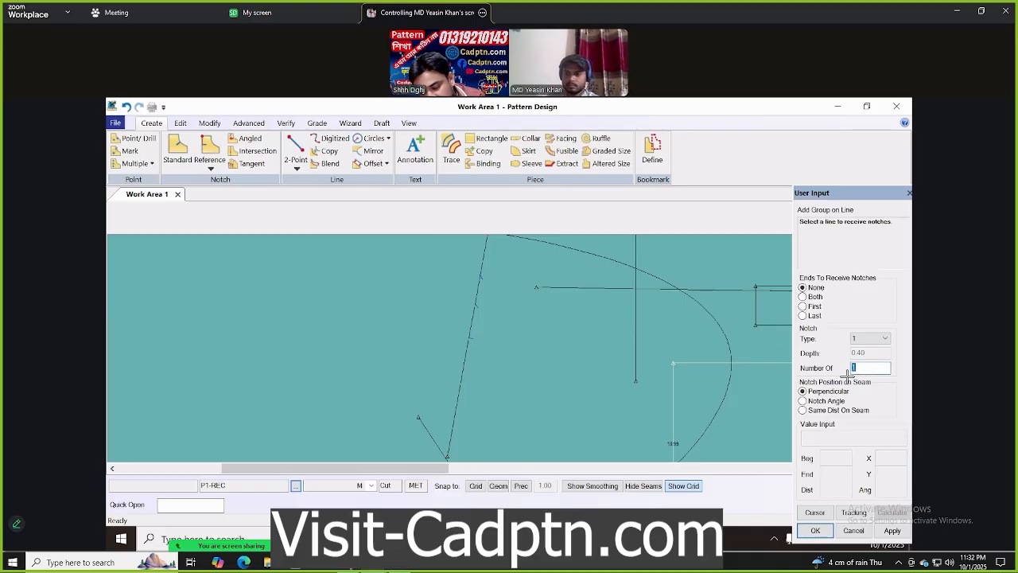
text(3)
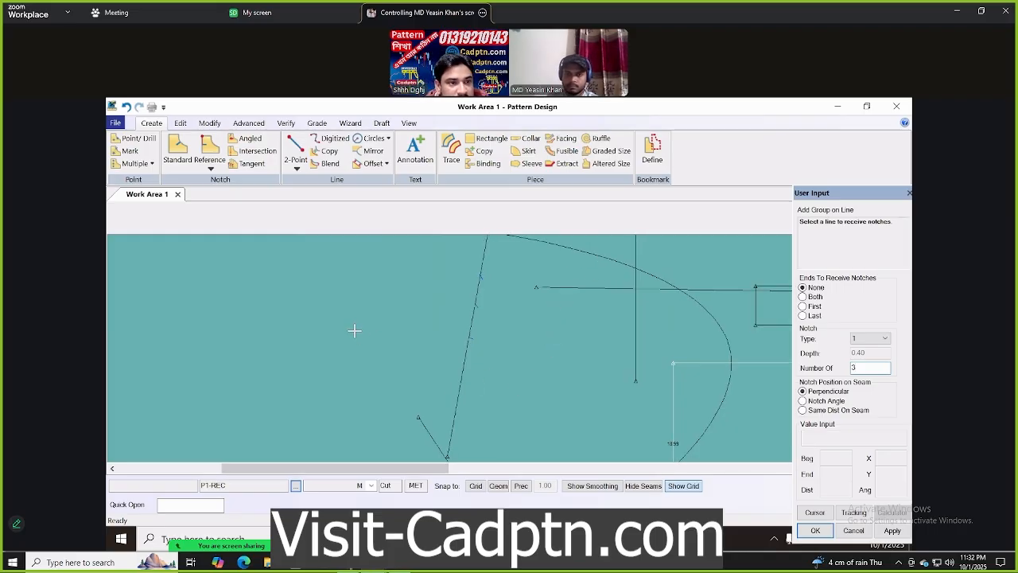
click(409, 123)
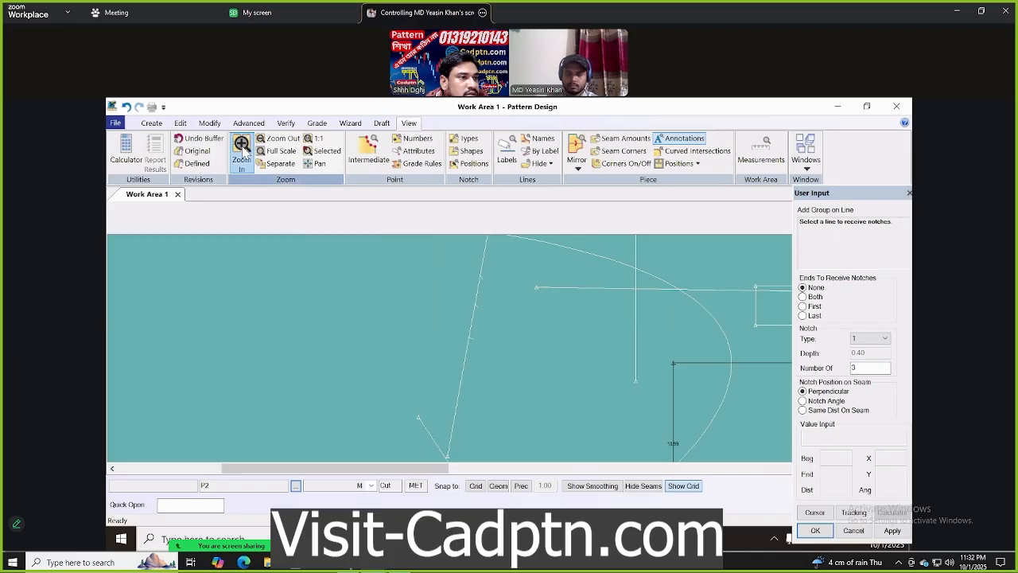
click(277, 150)
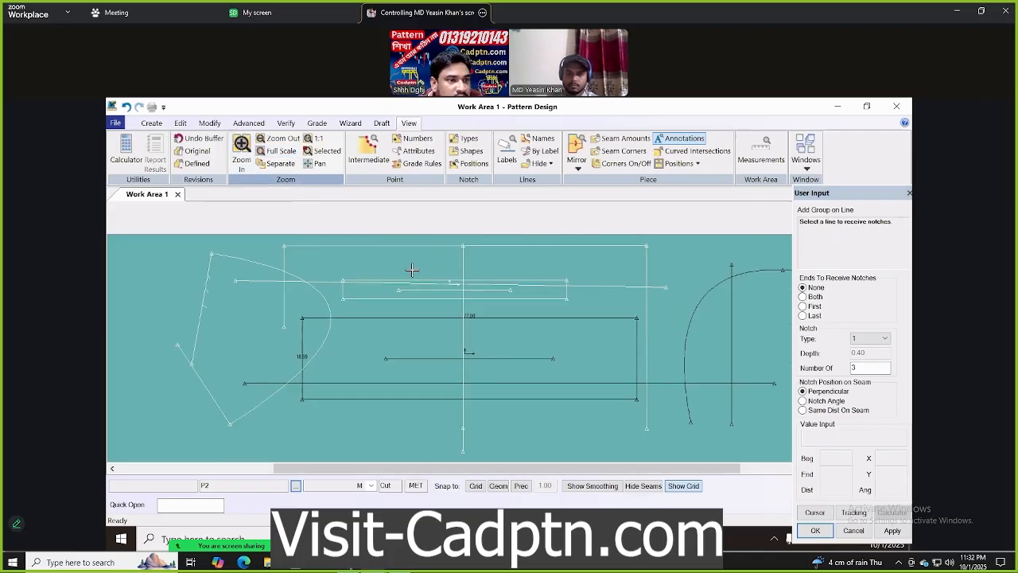
click(402, 246)
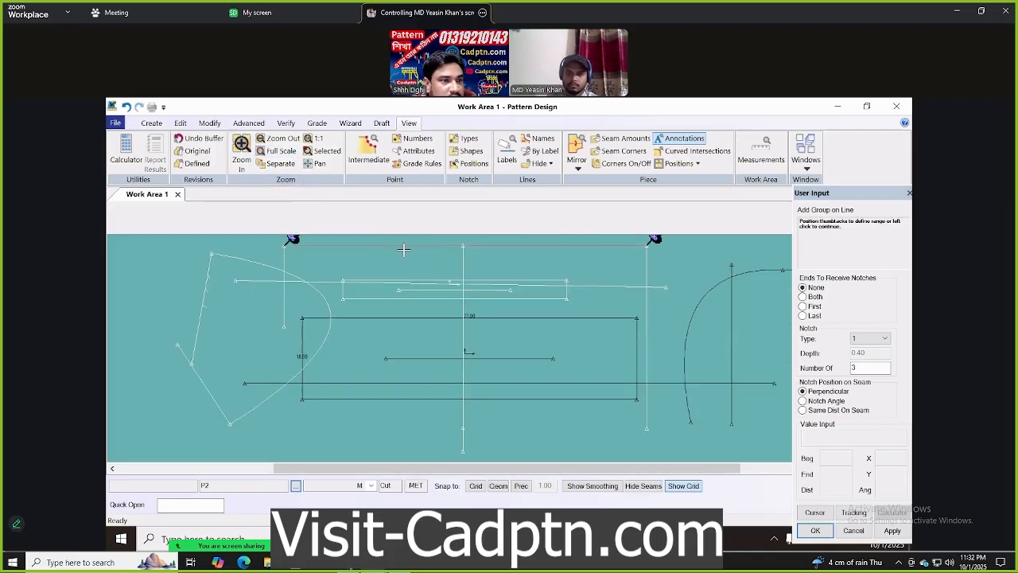
right_click(414, 245)
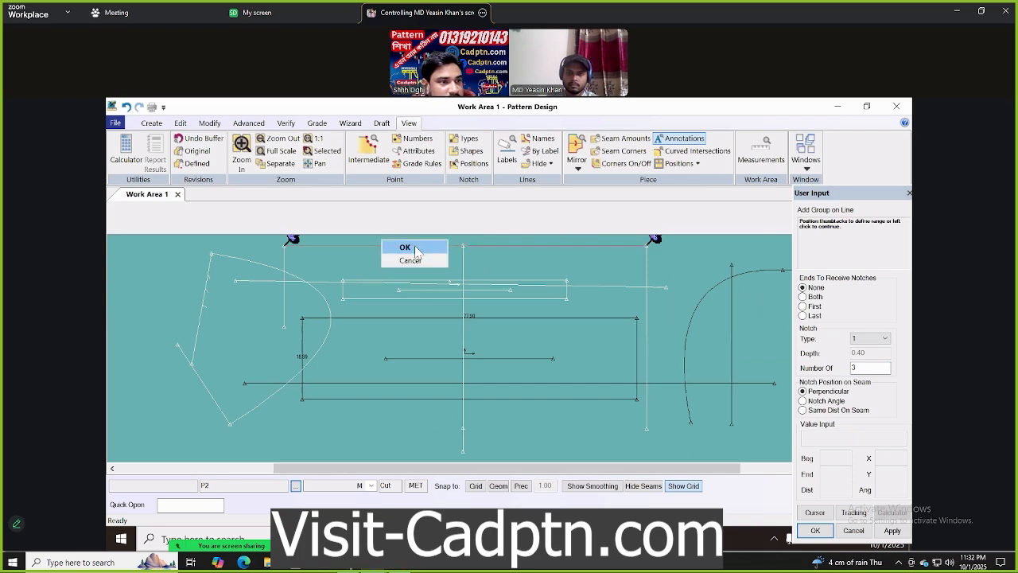
click(408, 246)
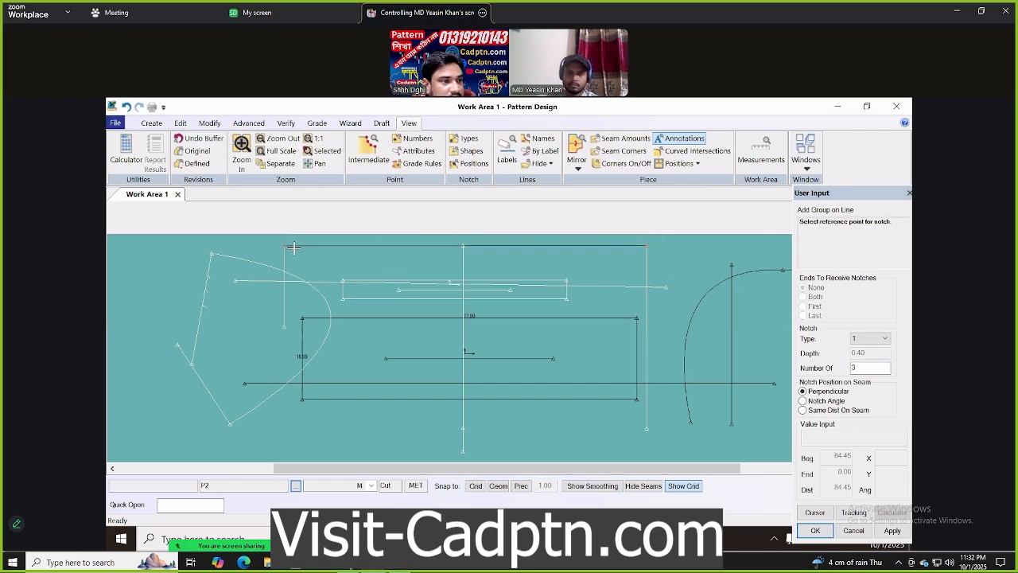
click(284, 247)
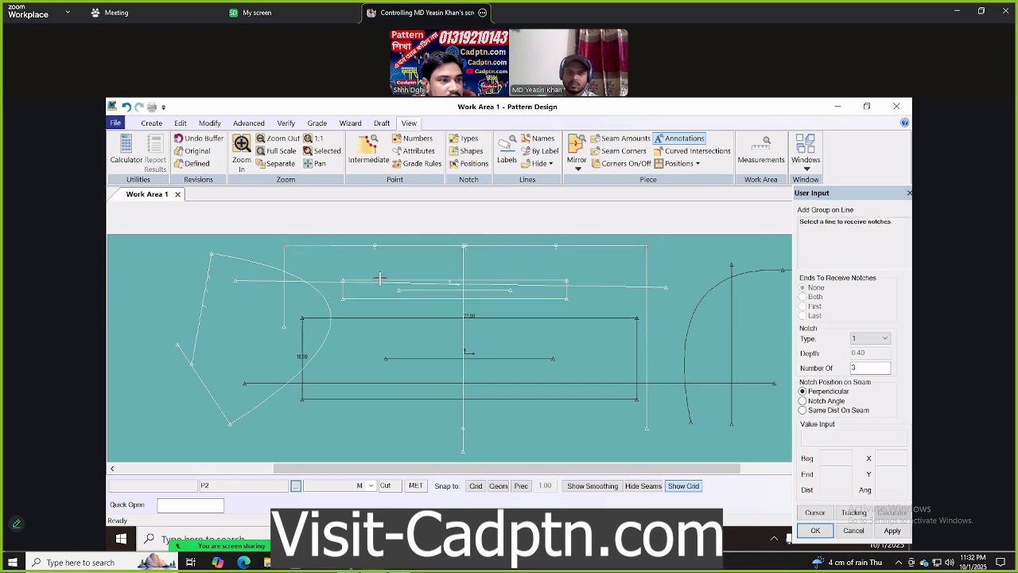
Add five drill points evenly along the lower edge of rectangle P1-REC with Add Points Line, with none at the ends
click(152, 124)
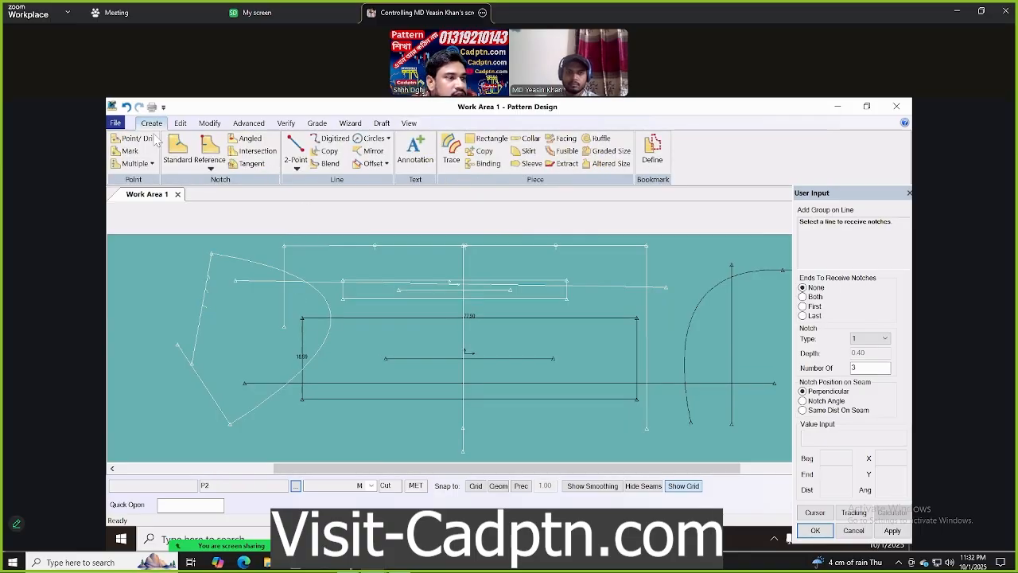
click(209, 165)
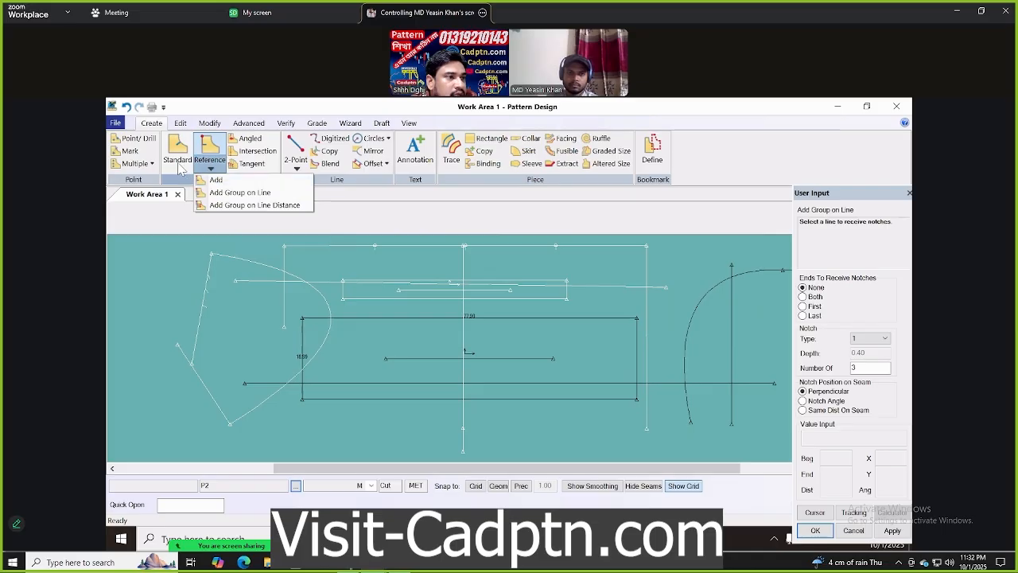
key(Escape)
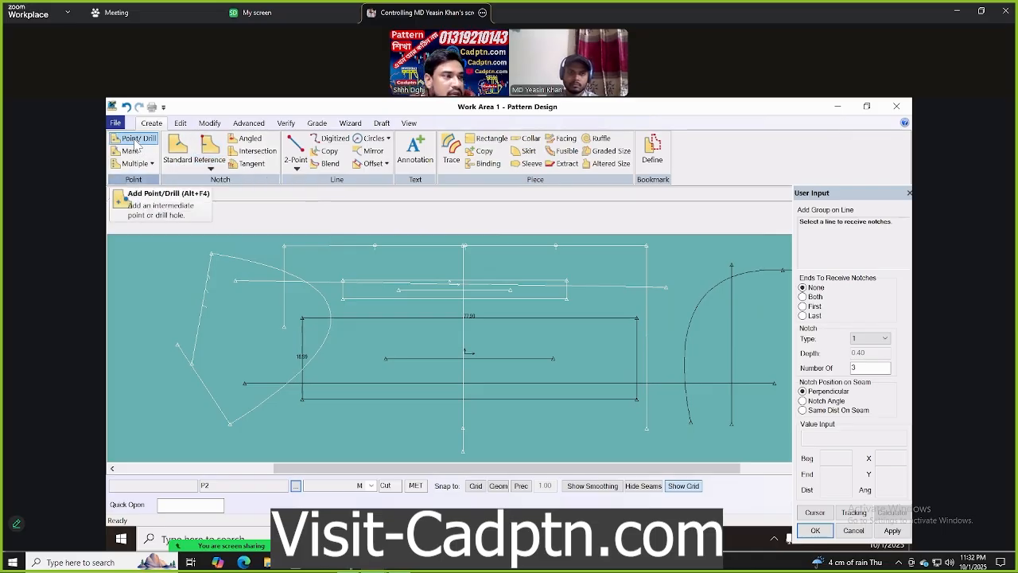
click(139, 140)
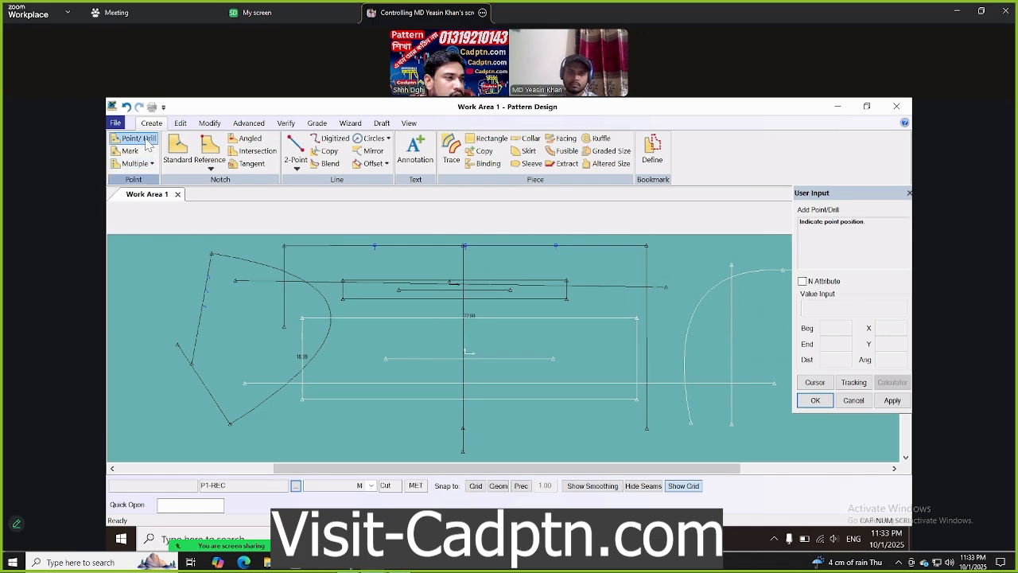
click(151, 163)
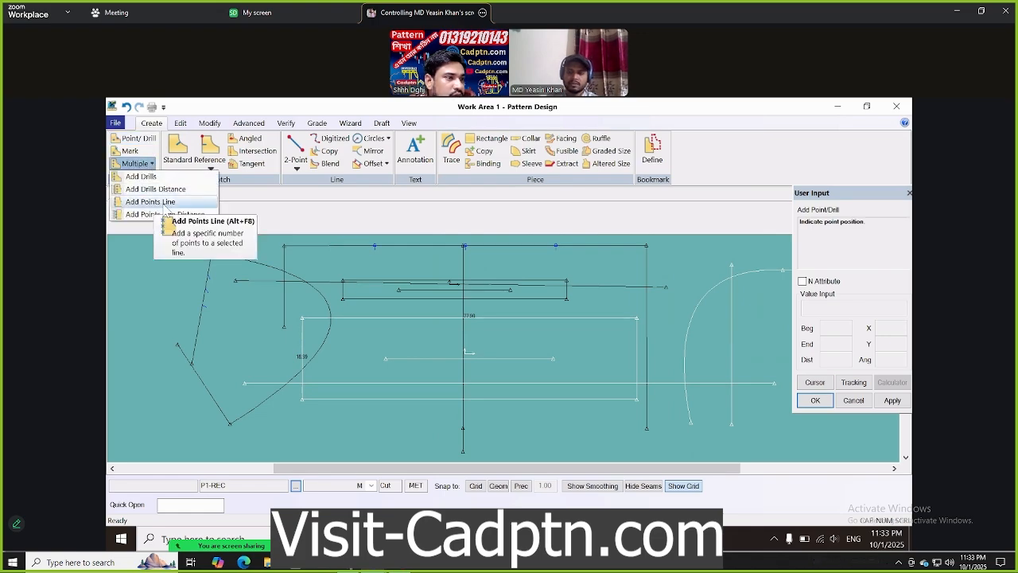
click(160, 202)
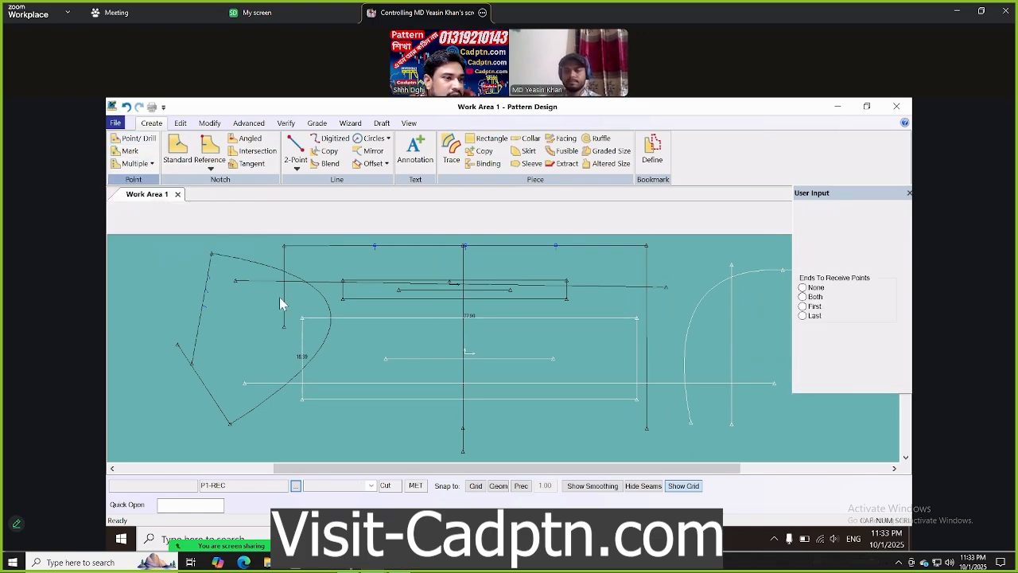
click(578, 400)
right_click(556, 347)
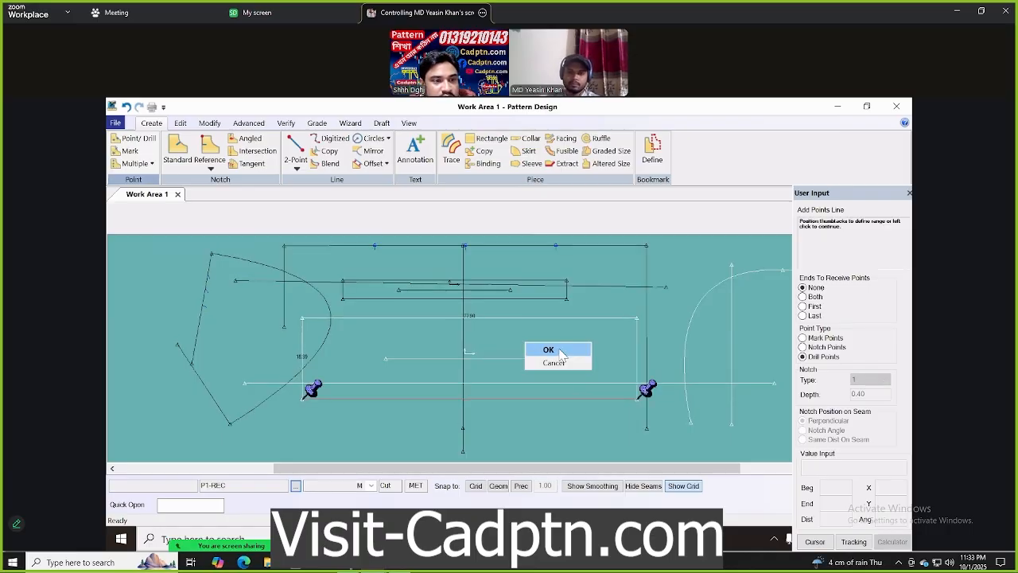
click(558, 347)
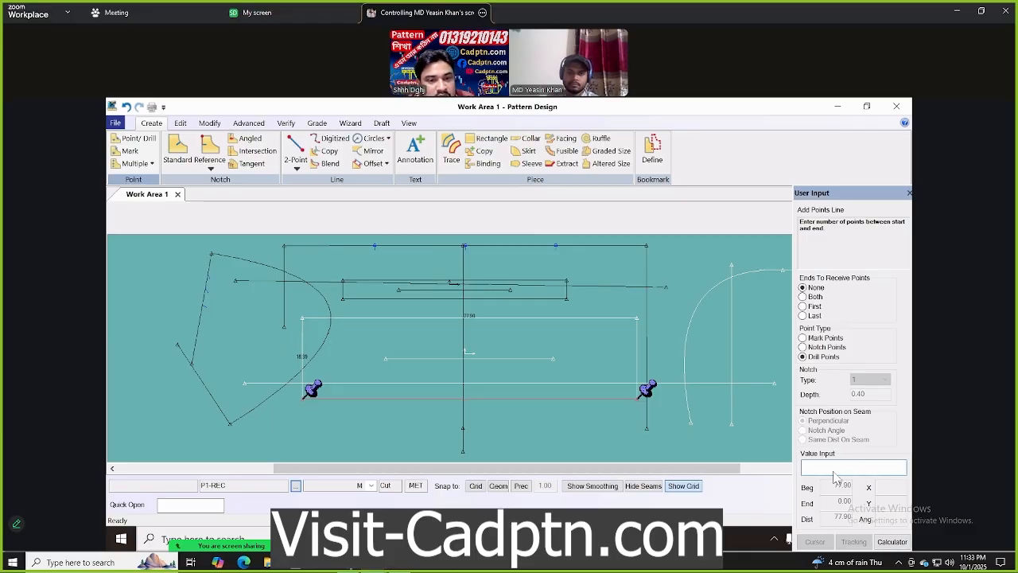
text(5)
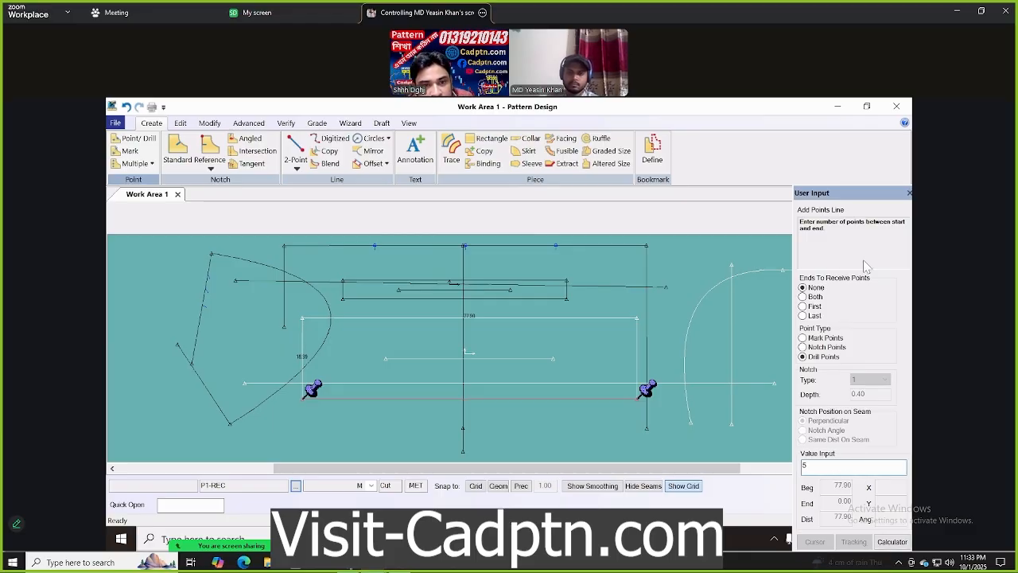
drag(846, 193, 831, 143)
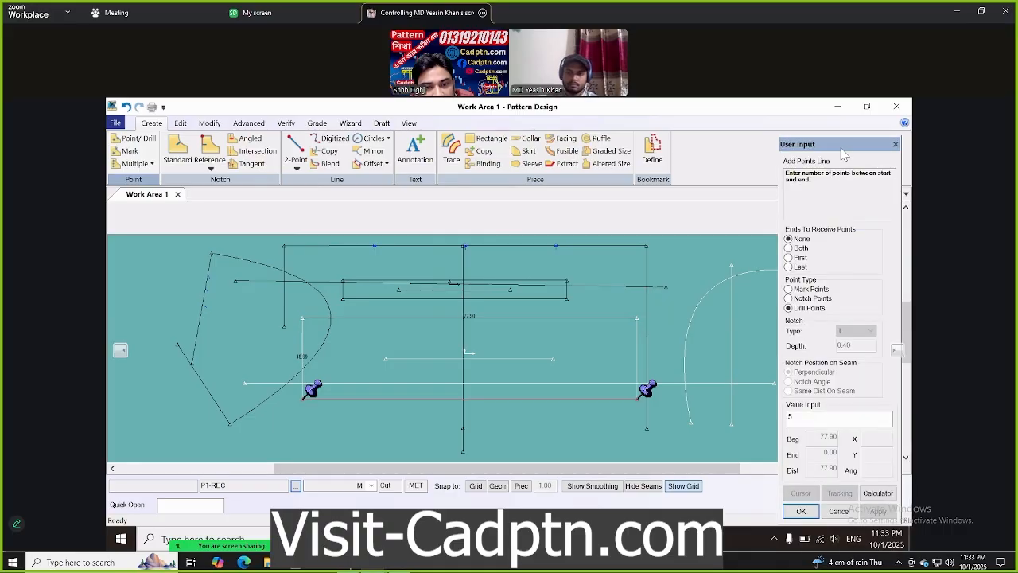
click(800, 510)
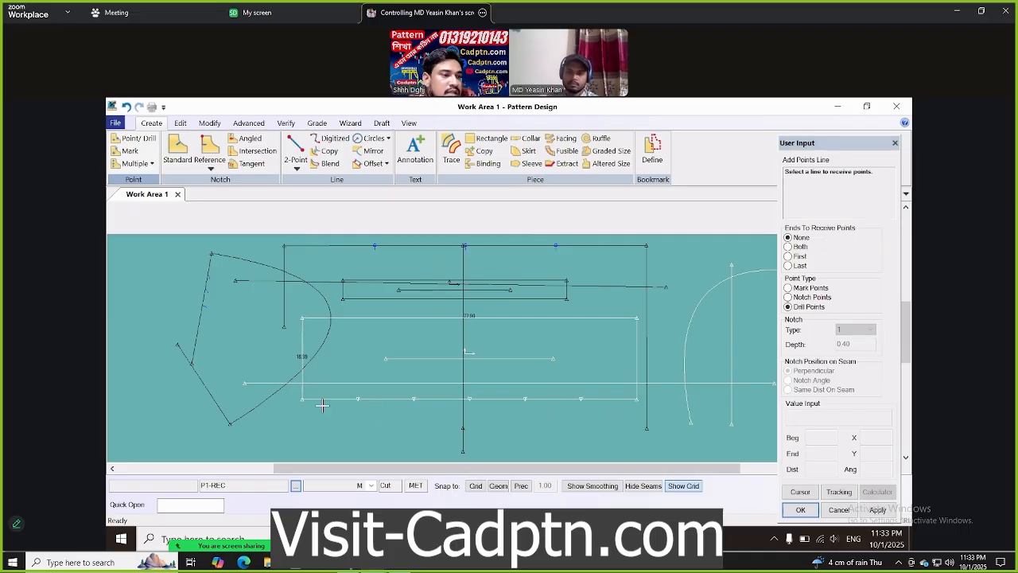
Add six evenly spaced drill points along the upper edge of rectangle P1-REC, with none at the ends, and end the command
click(396, 317)
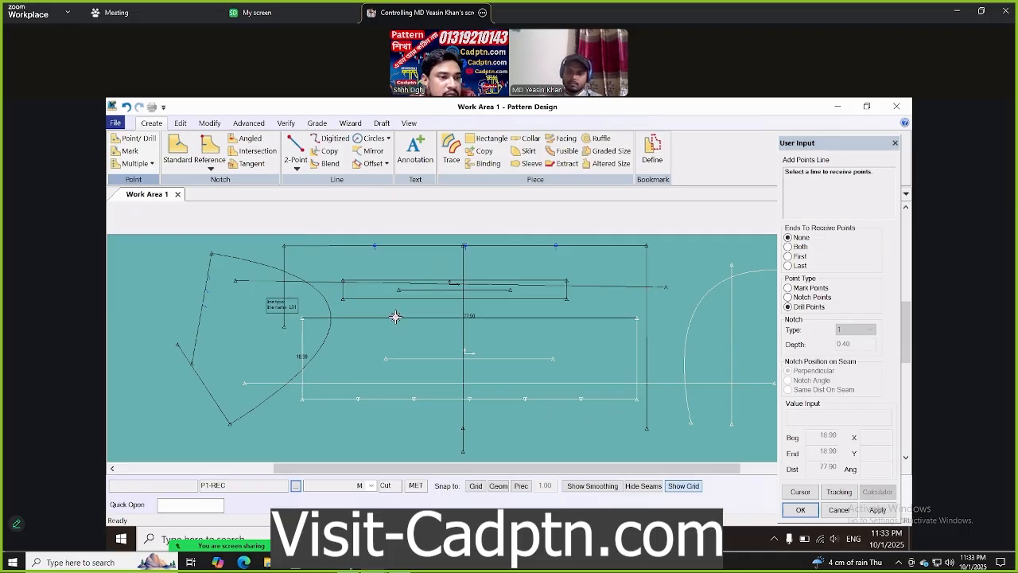
right_click(353, 293)
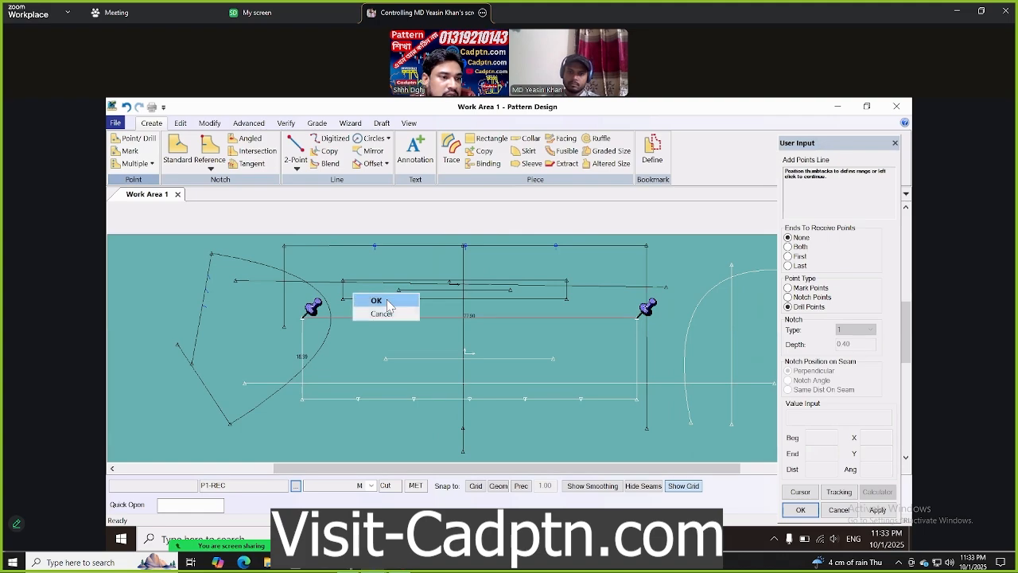
click(376, 297)
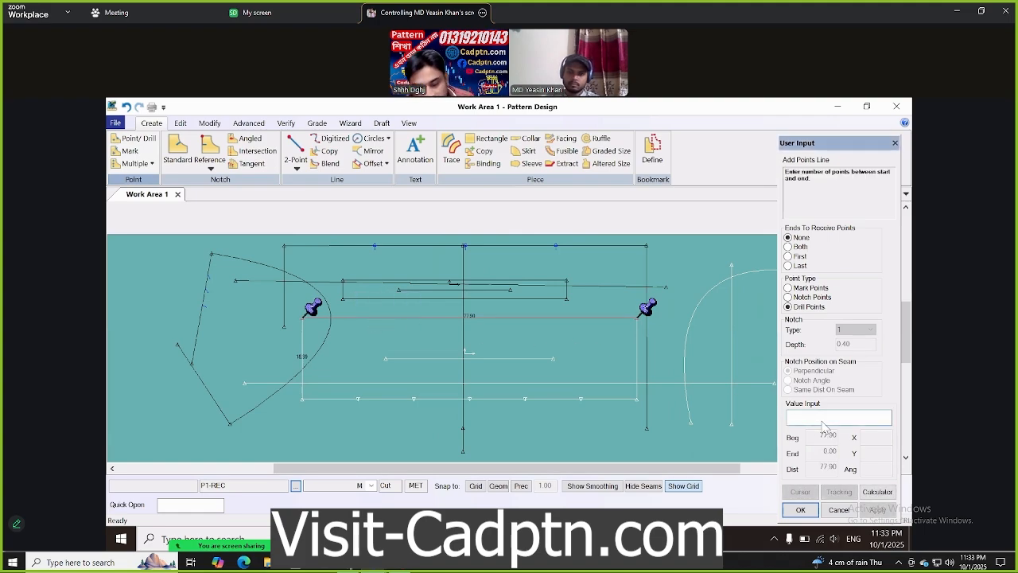
click(800, 510)
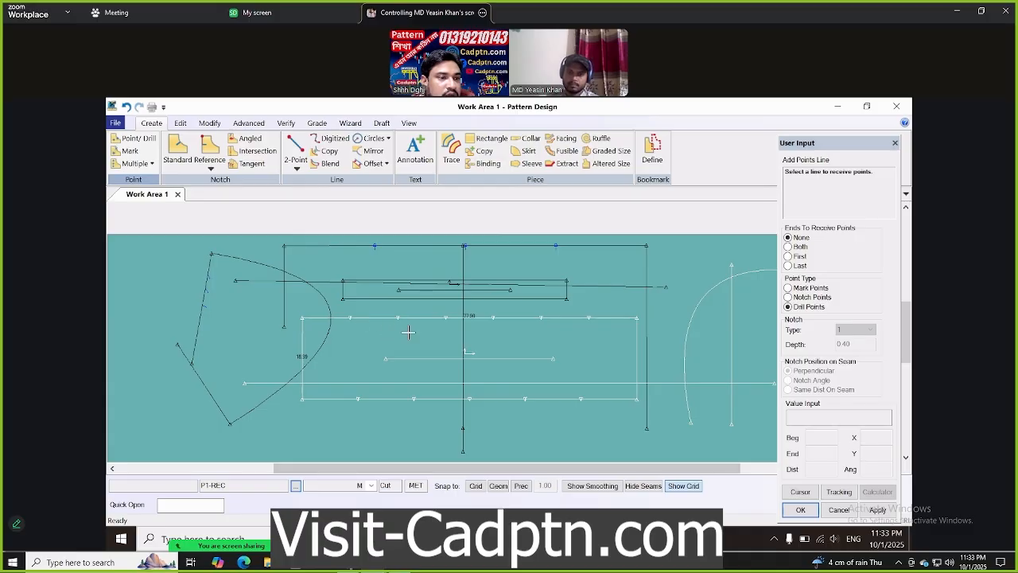
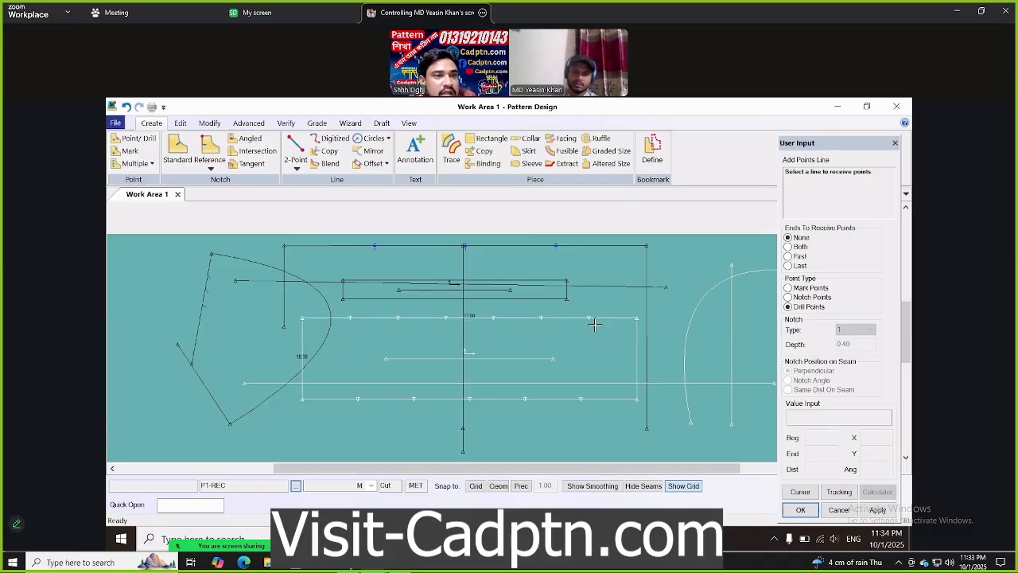
right_click(523, 275)
click(524, 271)
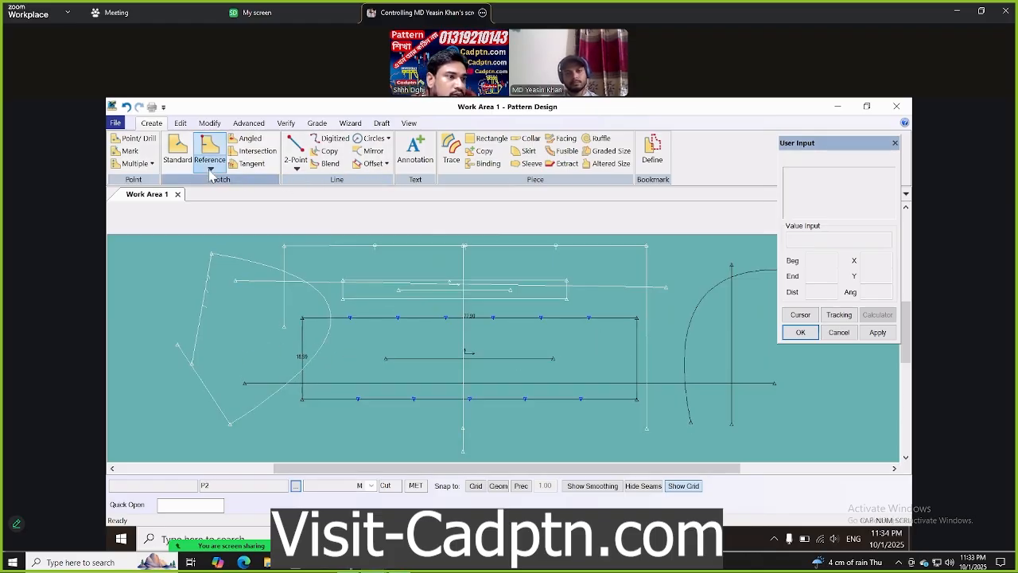
click(137, 163)
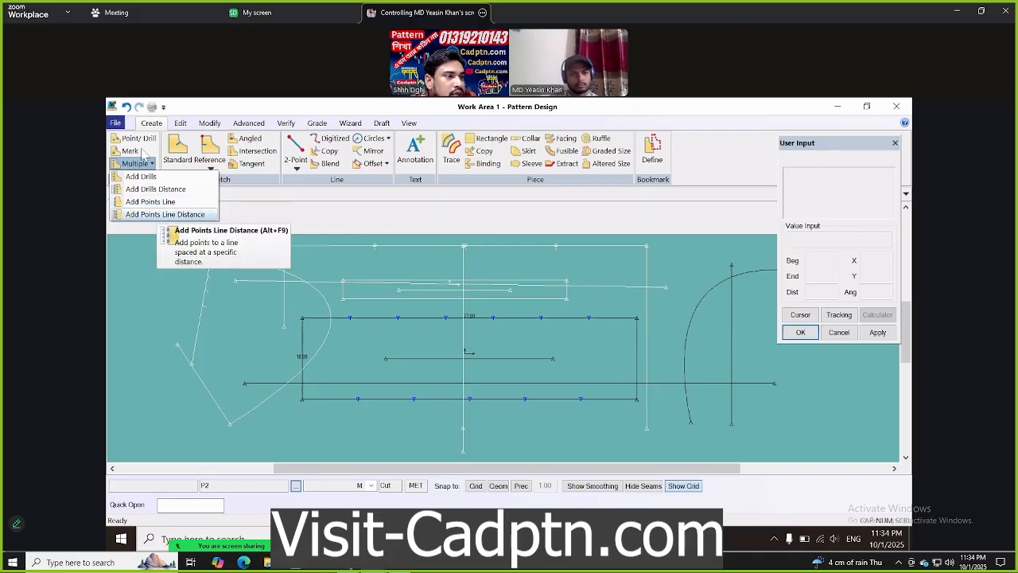
click(151, 124)
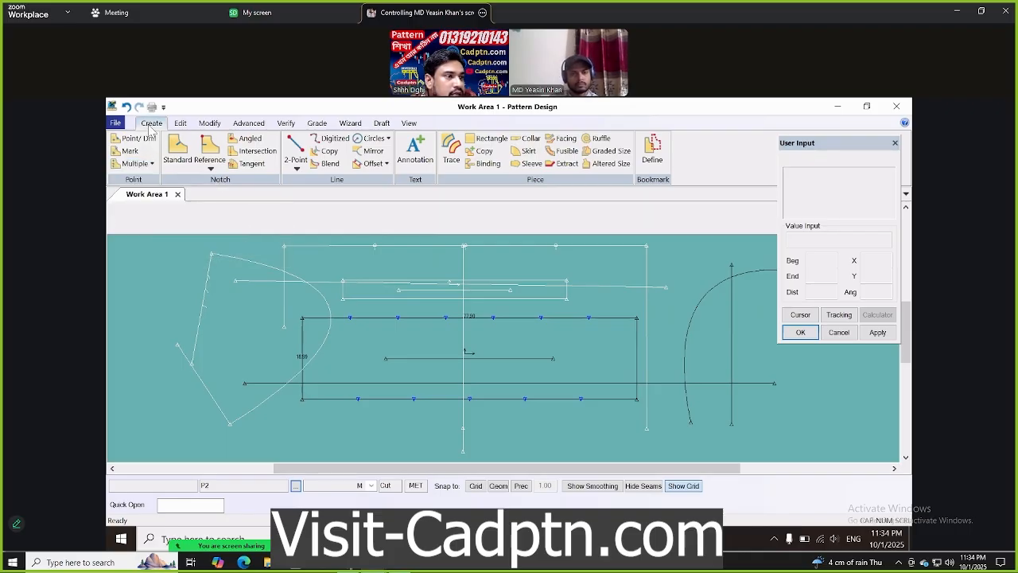
click(209, 155)
click(174, 147)
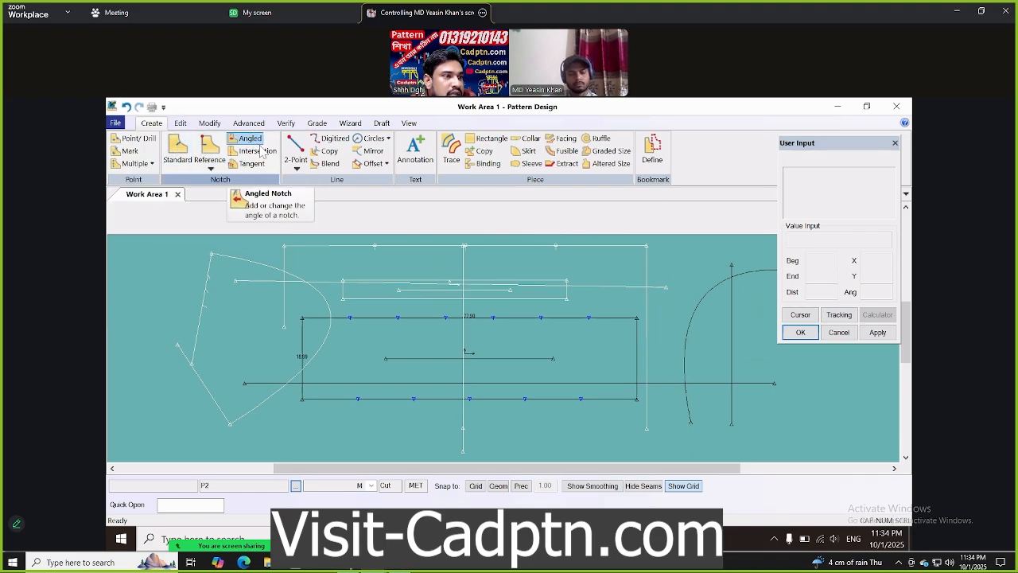
click(258, 151)
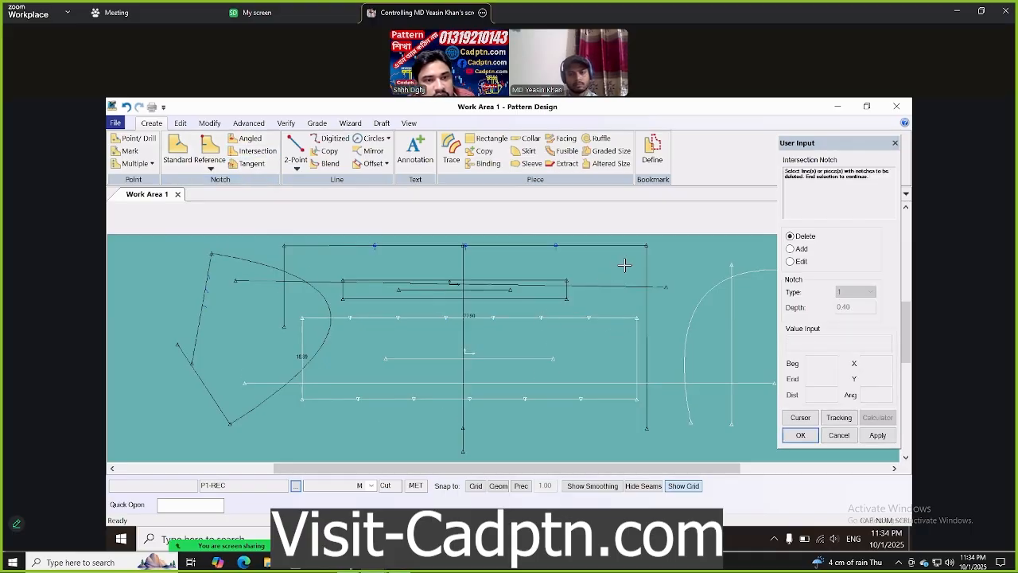
right_click(590, 259)
click(610, 269)
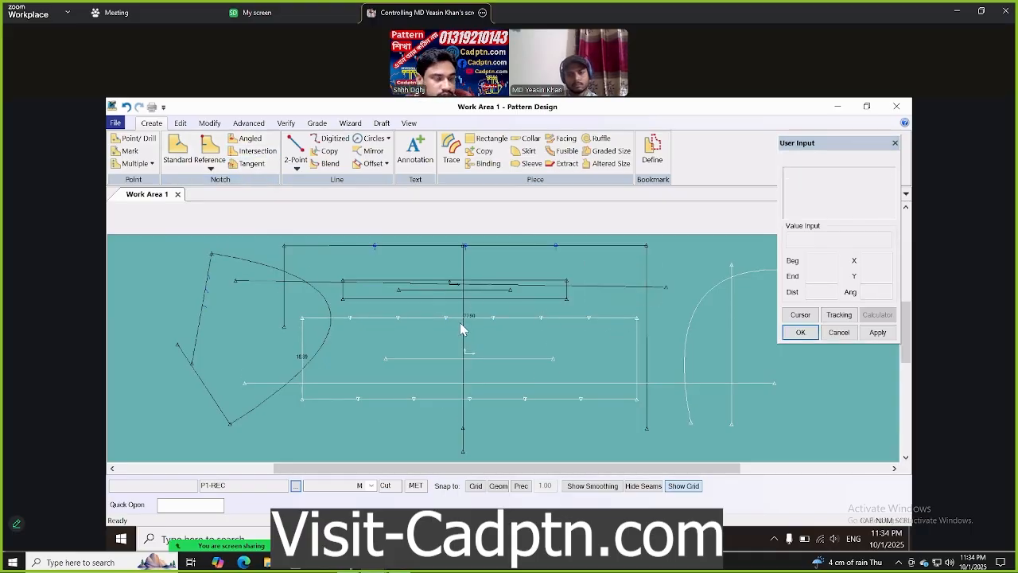
Delete the rectangle piece P1-REC and the piece P2 from the work area
drag(459, 322, 454, 319)
right_click(453, 319)
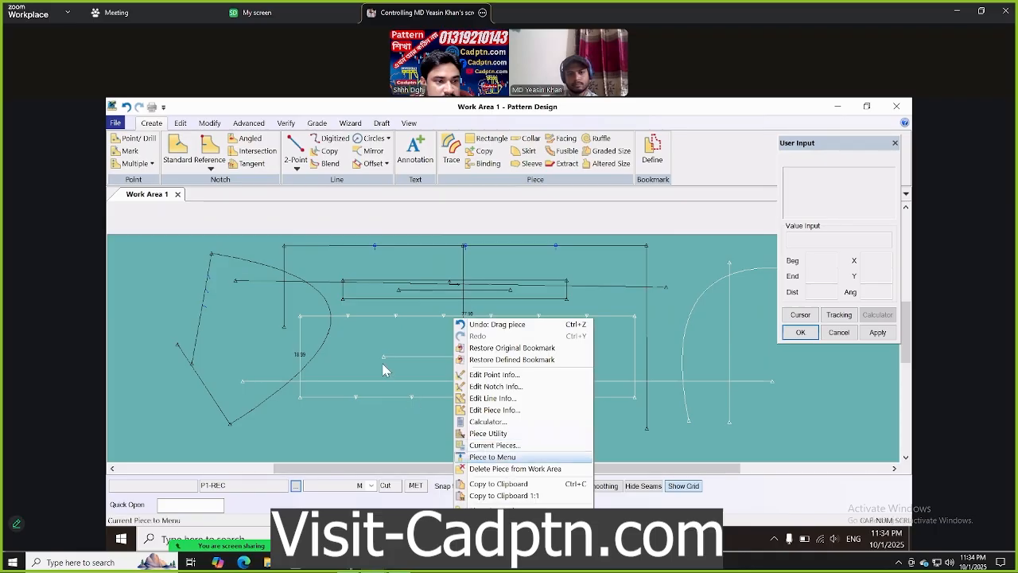
right_click(390, 278)
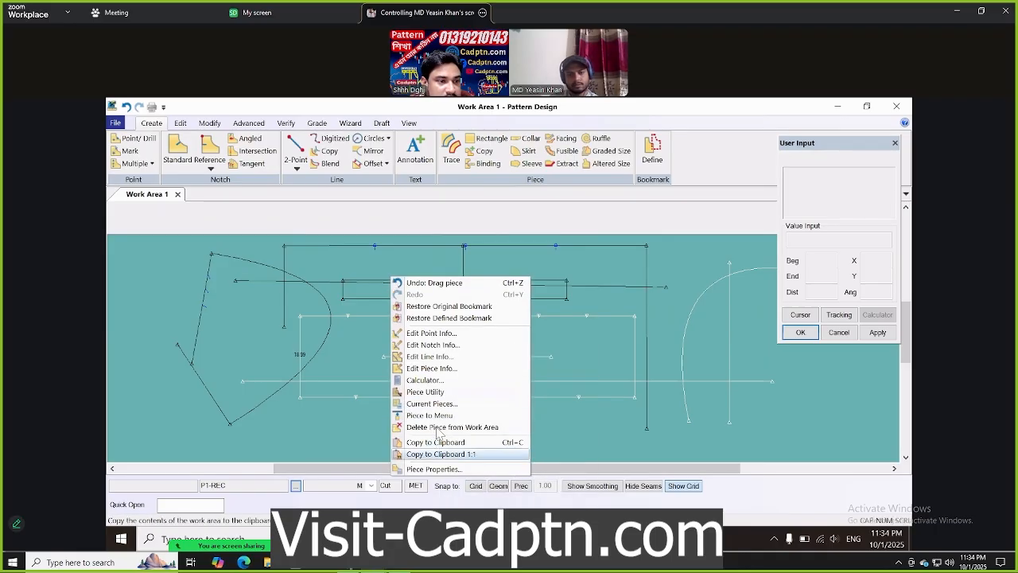
click(493, 429)
right_click(448, 305)
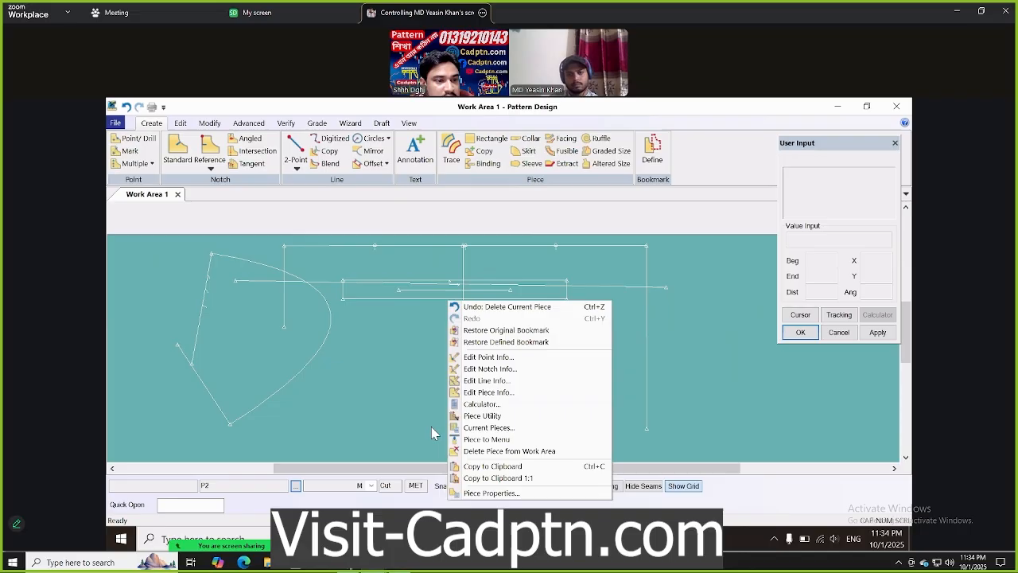
click(521, 450)
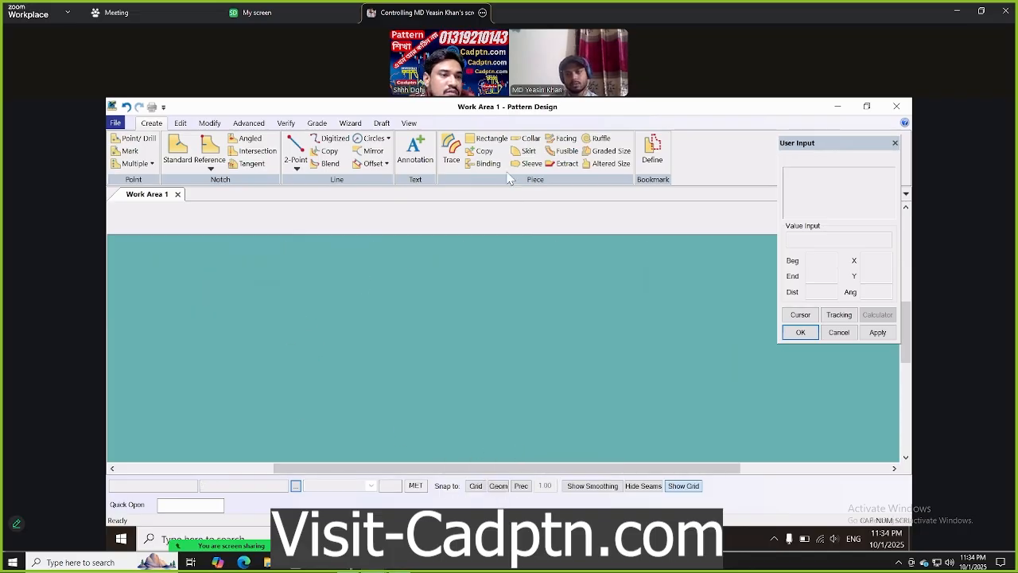
Draw a wide rectangle piece across the middle of the empty work area, accept the name P3, and end the Rectangle command
click(487, 139)
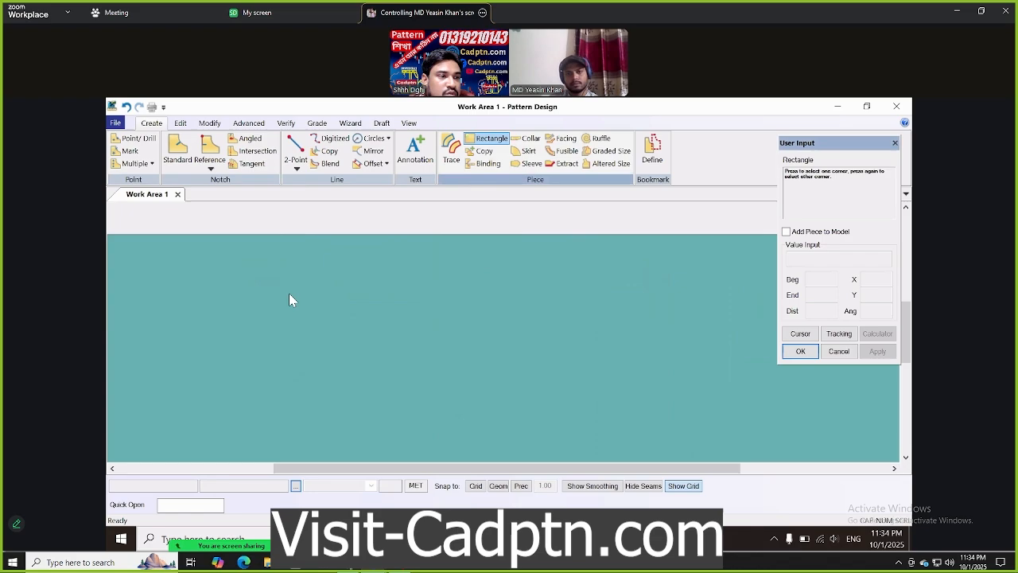
click(221, 279)
click(615, 378)
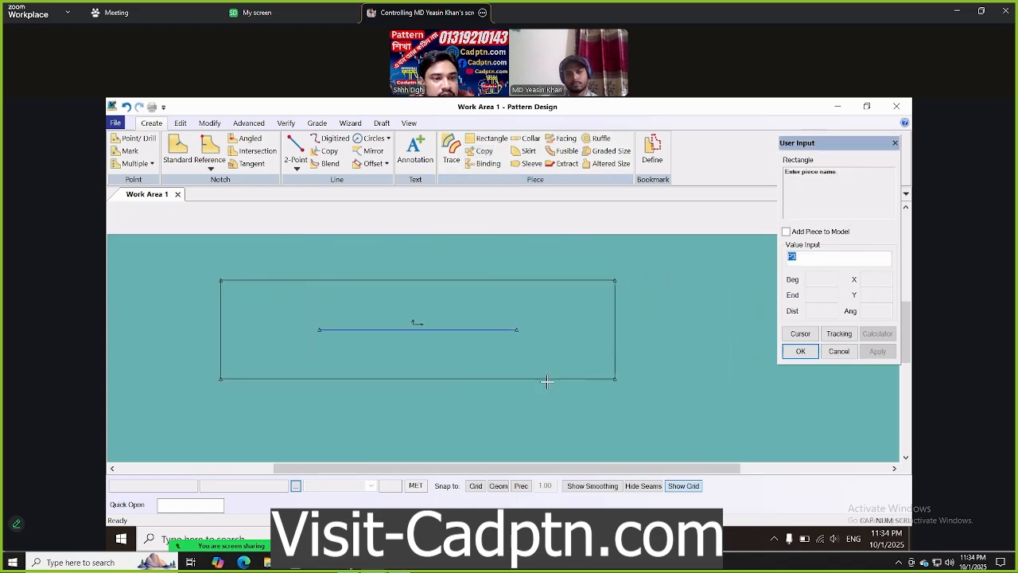
right_click(454, 246)
click(459, 253)
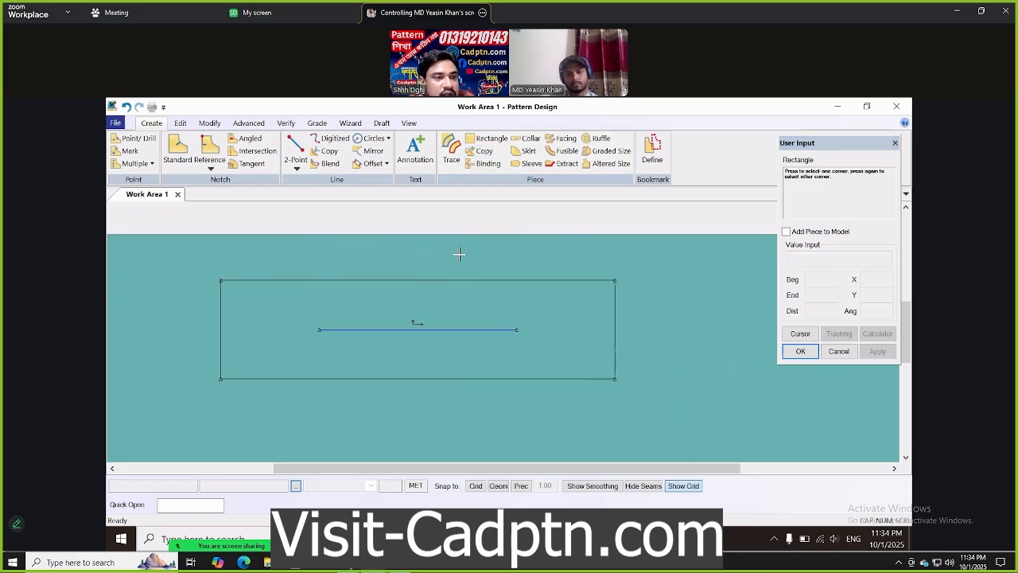
right_click(459, 261)
click(449, 256)
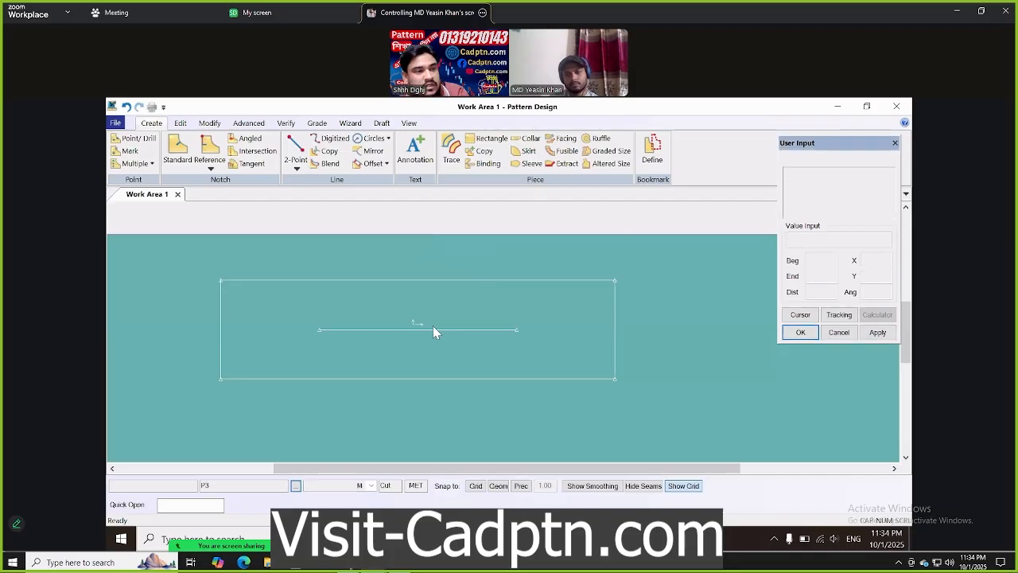
Add the annotation 01-10-25 just above the grain line of rectangle P3, with Default character size and 0.00 font rotation
click(181, 123)
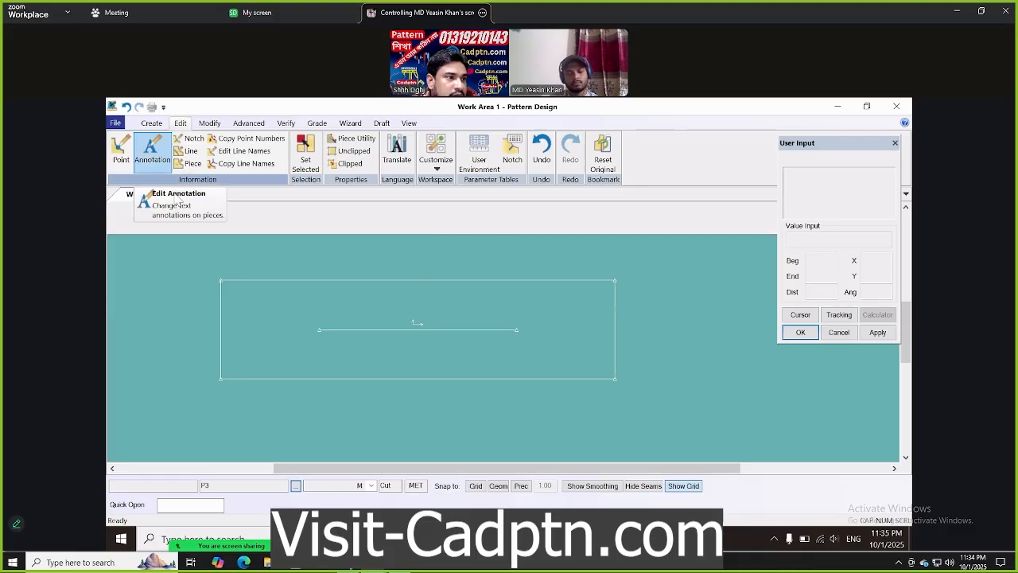
click(152, 151)
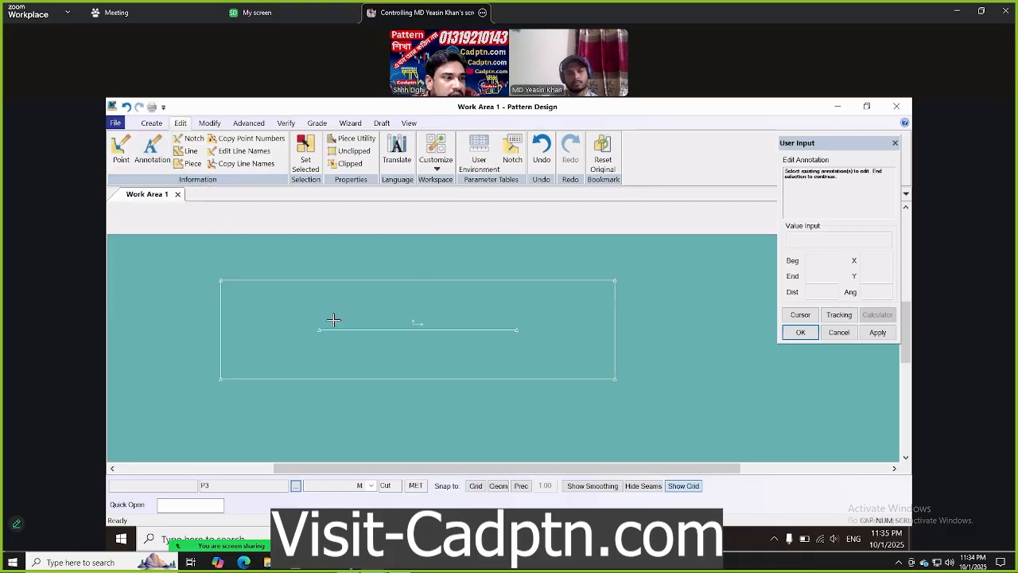
click(151, 124)
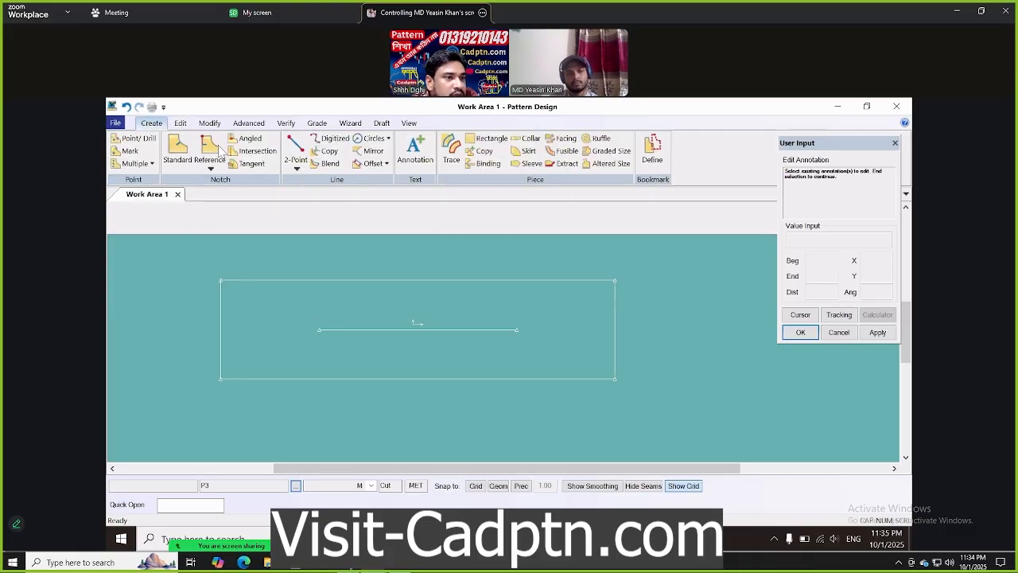
click(415, 150)
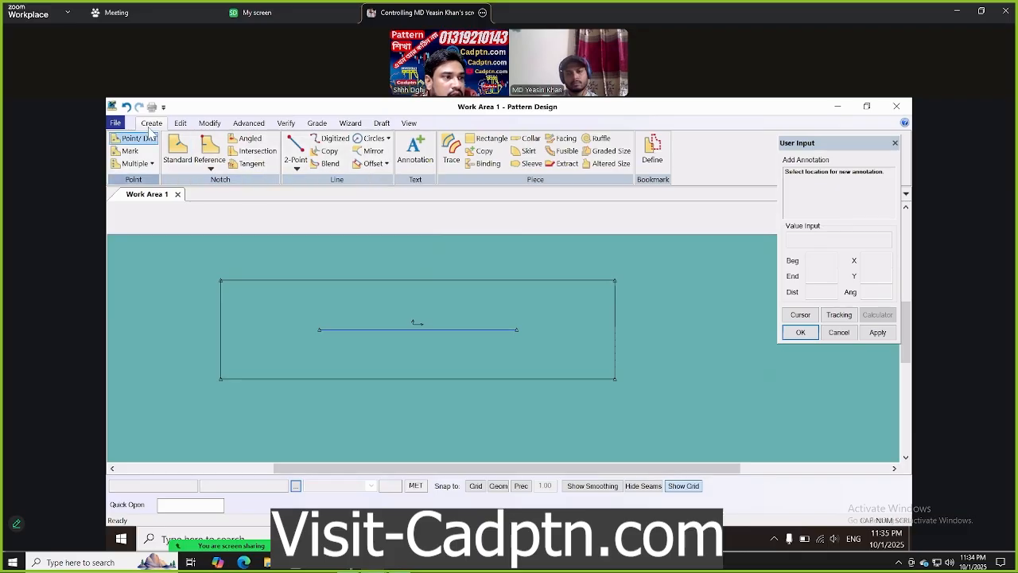
click(372, 311)
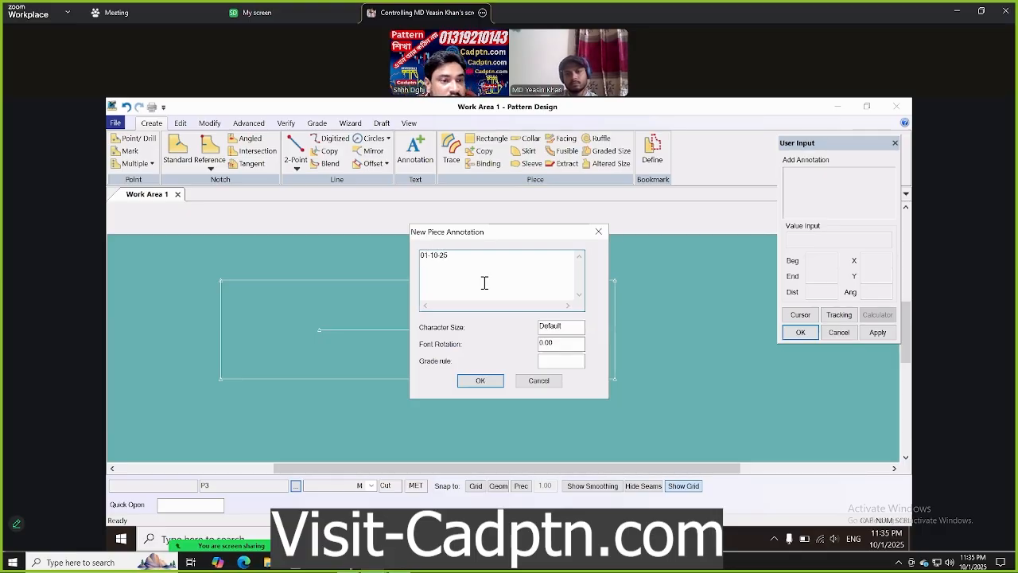
click(482, 381)
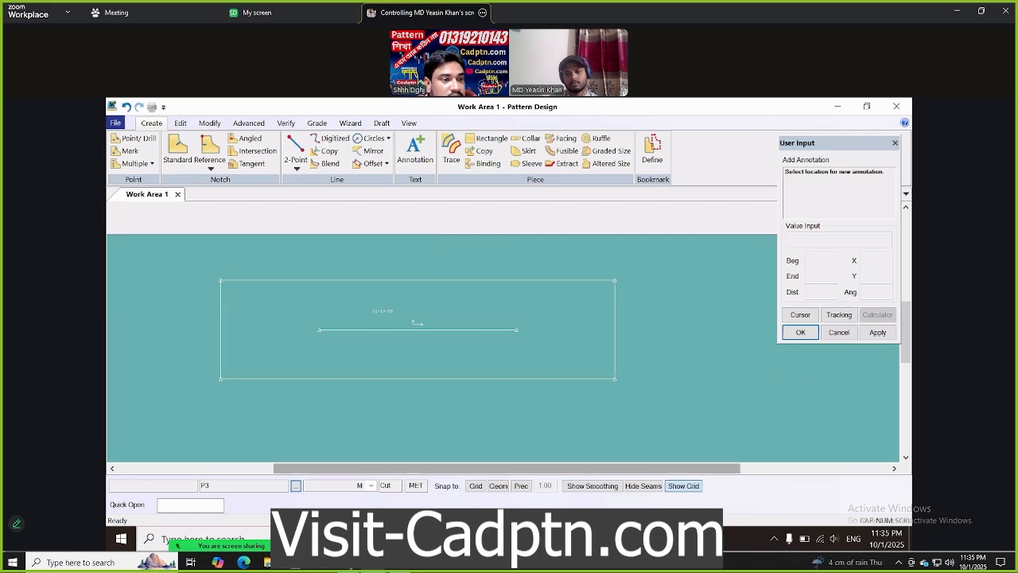
Edit the date annotation on rectangle P3 so that it reads 10-10-25
click(180, 123)
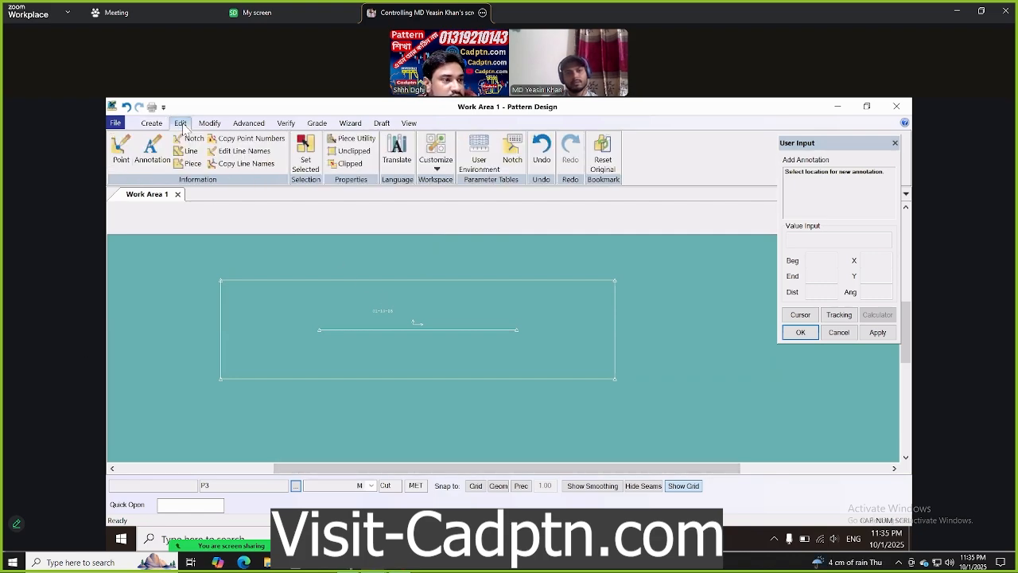
click(152, 151)
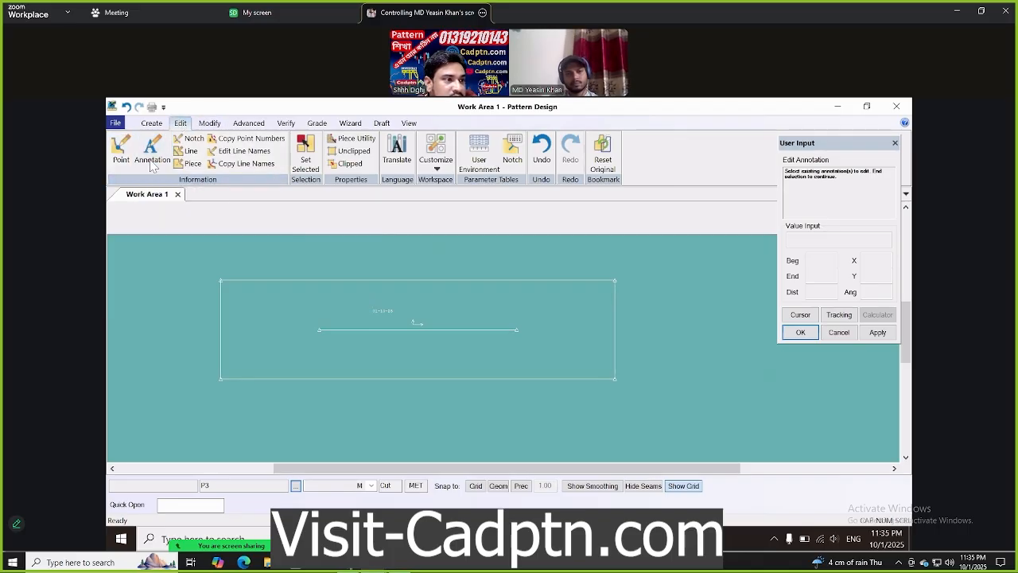
right_click(639, 255)
click(639, 254)
click(438, 256)
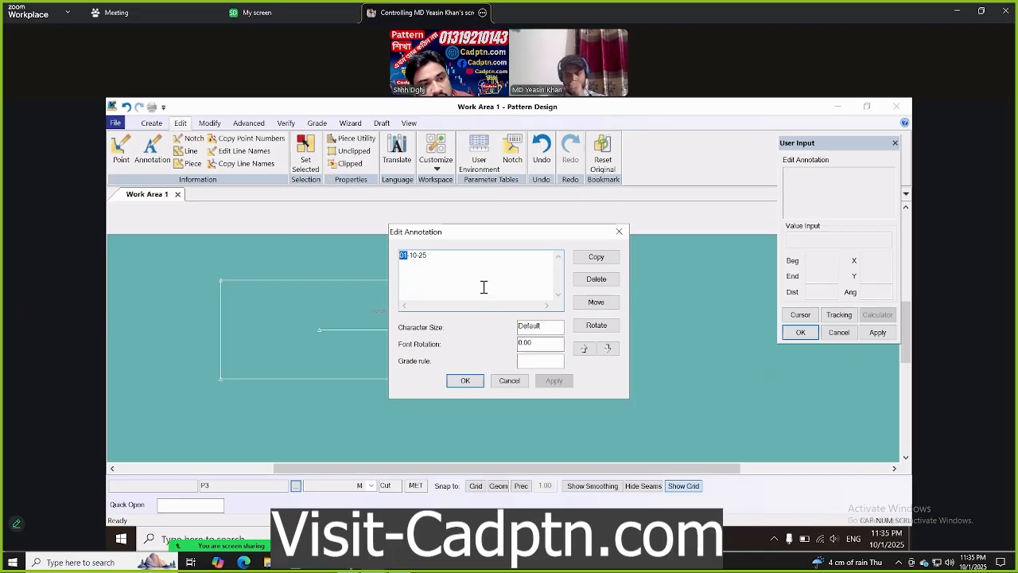
text(10)
click(554, 381)
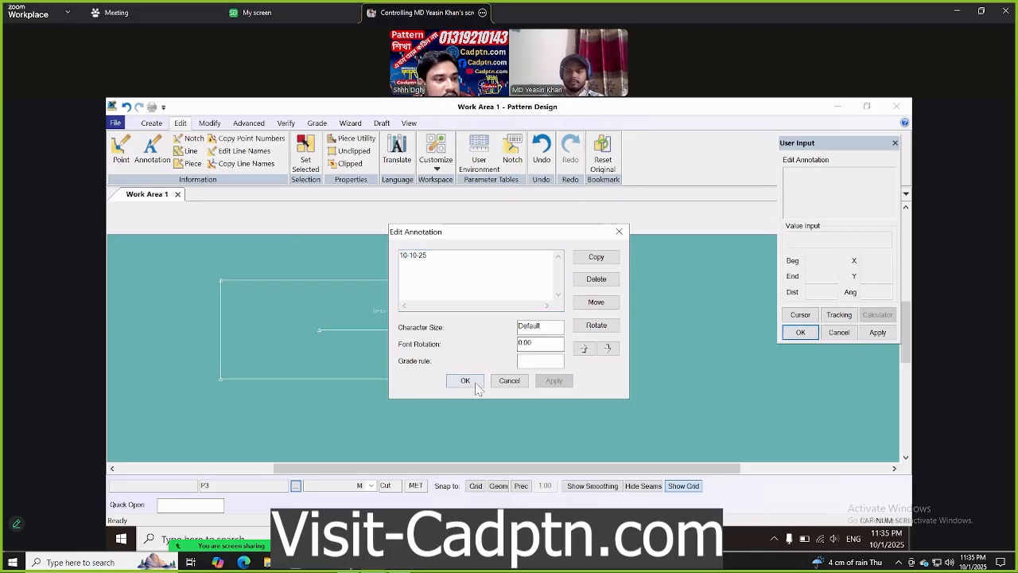
click(466, 381)
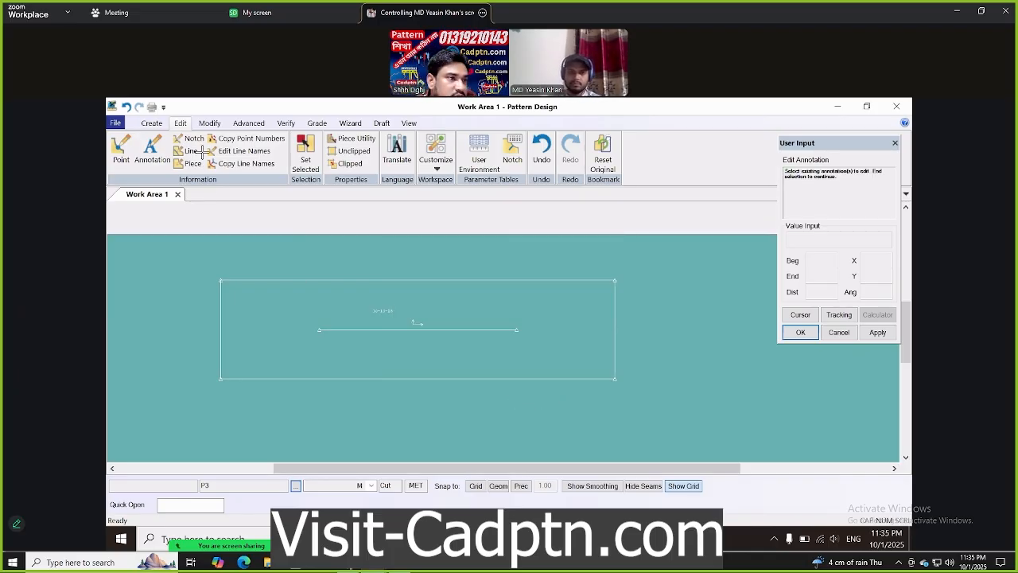
Start a Digitized Line inside rectangle P3 and draw a zigzag of five straight segments across its upper edge
click(153, 124)
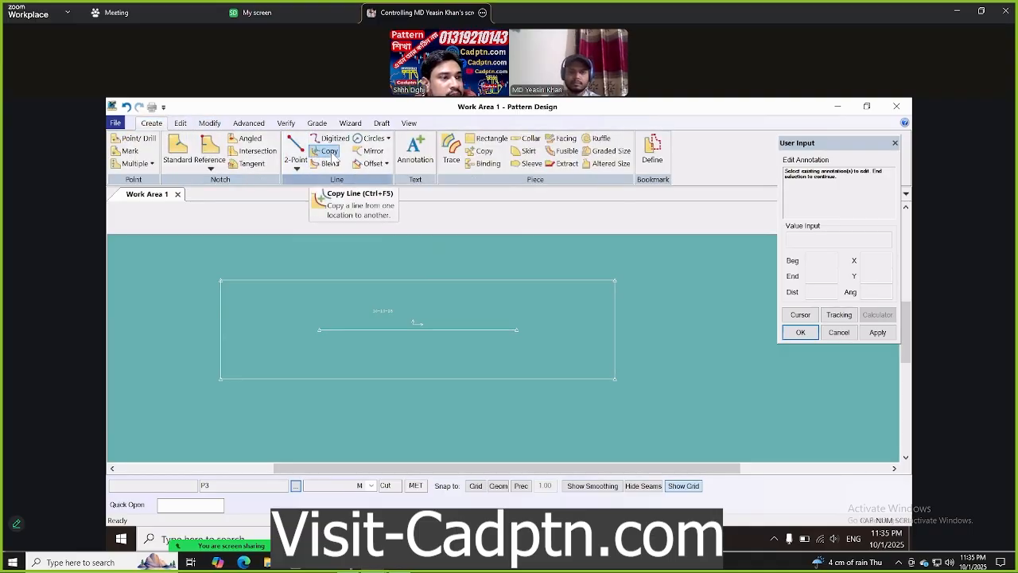
click(328, 138)
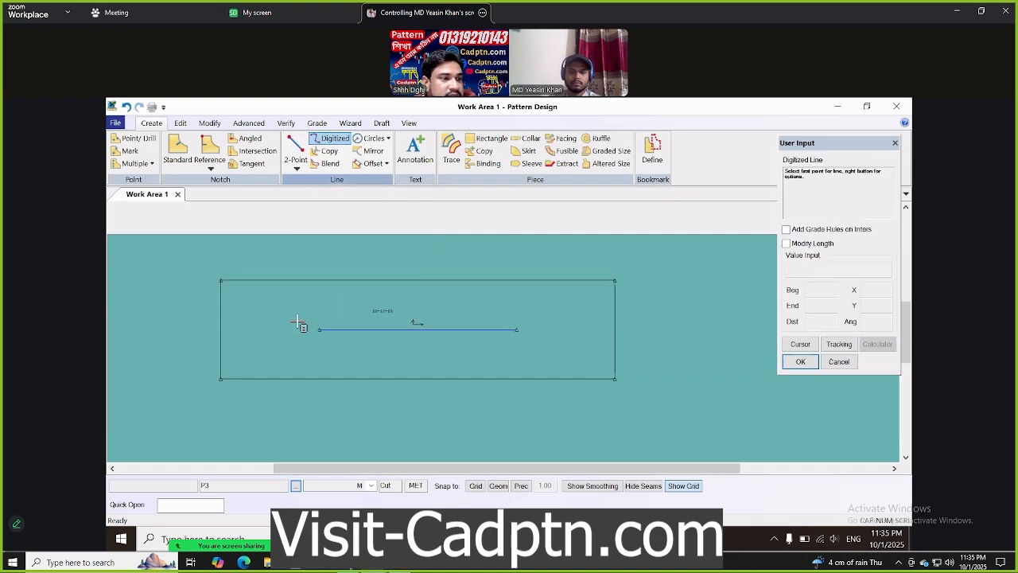
click(271, 330)
click(303, 258)
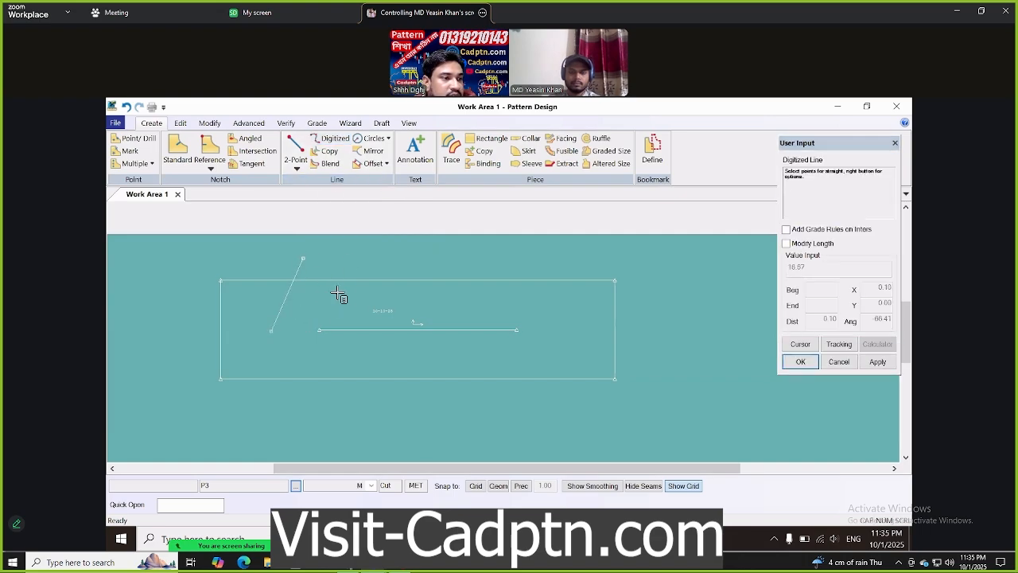
click(379, 301)
click(447, 247)
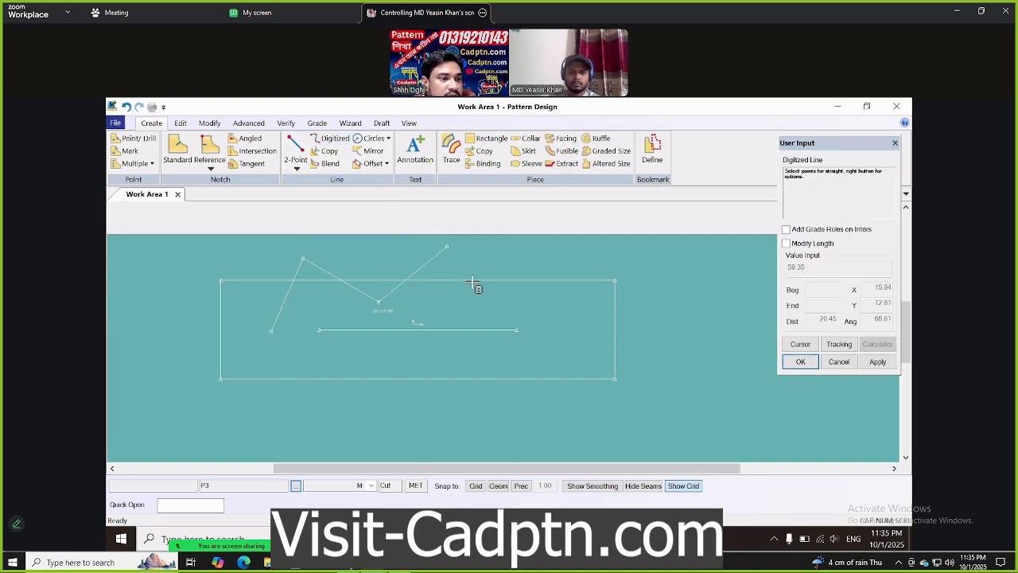
click(500, 312)
click(577, 247)
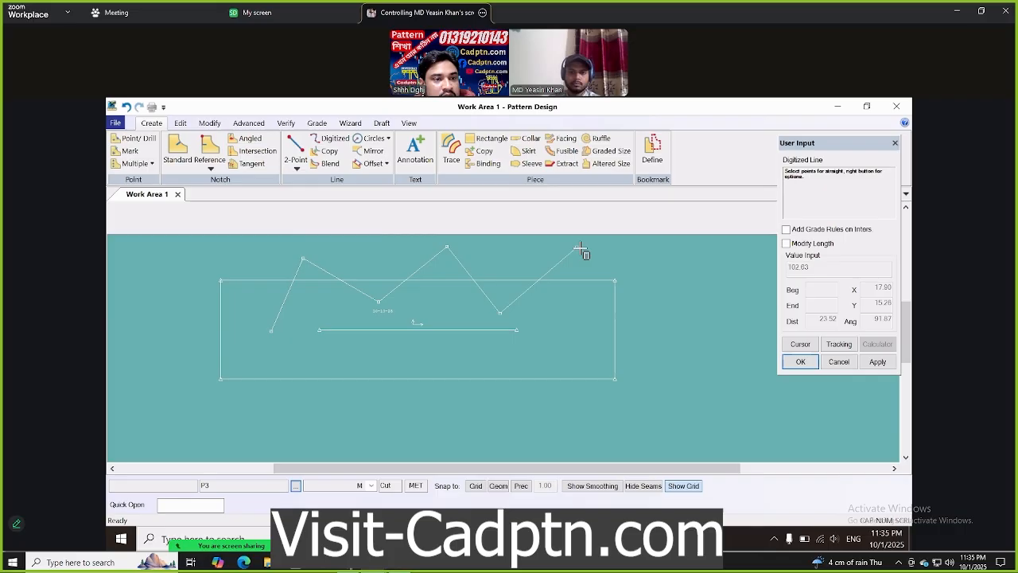
Continue the digitized line with a 2 Point - Curve bulging past P3's right side and ending below its lower edge
right_click(620, 264)
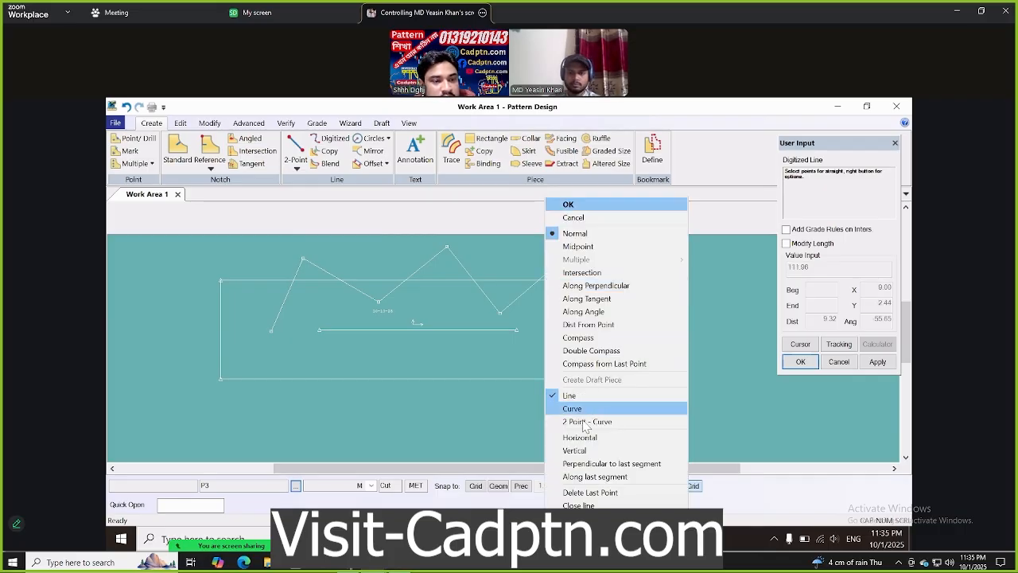
click(573, 408)
click(517, 412)
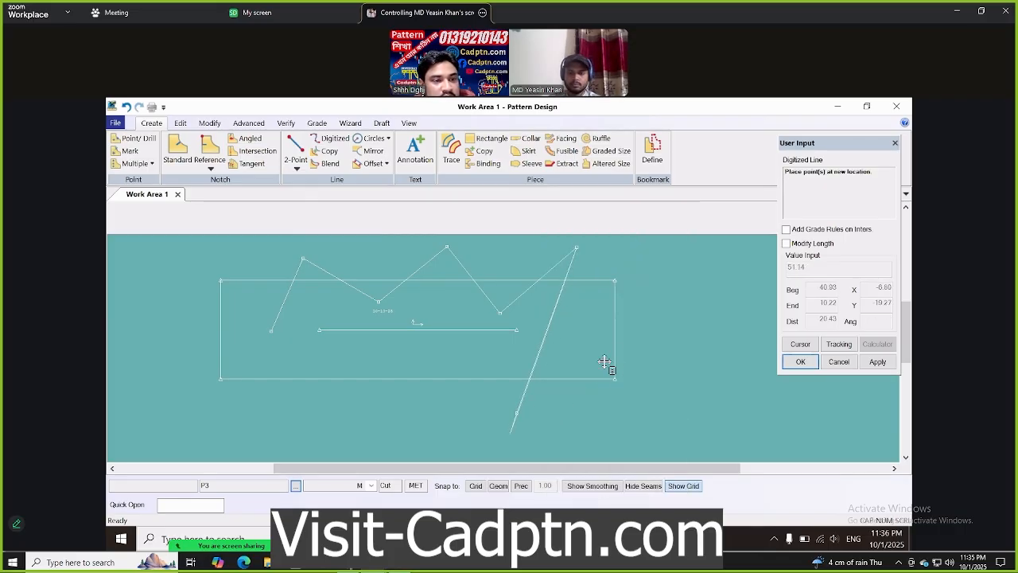
click(646, 333)
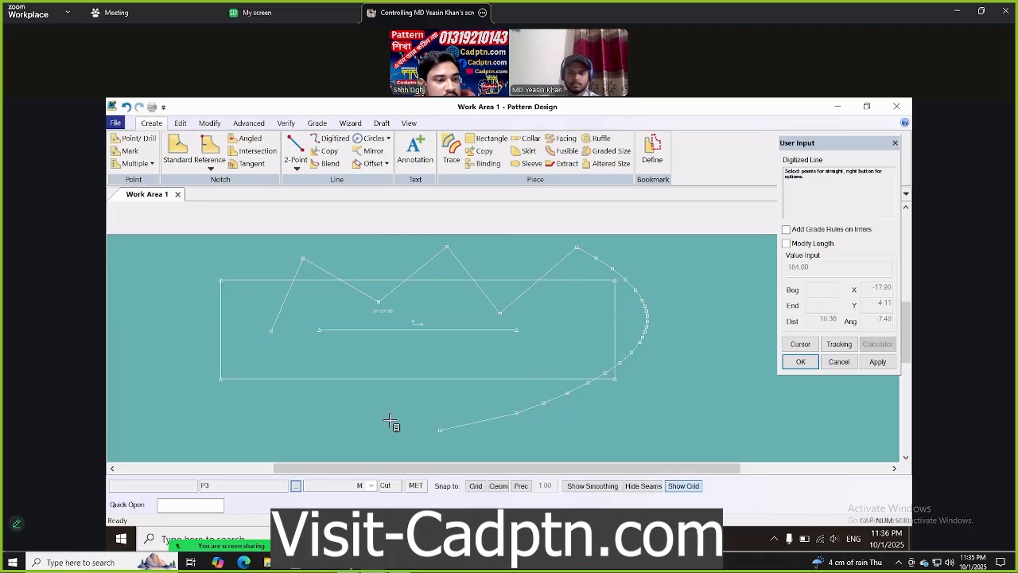
Switch the digitized line to Curve and extend it smoothly below rectangle P3 and up past its left side
right_click(482, 325)
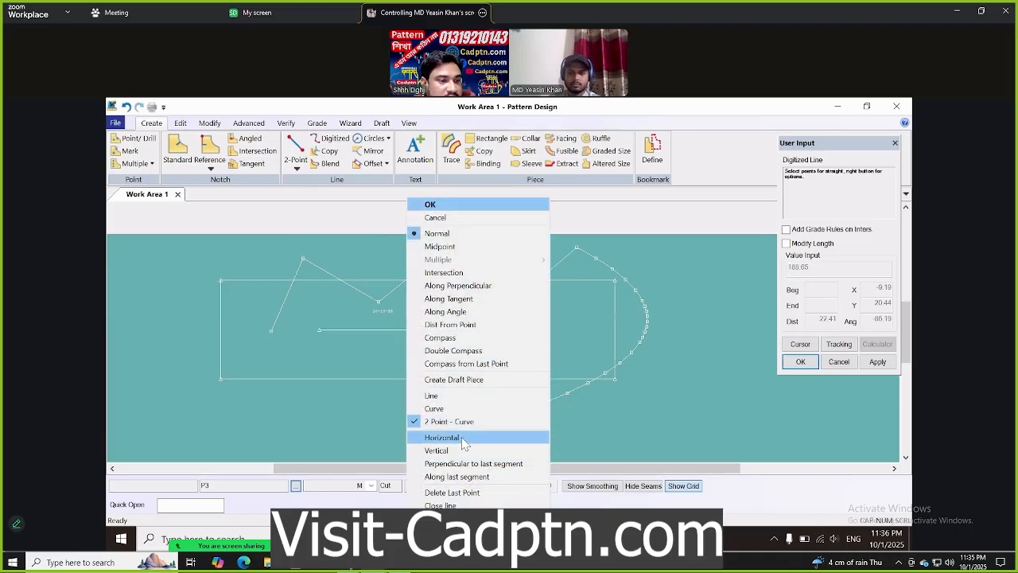
click(433, 408)
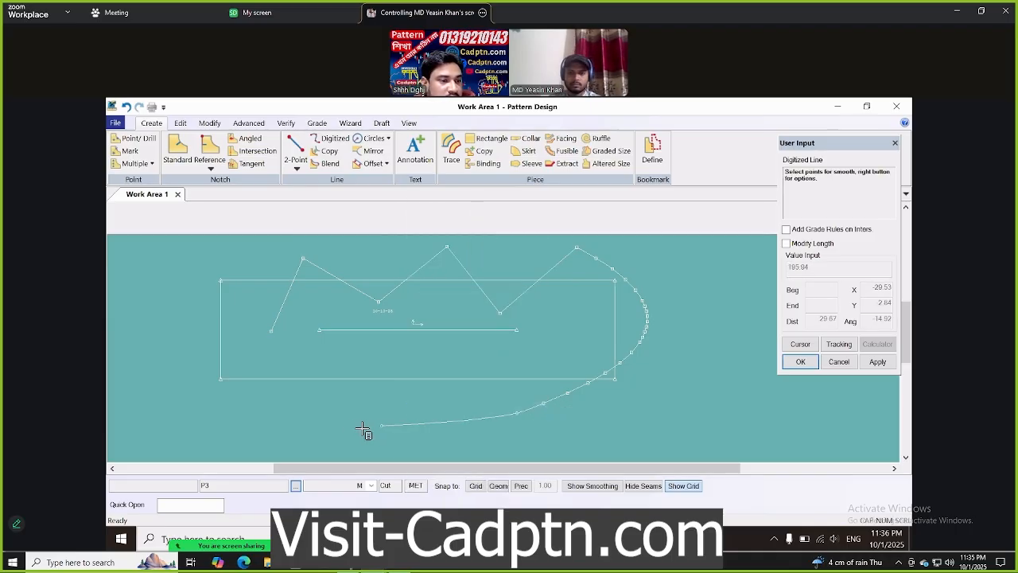
click(277, 437)
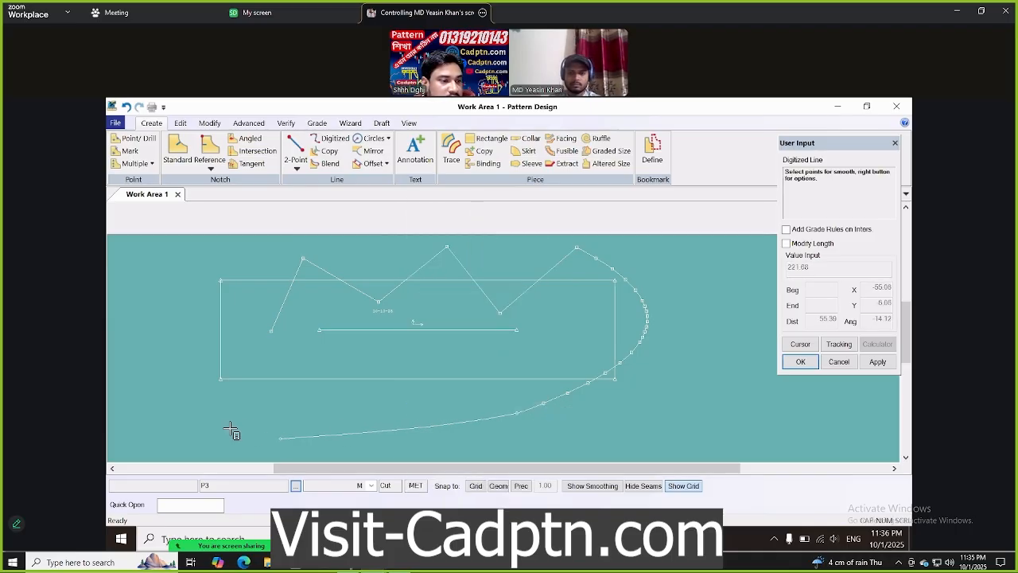
click(181, 317)
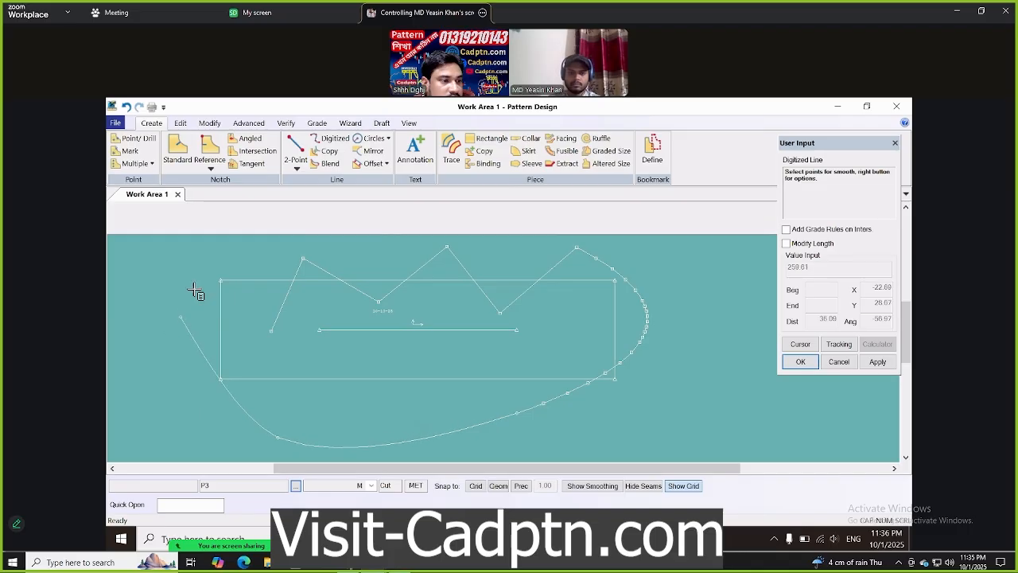
Finish the digitized curve with points crossing the rectangle's lower edge, looping beyond its right end and ending below, then exit the Digitized line command
click(534, 360)
click(694, 291)
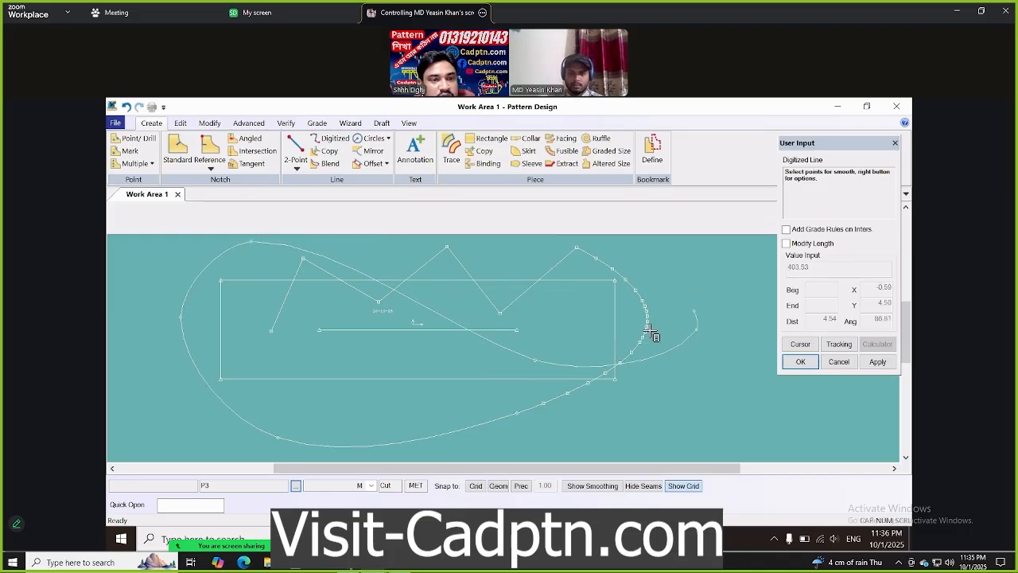
click(664, 410)
right_click(678, 276)
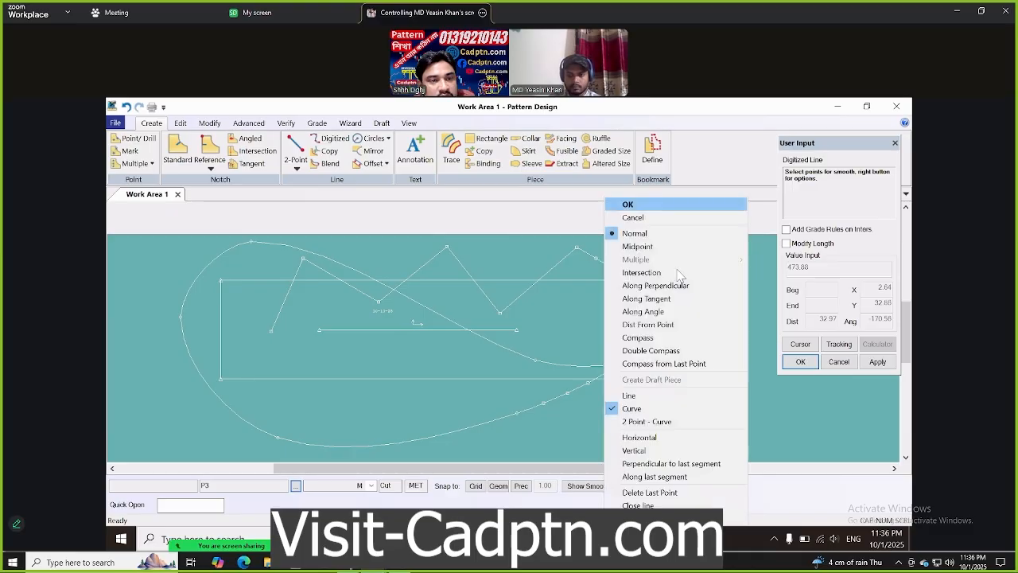
click(652, 207)
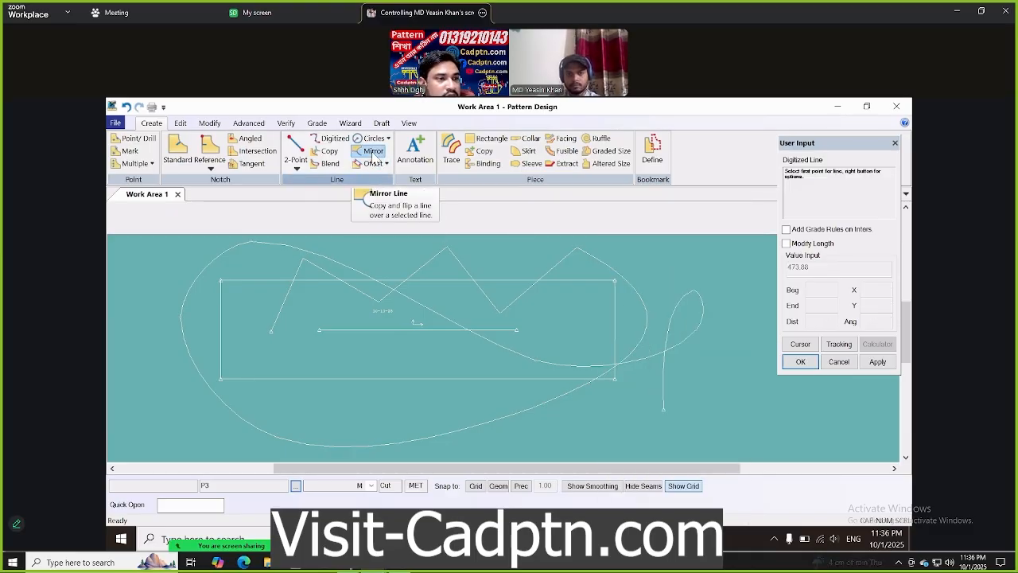
right_click(283, 279)
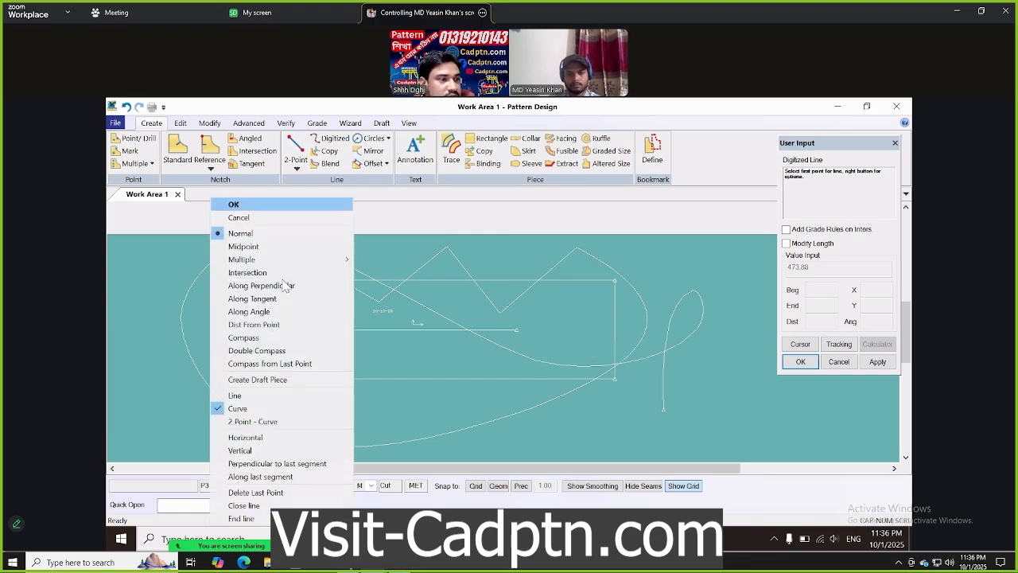
click(239, 205)
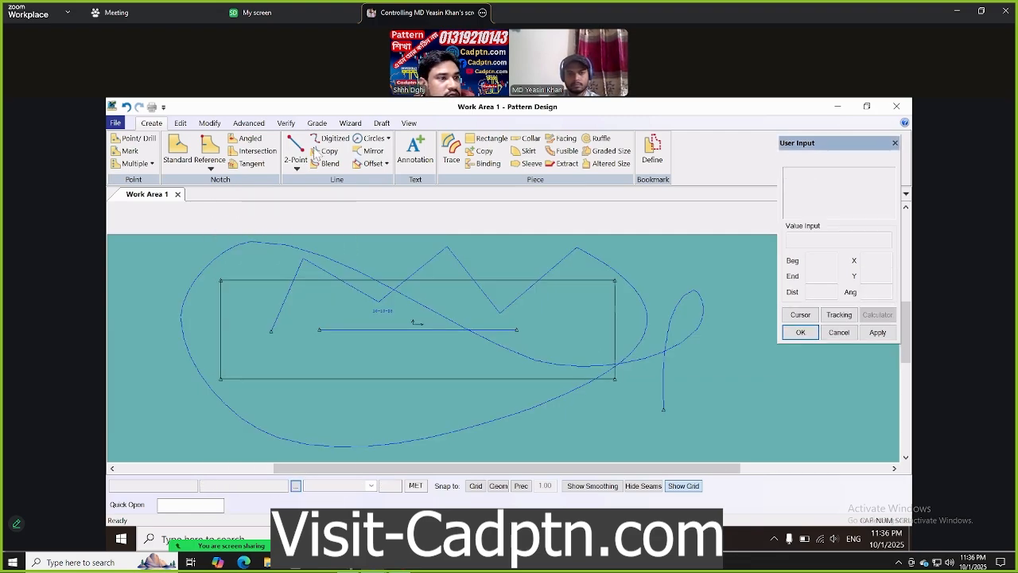
Mirror the large rectangle's left edge across its right edge with the Mirror Line command
click(408, 123)
click(241, 151)
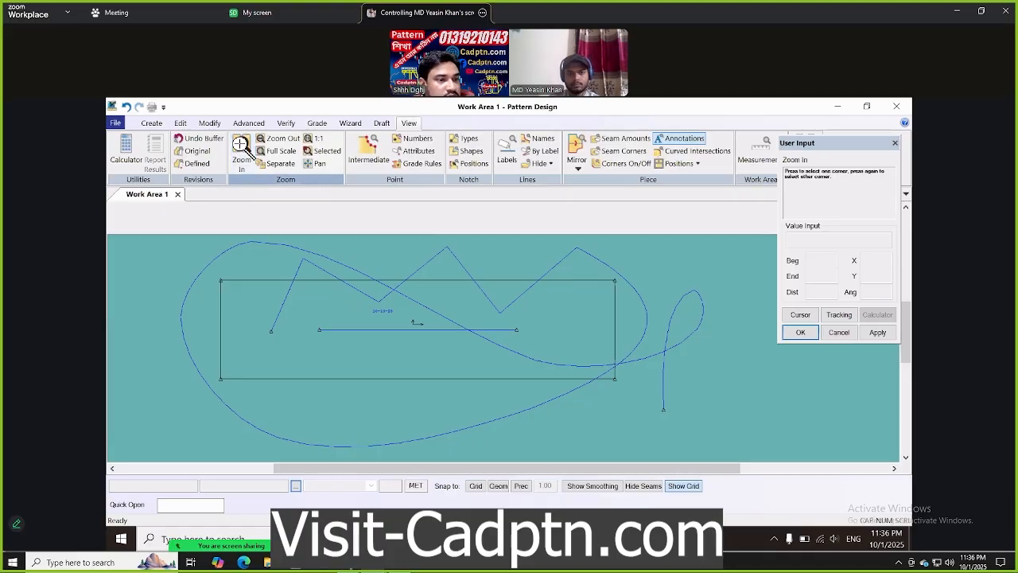
click(172, 246)
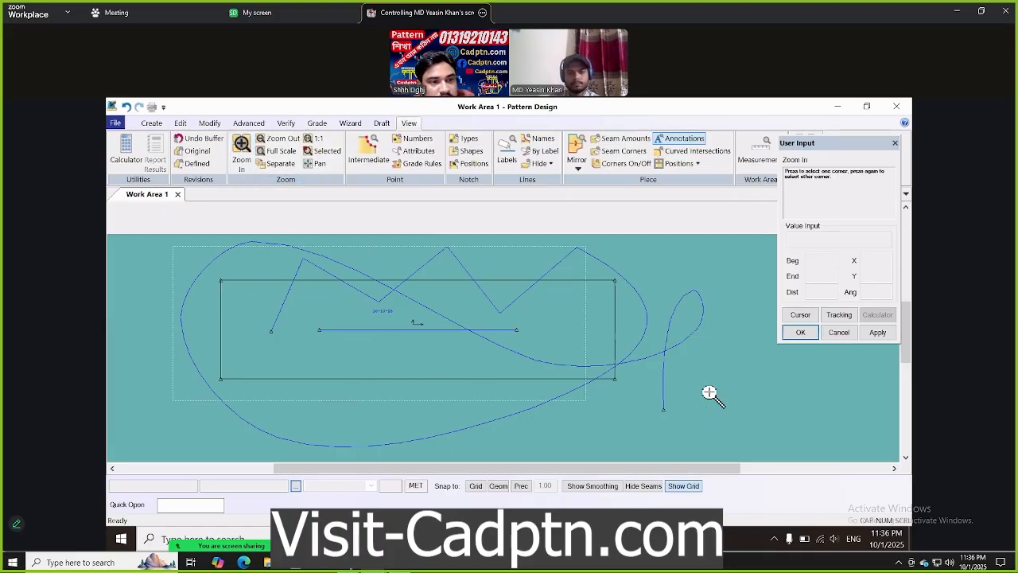
click(839, 411)
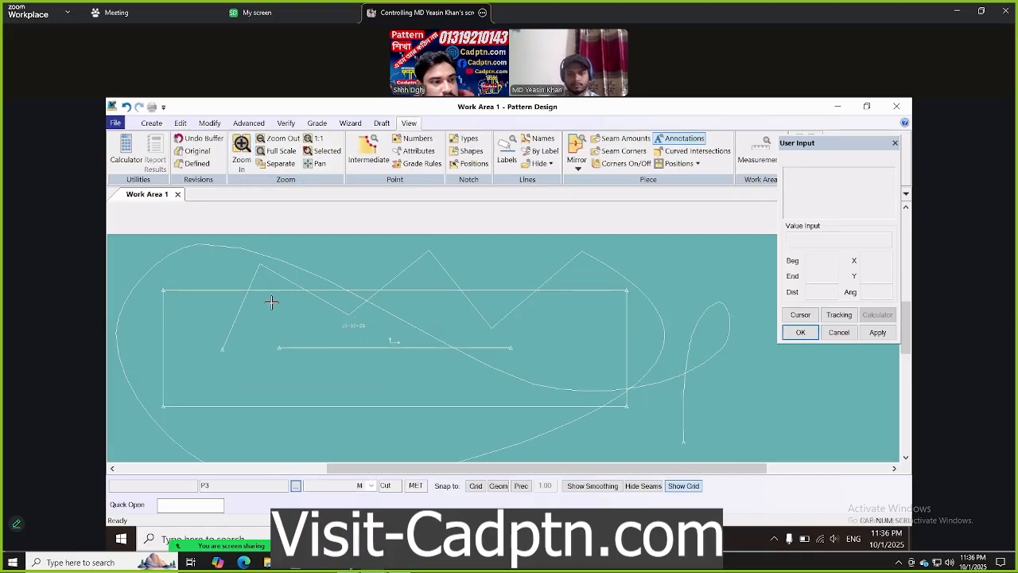
middle_drag(397, 380, 364, 354)
click(291, 151)
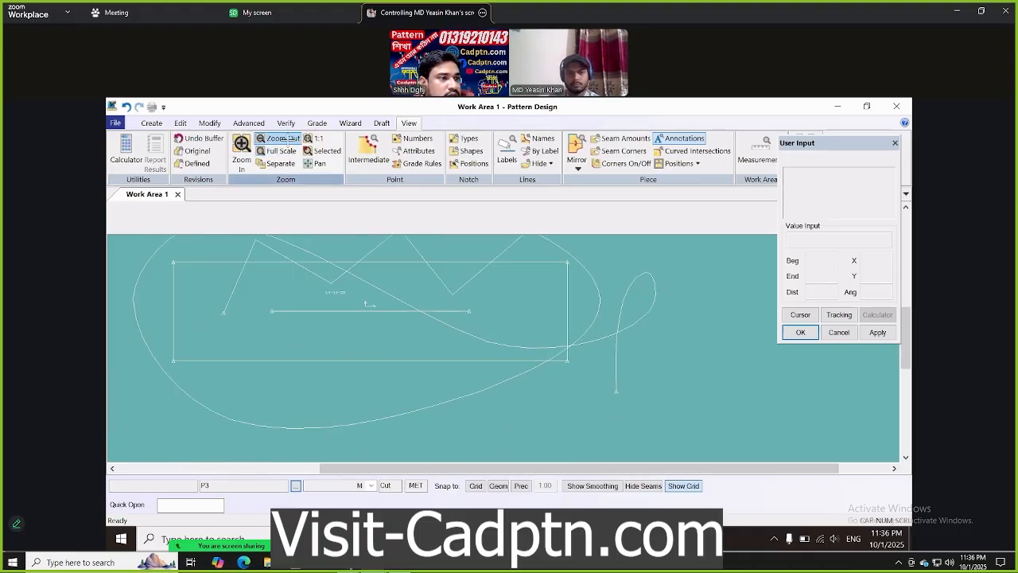
middle_drag(382, 338, 214, 300)
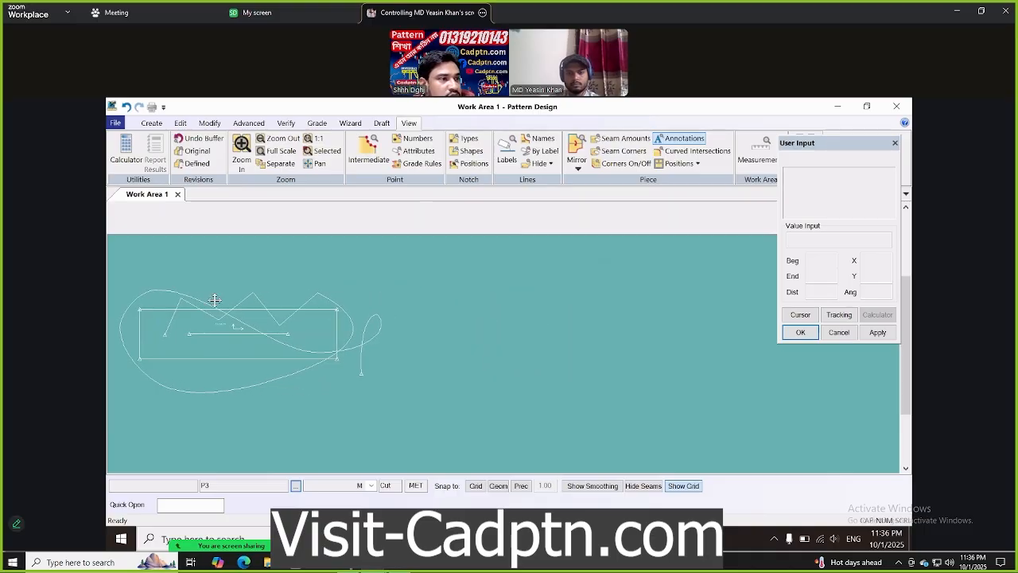
click(151, 122)
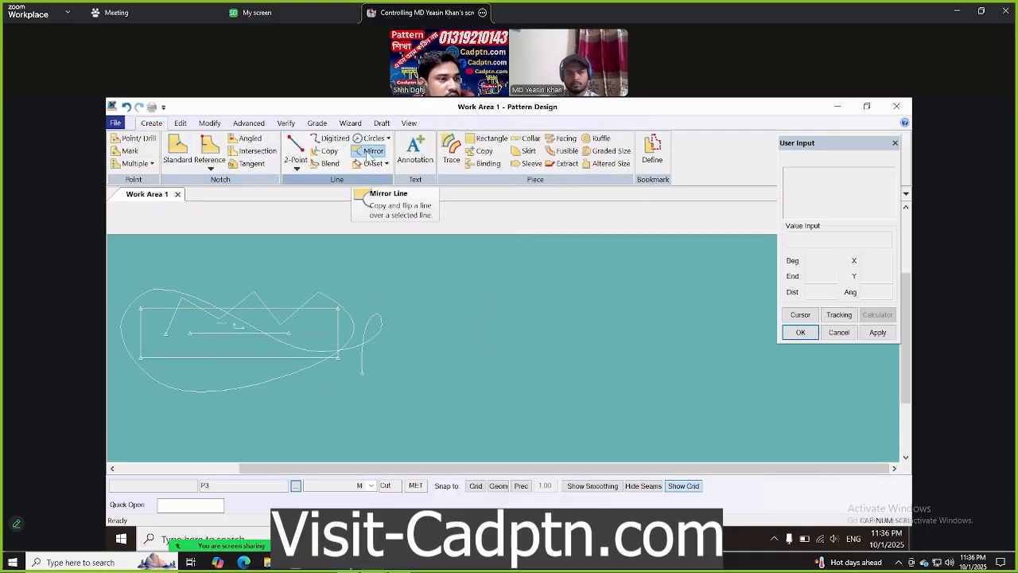
click(141, 324)
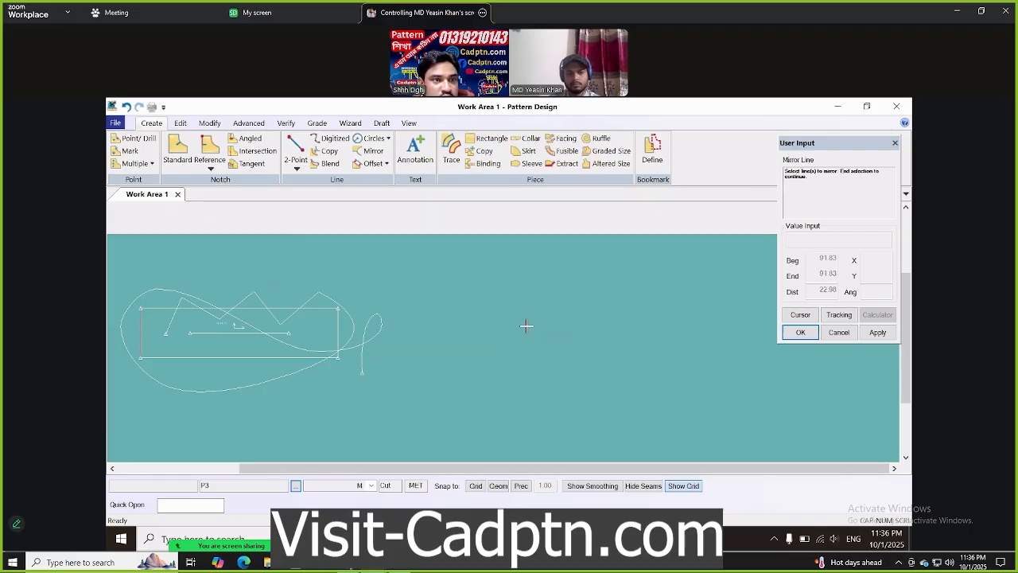
right_click(450, 296)
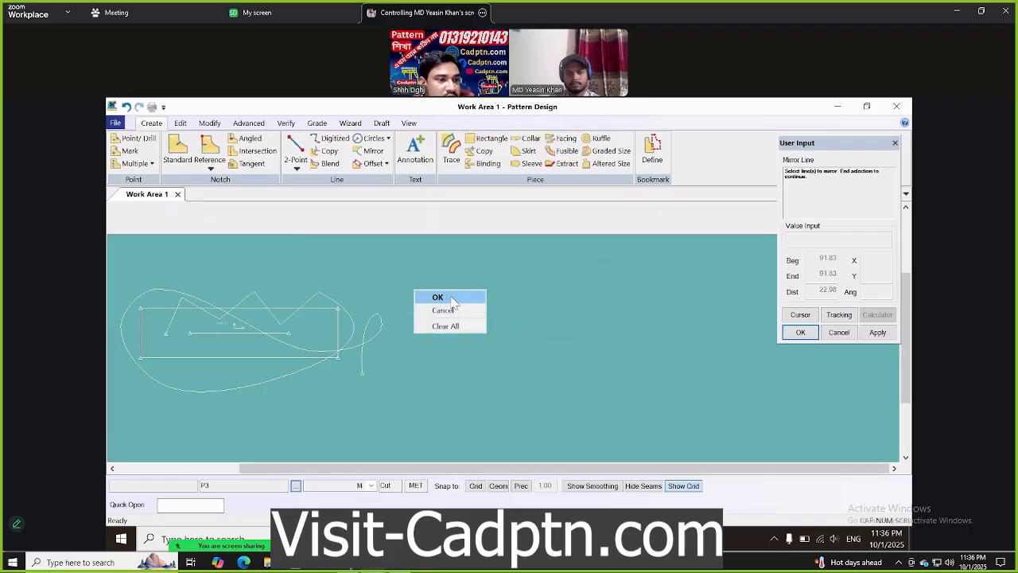
key(Return)
click(339, 333)
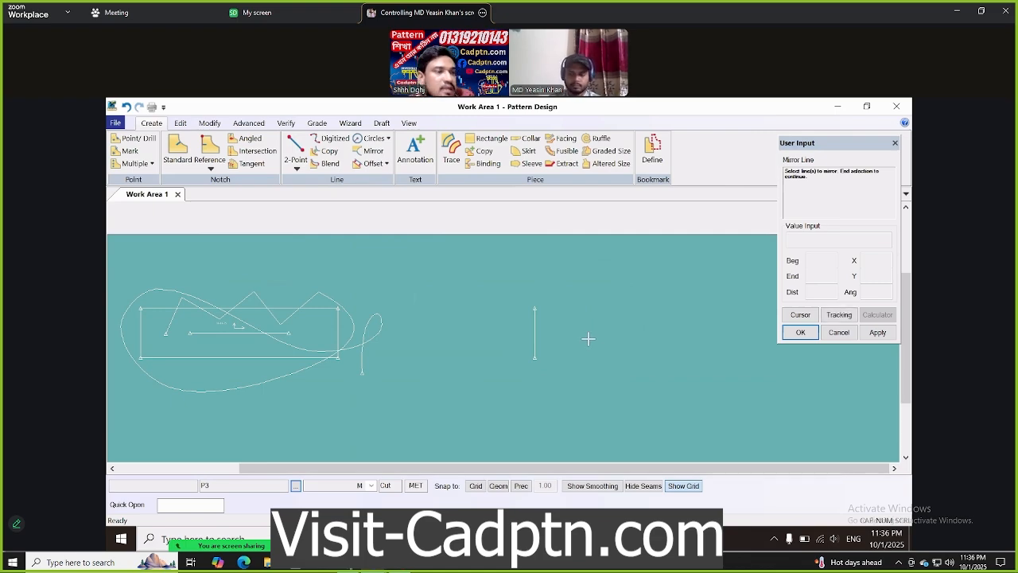
Draw a small rectangular piece about 10.6 cm high, up and to the left of the mirrored line, accepting the default name P4
click(388, 139)
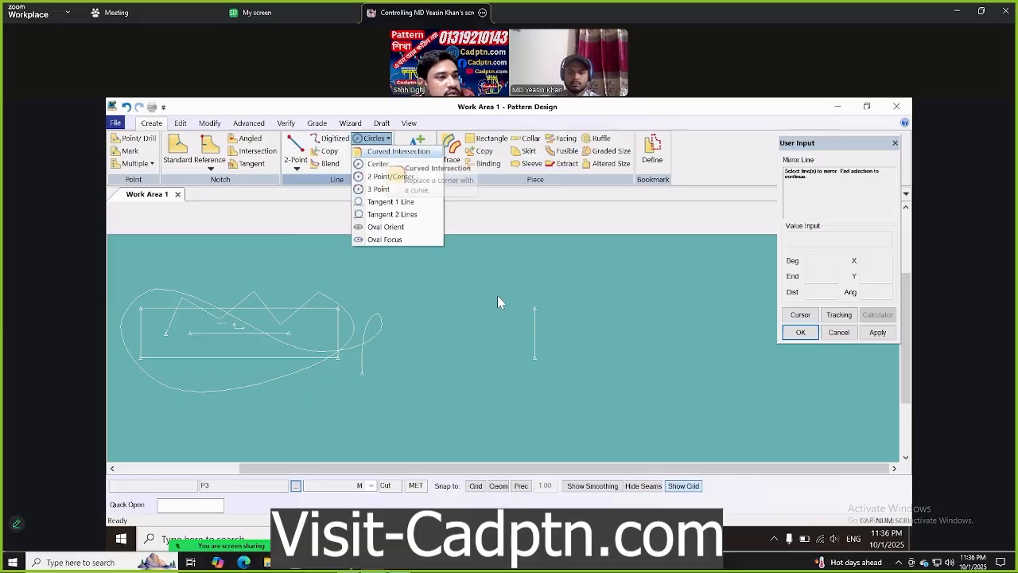
click(157, 128)
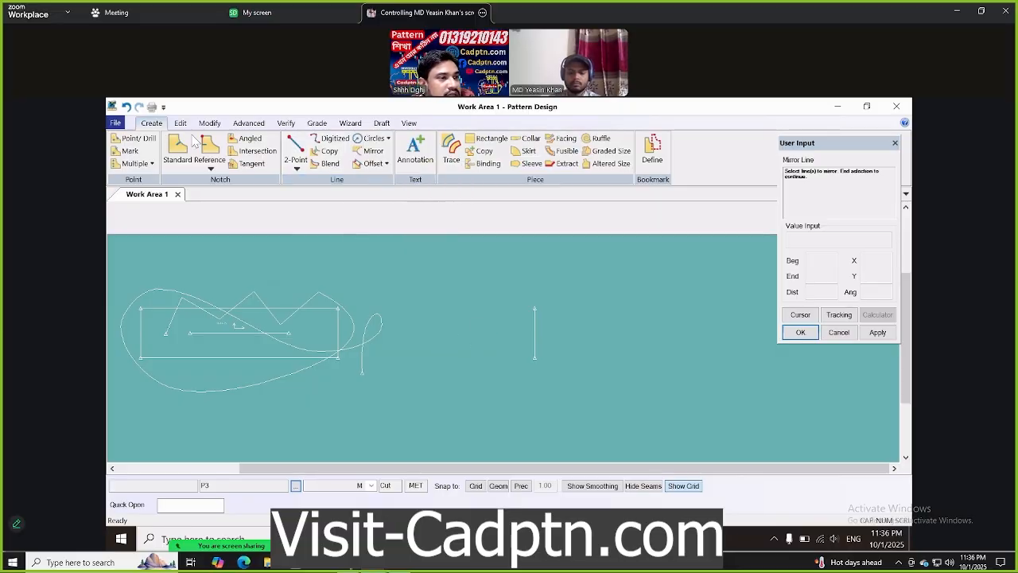
click(481, 141)
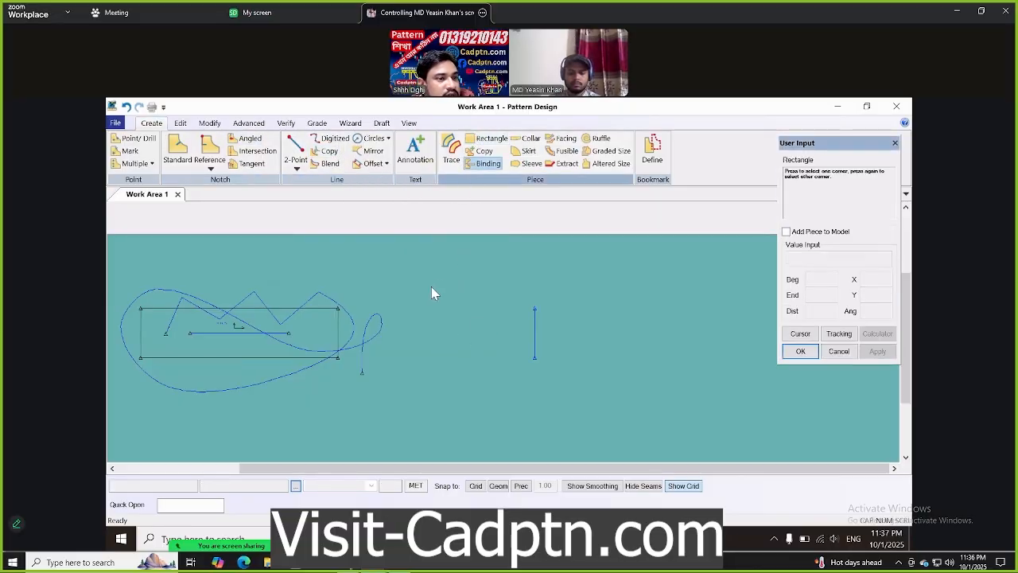
click(430, 280)
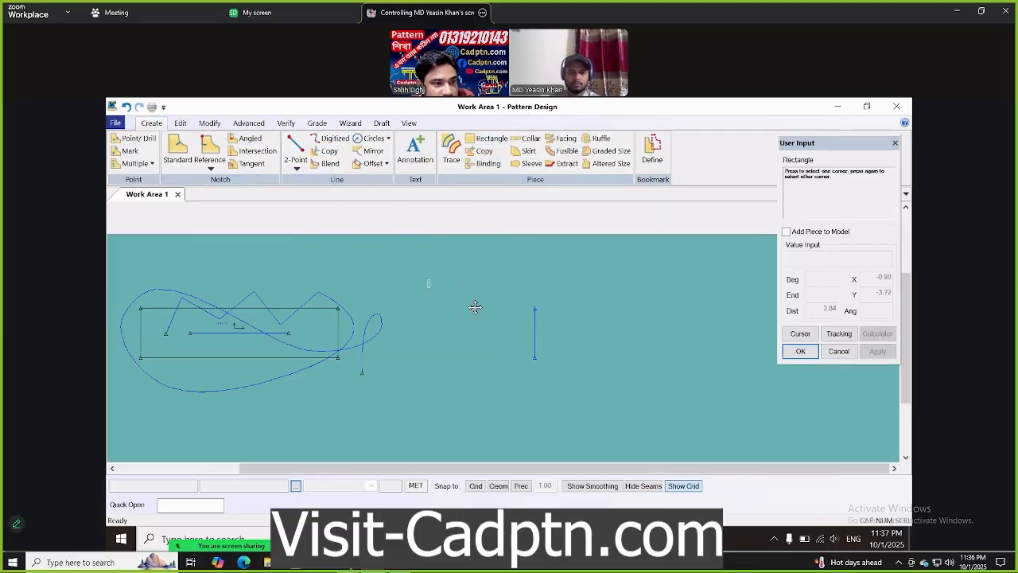
click(519, 303)
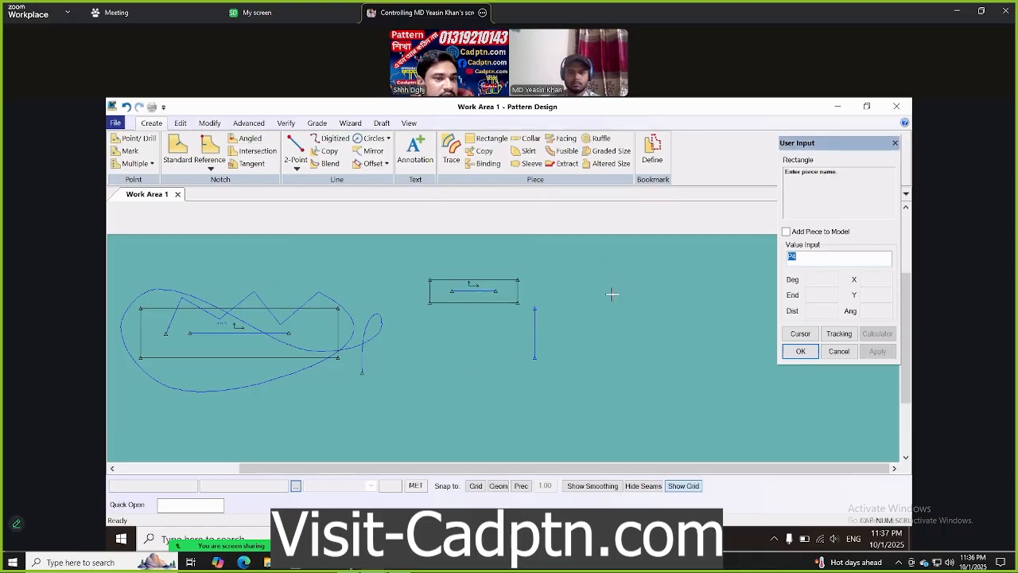
right_click(578, 263)
click(580, 267)
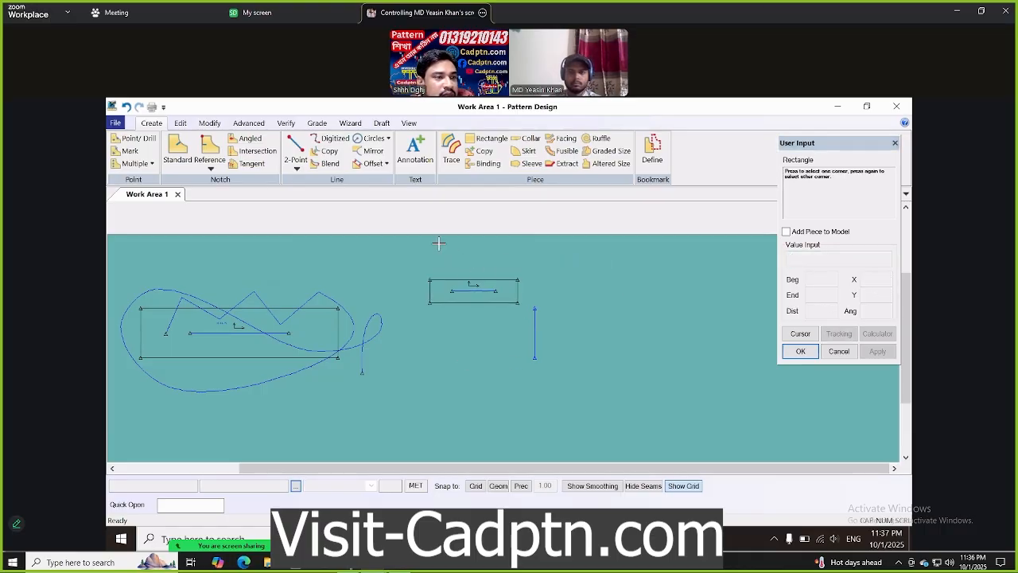
Round the upper-left corner of the small rectangle with a Curved Intersection, using the Perimeter line type and Add/Change Radius
click(387, 139)
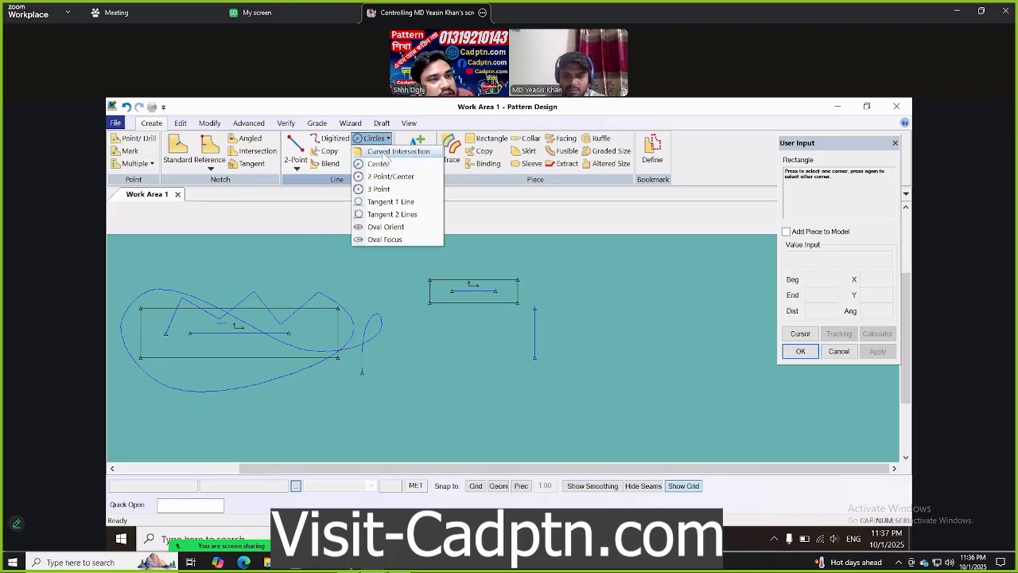
click(388, 151)
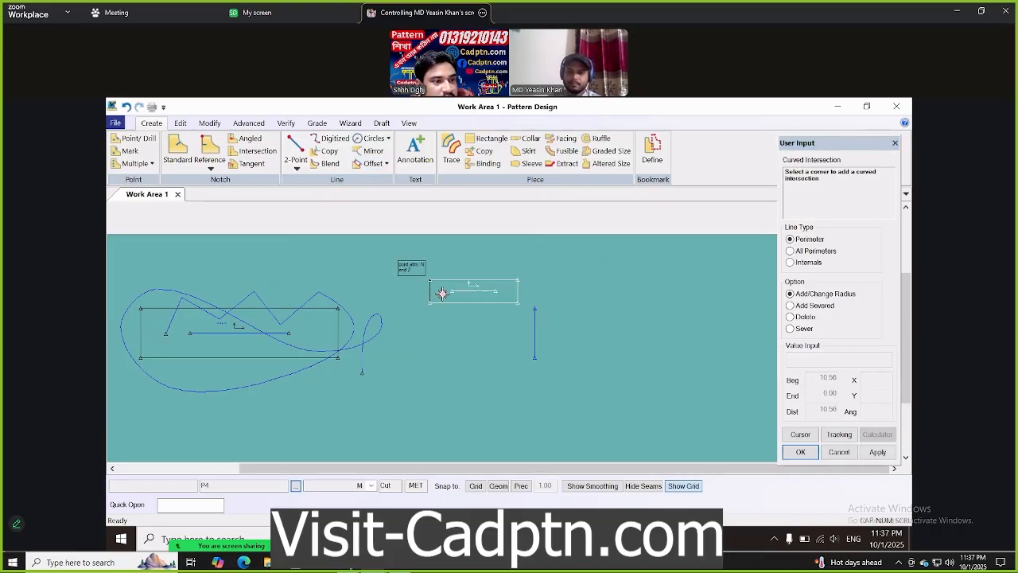
click(442, 293)
click(457, 337)
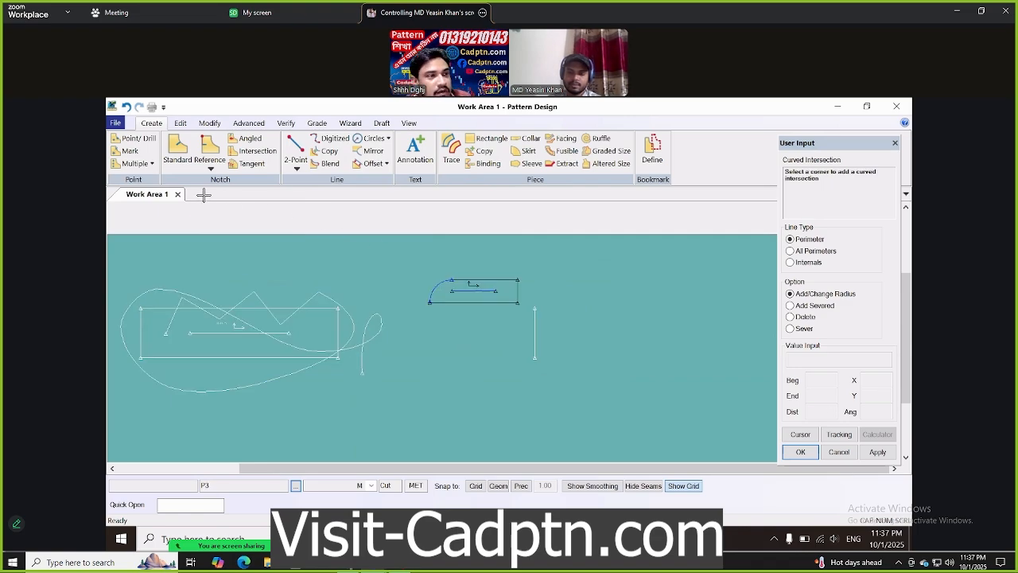
Set the user environment's notation to Imperial with a precision of 2, and save the settings
click(181, 124)
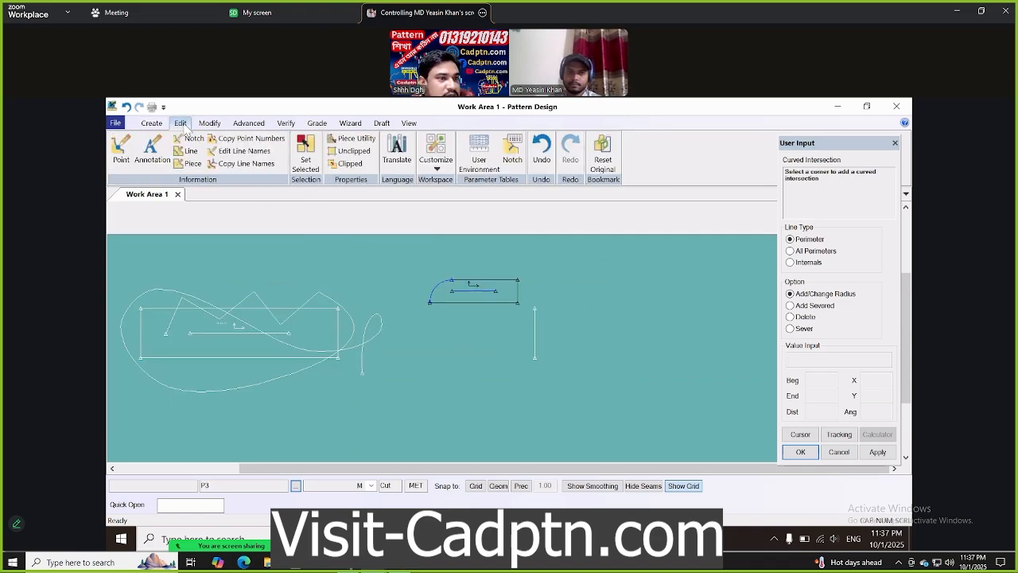
click(482, 146)
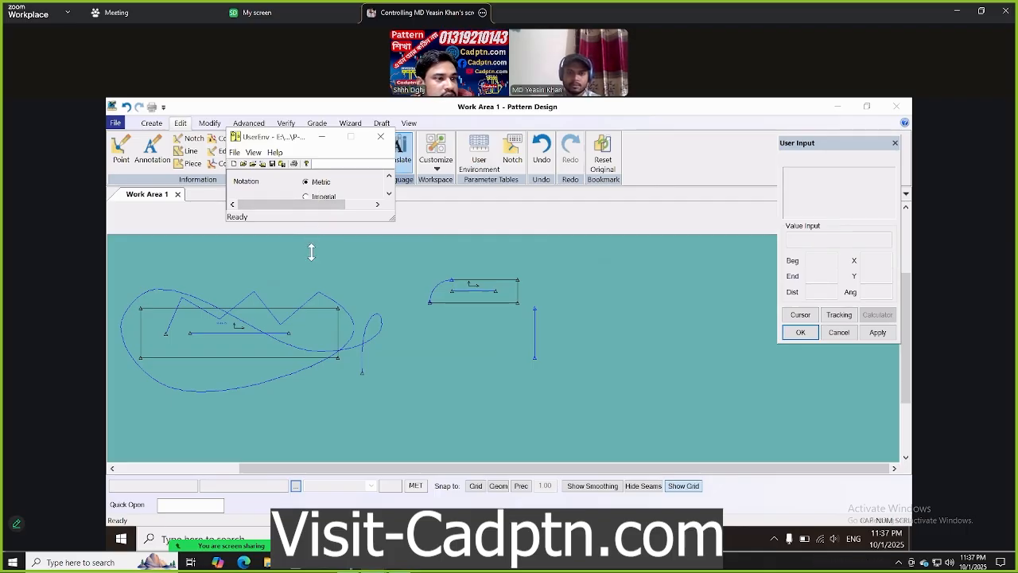
drag(311, 251, 311, 273)
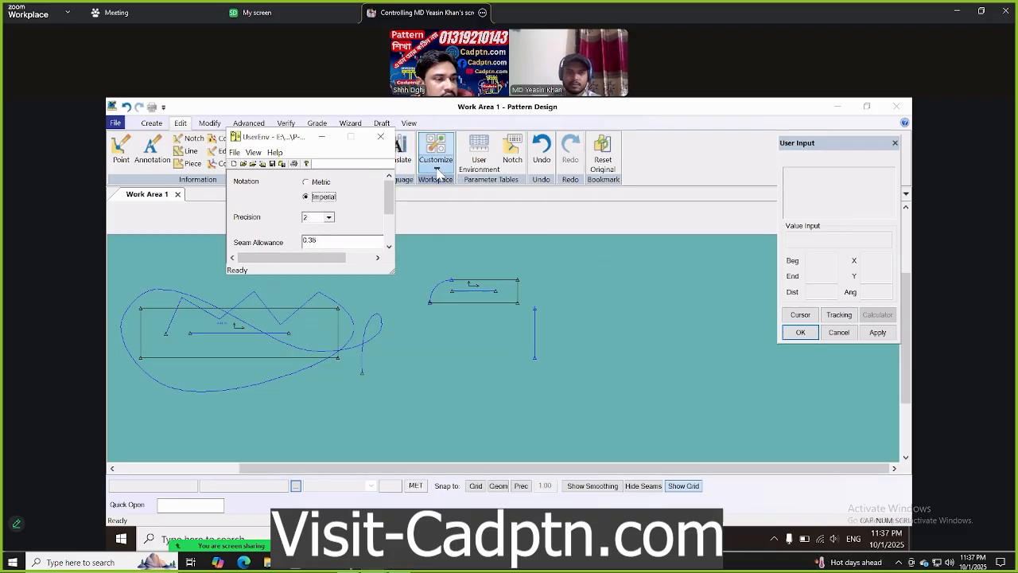
click(328, 217)
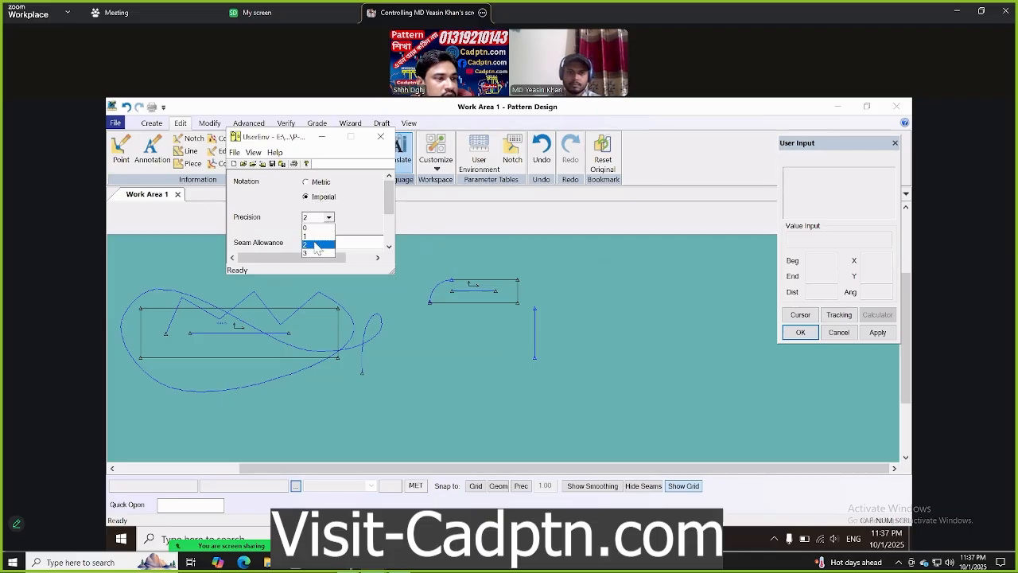
click(273, 219)
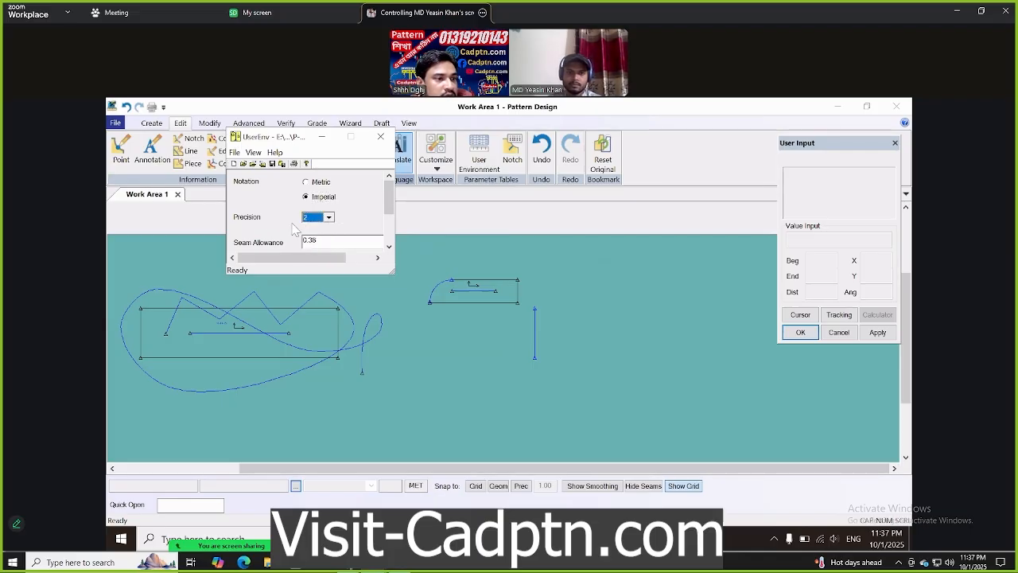
click(320, 185)
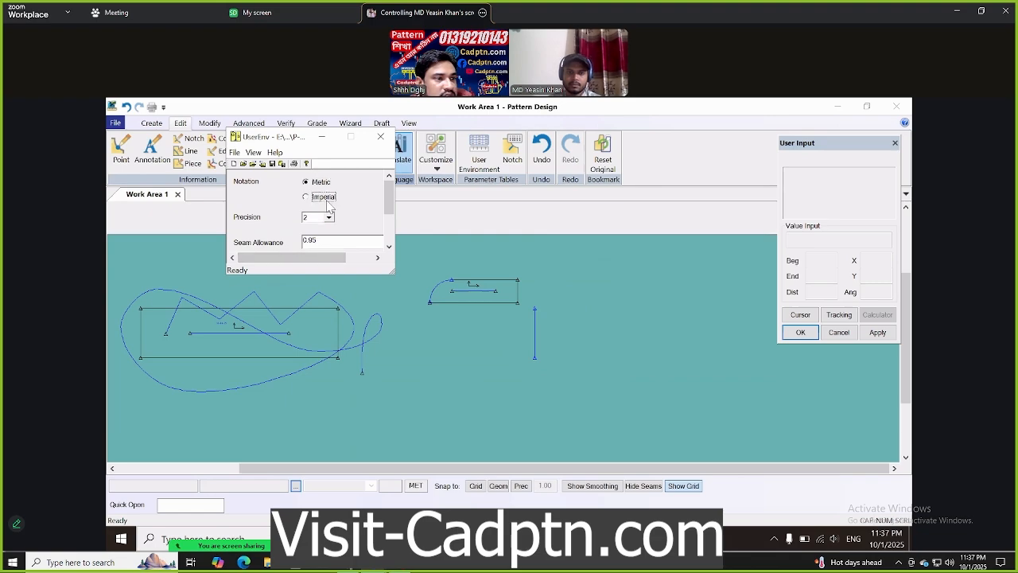
click(273, 163)
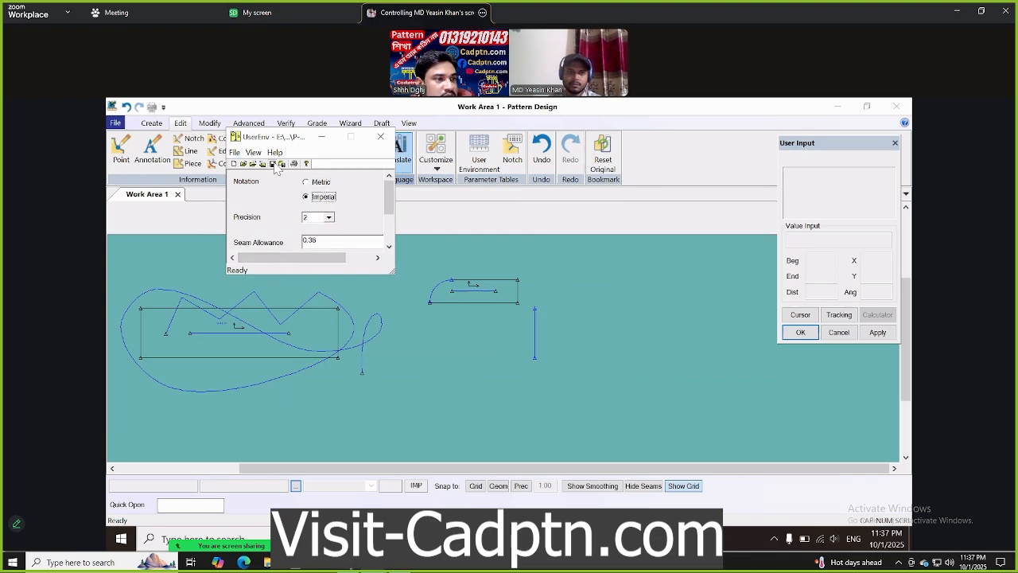
click(380, 137)
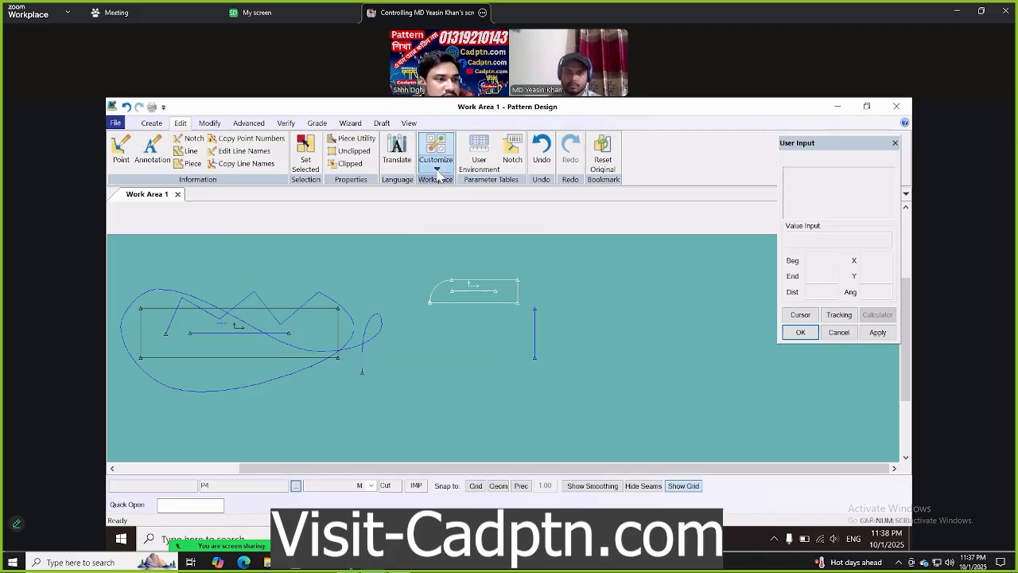
Try to trace the four perimeter lines of the small rounded piece using the Normal trace type and Copy Original category
click(151, 122)
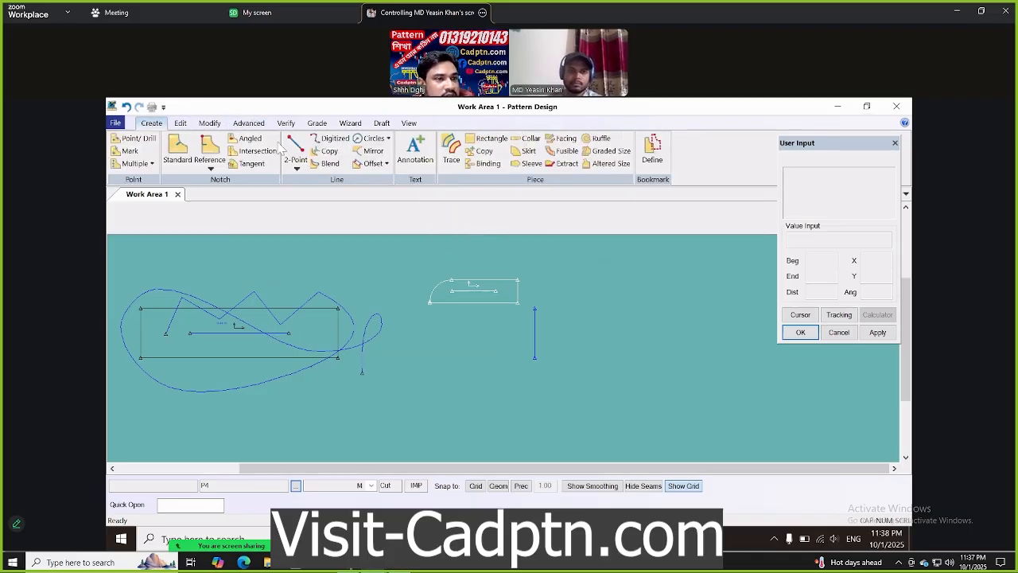
click(452, 151)
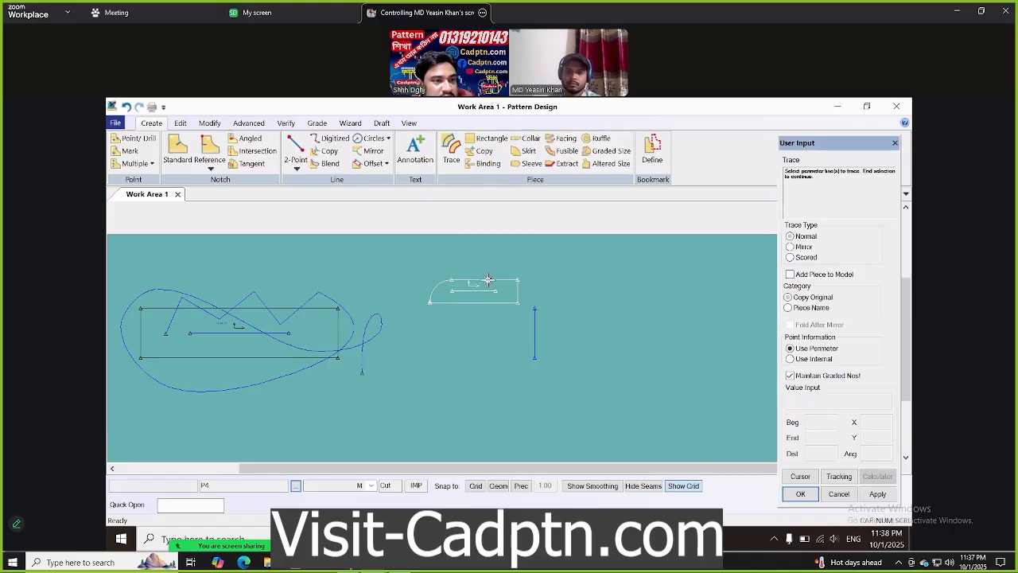
click(489, 280)
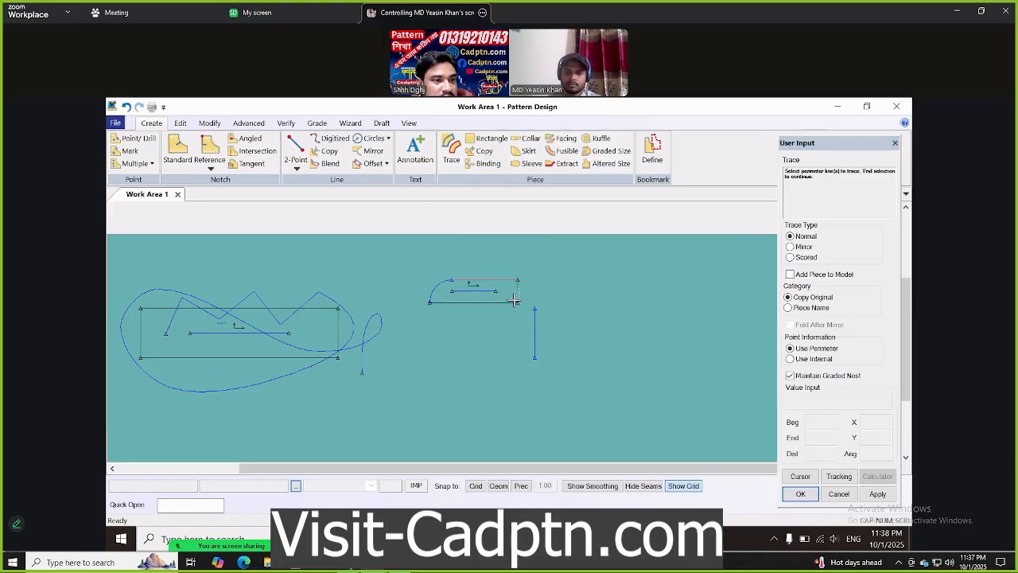
click(517, 296)
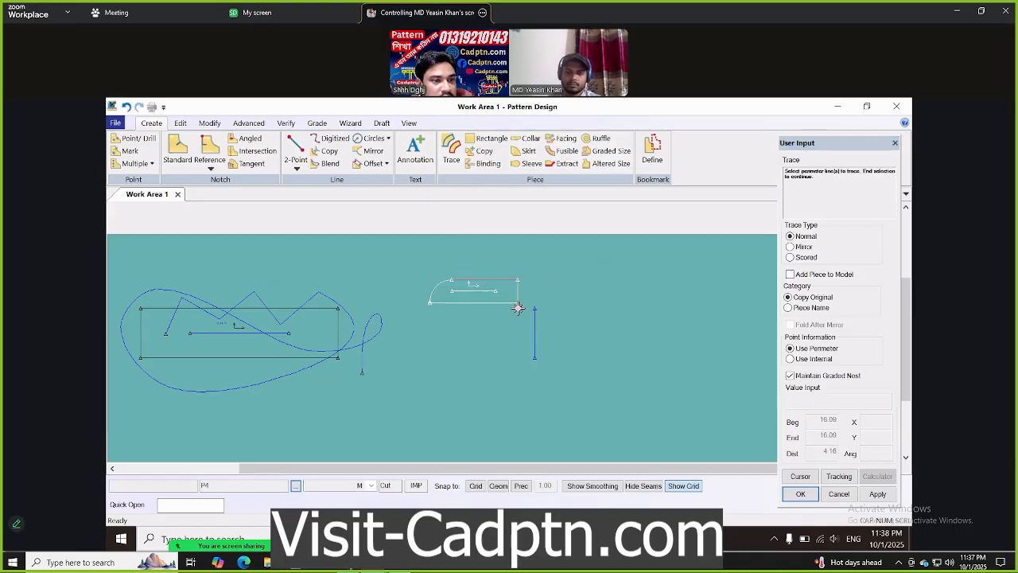
click(507, 306)
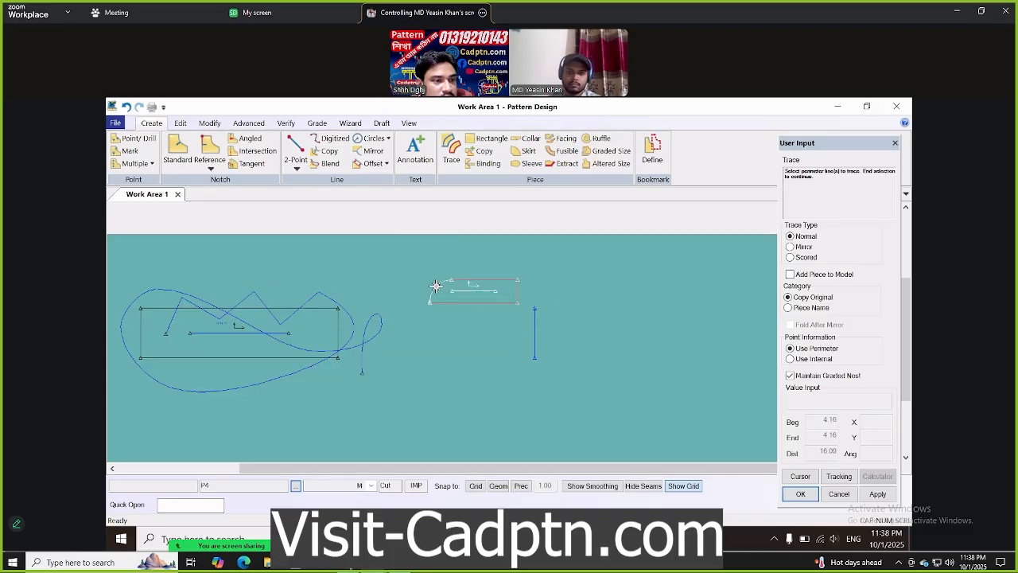
right_click(569, 250)
click(569, 253)
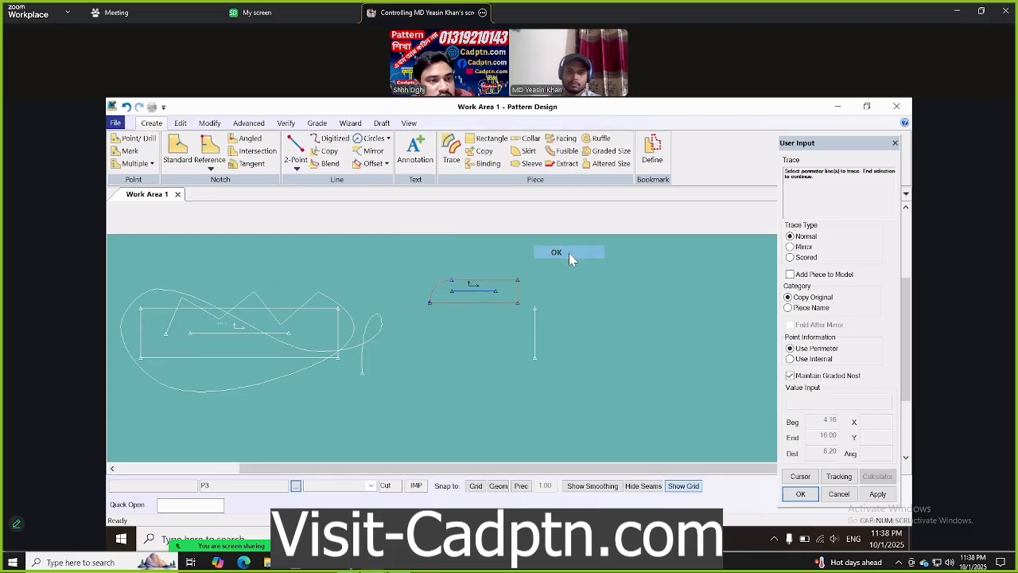
click(599, 351)
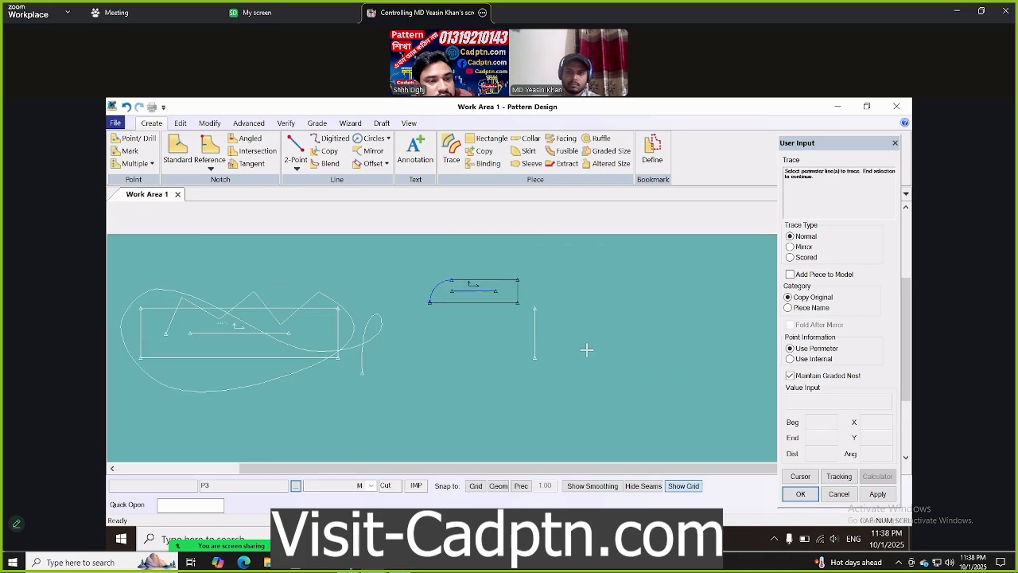
right_click(545, 271)
click(541, 266)
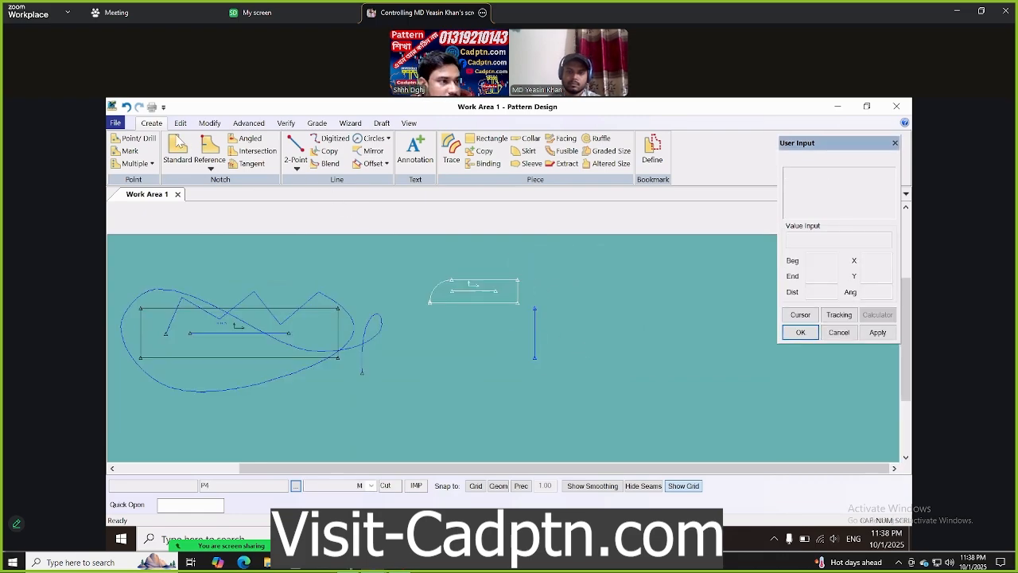
Zoom in on the small rounded piece so that it fills the work area
click(410, 124)
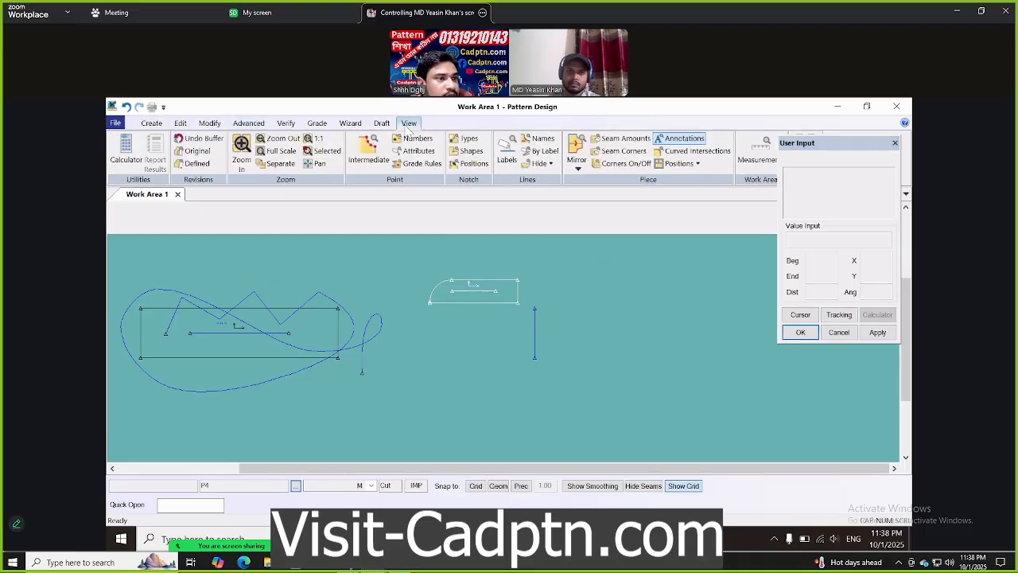
click(241, 149)
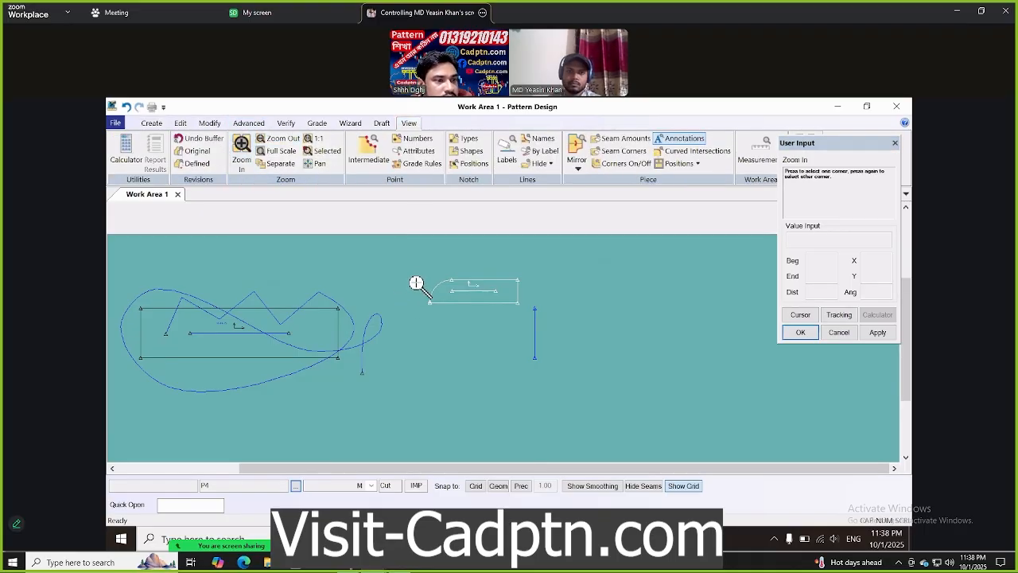
click(552, 323)
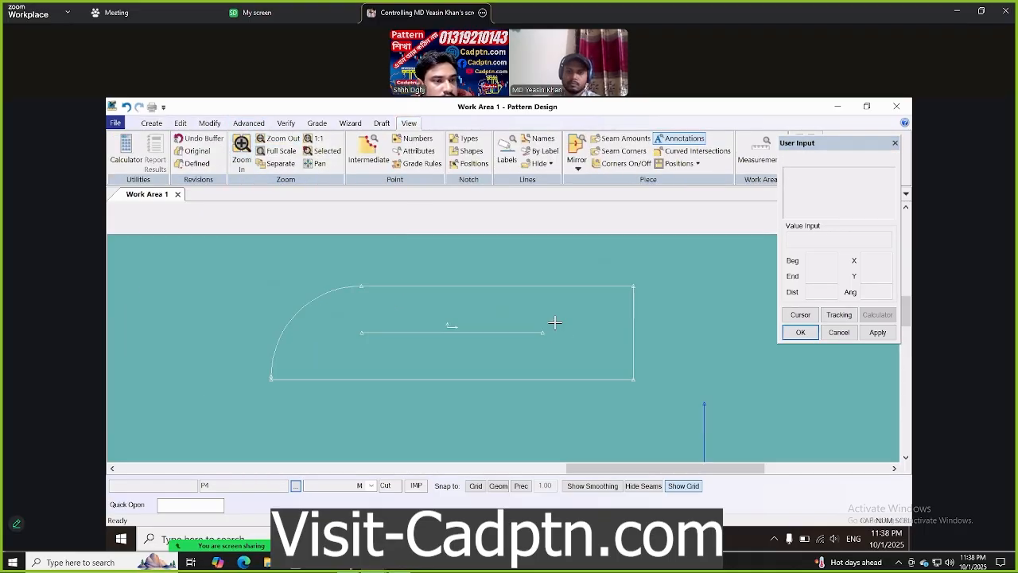
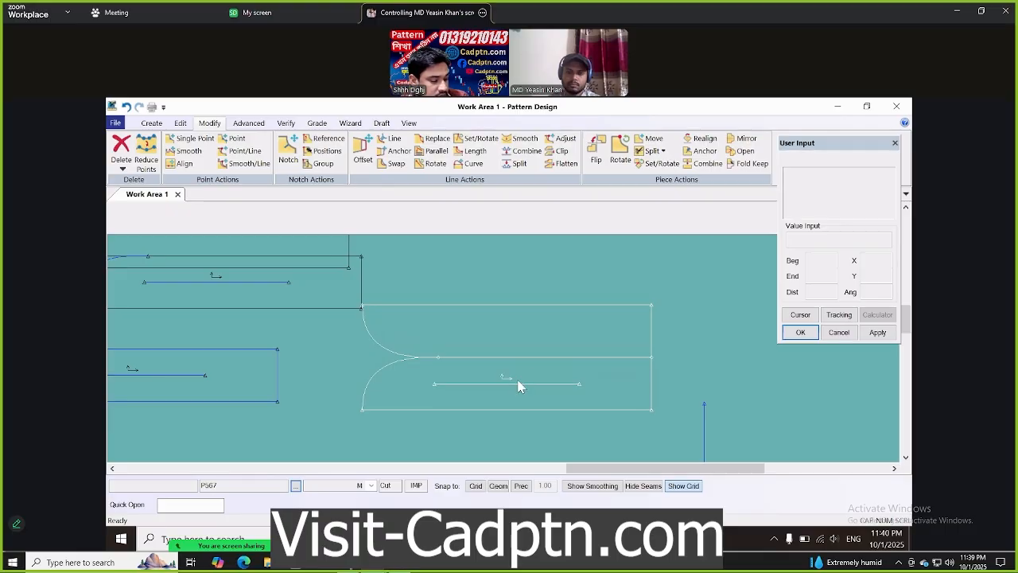
Move the three points on the mirrored piece's right edge by X 0.50 and Y 0 with Move Point
key(m)
drag(635, 395, 631, 421)
right_click(657, 302)
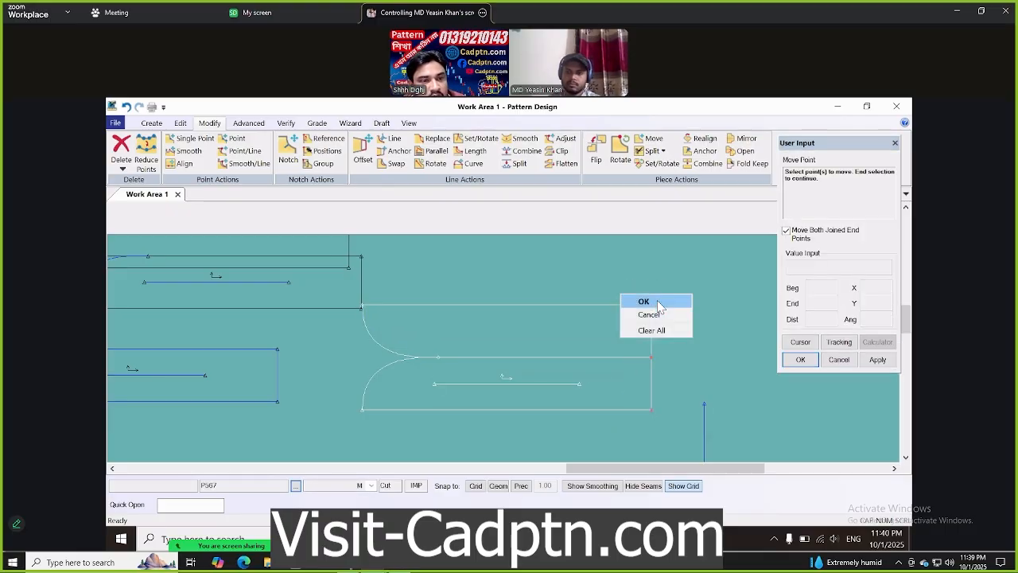
click(644, 301)
key(Tab)
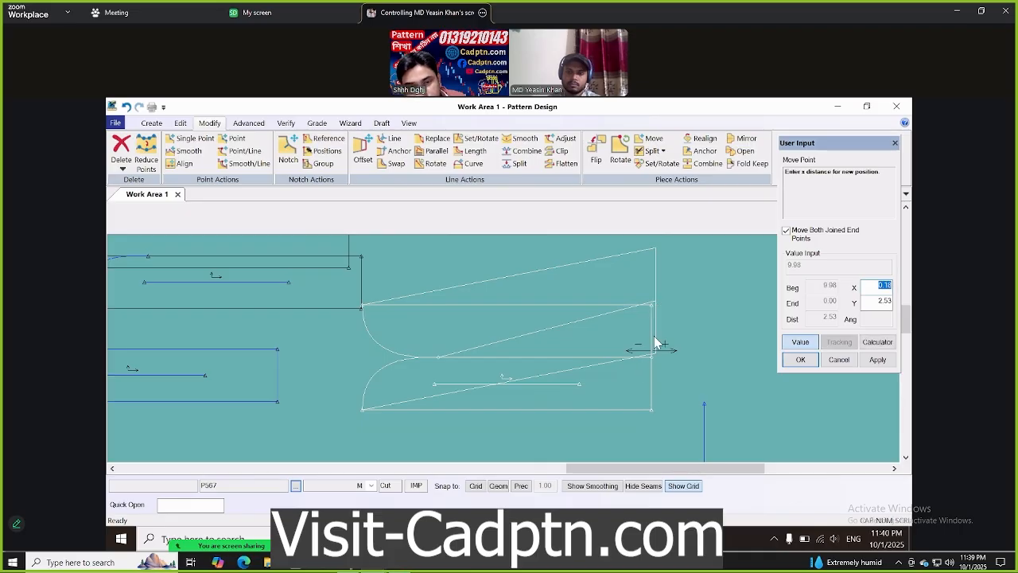
text(5)
key(Tab)
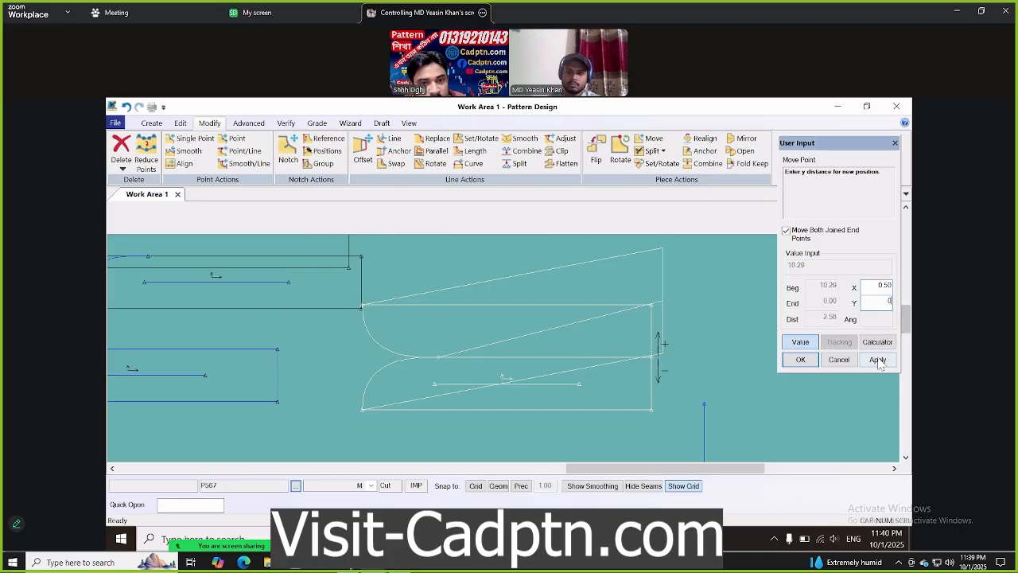
click(878, 360)
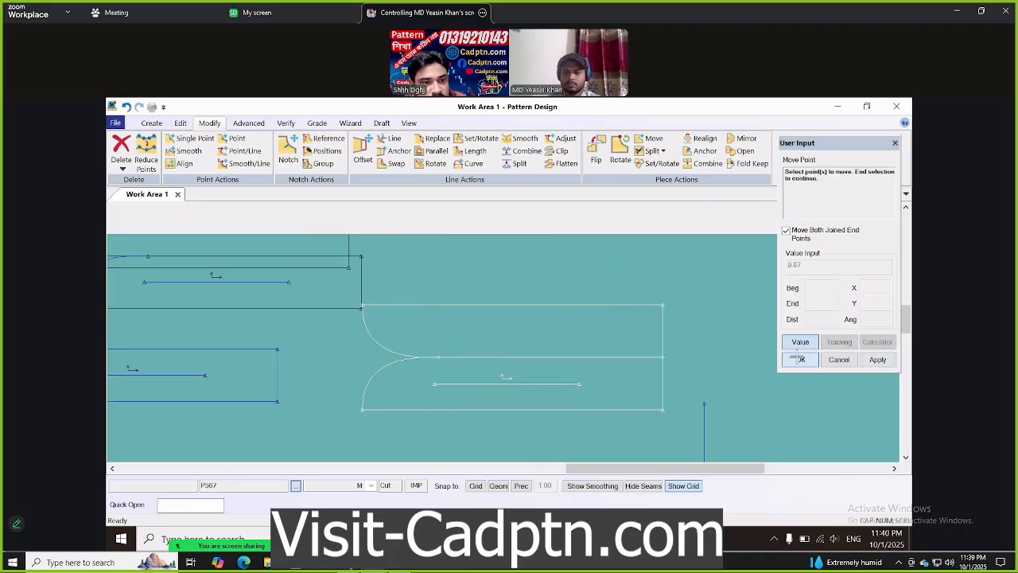
Move both end points of the mirrored piece's upper edge by X 0 and Y 0.375
drag(702, 291, 381, 306)
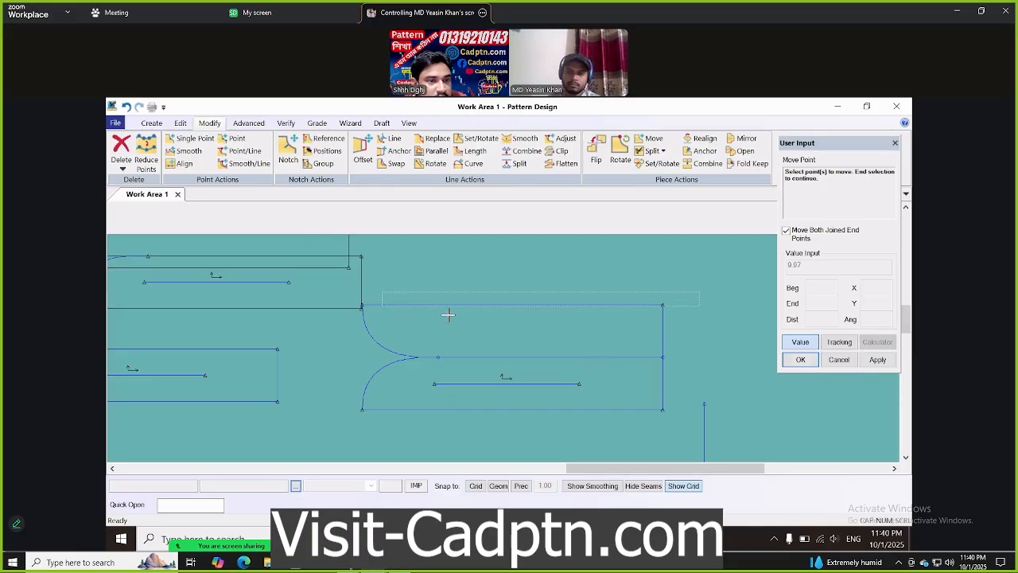
click(365, 304)
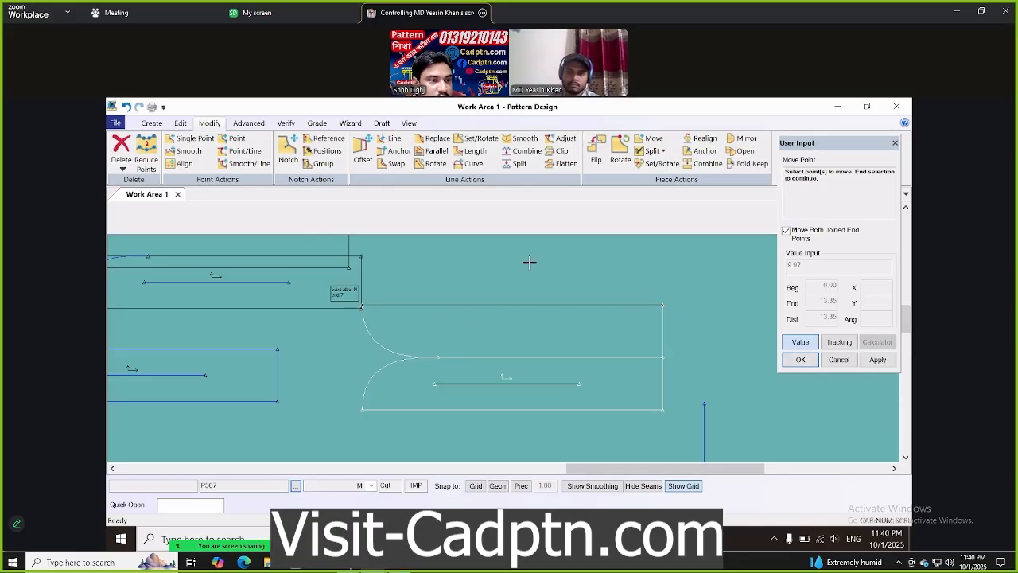
right_click(534, 263)
click(534, 263)
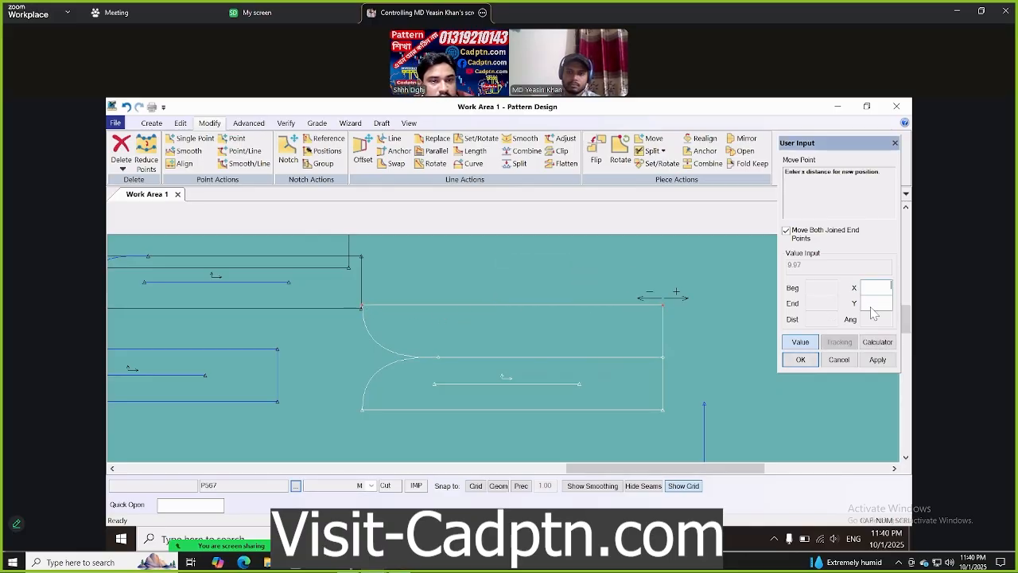
click(871, 306)
text(.375)
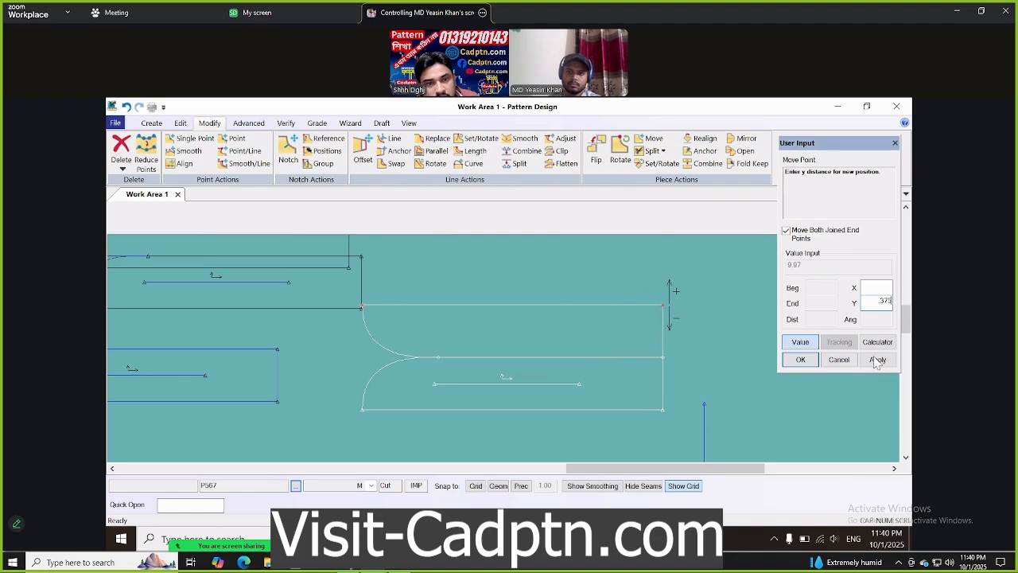
click(877, 359)
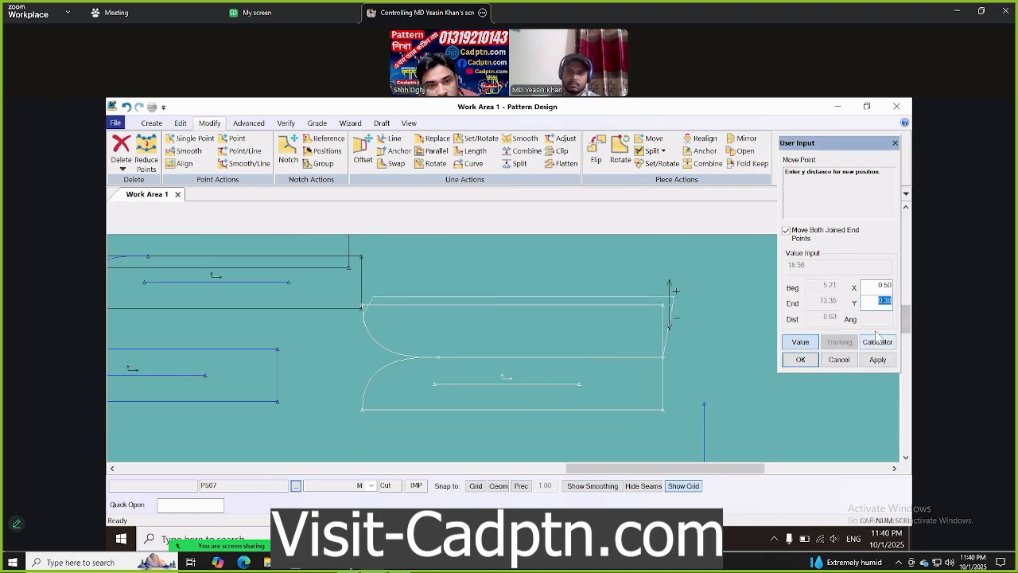
text(0)
text(.375)
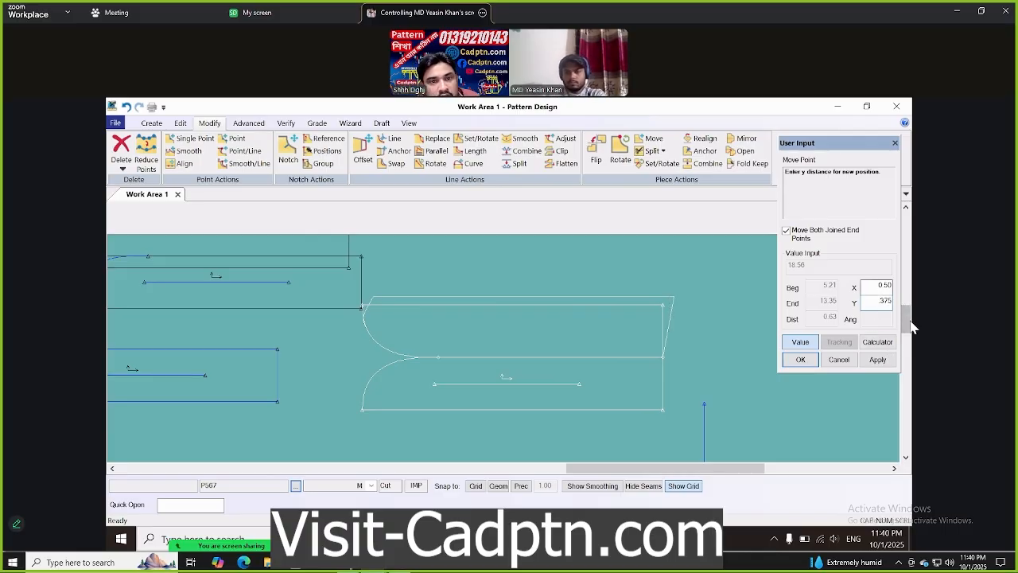
key(Return)
text(0)
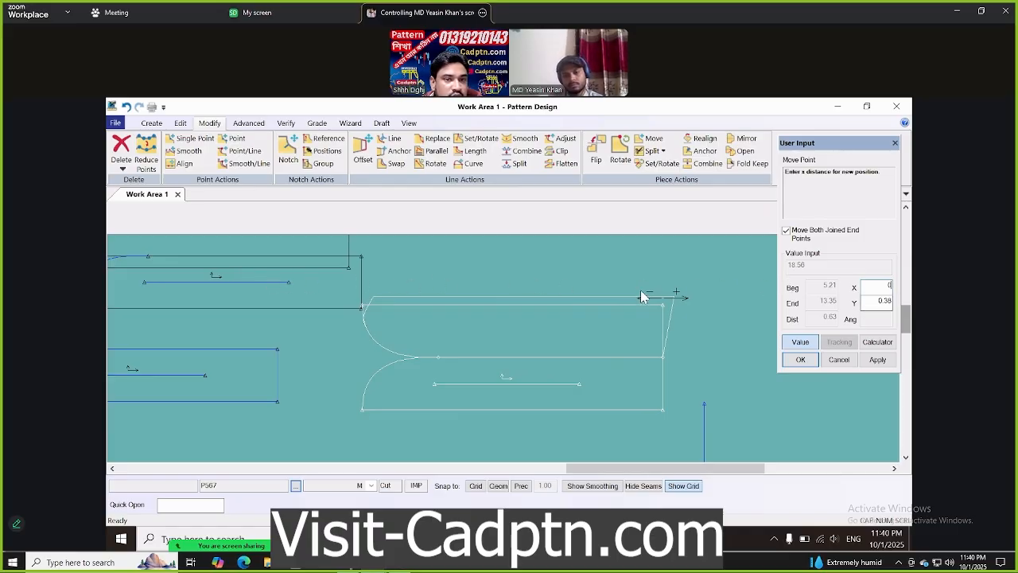
click(877, 359)
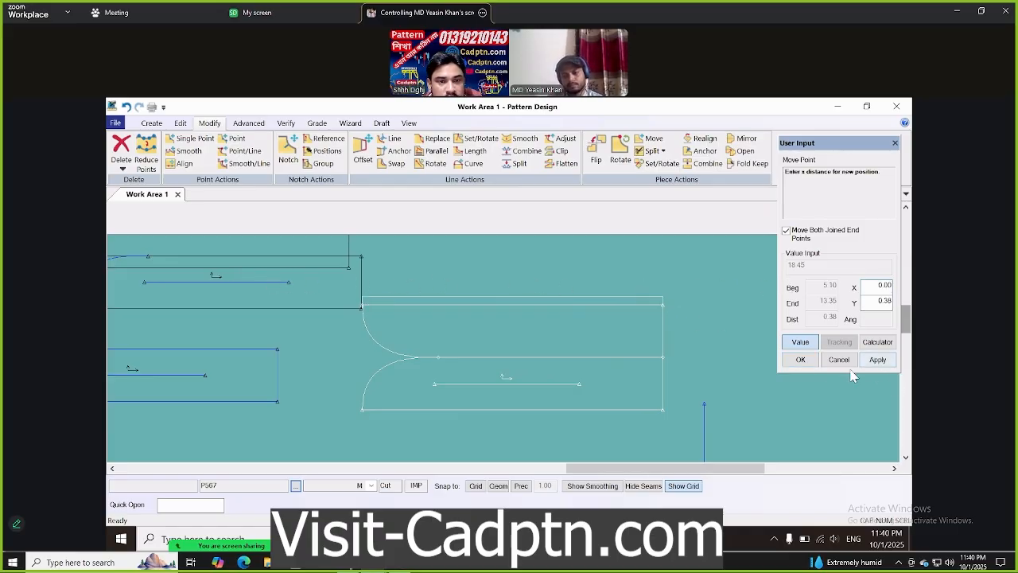
click(801, 360)
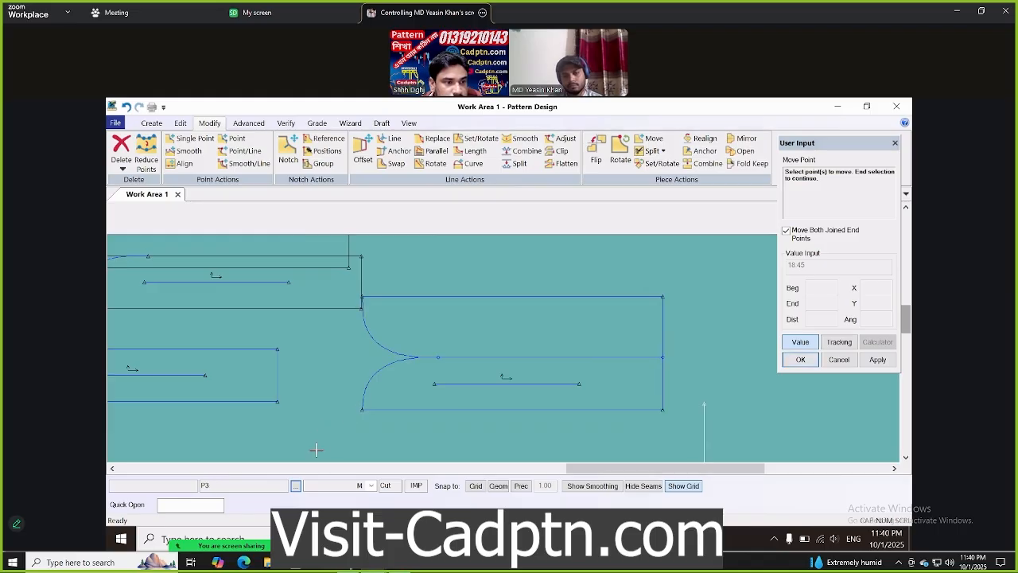
Move both end points of the mirrored piece's lower edge by Y -0.38 with Move Point, and end the command
drag(582, 417, 674, 406)
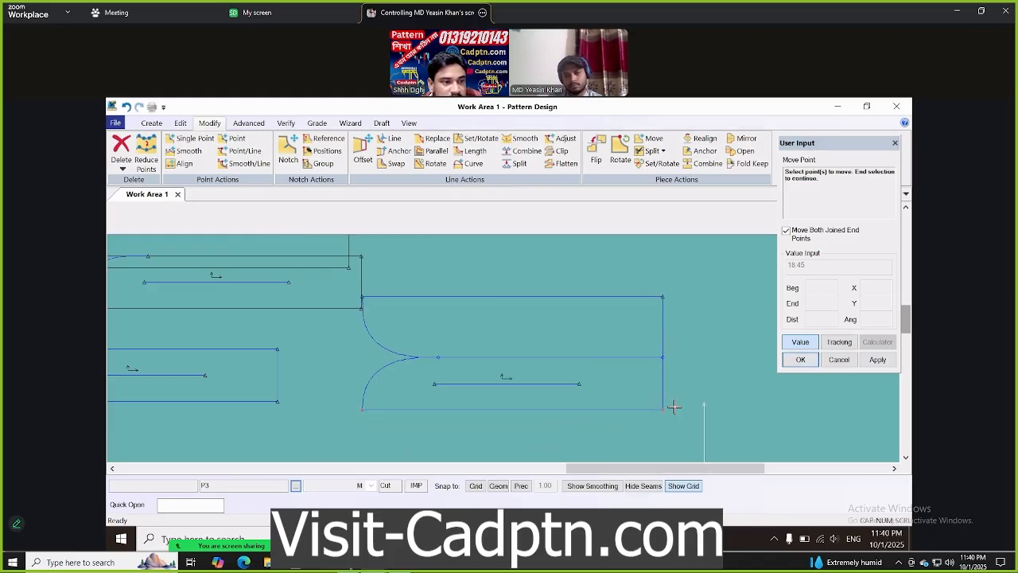
click(562, 380)
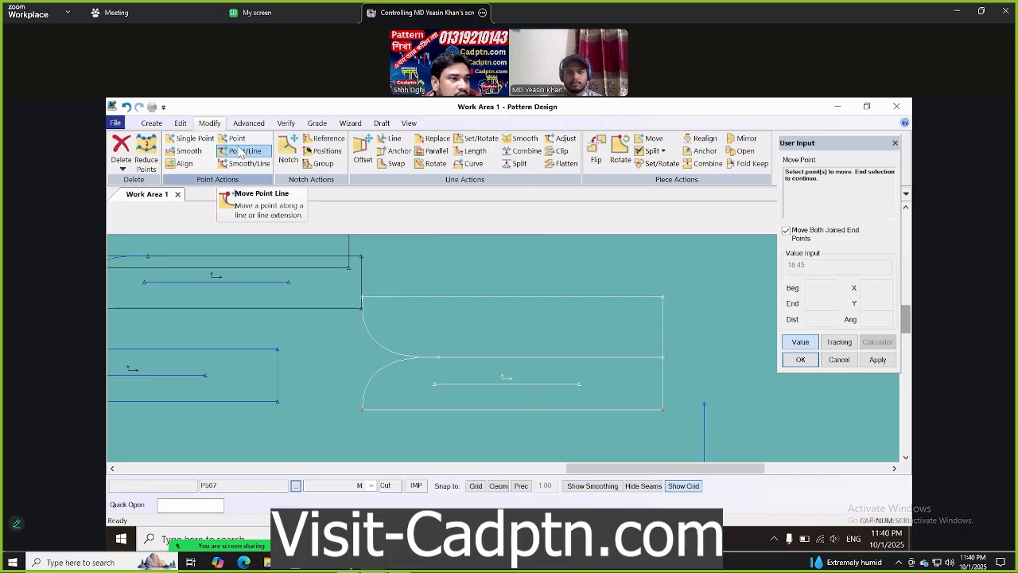
click(236, 140)
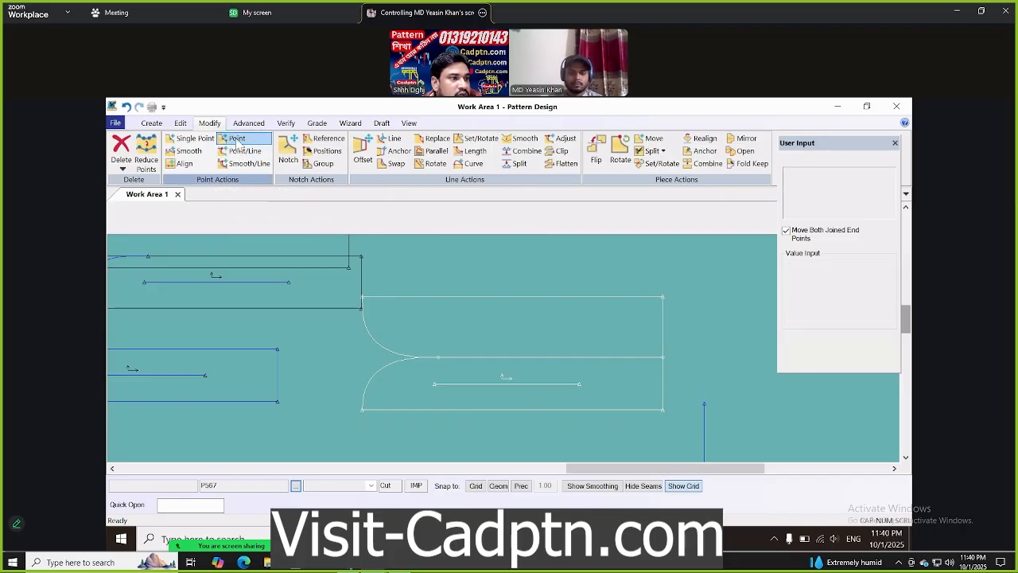
drag(339, 424, 673, 405)
right_click(618, 293)
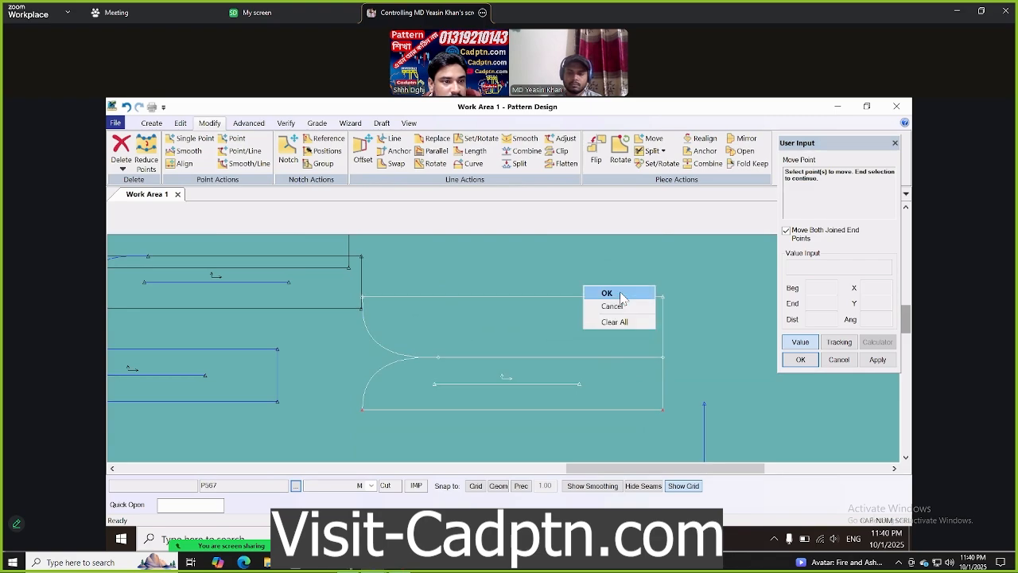
click(636, 294)
click(878, 304)
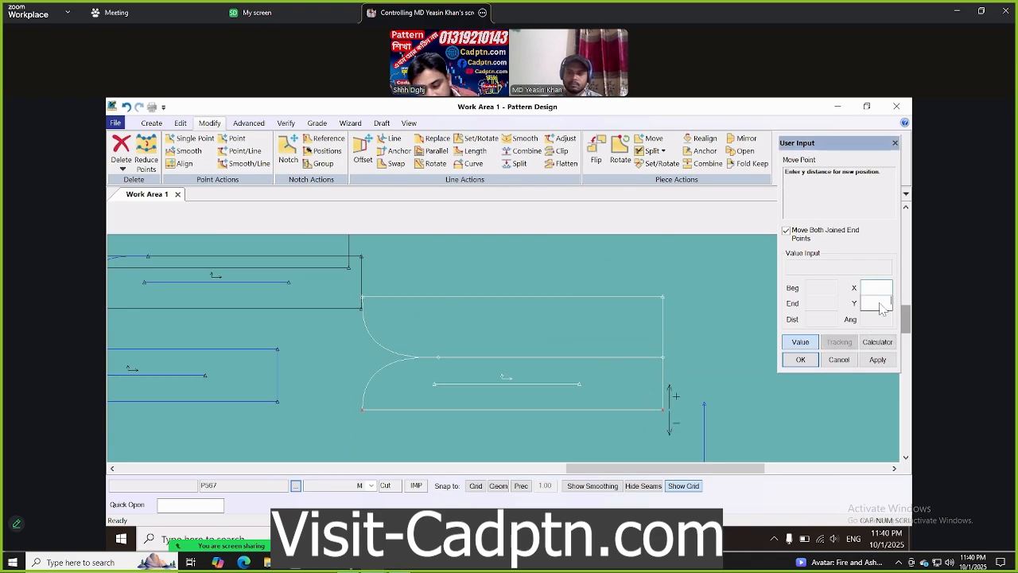
text(-0.38)
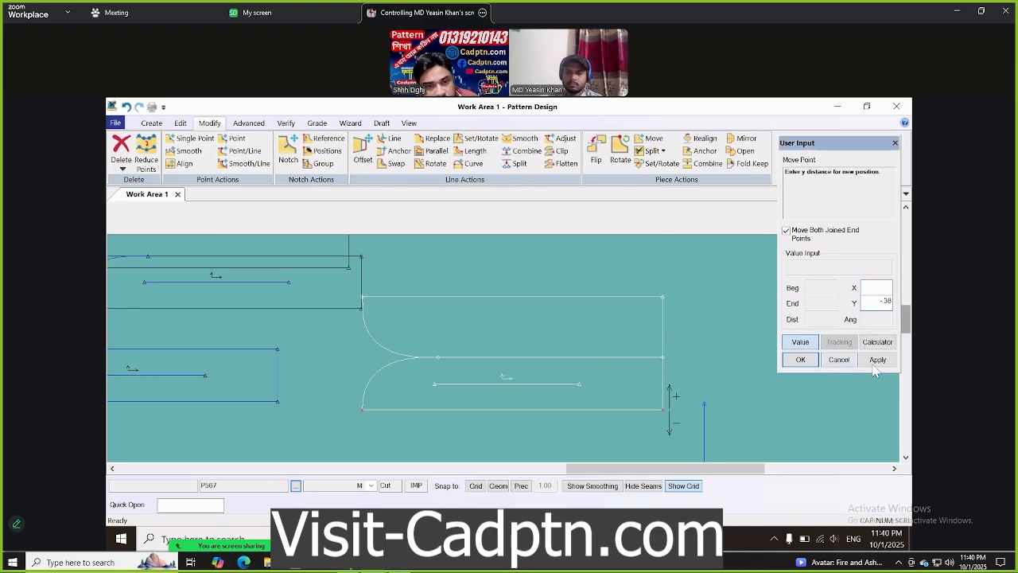
key(Return)
click(798, 361)
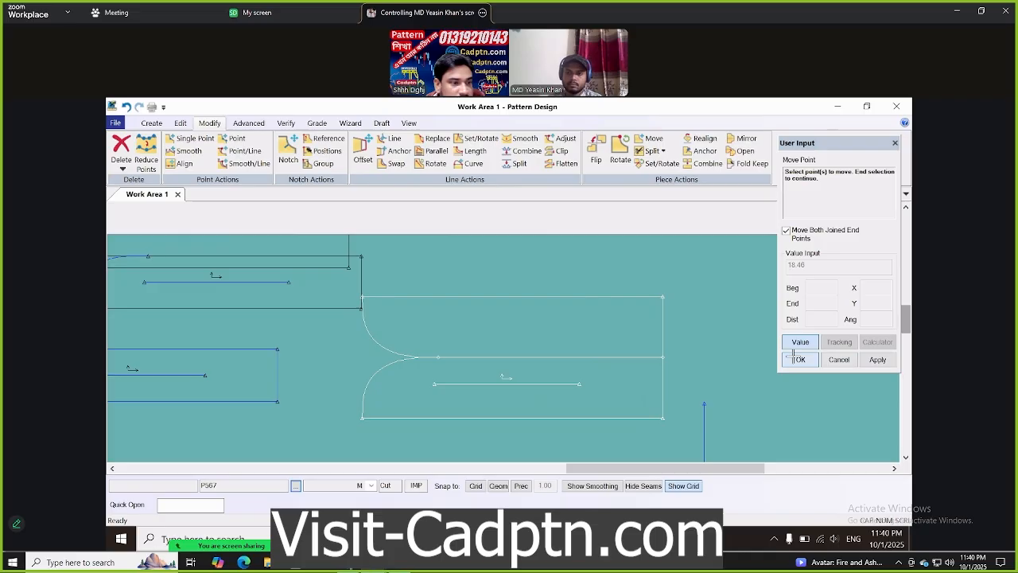
right_click(509, 337)
click(503, 329)
Place the single rounded piece P56 over the lower half of the enlarged mirrored piece
drag(223, 400, 604, 410)
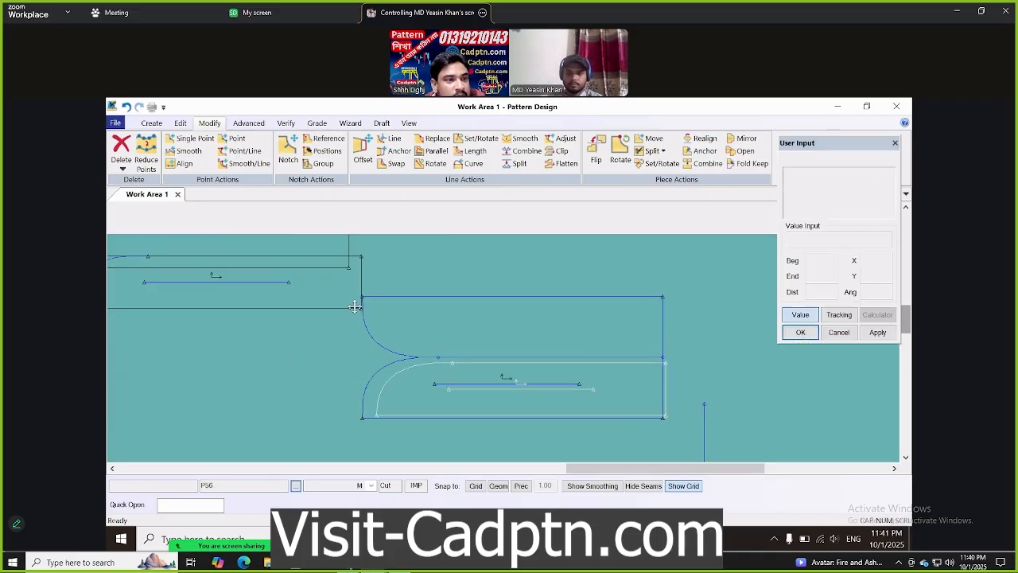
Create a rectangle piece with an X length of 25 above the mirrored piece and name it P8-LOOP
click(151, 124)
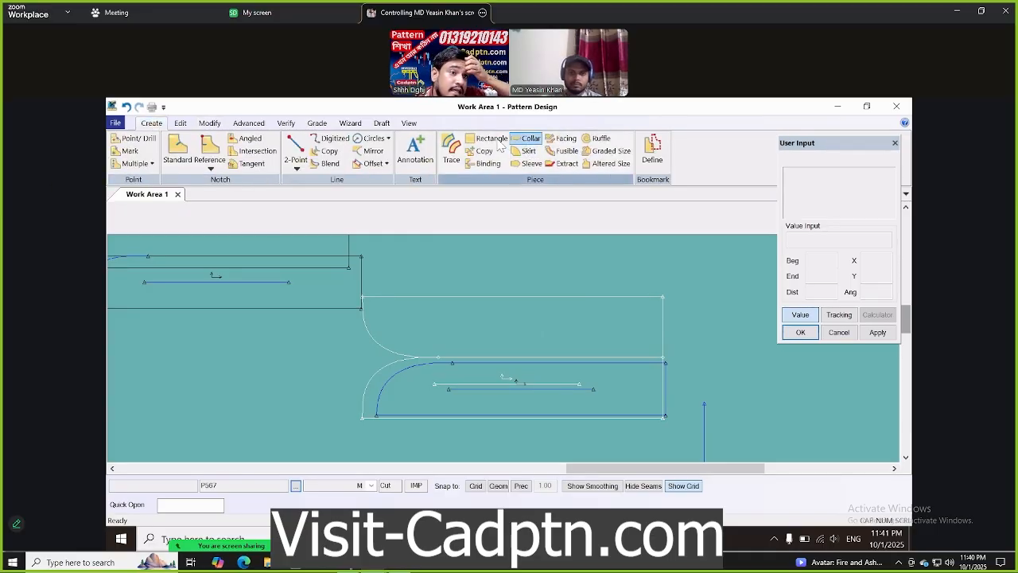
click(416, 245)
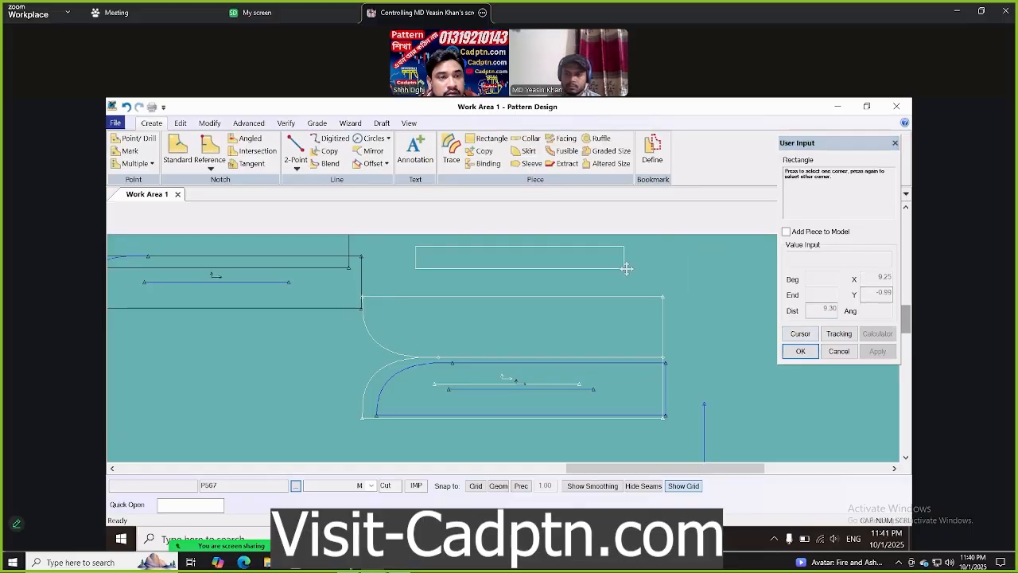
click(881, 276)
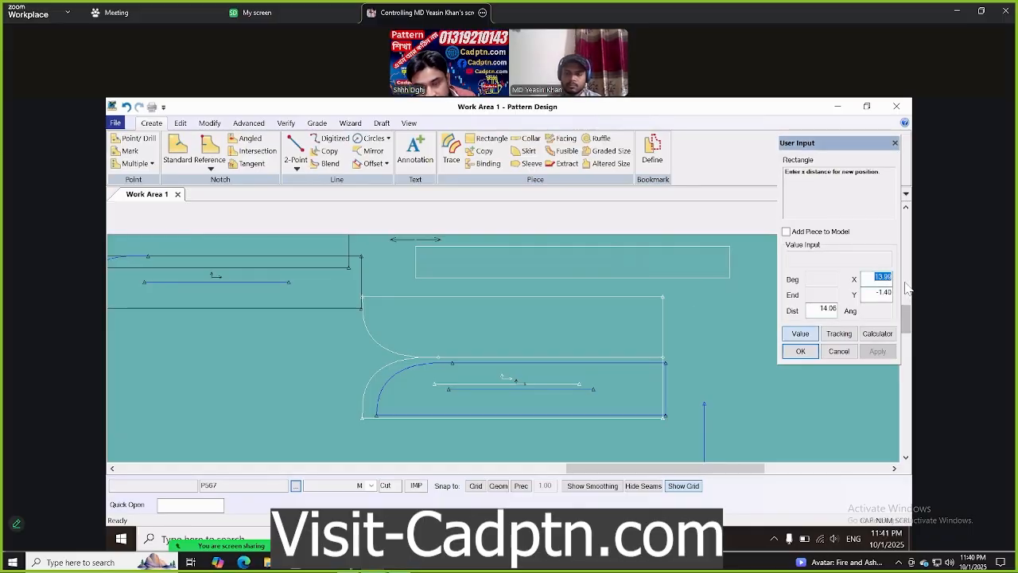
text(25)
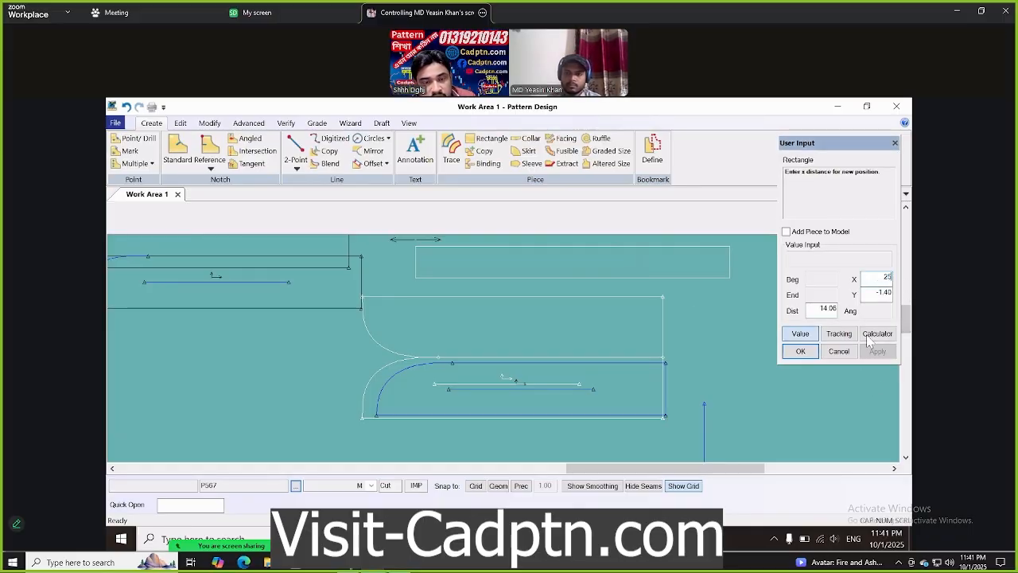
click(875, 294)
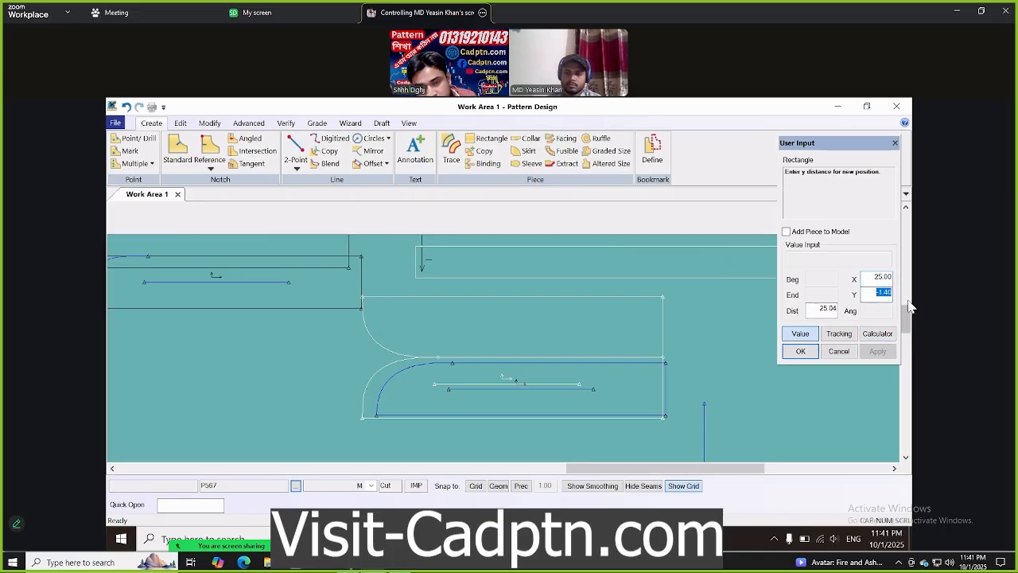
text(-1)
click(813, 351)
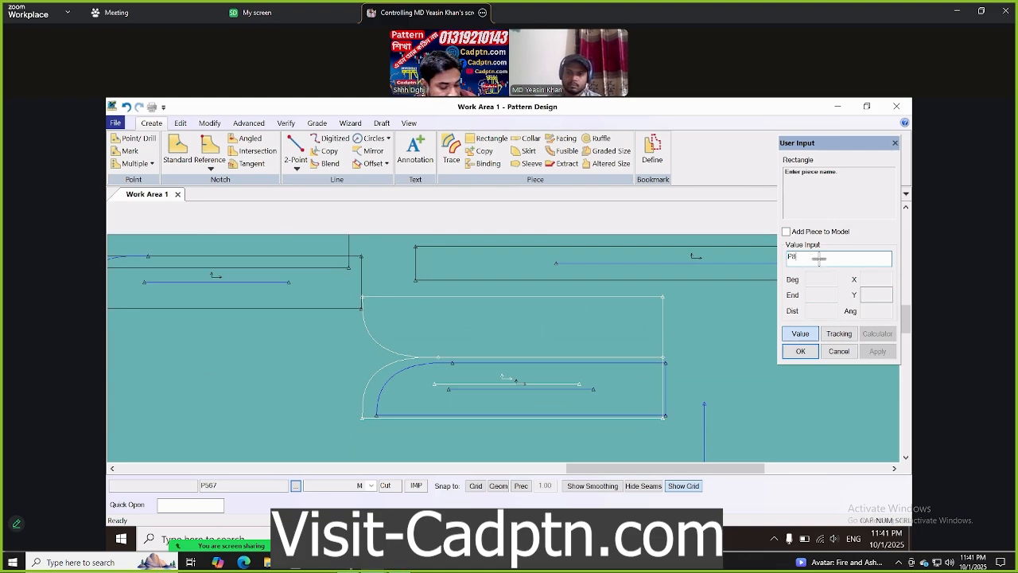
text(loop)
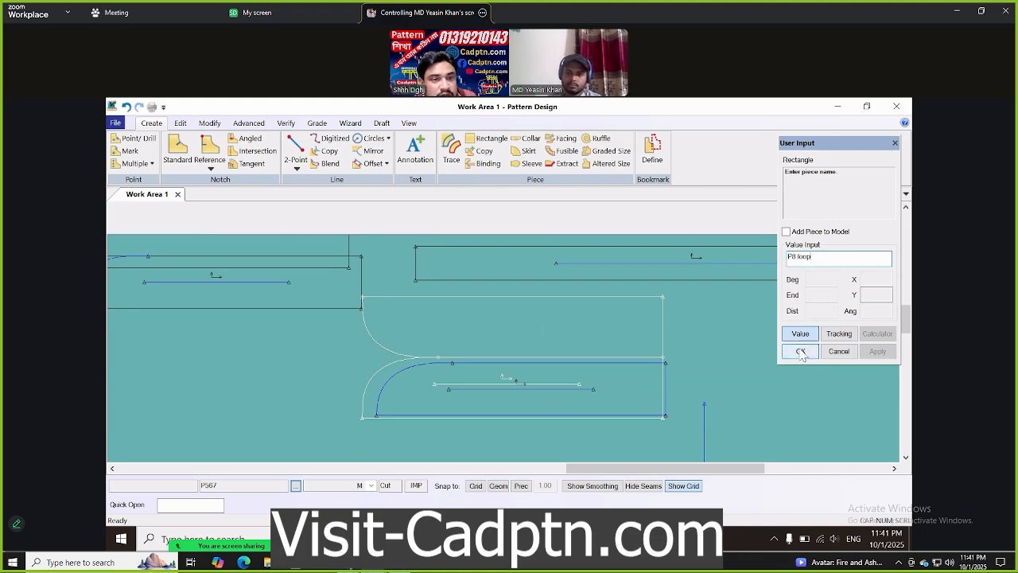
click(800, 352)
right_click(456, 279)
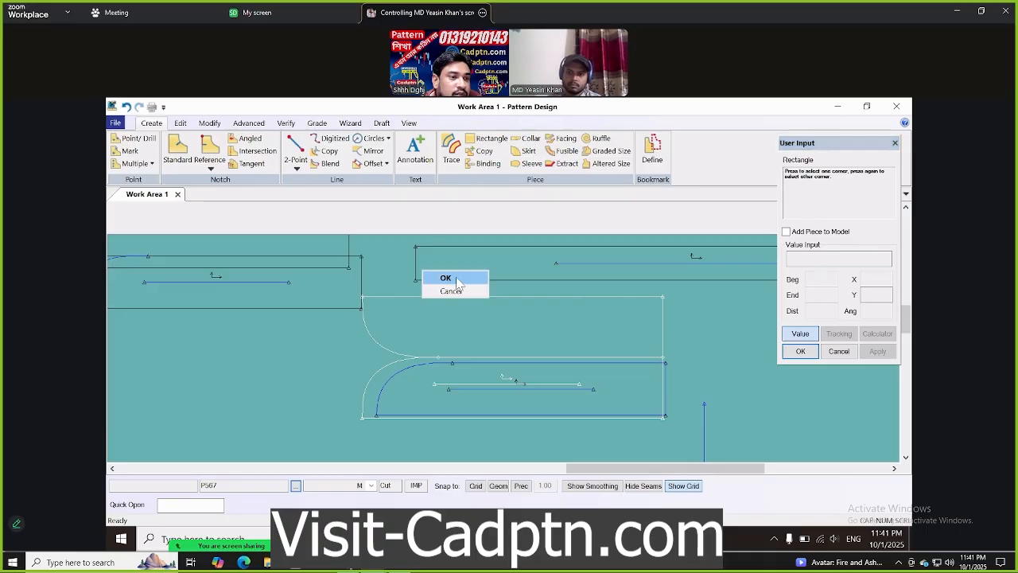
Save all pieces in the work area, reassigning duplicate point ids automatically for every piece
click(116, 124)
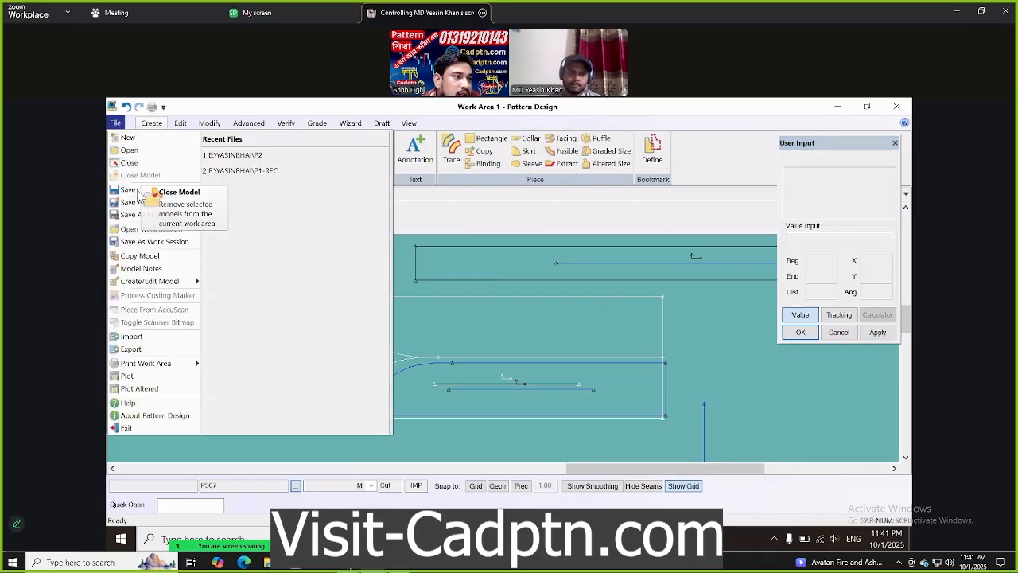
click(139, 194)
right_click(434, 294)
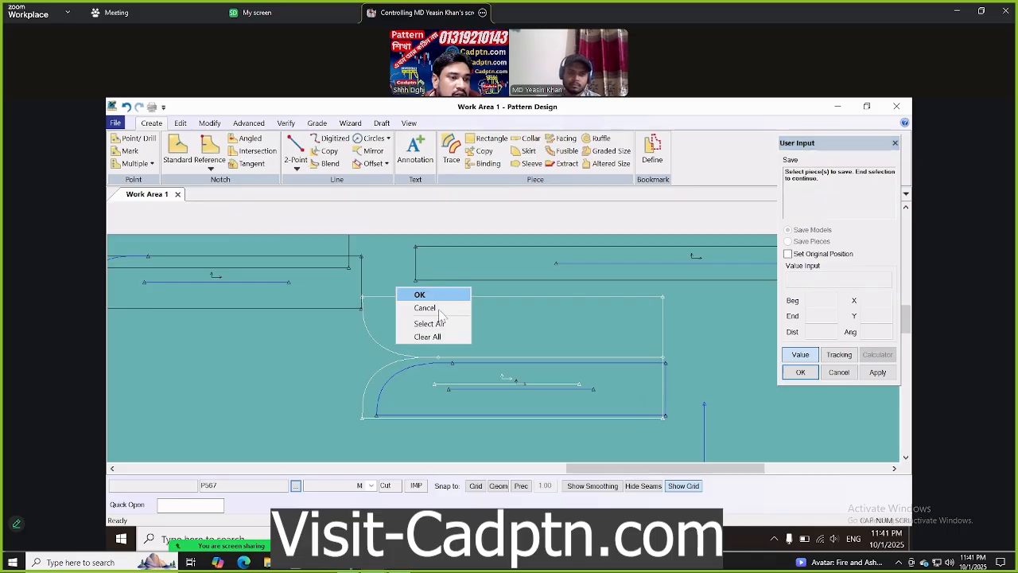
click(442, 326)
right_click(534, 276)
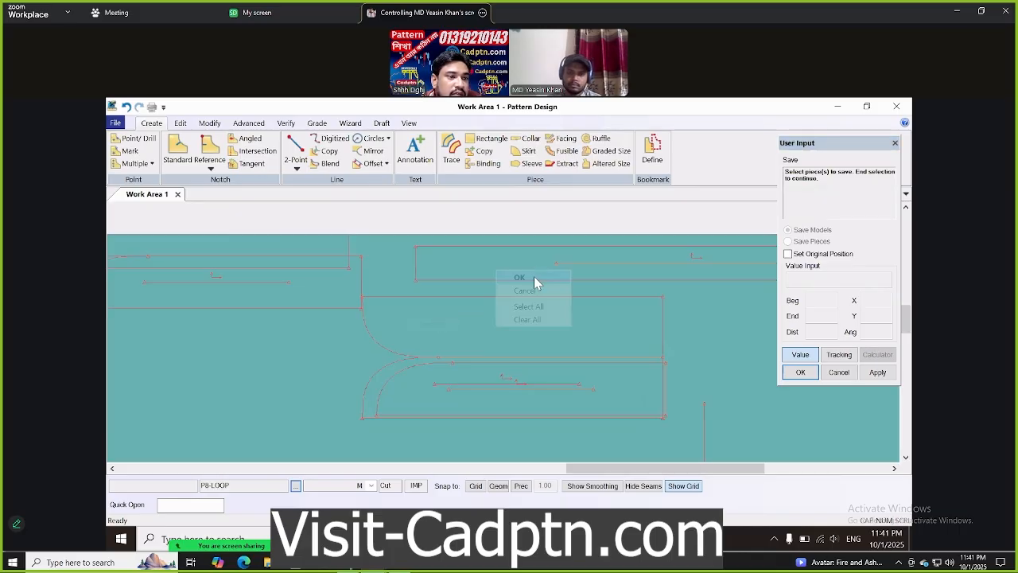
click(534, 277)
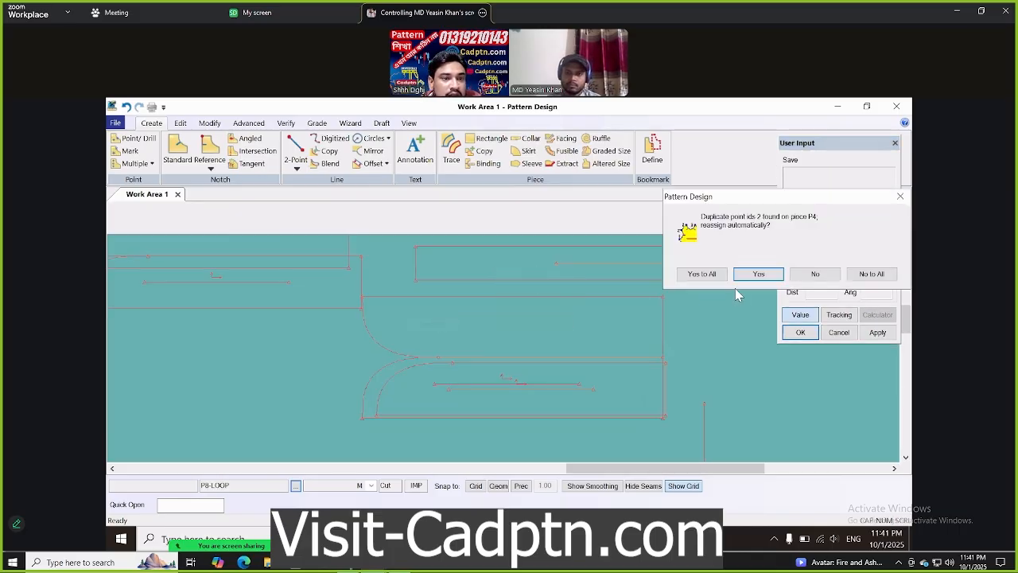
click(703, 273)
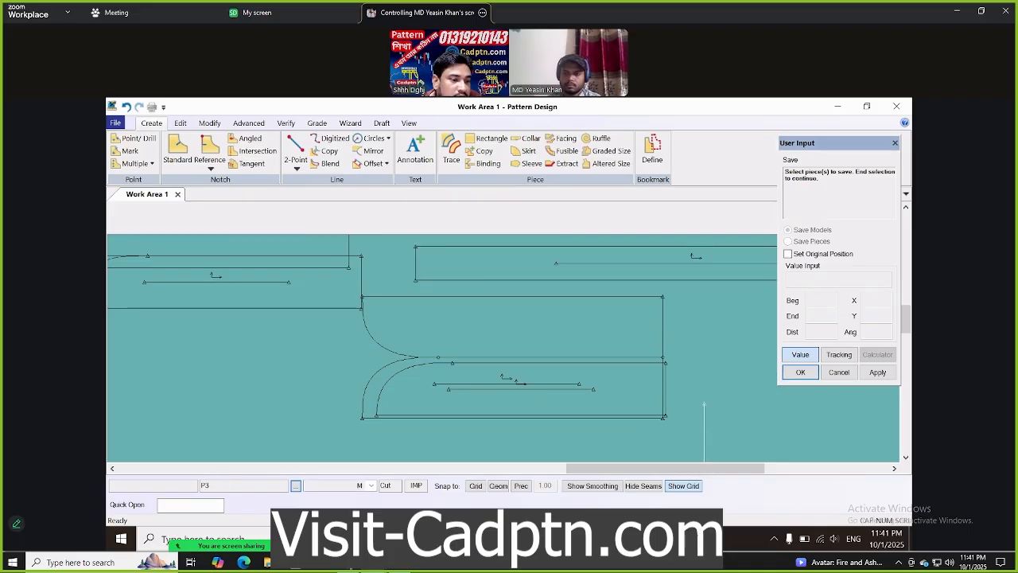
Switch to AccuMark Explorer, refresh the current storage area and check the saved pieces, including P8-LOOP, P56 and P567
key(alt+Tab)
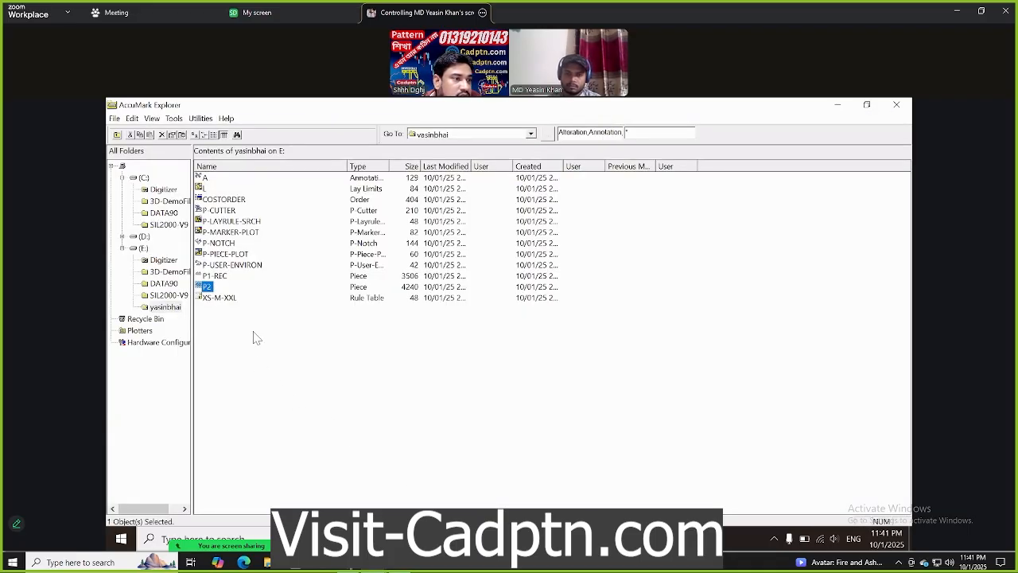
click(206, 332)
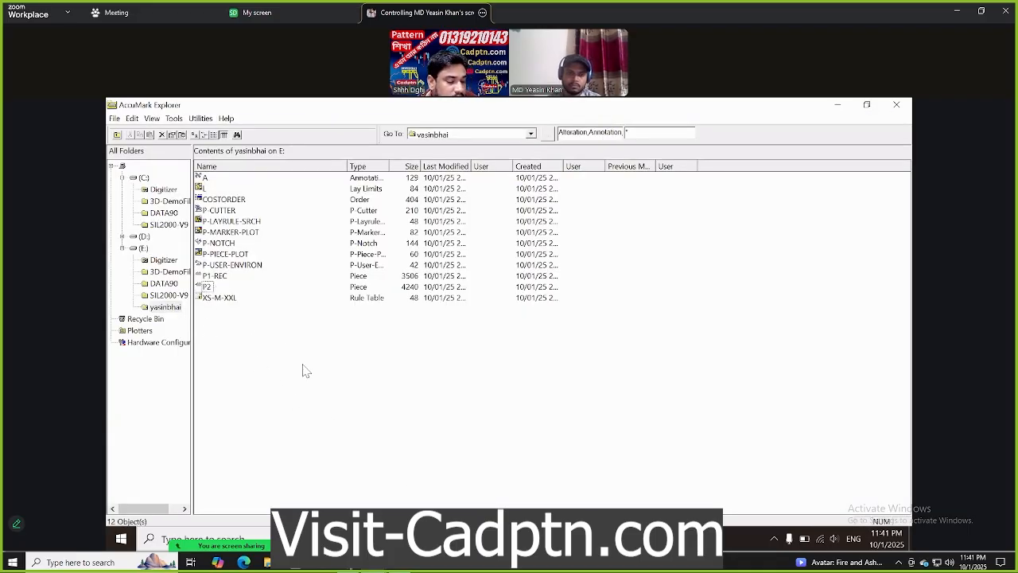
key(F5)
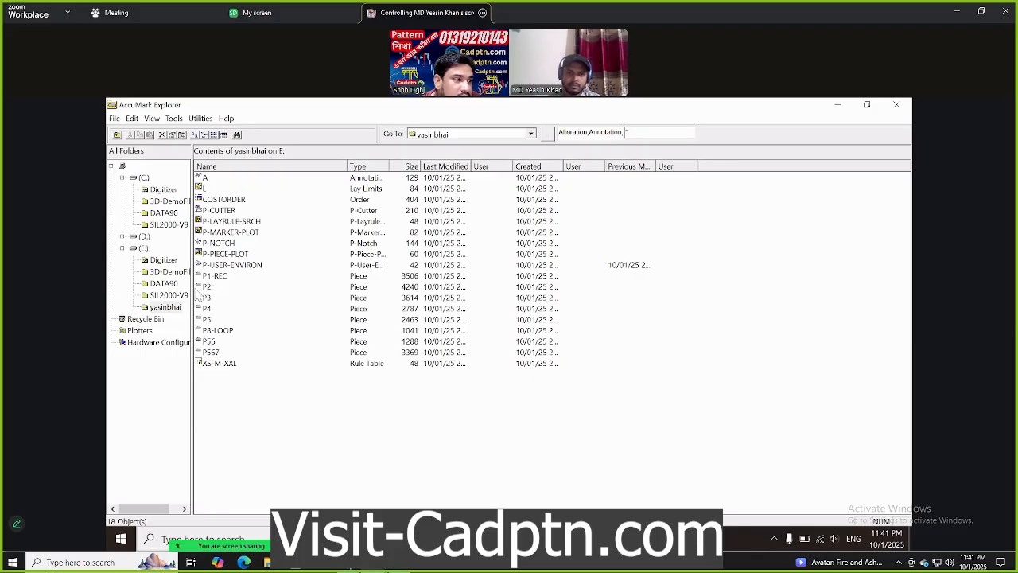
click(206, 288)
click(216, 330)
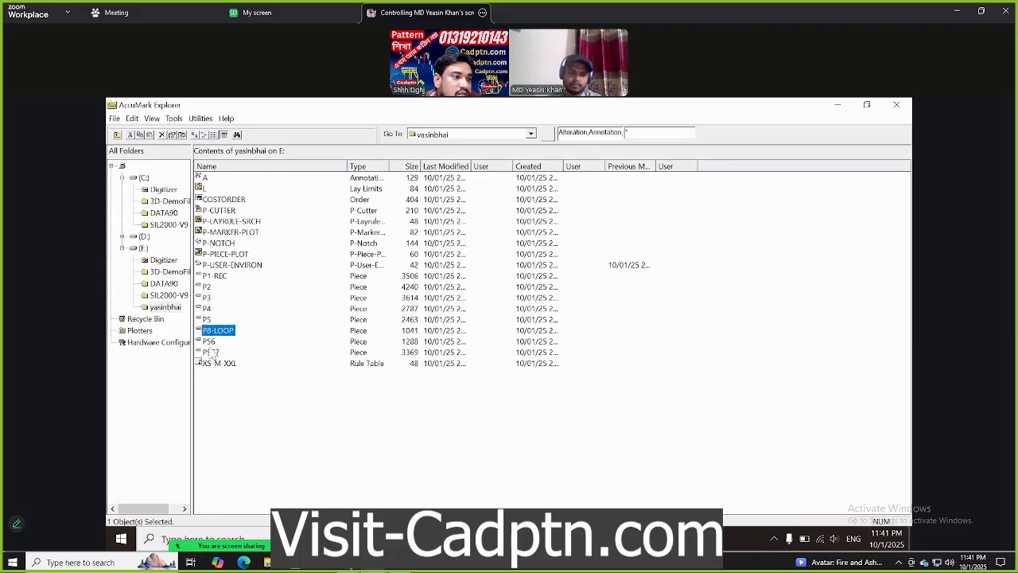
click(209, 341)
click(211, 352)
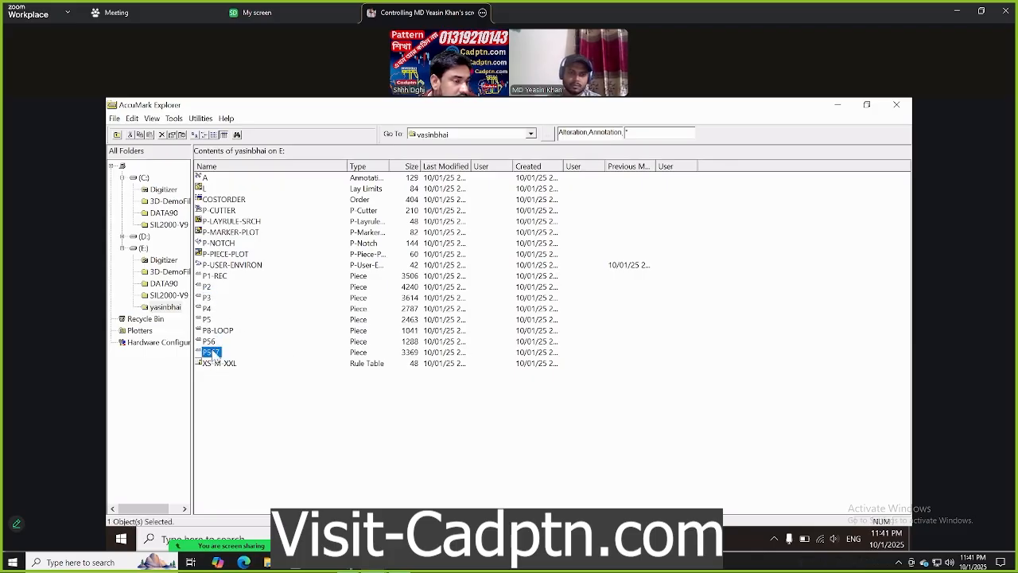
shift+click(207, 276)
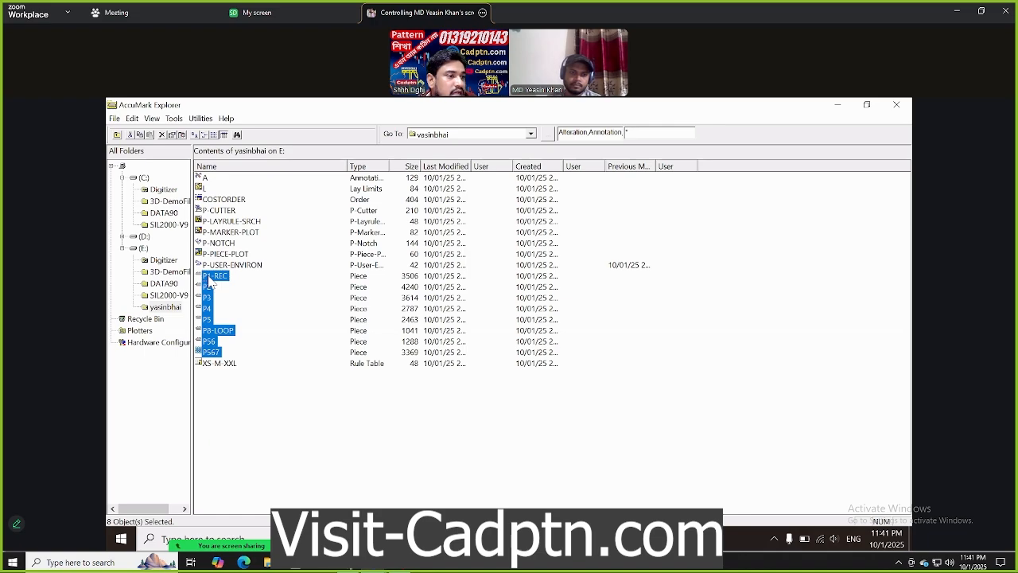
right_click(209, 278)
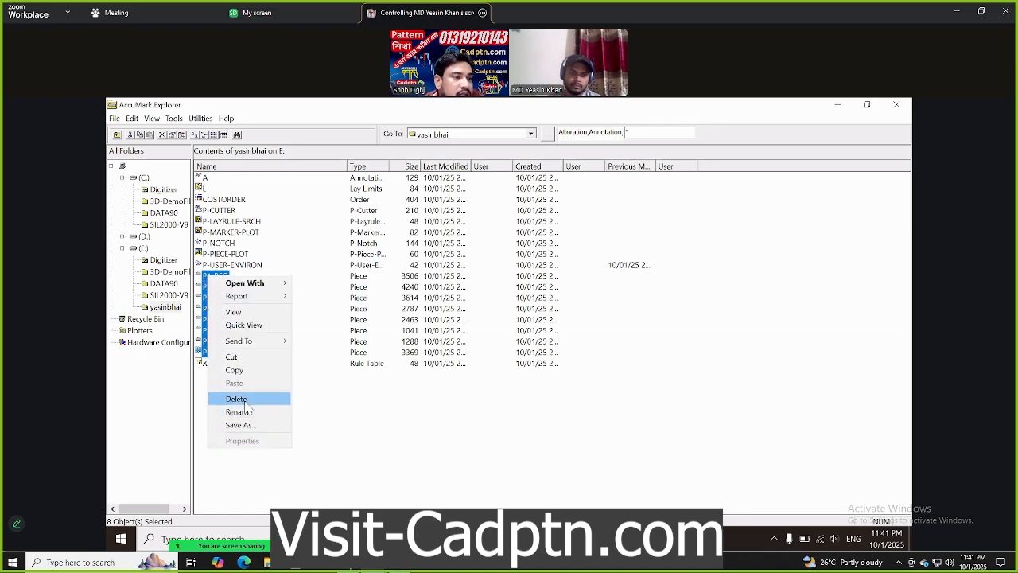
click(420, 422)
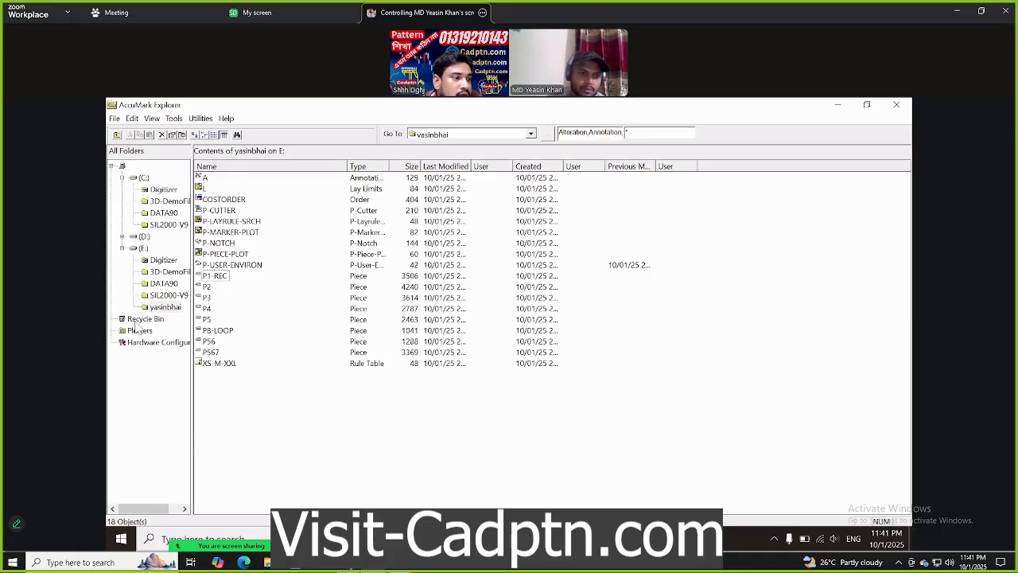
click(210, 276)
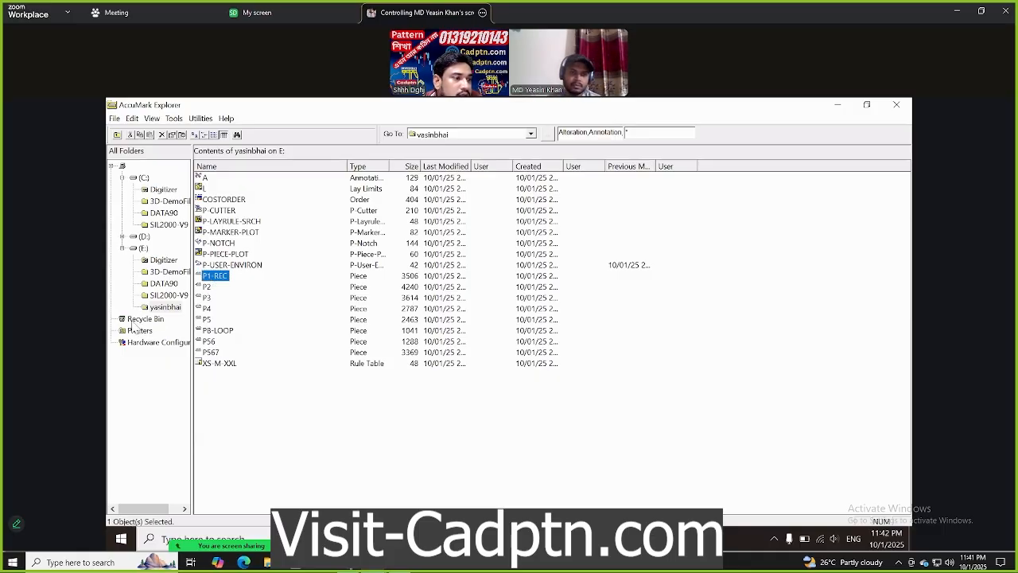
click(246, 371)
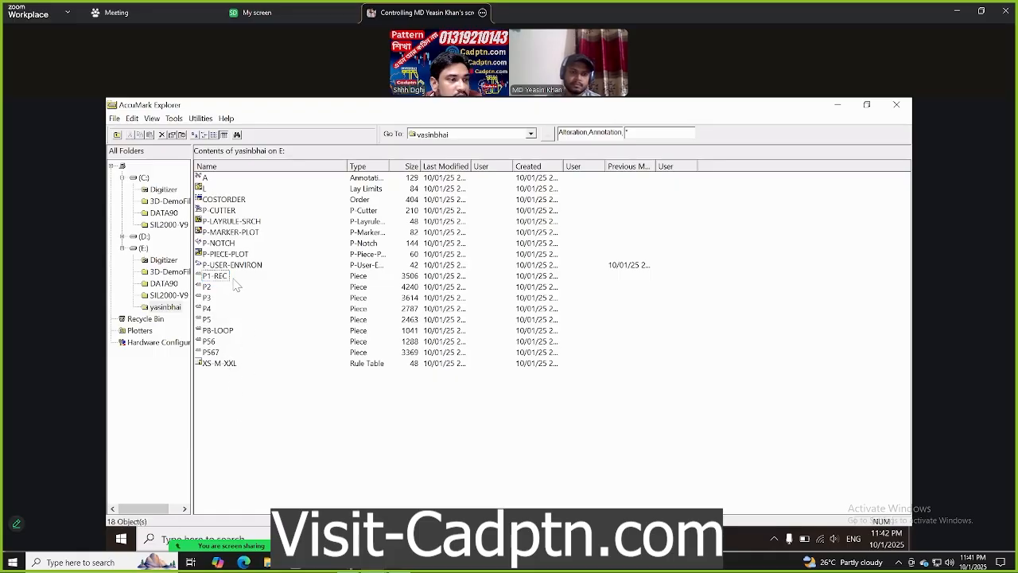
Open P-USER-ENVIRON to check its notation, precision and seam allowance settings, and close it without changes
click(238, 268)
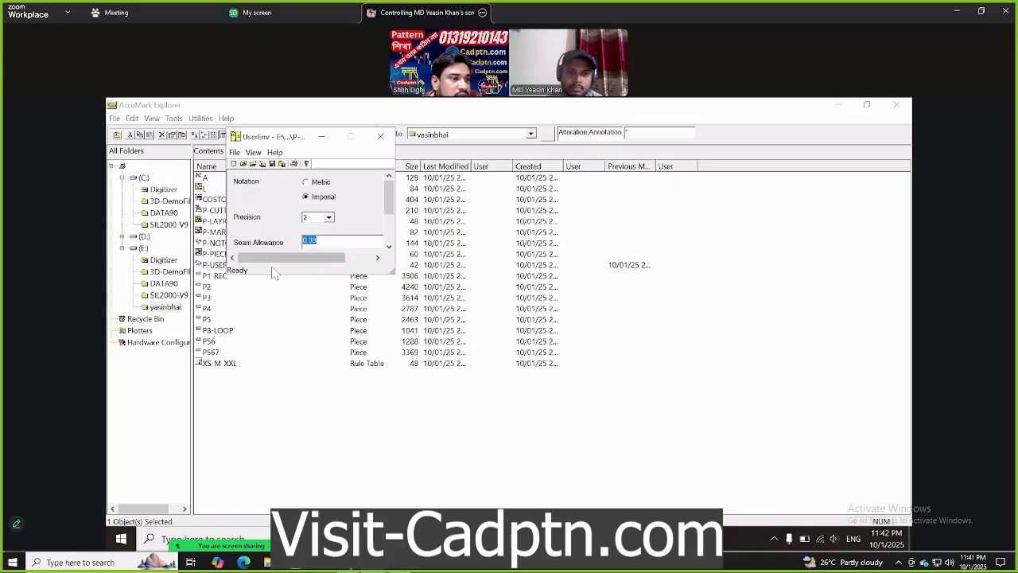
click(381, 136)
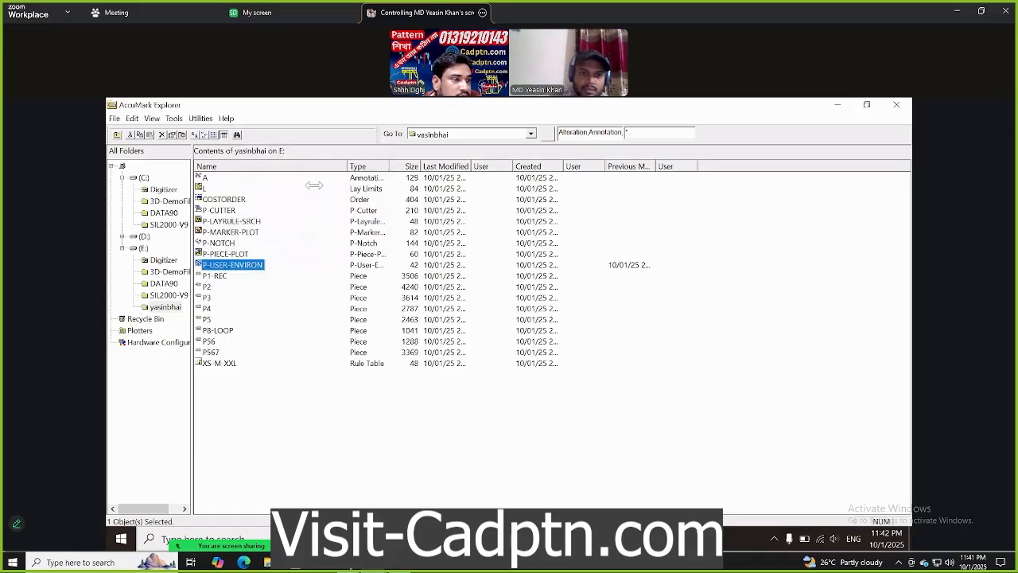
click(227, 299)
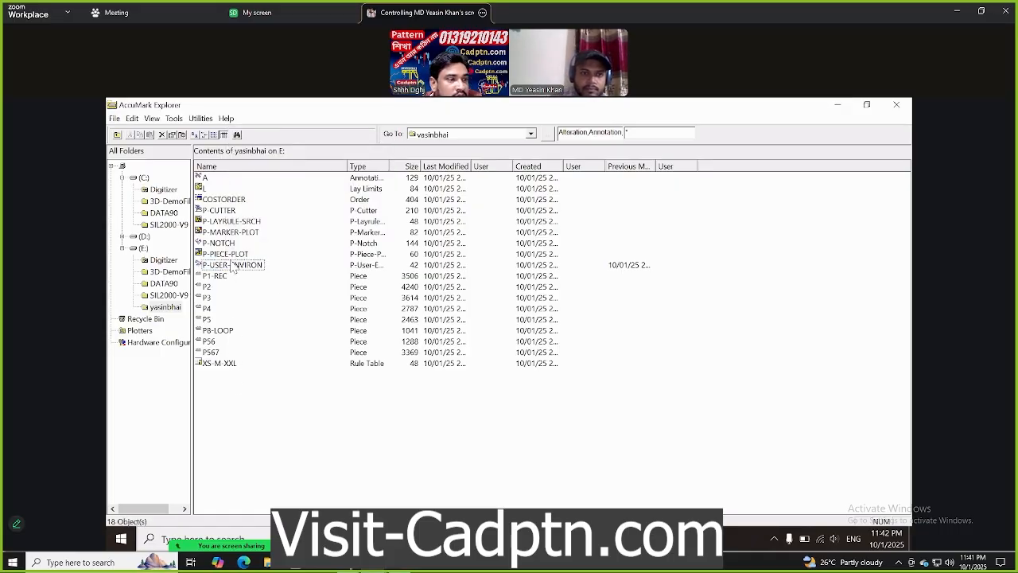
key(space)
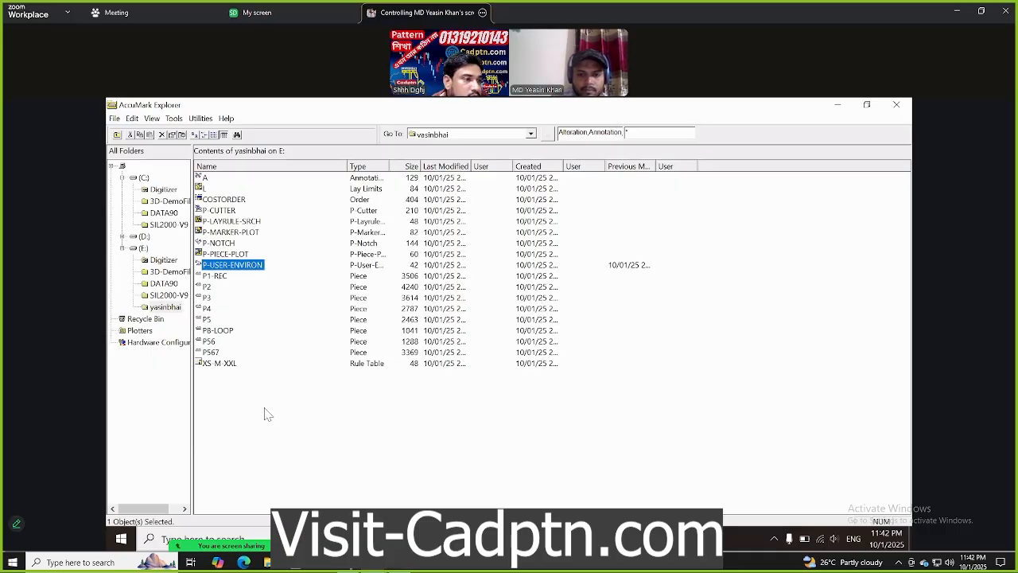
click(258, 292)
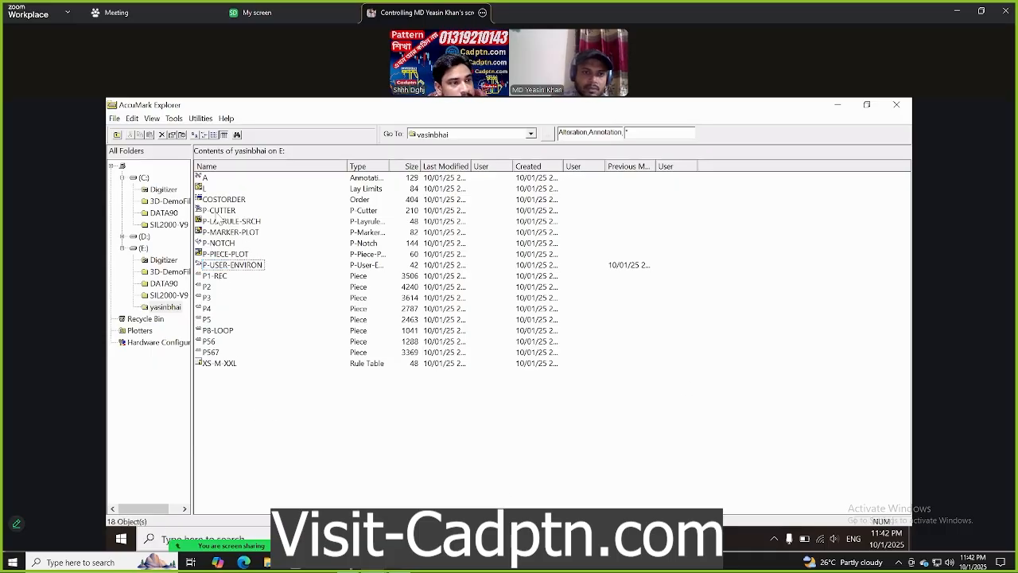
Open all pieces from P1-REC through P567 together in the Model Editor and maximize its window
click(212, 276)
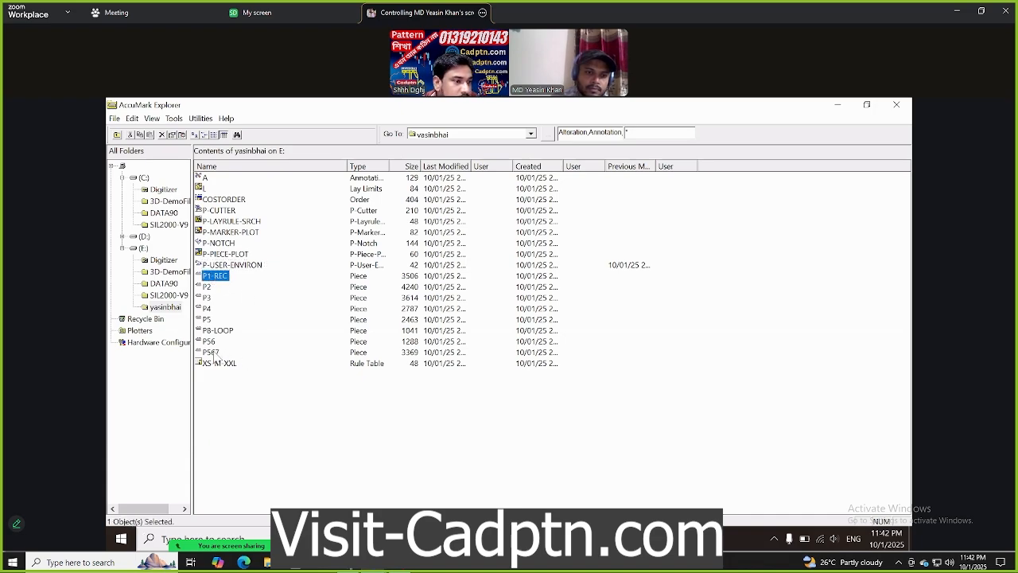
shift+click(213, 354)
right_click(215, 288)
mouse_move(229, 284)
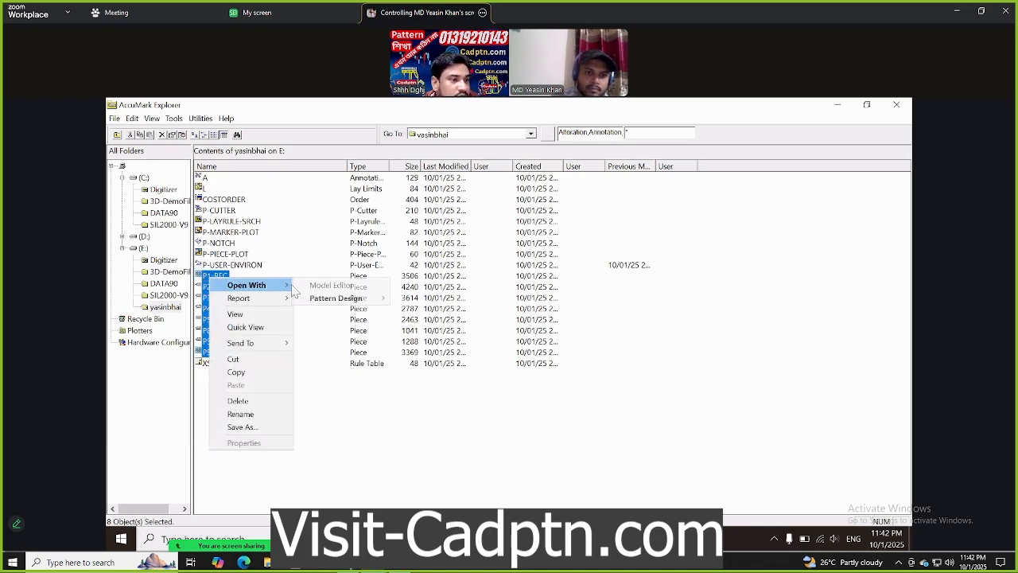
click(320, 286)
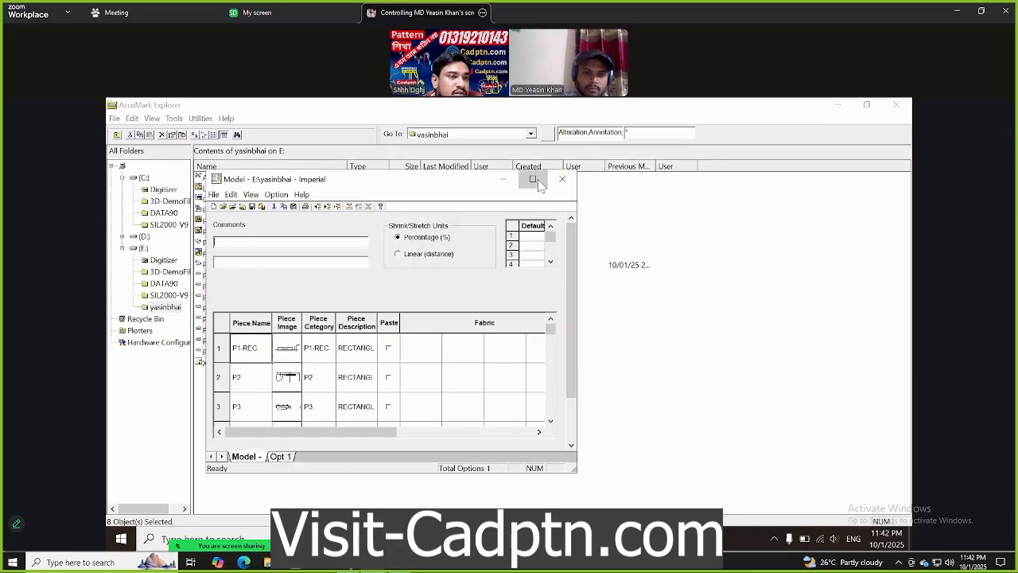
click(533, 180)
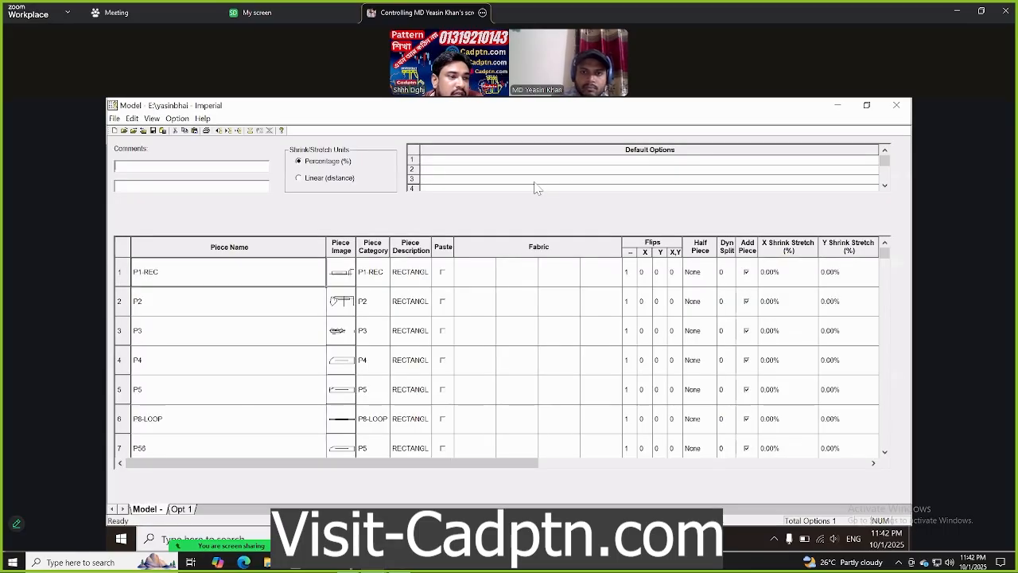
Check the model's piece names, categories and flips, save it as YASIN in the yasinbhai storage area, and close the Model Editor
click(180, 245)
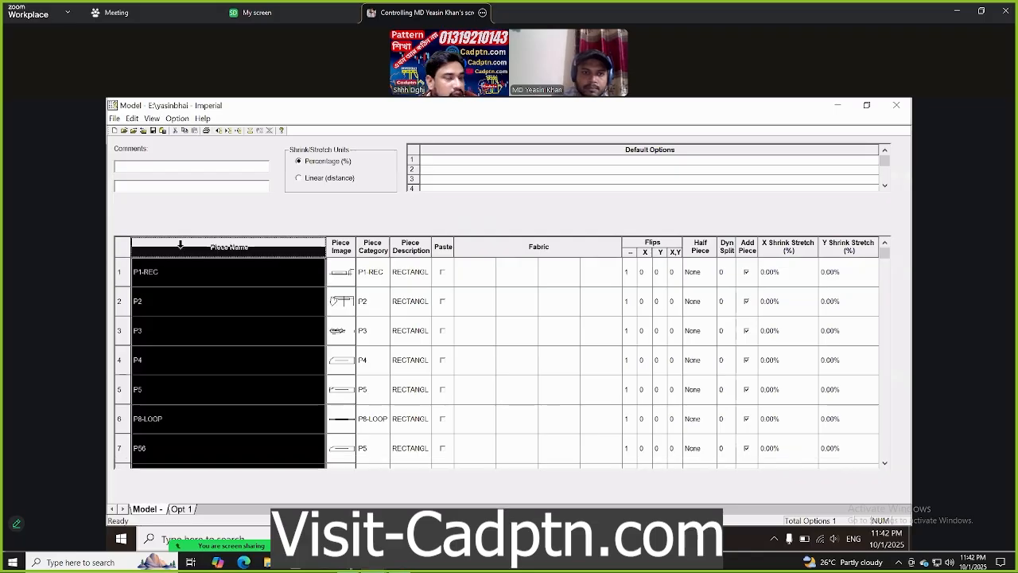
click(373, 248)
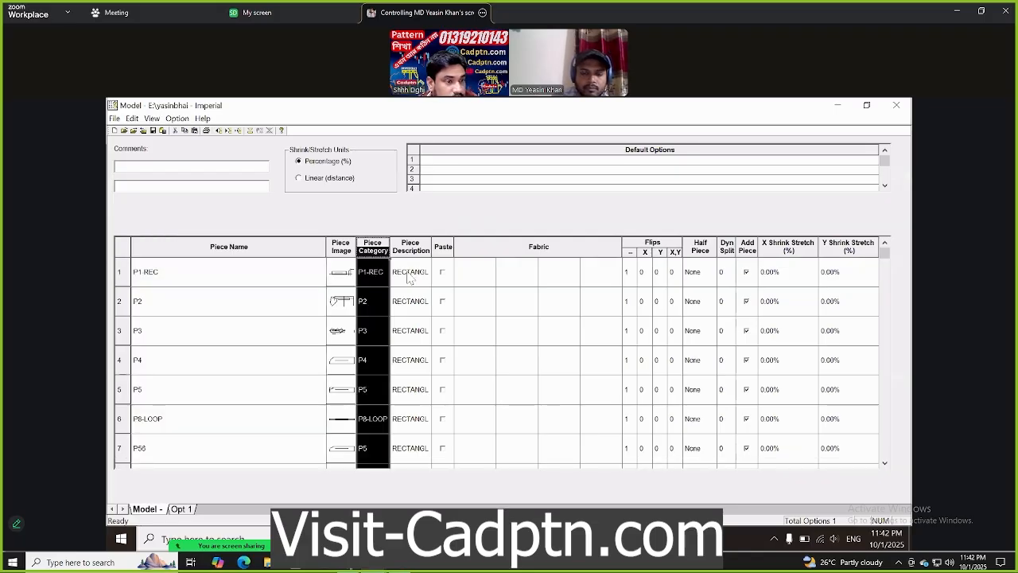
click(631, 281)
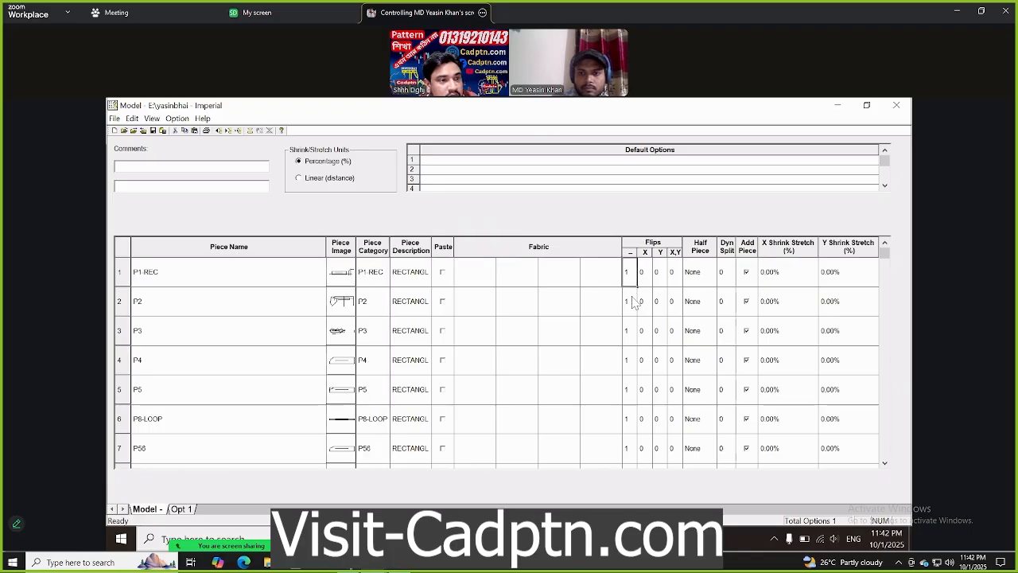
click(153, 132)
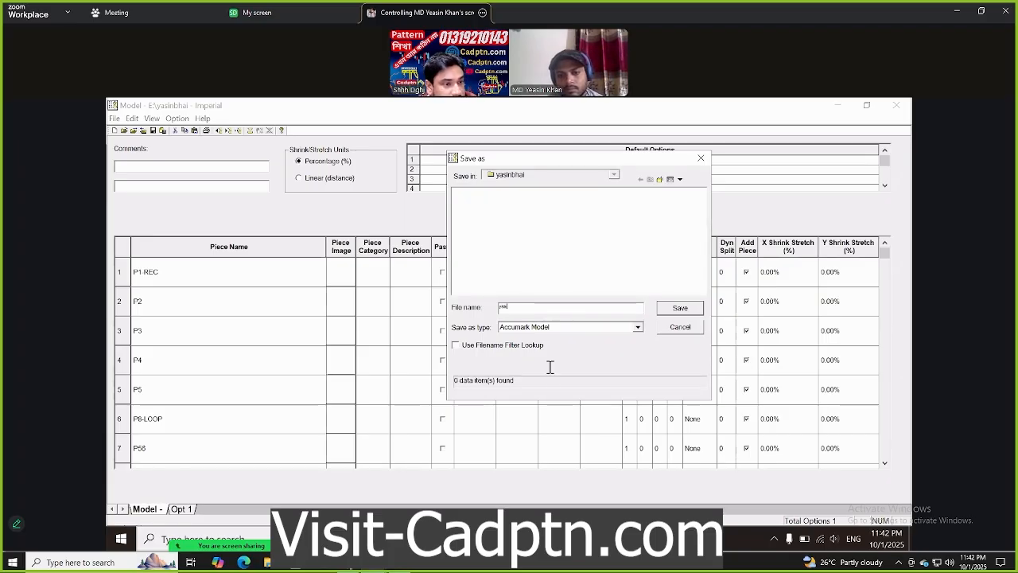
click(680, 310)
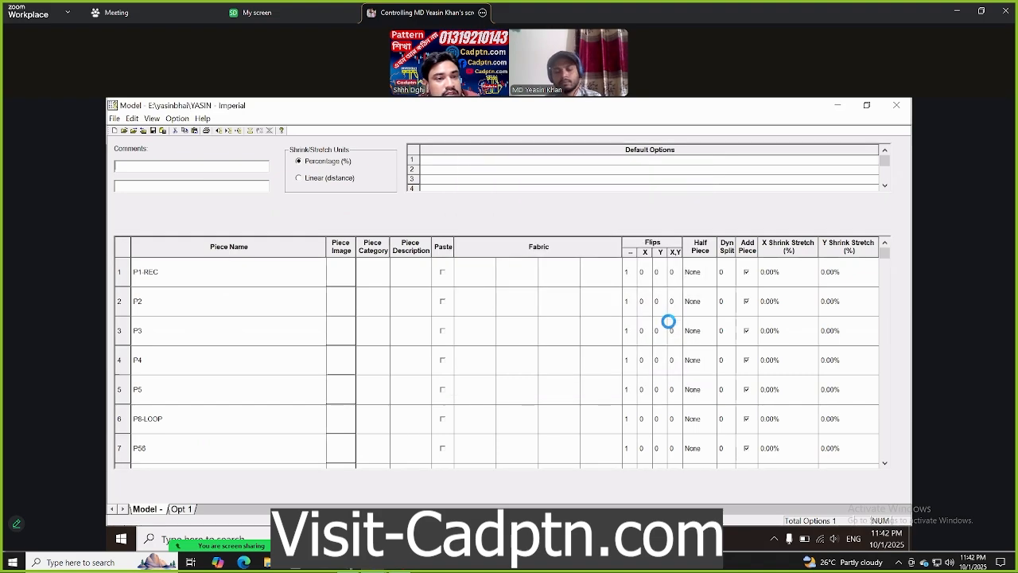
click(897, 107)
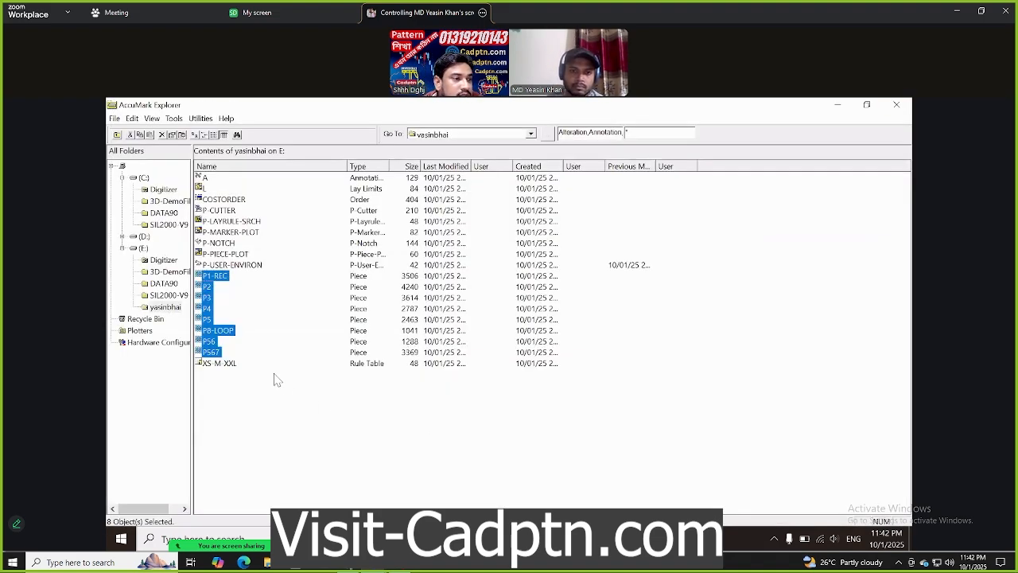
click(264, 417)
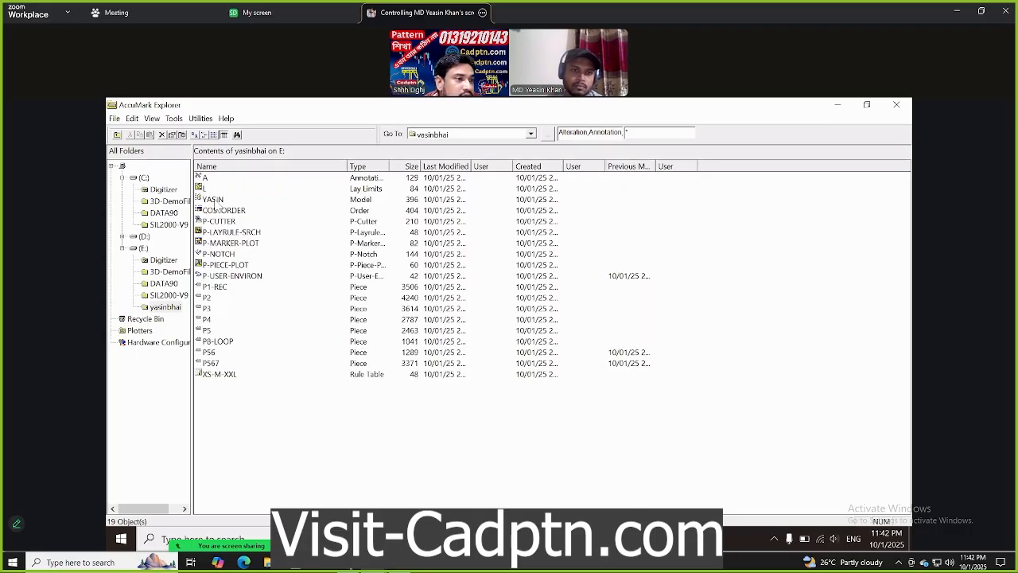
Copy the name text of the YASIN model in the storage area without renaming the model
click(213, 200)
right_click(214, 200)
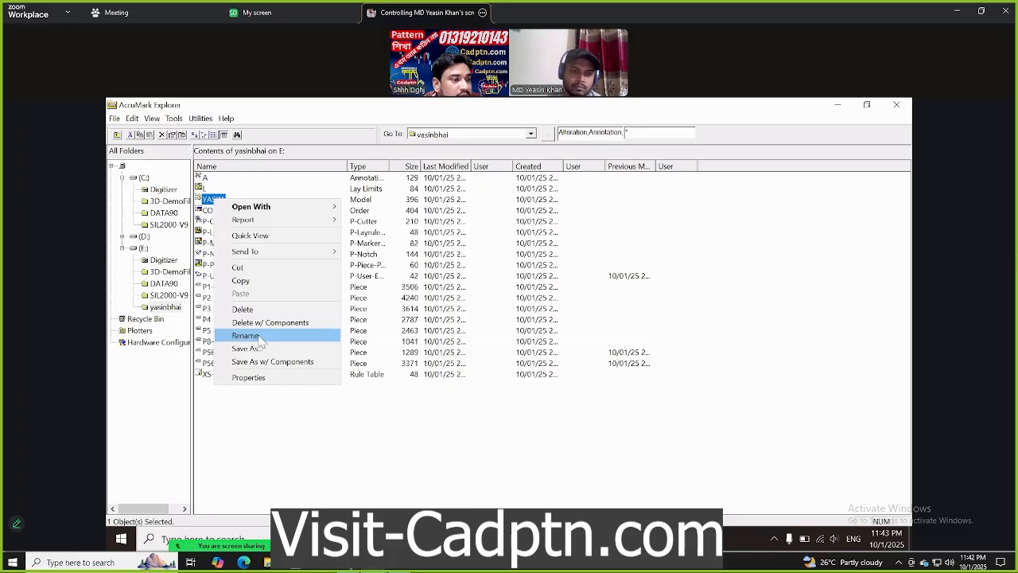
click(246, 335)
right_click(220, 202)
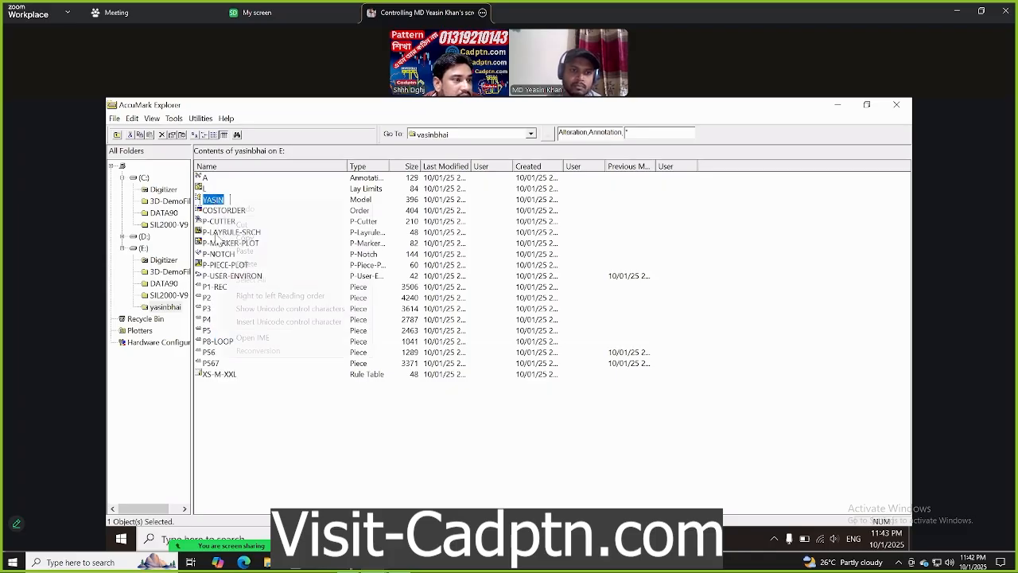
click(266, 242)
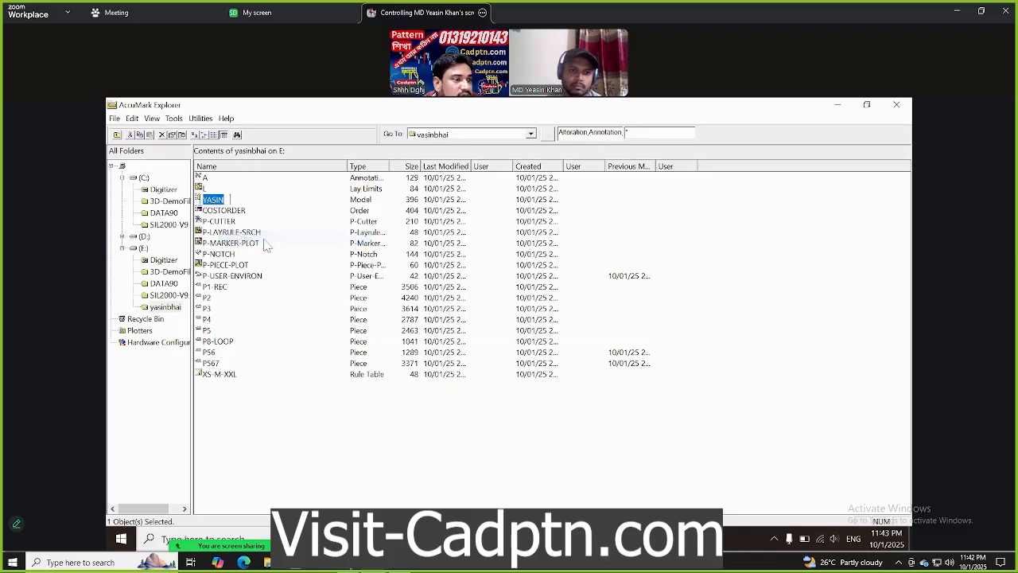
click(276, 413)
Create a new order in the storage area with YASIN as the marker name and the same text as the order number
right_click(271, 333)
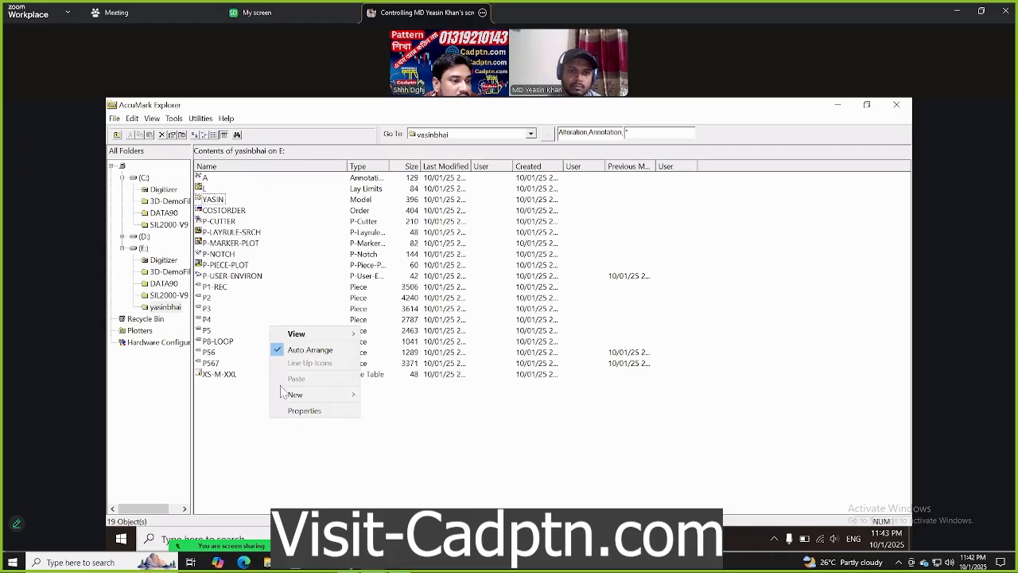
mouse_move(296, 394)
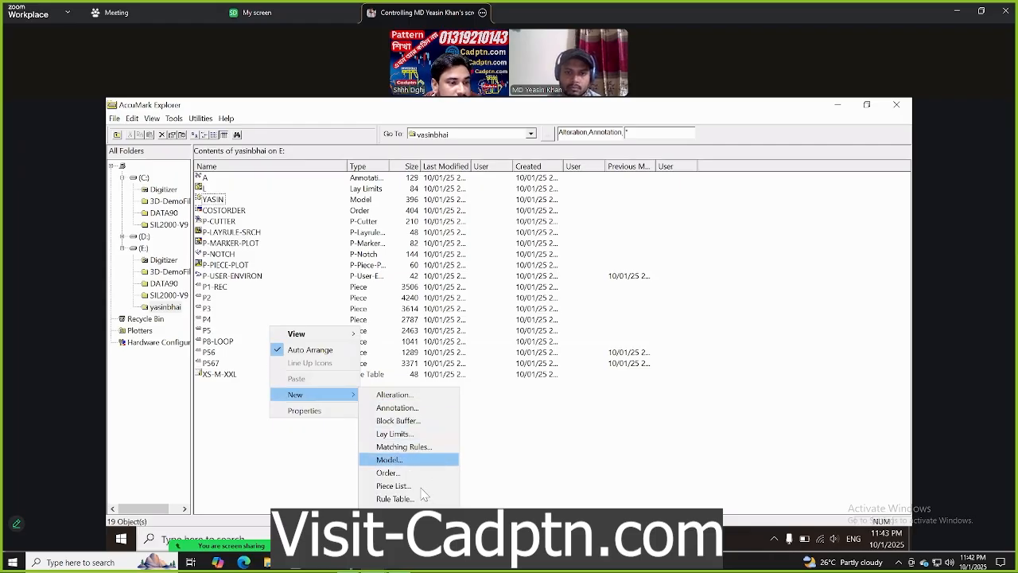
click(389, 472)
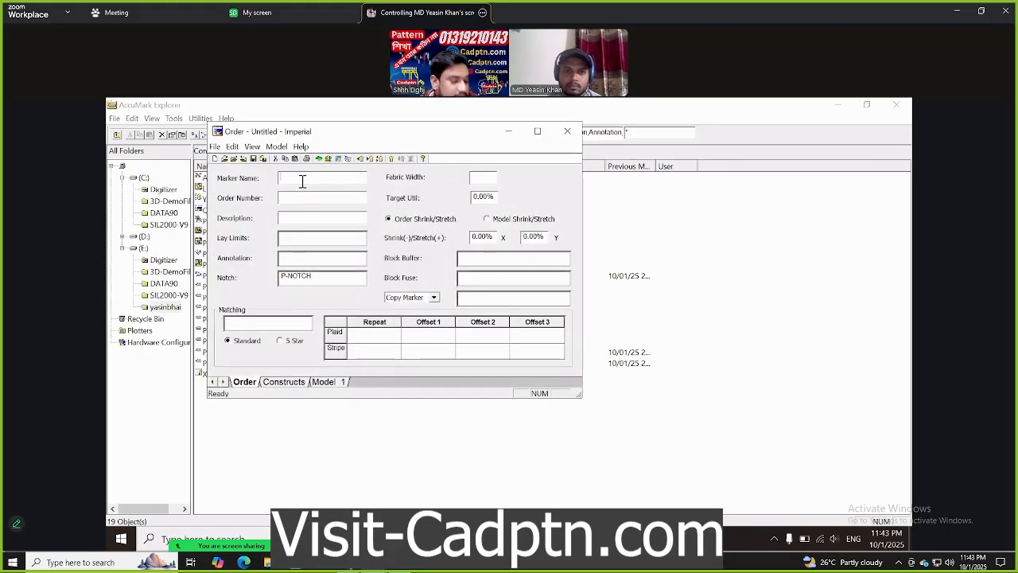
text(YASIN)
click(313, 202)
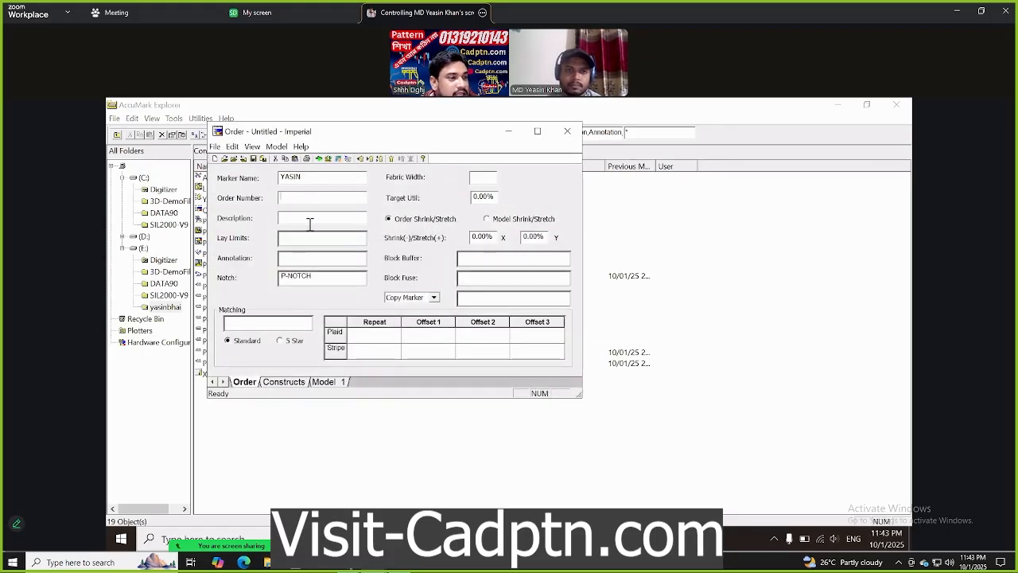
click(361, 218)
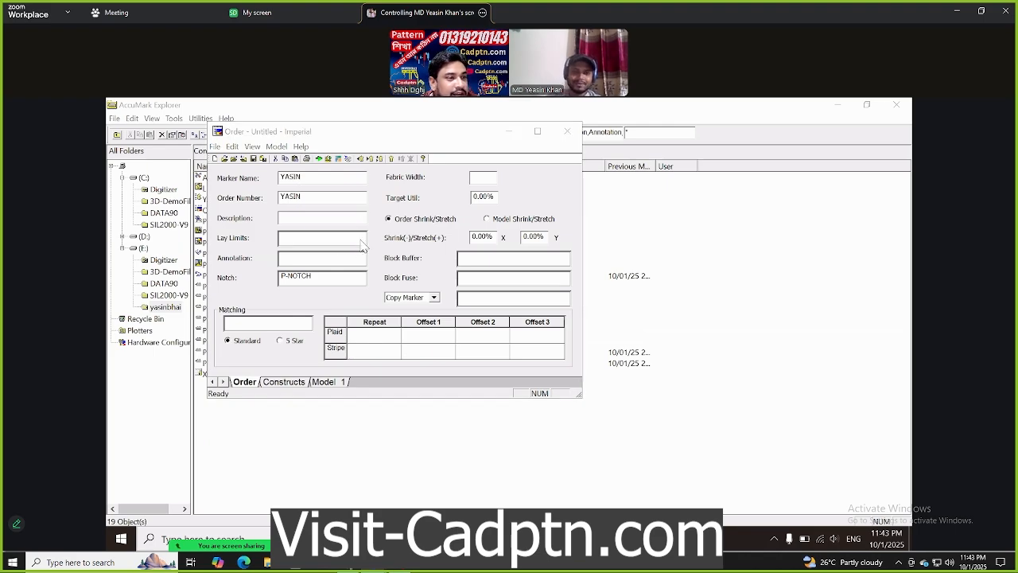
Assign lay limits L and annotation A to the order and set the fabric width to 50
double_click(361, 243)
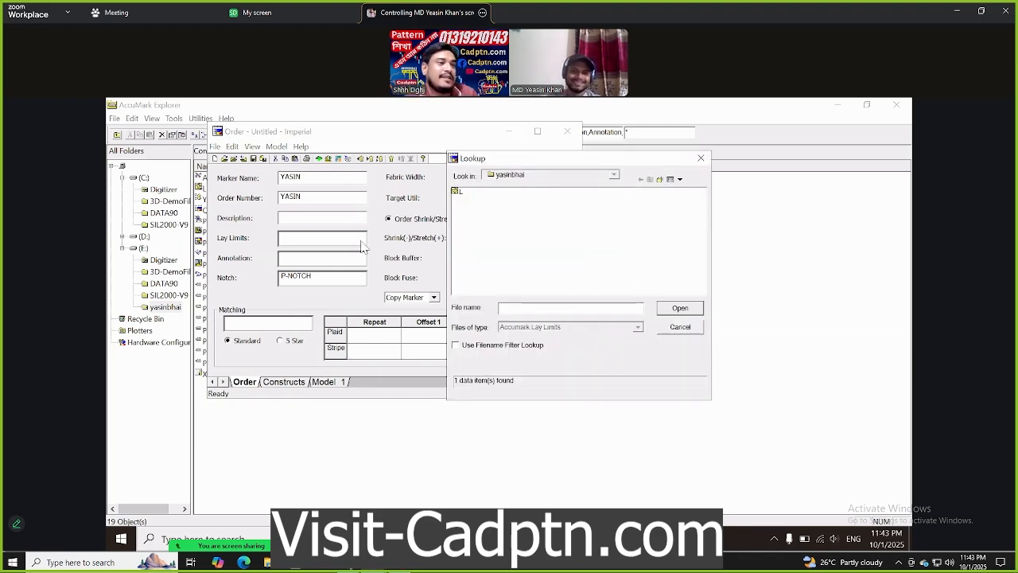
click(457, 192)
click(680, 308)
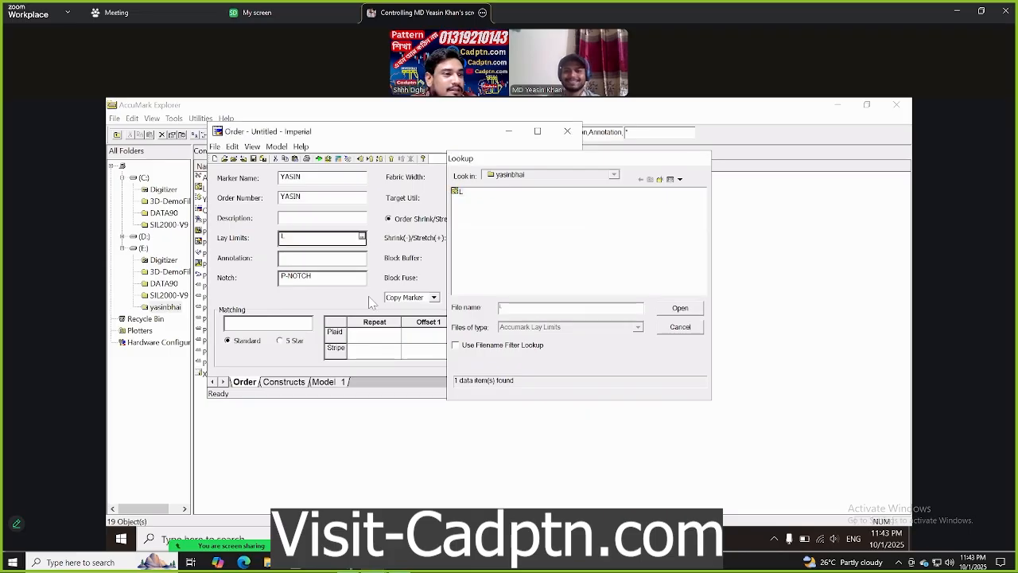
click(362, 263)
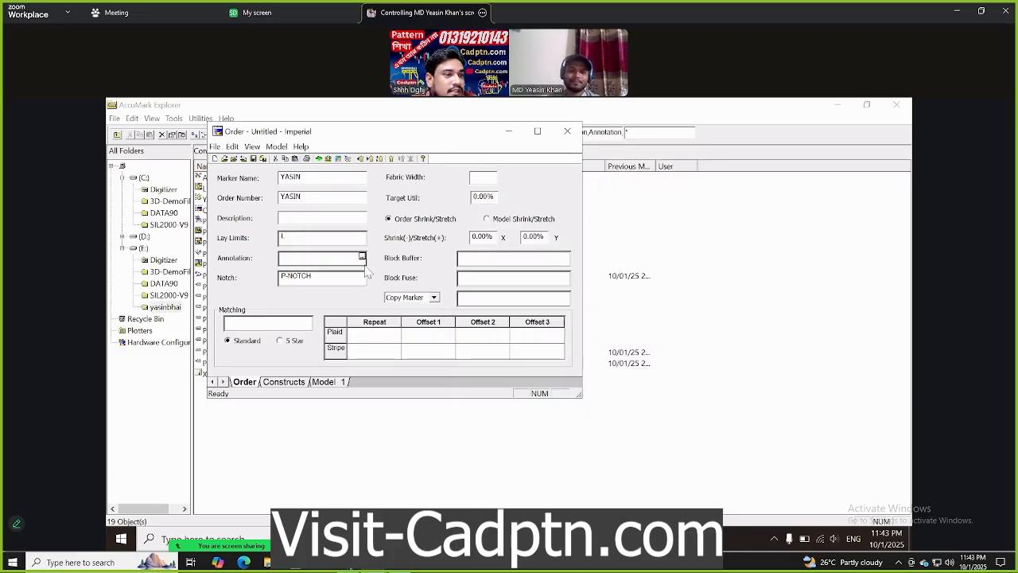
double_click(361, 258)
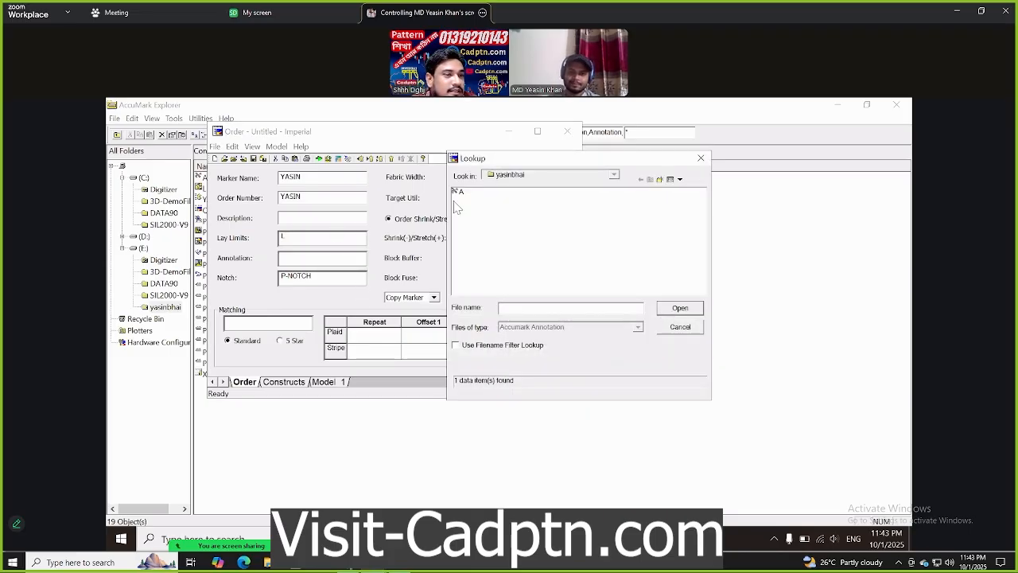
click(458, 191)
click(680, 307)
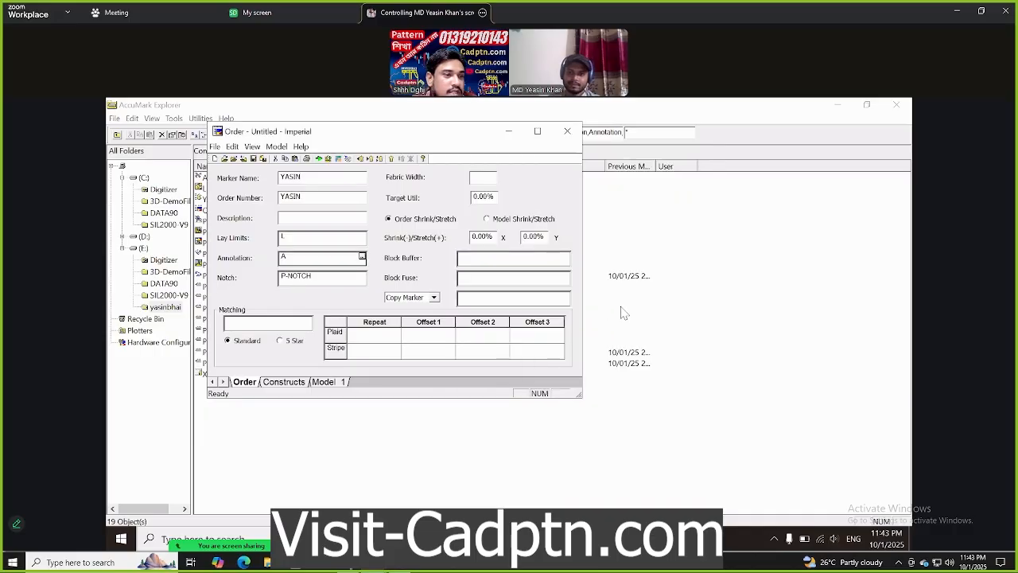
click(489, 178)
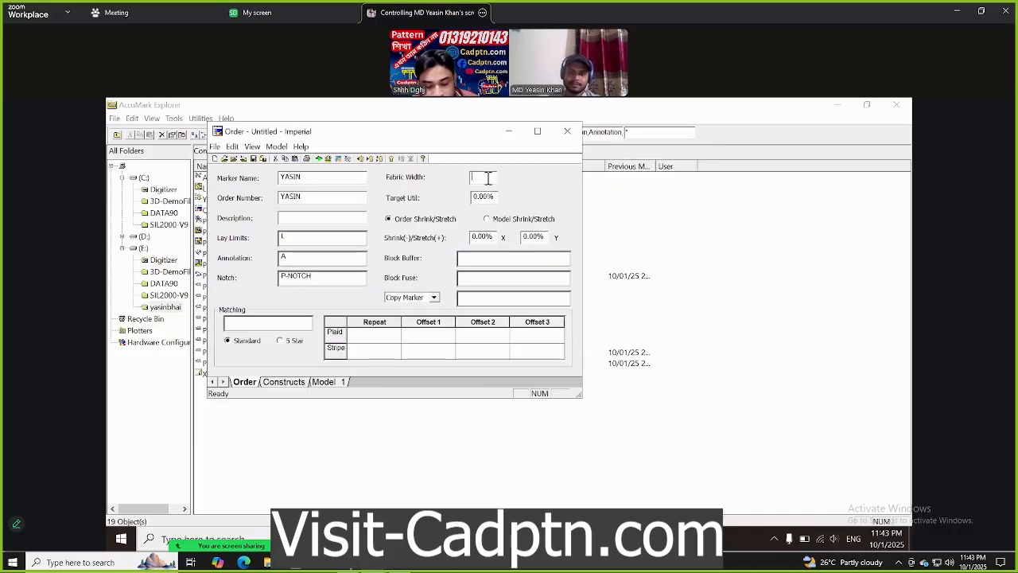
text(50)
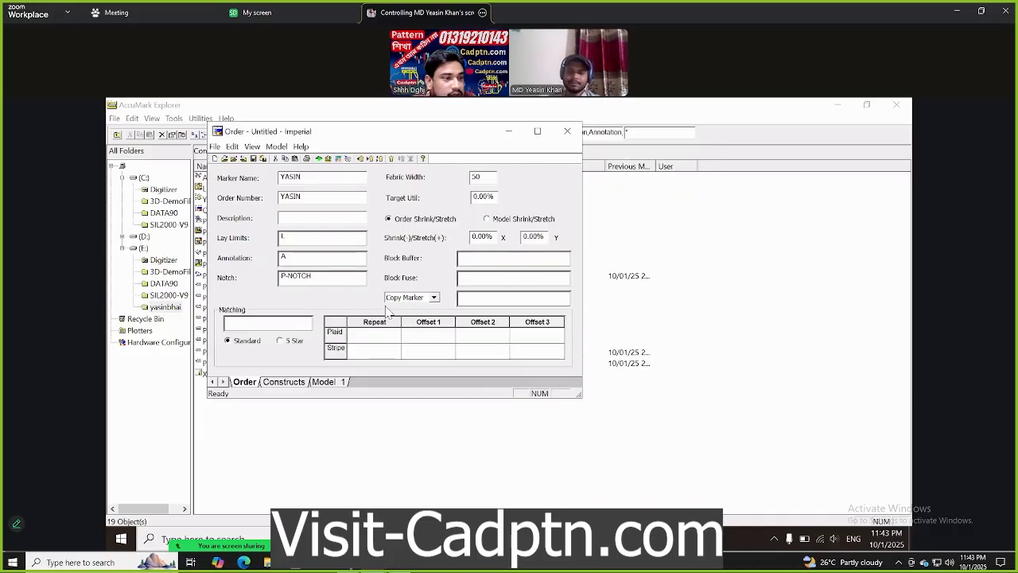
Add the YASIN model to the order and choose size M for its first size row
click(284, 382)
click(326, 383)
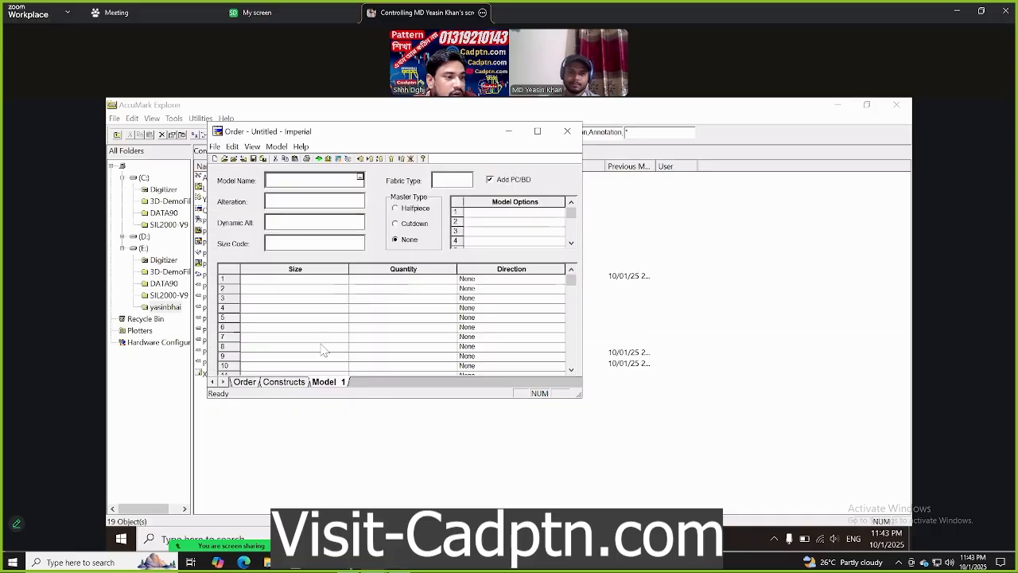
click(306, 181)
text(YASIN)
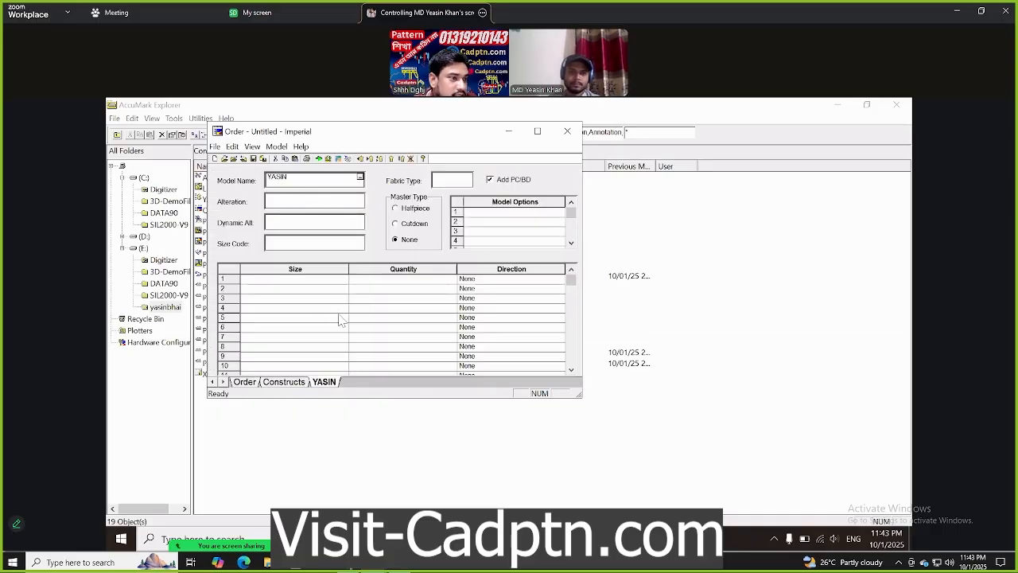
click(344, 282)
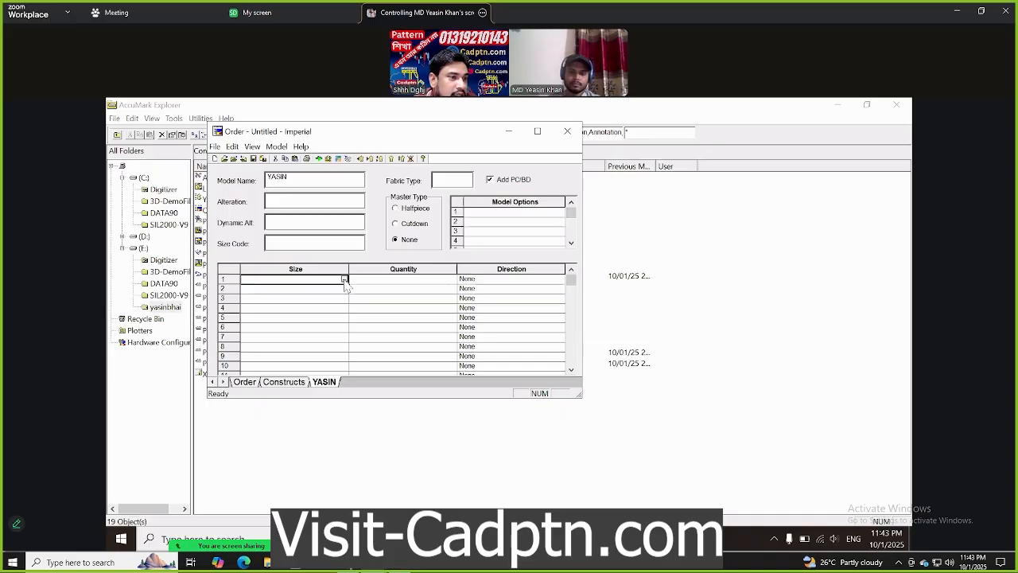
click(344, 280)
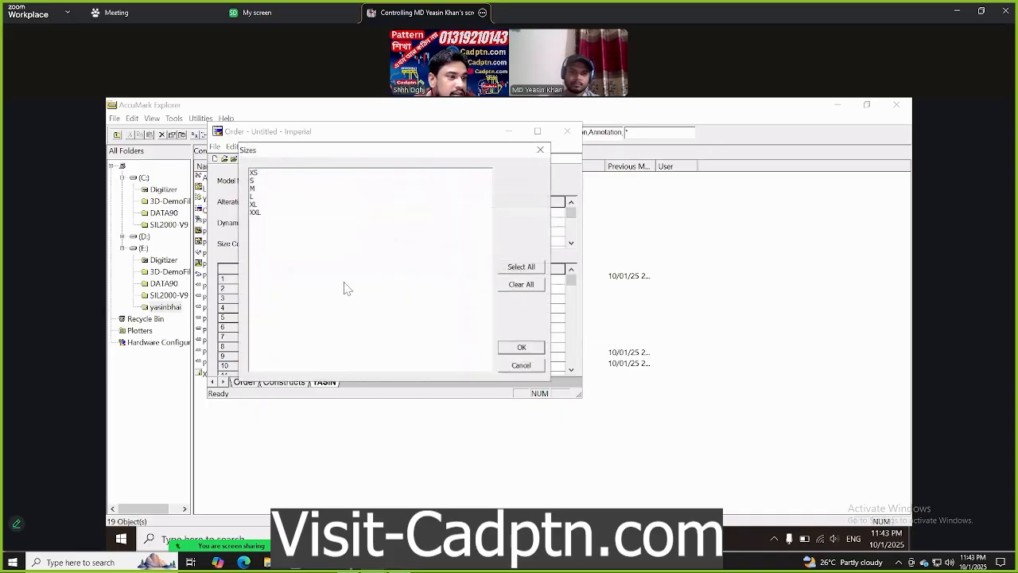
click(254, 189)
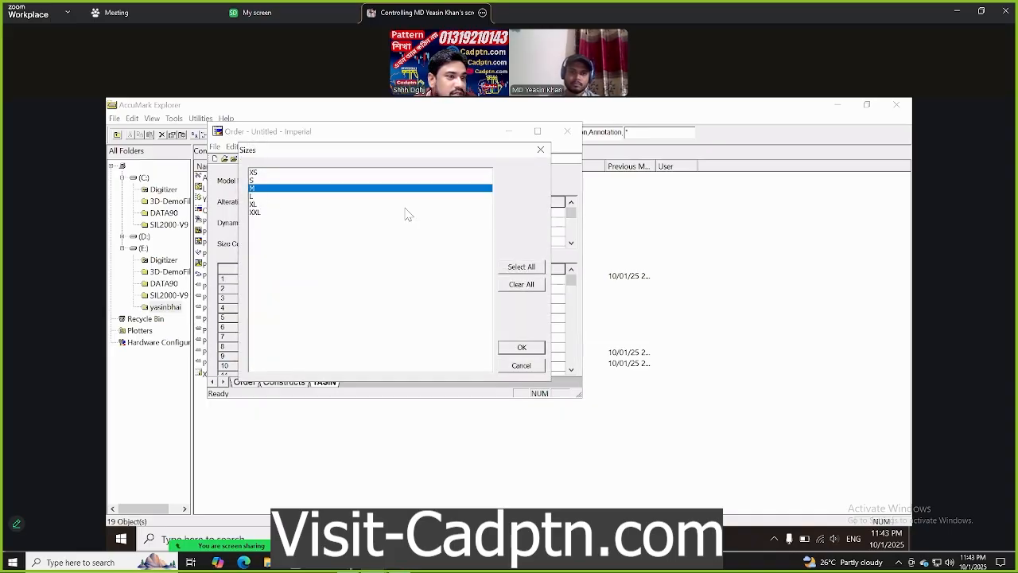
click(522, 349)
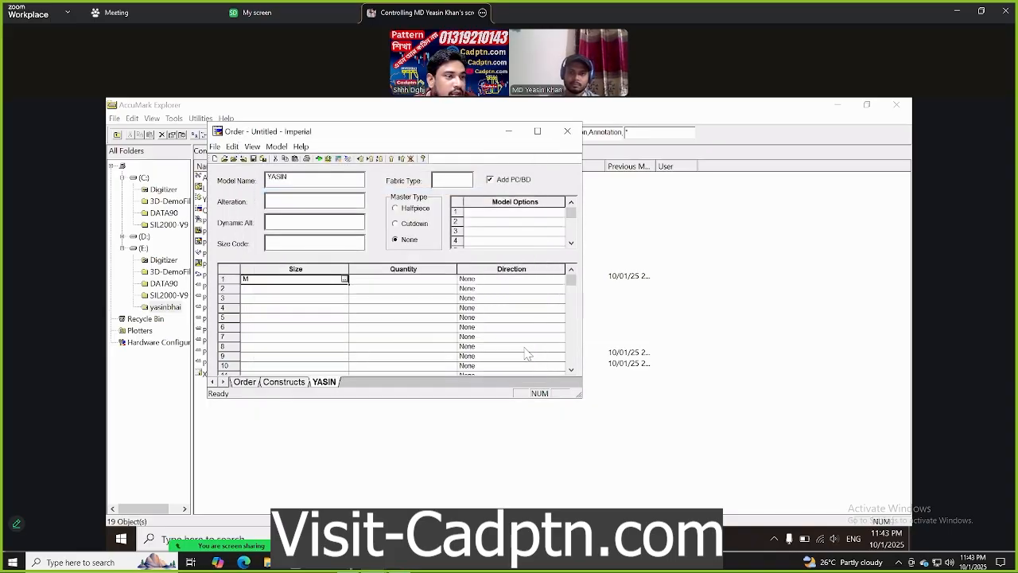
Save the order and process it into a marker, leaving the fabric type blank, and close the order
click(465, 183)
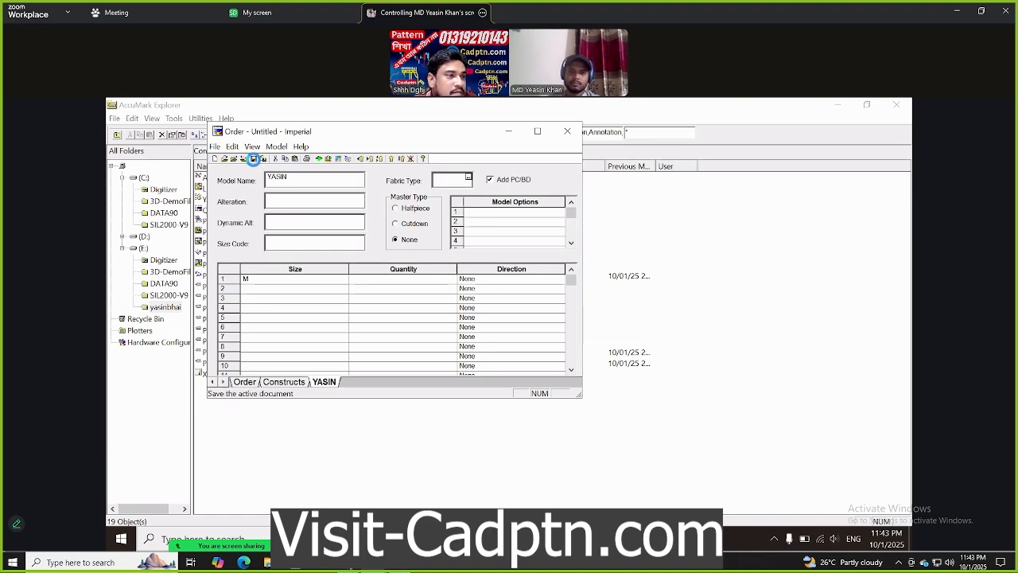
click(253, 158)
click(318, 159)
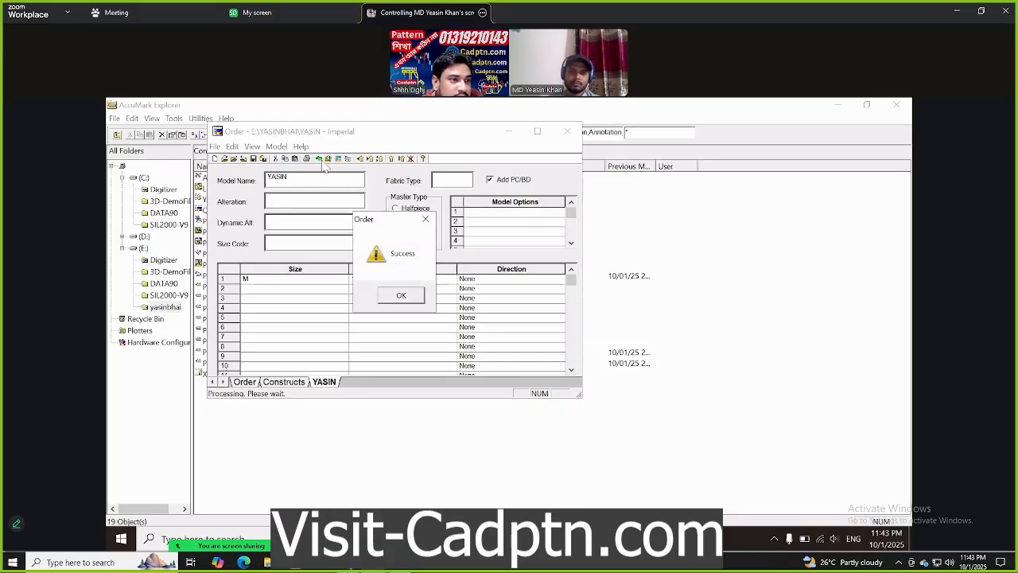
click(404, 296)
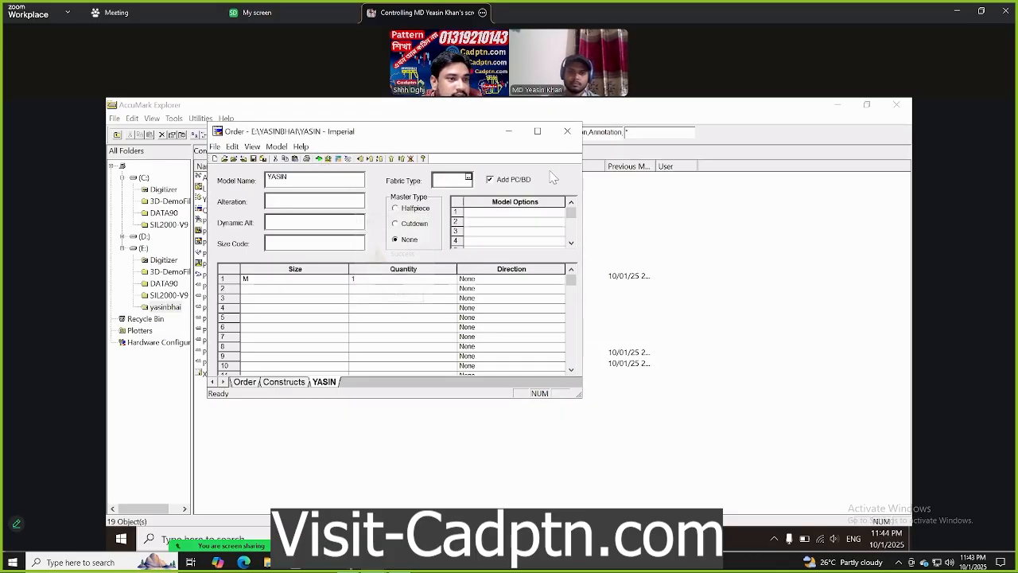
click(567, 131)
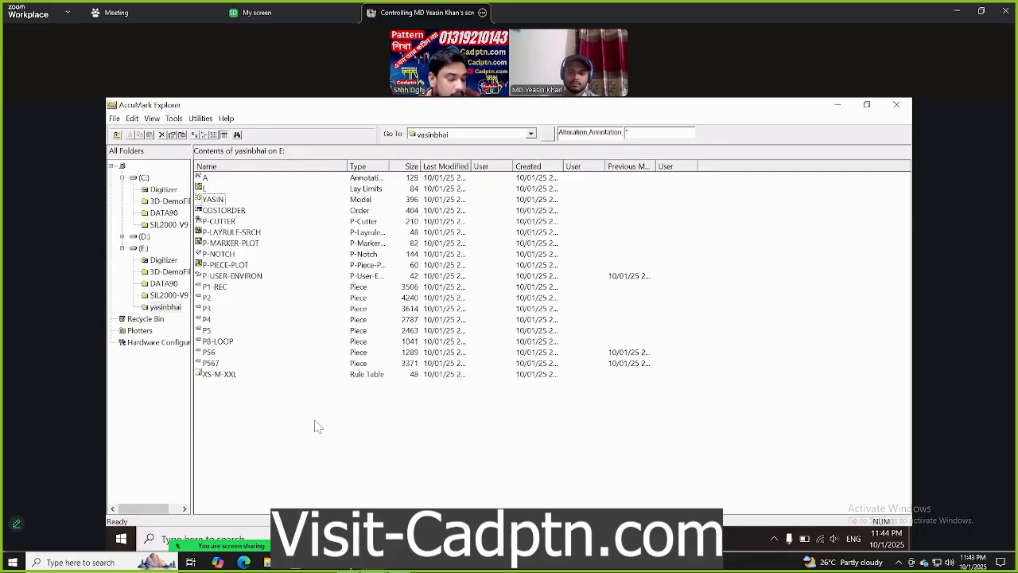
Refresh the yasinbhai storage area and send the YASIN marker to AccuNest
key(F5)
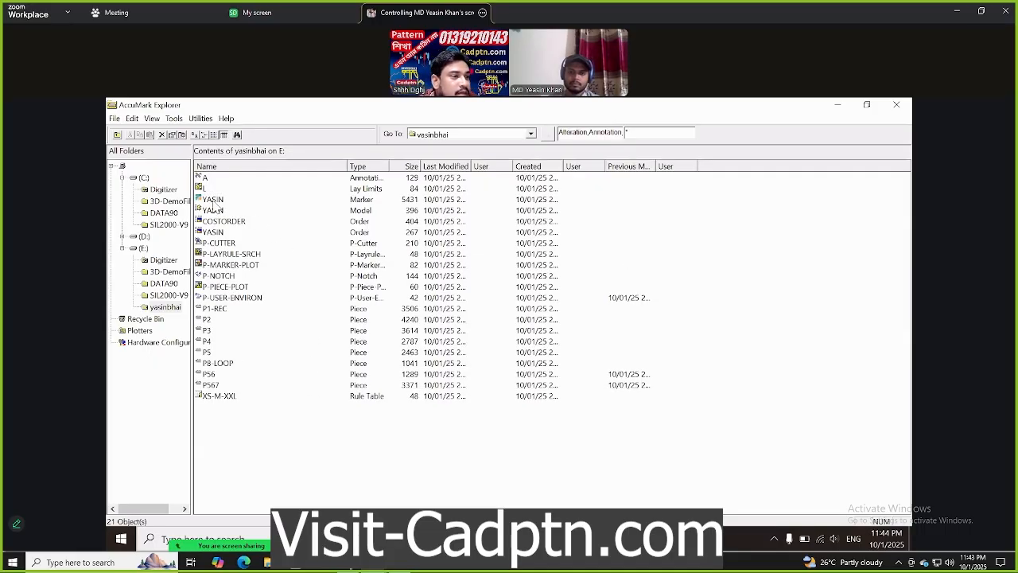
click(213, 200)
right_click(212, 200)
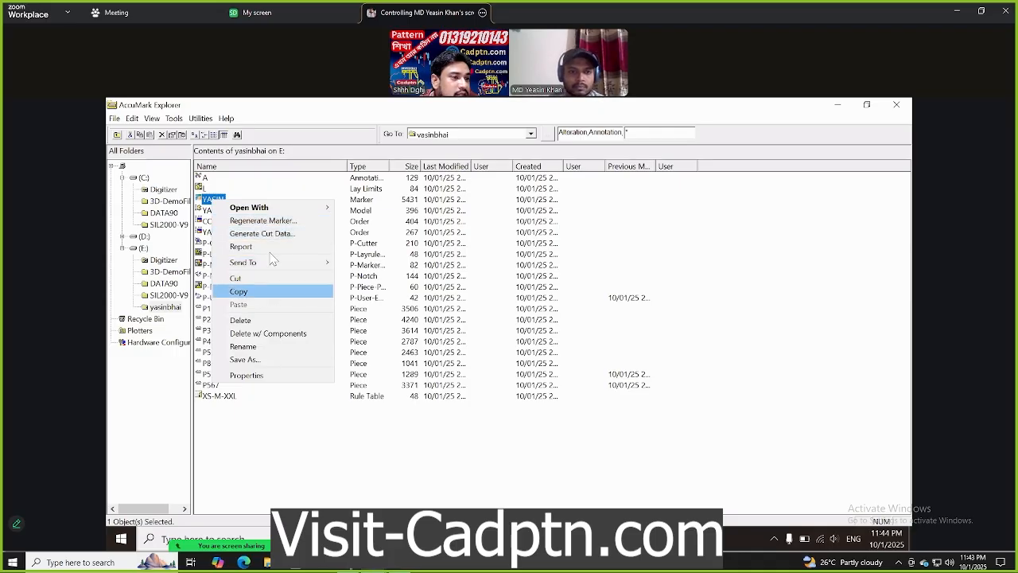
mouse_move(308, 266)
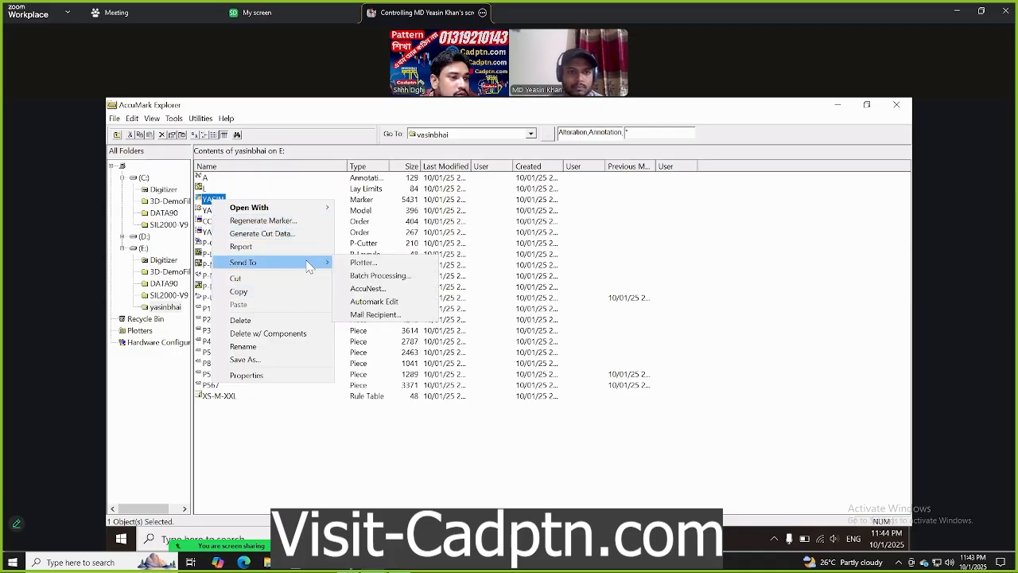
click(383, 288)
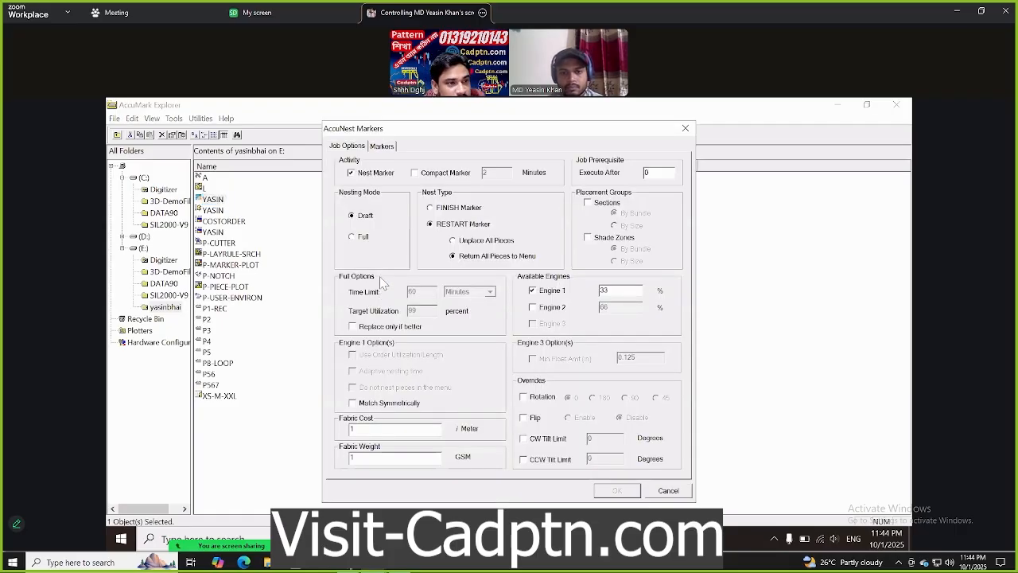
Enable marker compaction for 1 minute alongside nesting and set the nesting mode to Full
click(414, 172)
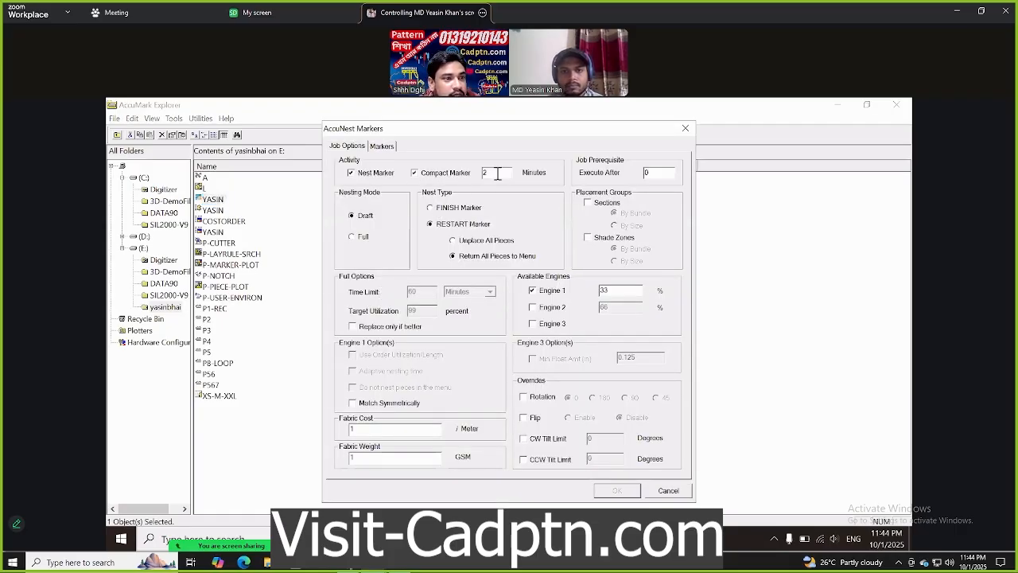
drag(496, 171, 469, 171)
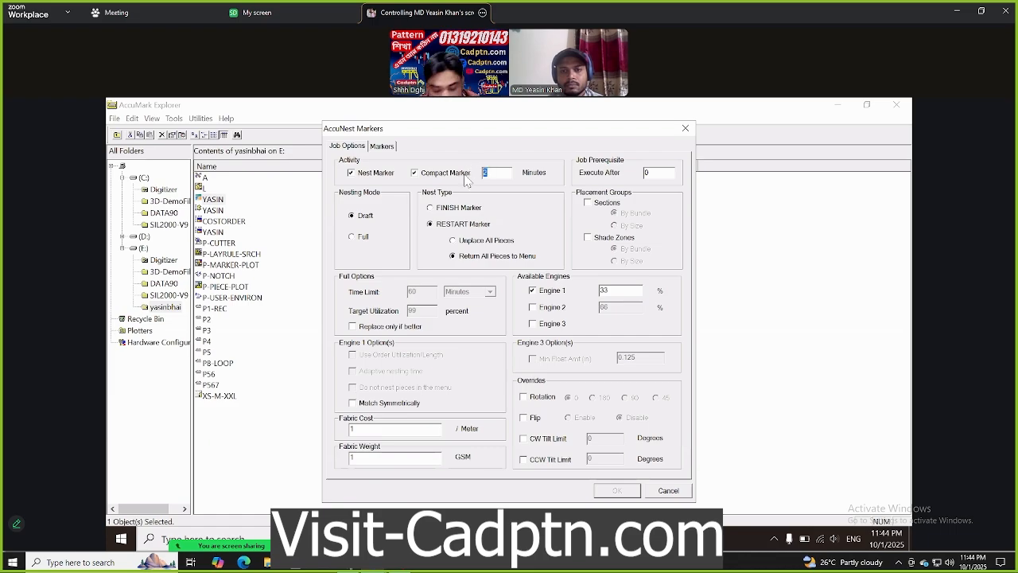
text(1)
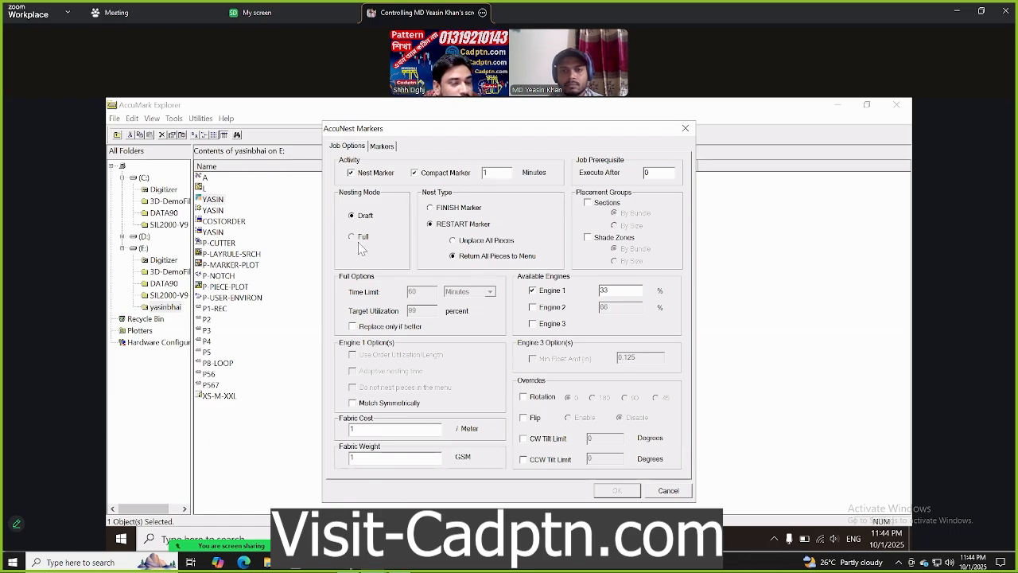
click(355, 237)
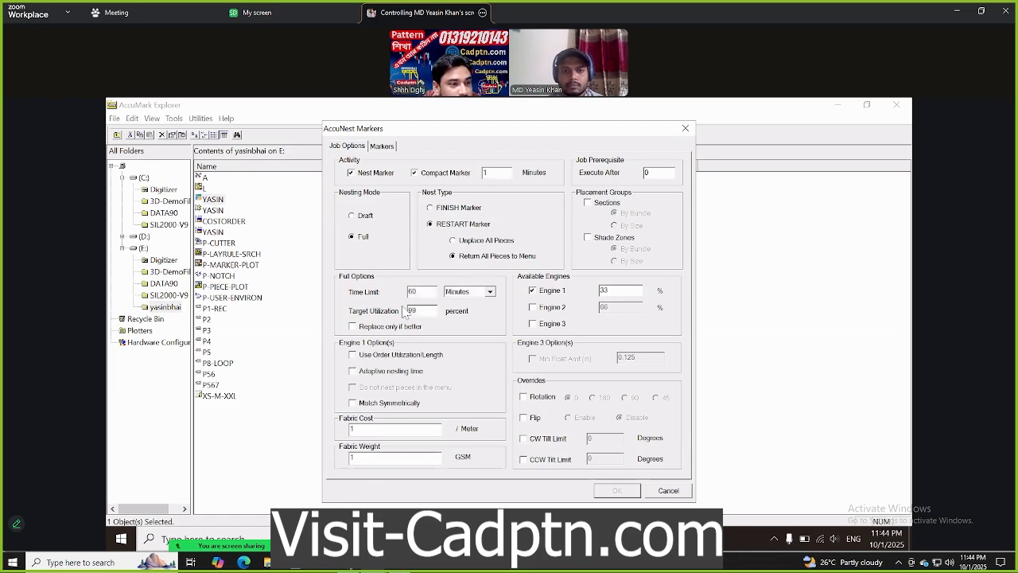
Enable the rotation override at 0, leave the flip override off, and make Engine 2 and Engine 3 available
click(523, 397)
click(524, 419)
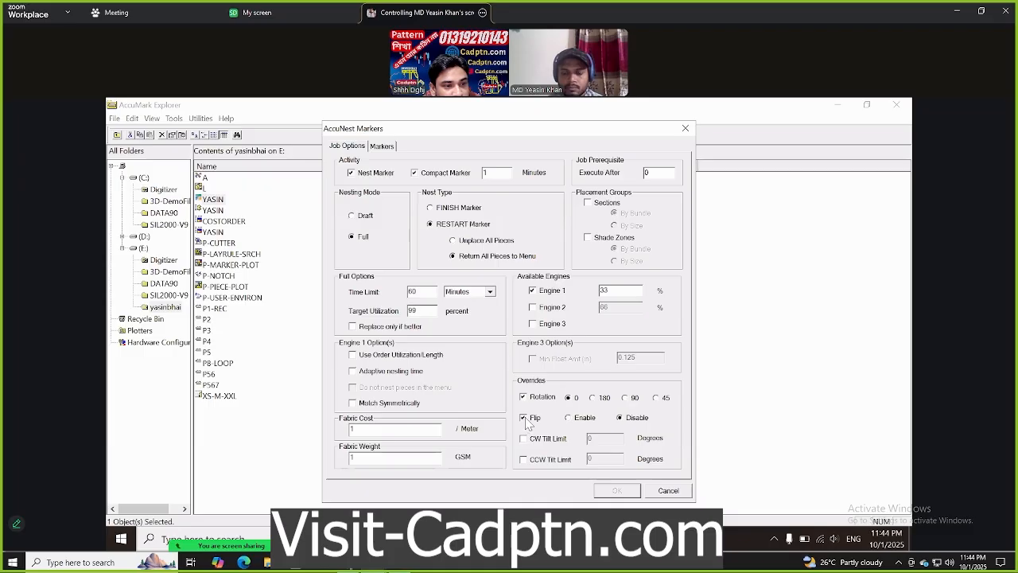
click(524, 419)
click(533, 324)
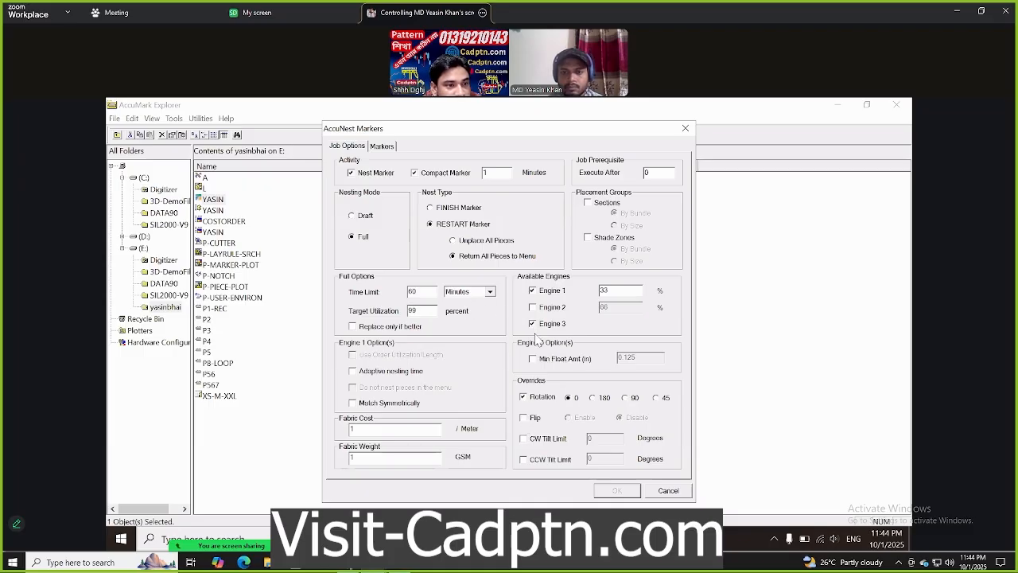
click(532, 308)
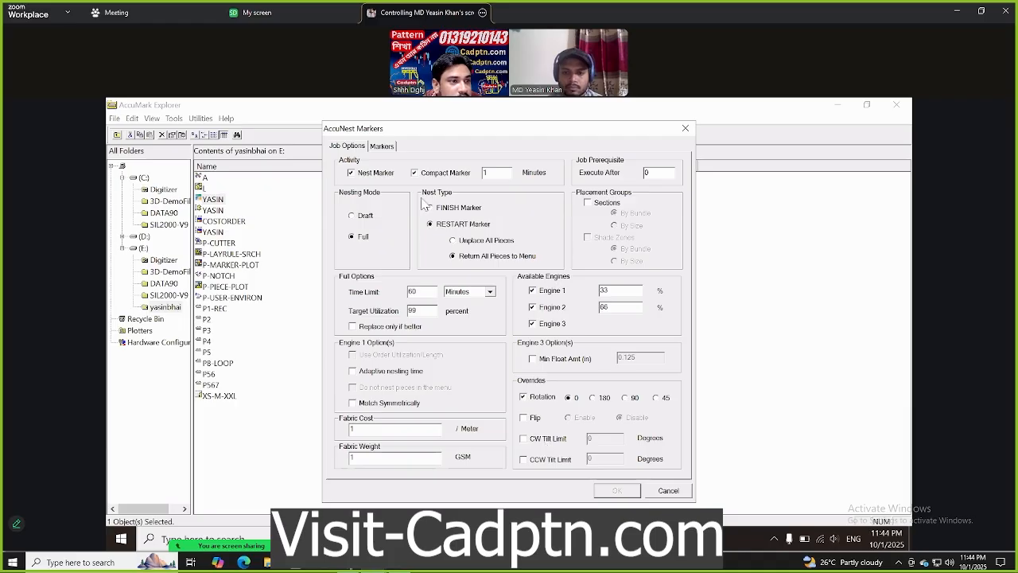
Choose the YASIN marker from the yasinbhai storage area on drive E and submit the nesting job
click(382, 146)
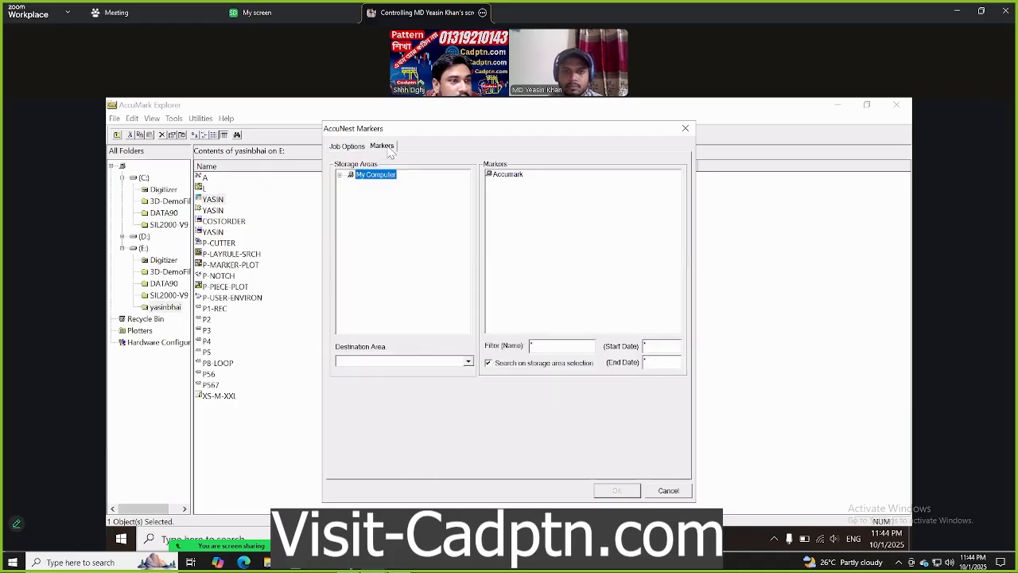
click(340, 174)
click(350, 184)
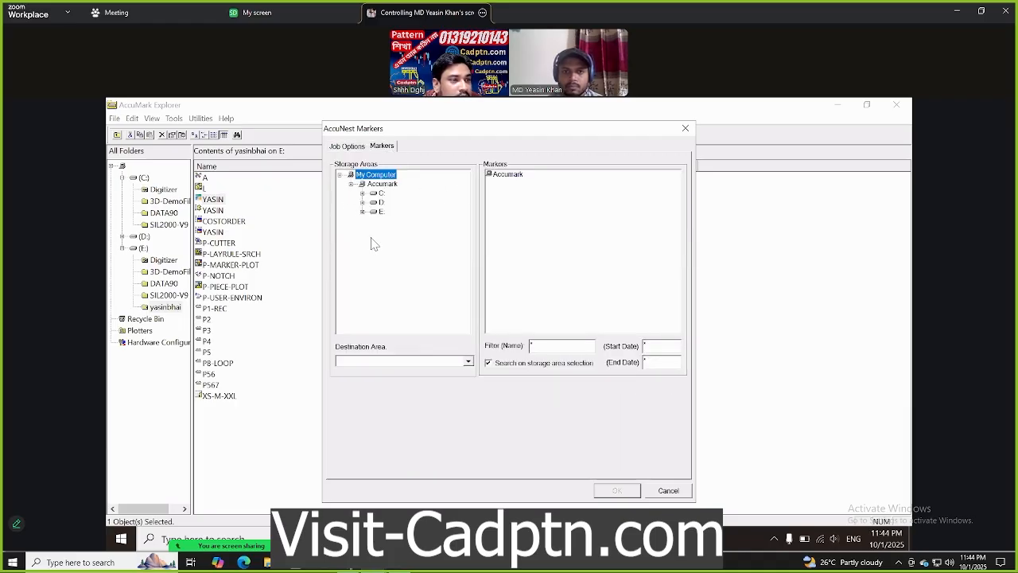
click(362, 212)
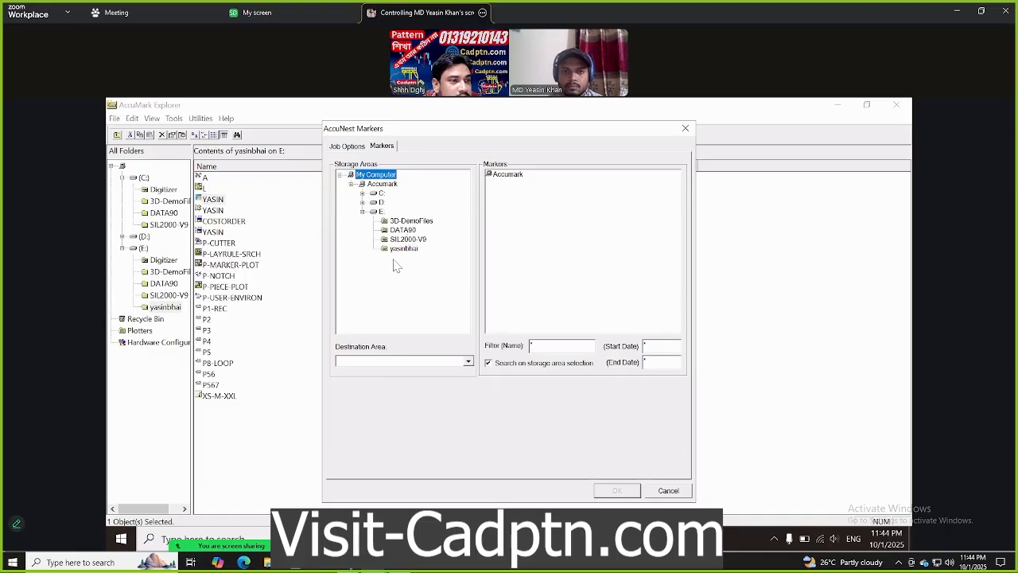
click(406, 249)
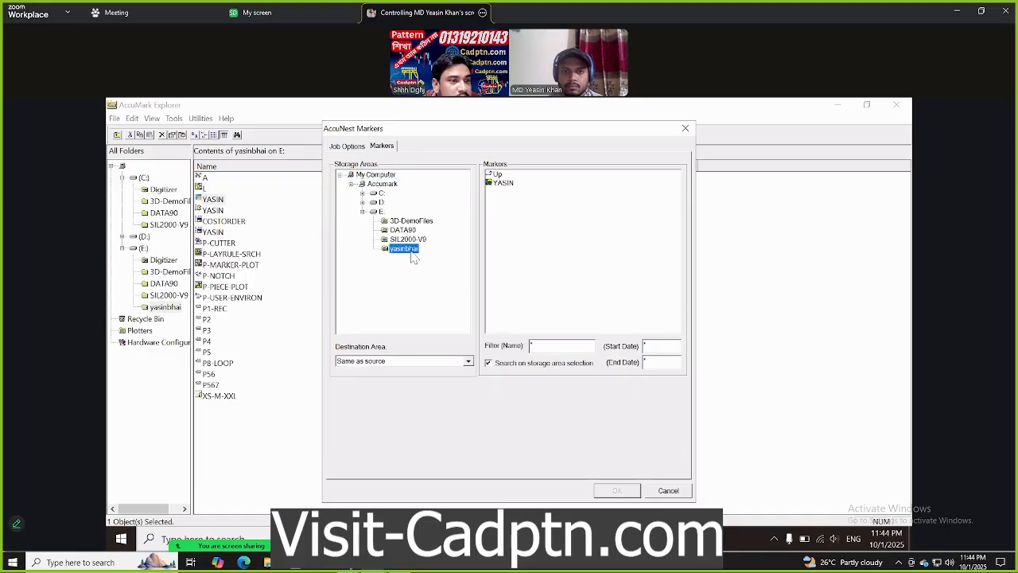
click(509, 184)
click(619, 491)
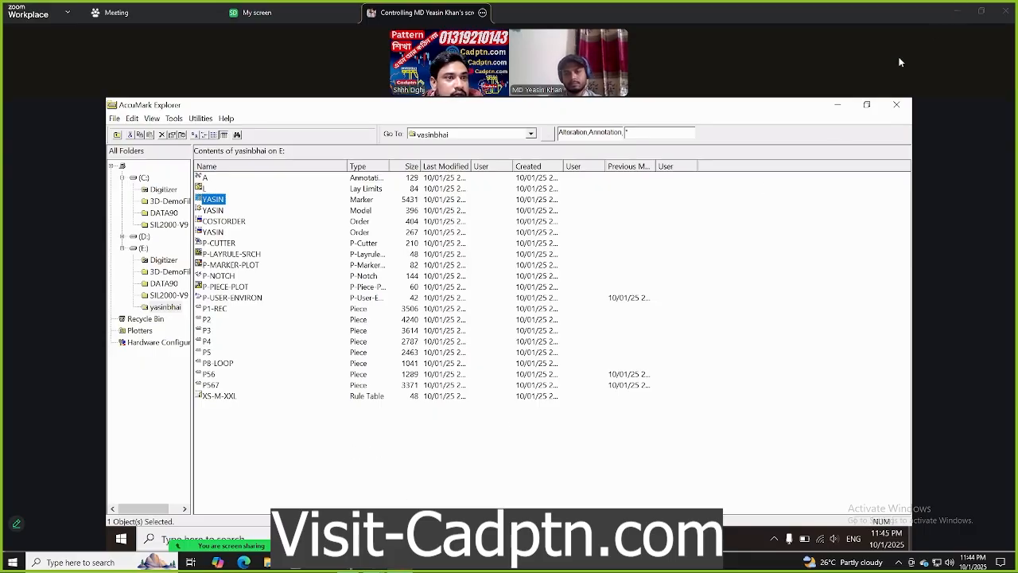
click(298, 480)
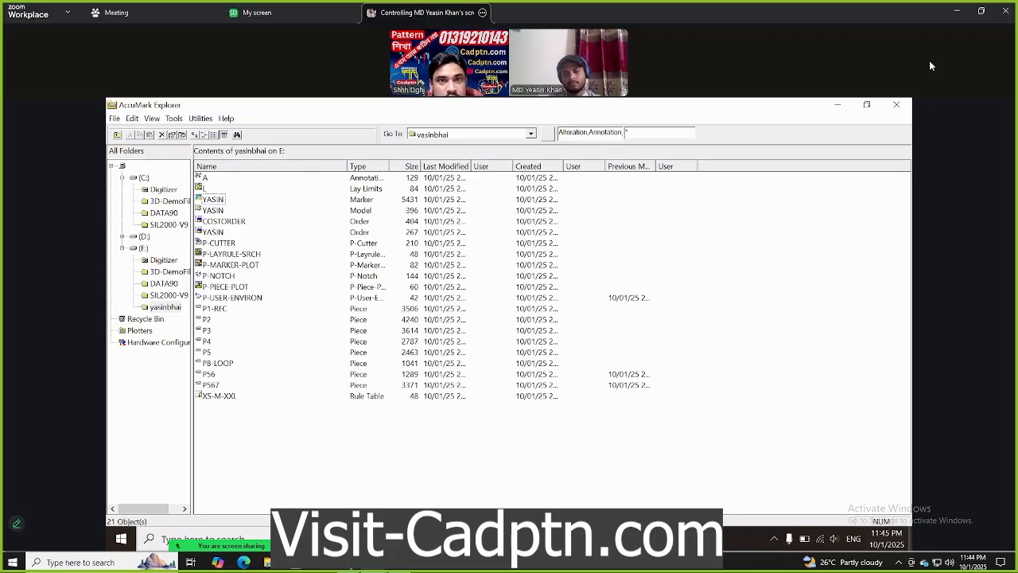
click(957, 10)
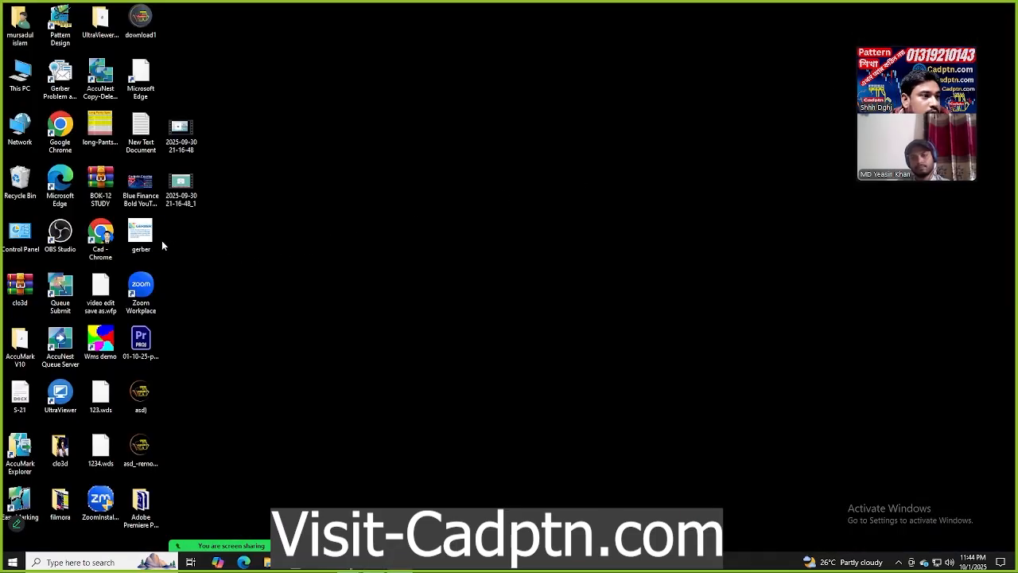
mouse_move(954, 56)
click(968, 38)
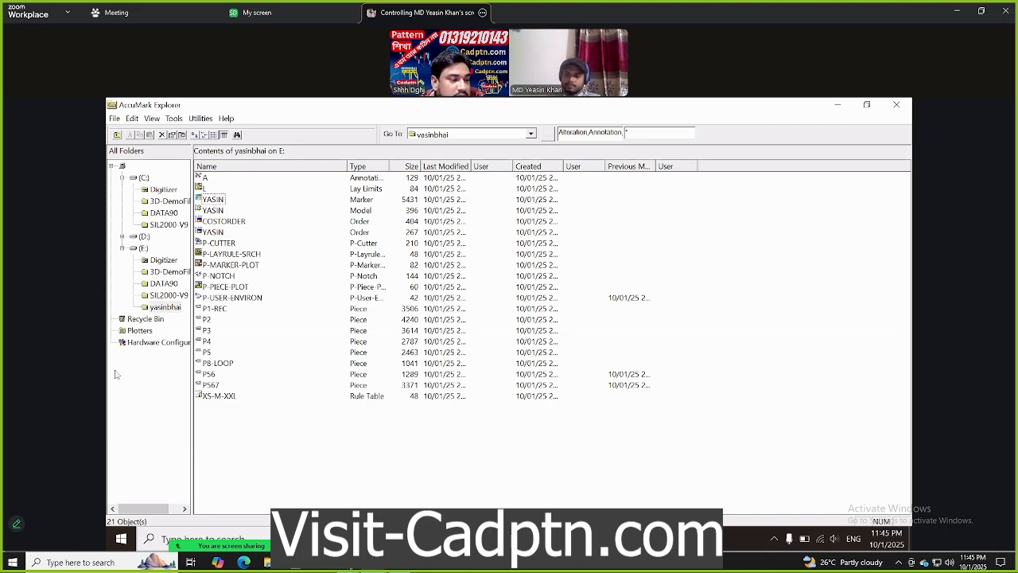
click(907, 543)
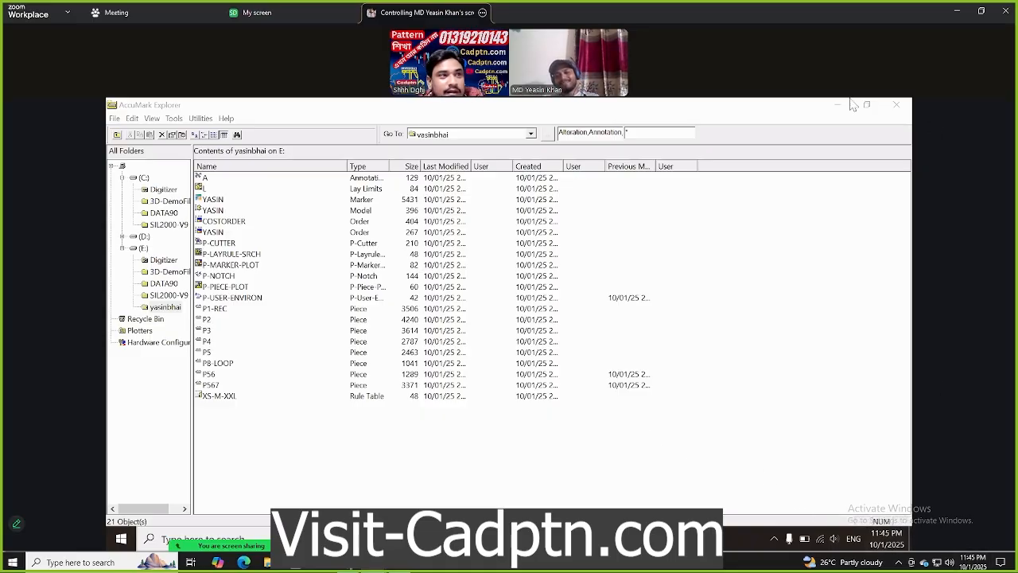
click(896, 105)
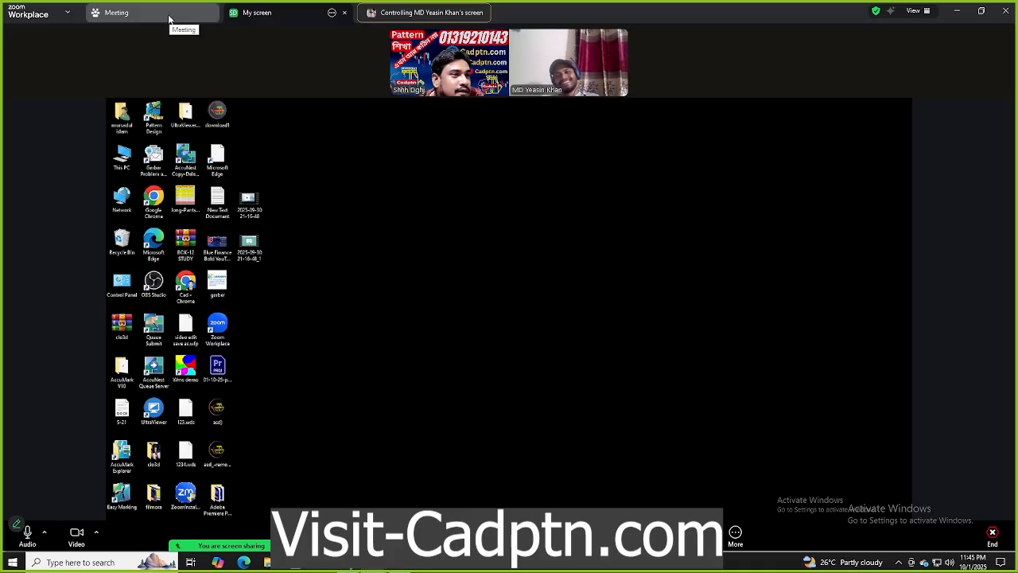
click(168, 16)
click(385, 18)
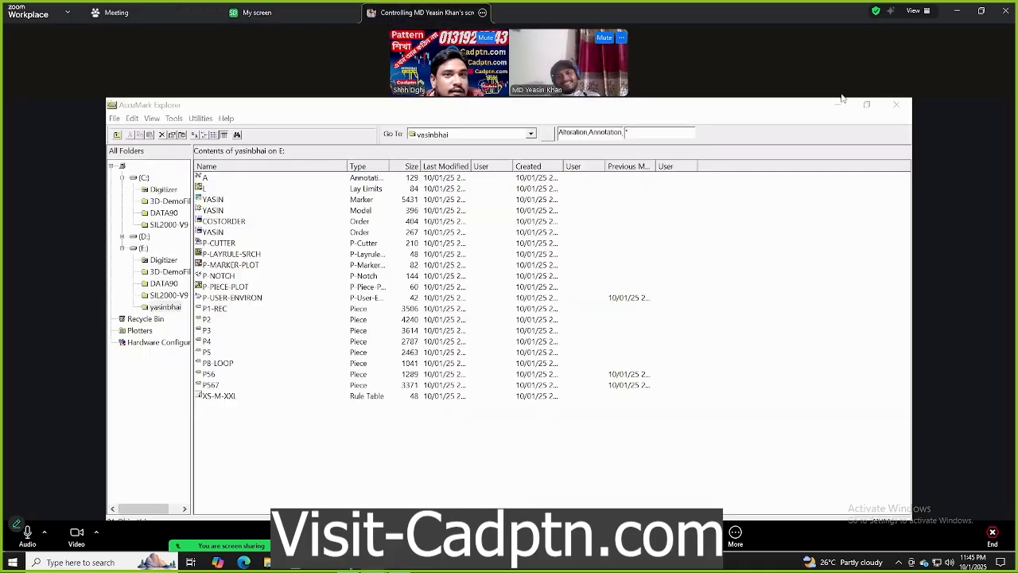
click(959, 12)
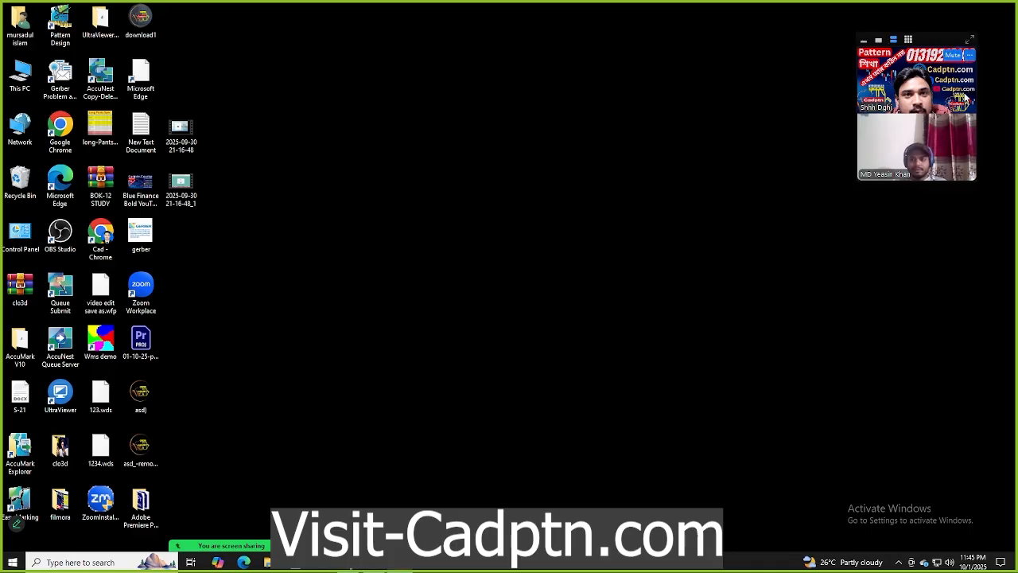
click(968, 39)
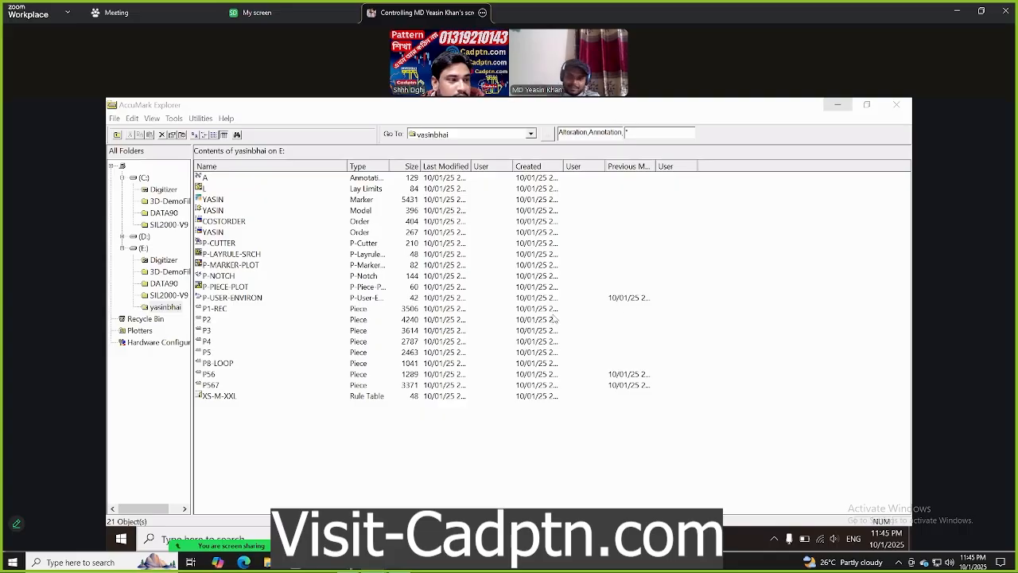
Switch to Queue Submit from the remote desktop, closing the Gerber LaunchPad and maximizing the queue window
click(908, 544)
click(886, 538)
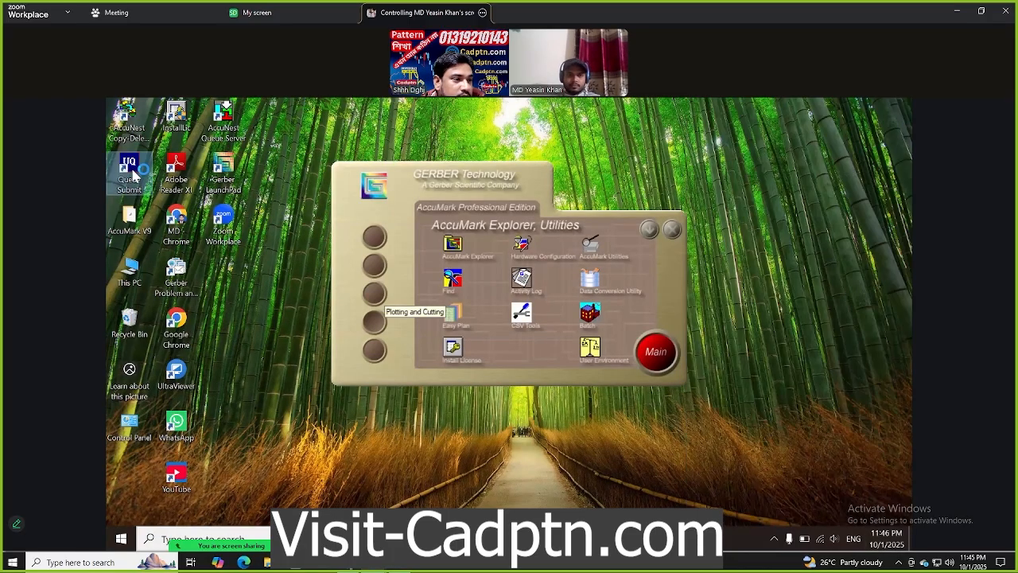
click(132, 173)
double_click(132, 174)
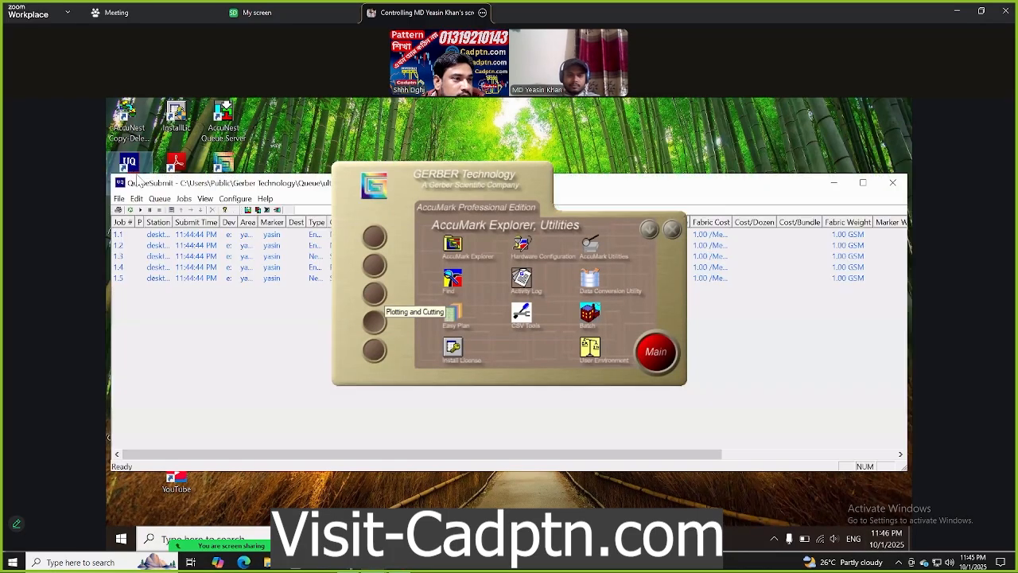
click(673, 230)
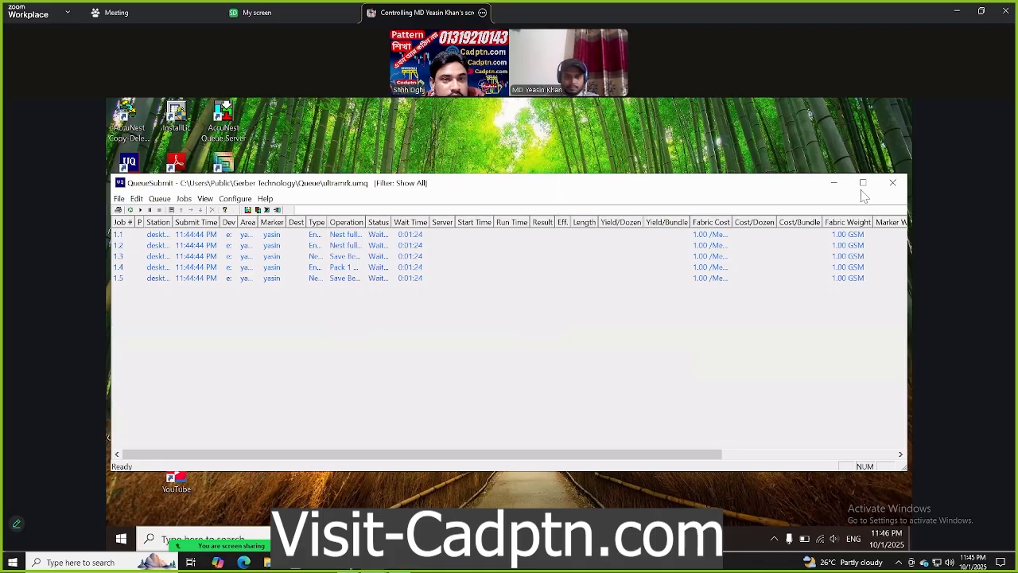
click(863, 182)
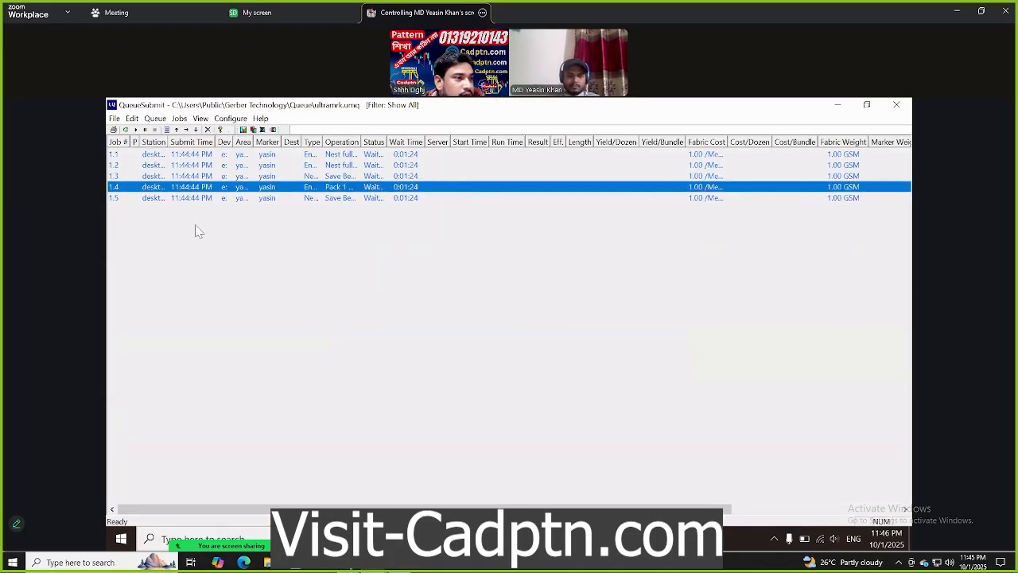
Select all five YASIN jobs in the queue and set their priority to high
click(155, 119)
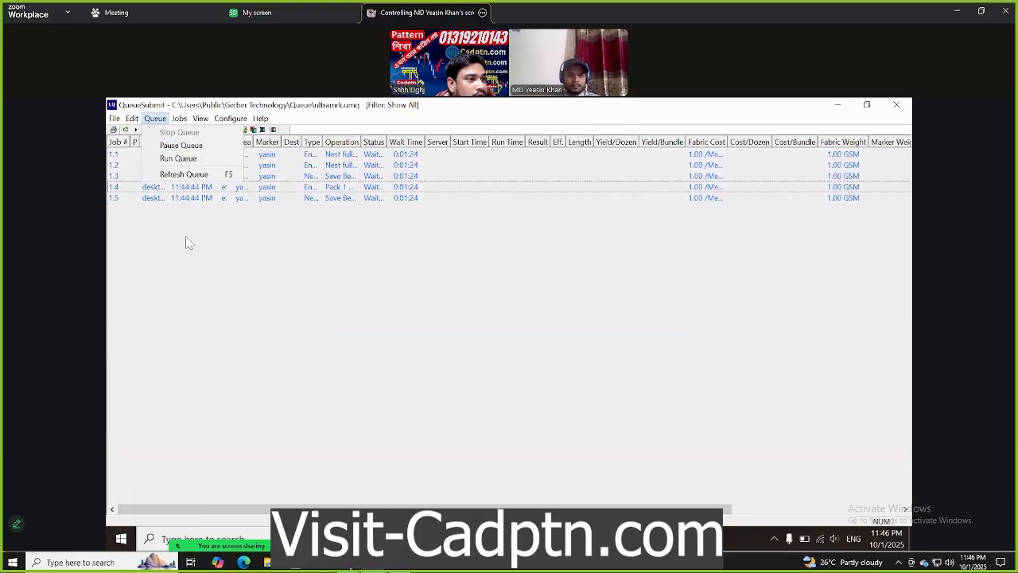
click(154, 202)
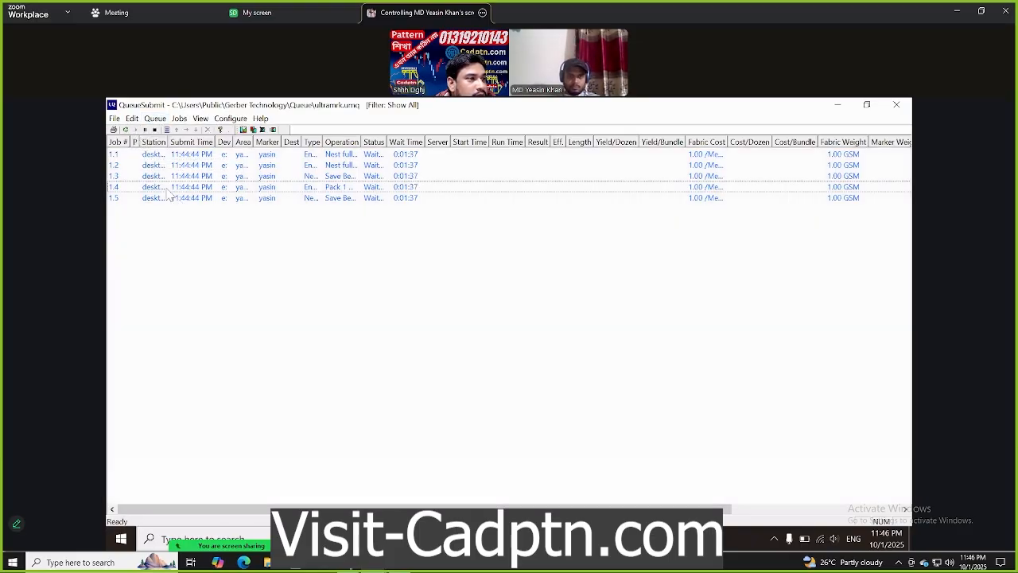
drag(201, 247, 87, 133)
click(176, 130)
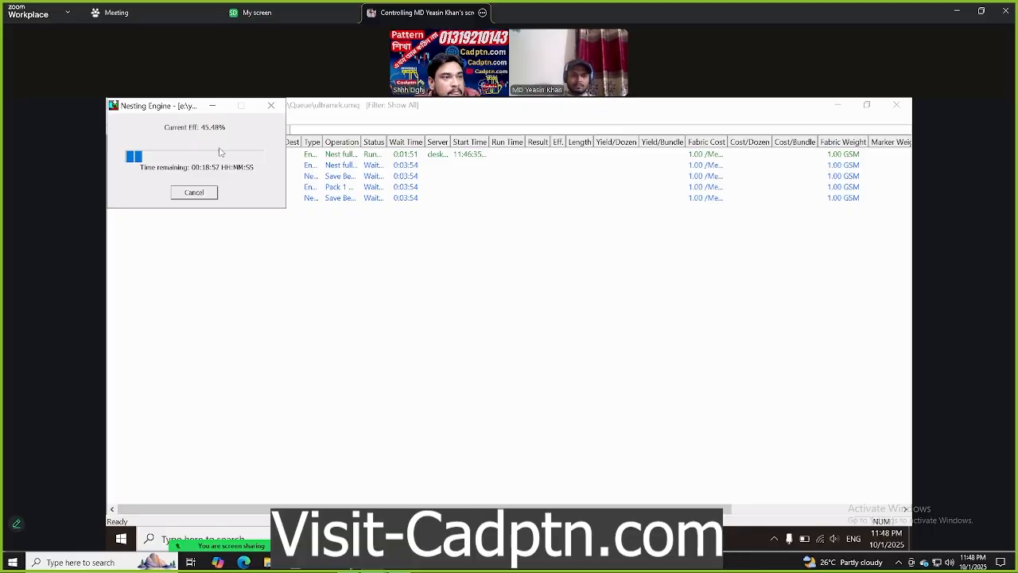
Minimize the Nesting Engine and Queue Submit windows and return to AccuMark Explorer
click(212, 106)
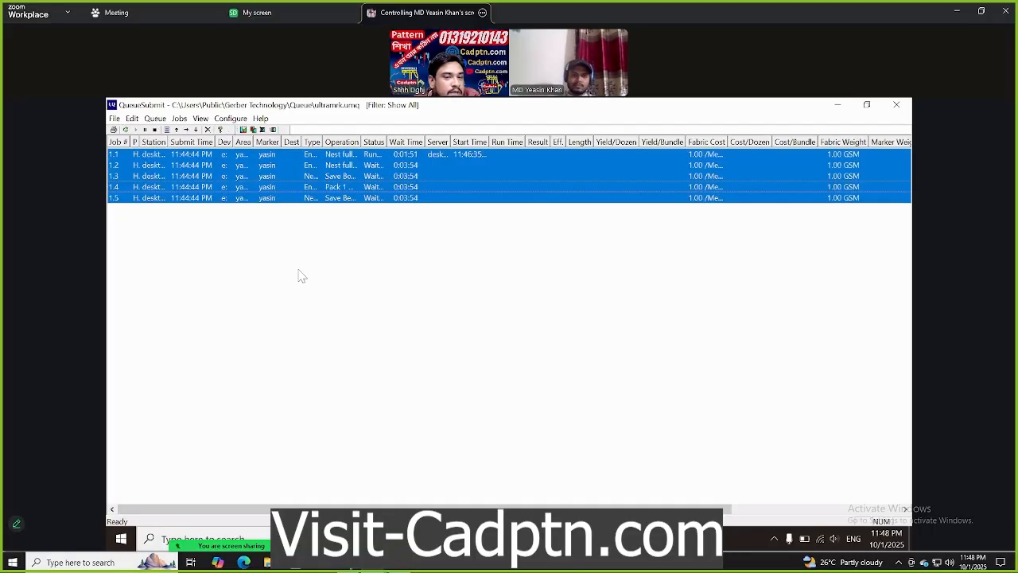
click(837, 106)
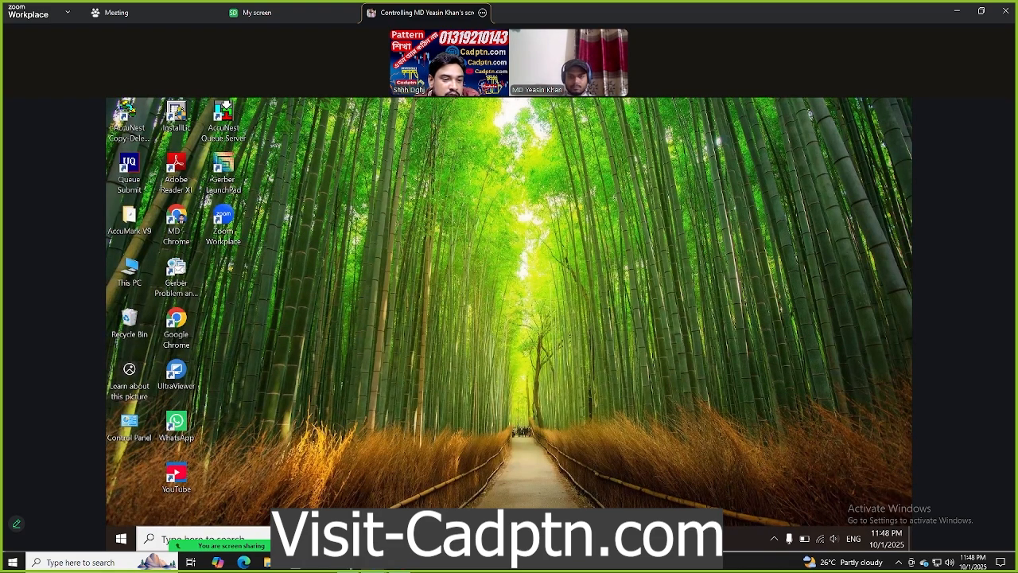
key(alt+Tab)
key(super+d)
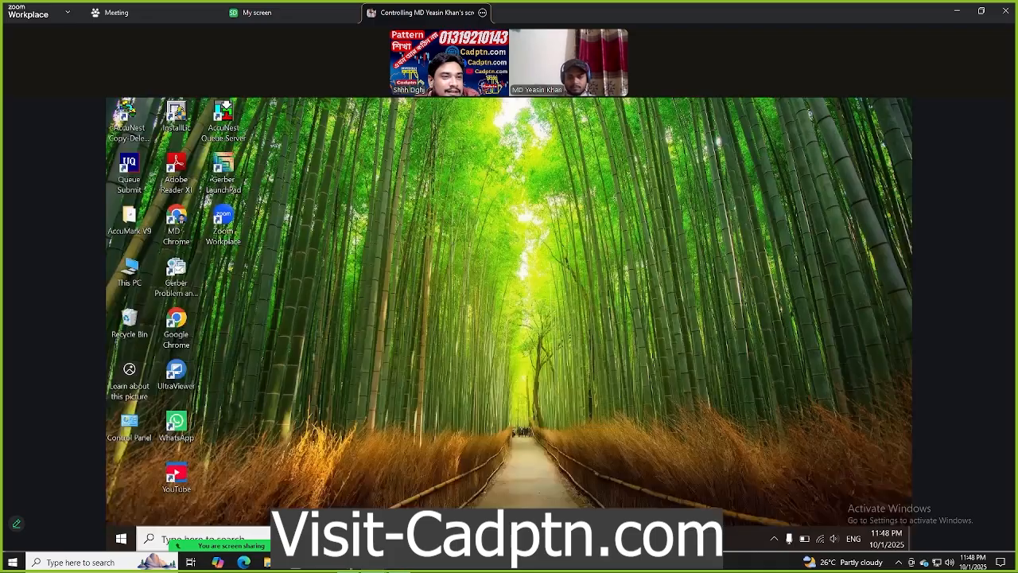
key(alt+Tab)
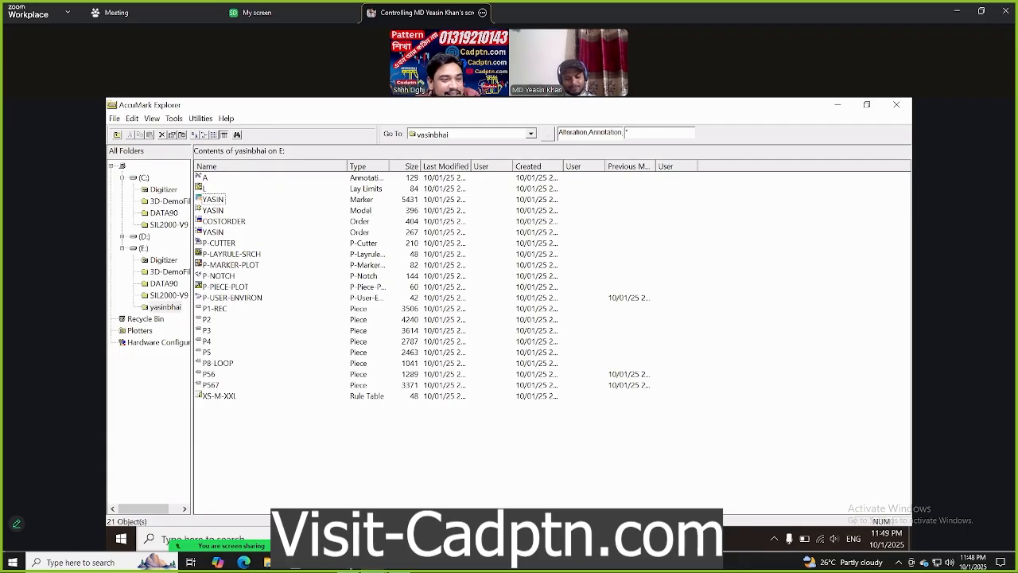
Switch to Pattern Design and look over the P567, P5 and P8-LOOP pieces and the available modifying and measuring tools
key(alt+Tab)
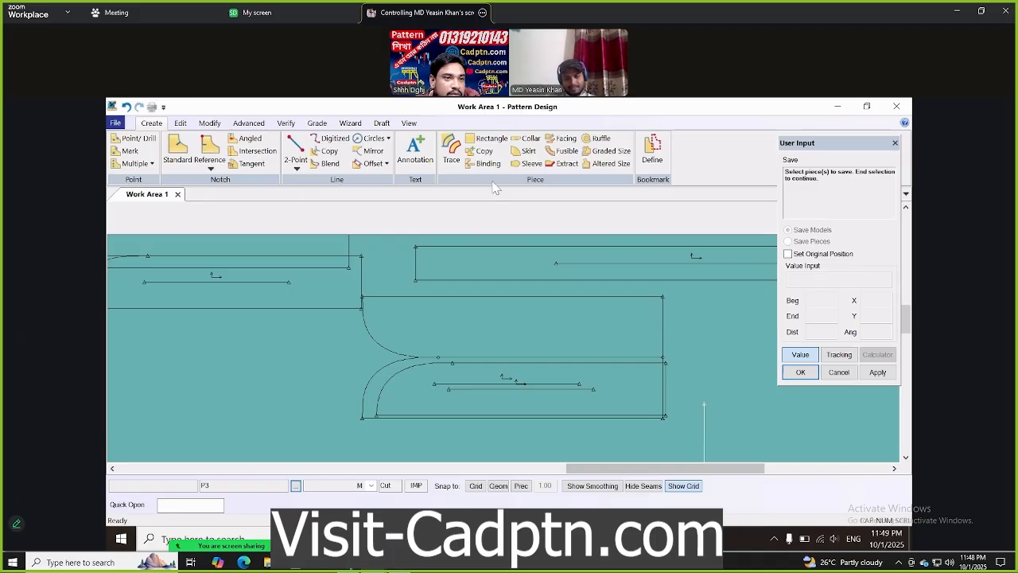
click(364, 306)
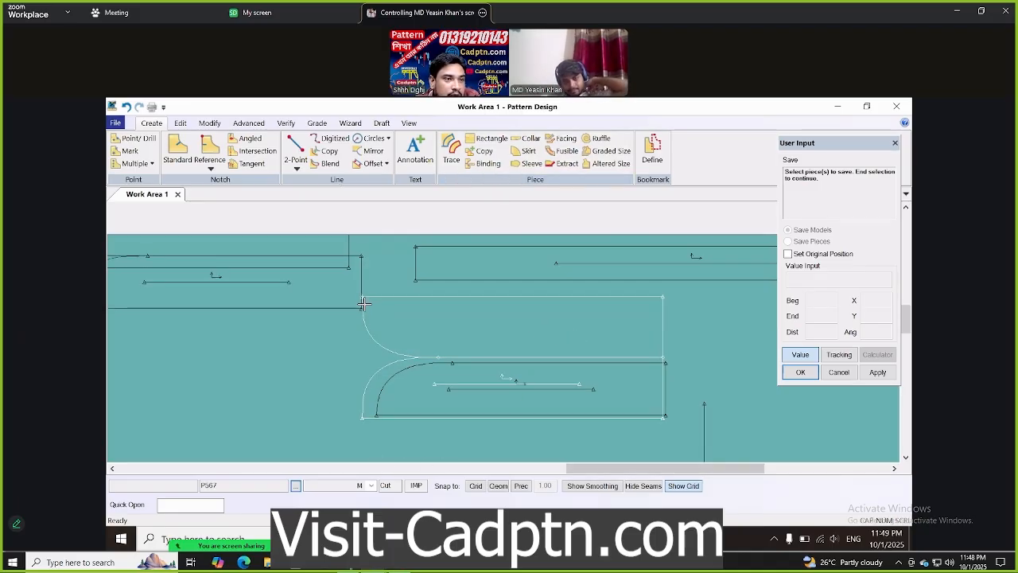
click(297, 283)
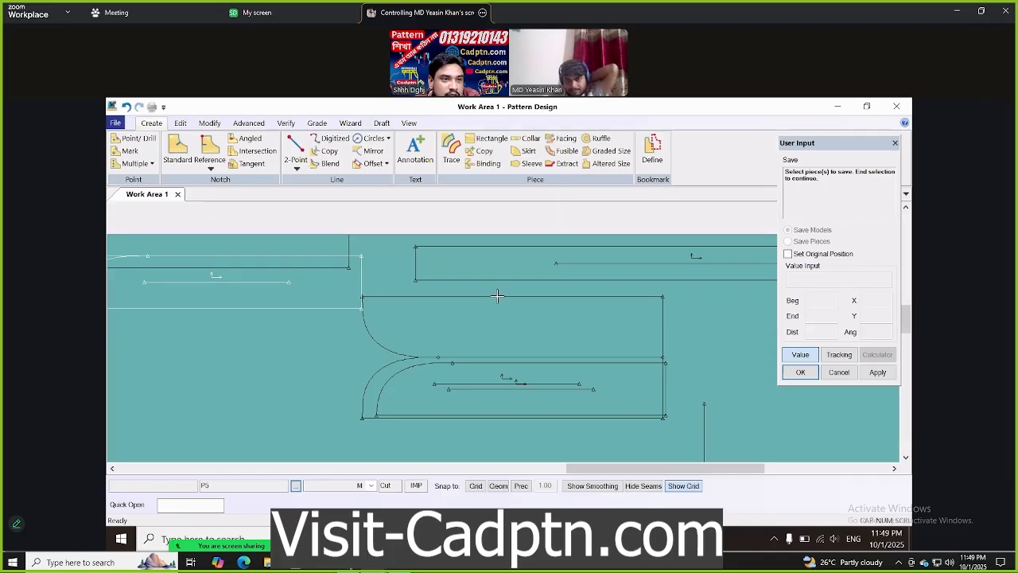
click(497, 296)
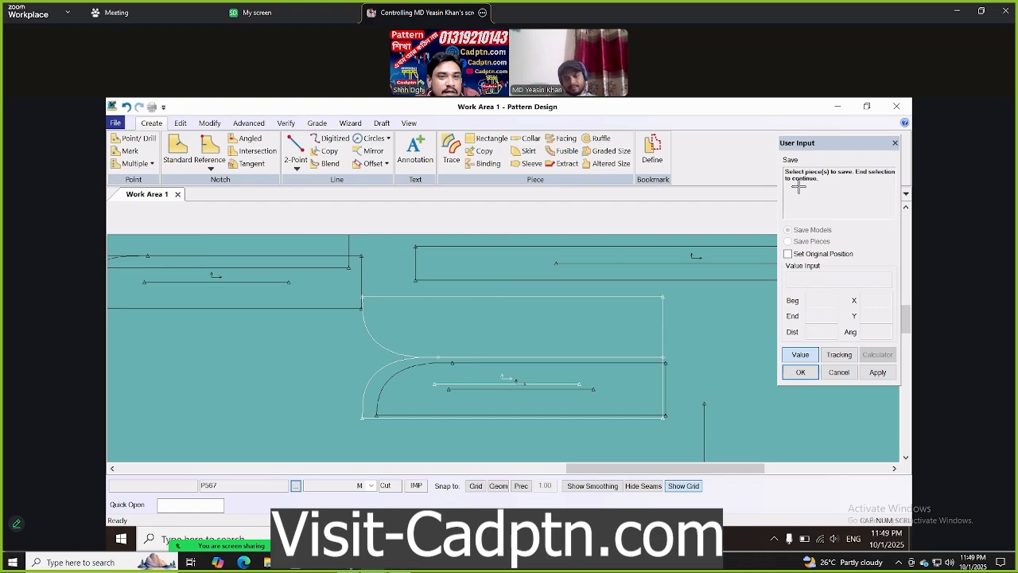
click(400, 336)
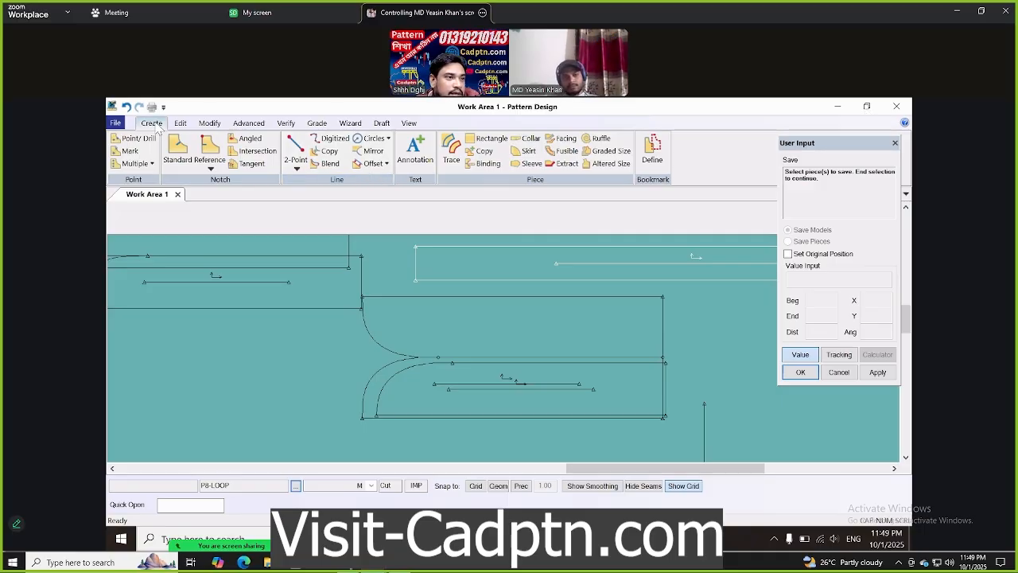
click(210, 124)
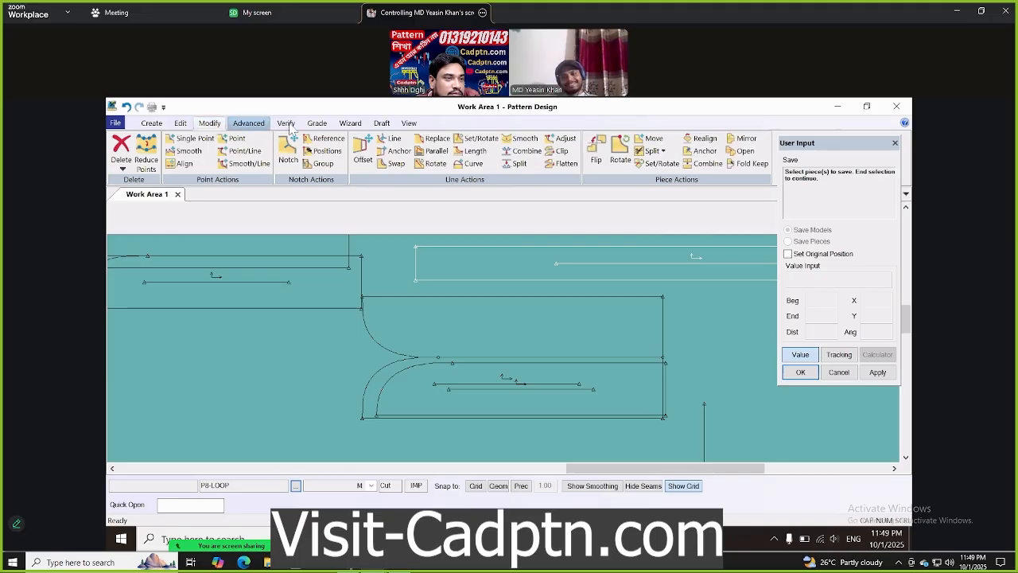
click(286, 124)
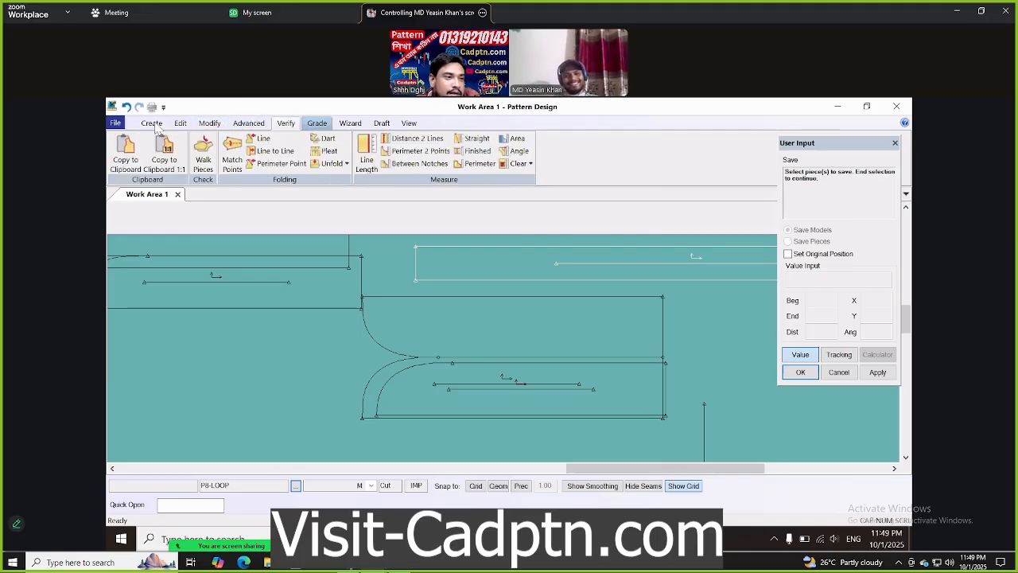
click(152, 124)
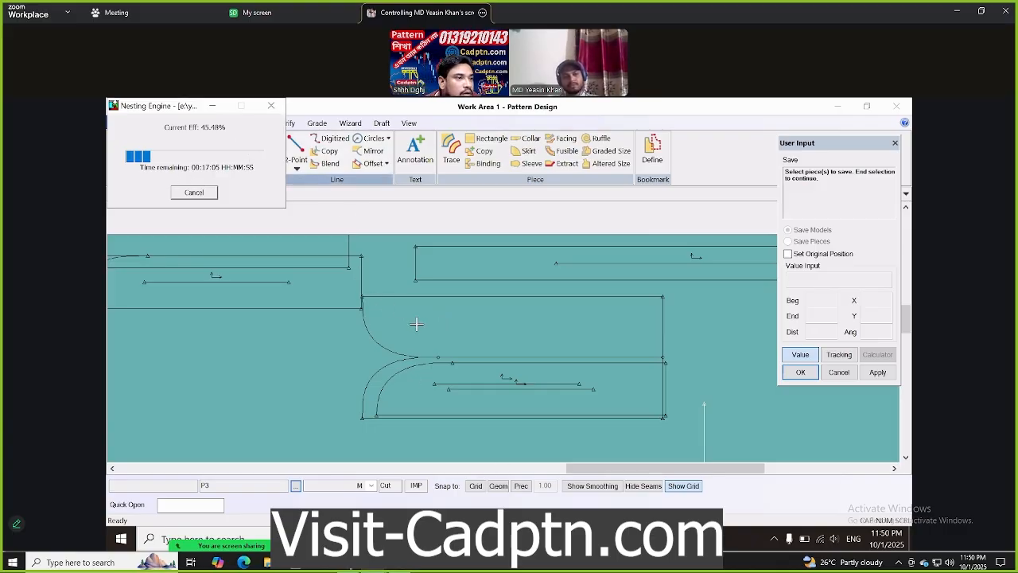
Cancel the running nesting job and inspect the YASIN marker from AccuMark Explorer in Marker Making
click(197, 193)
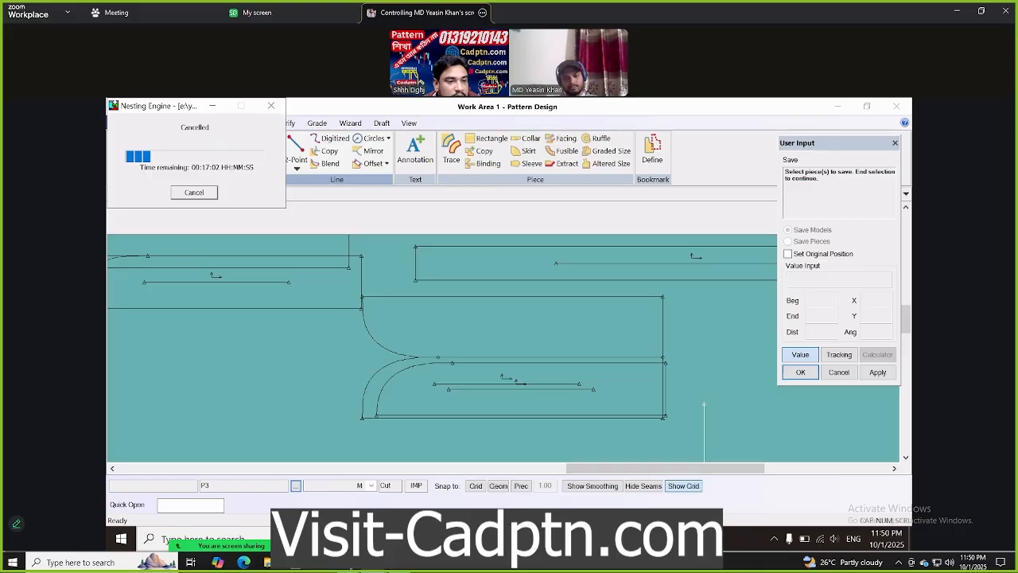
click(342, 539)
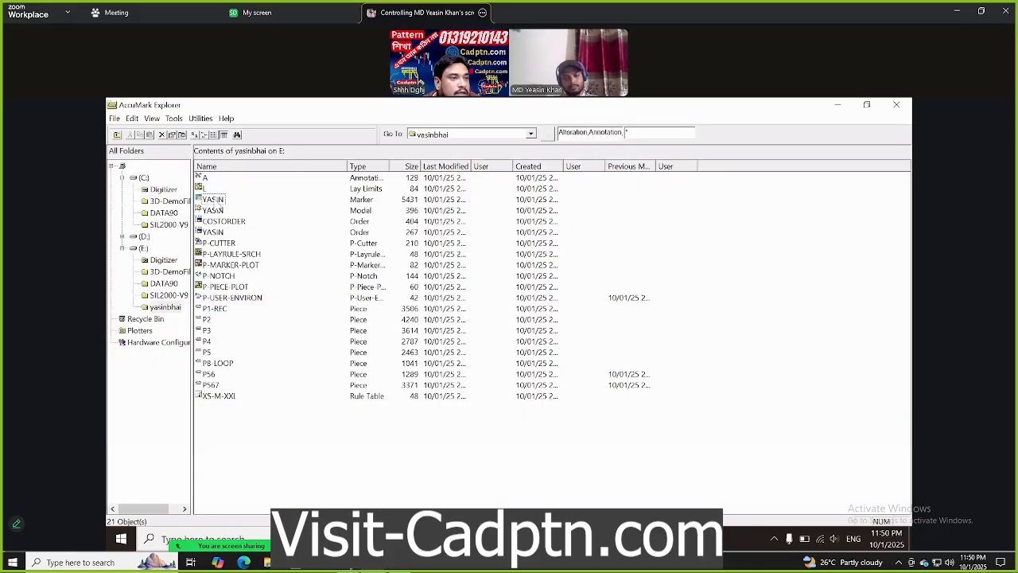
click(215, 200)
right_click(216, 201)
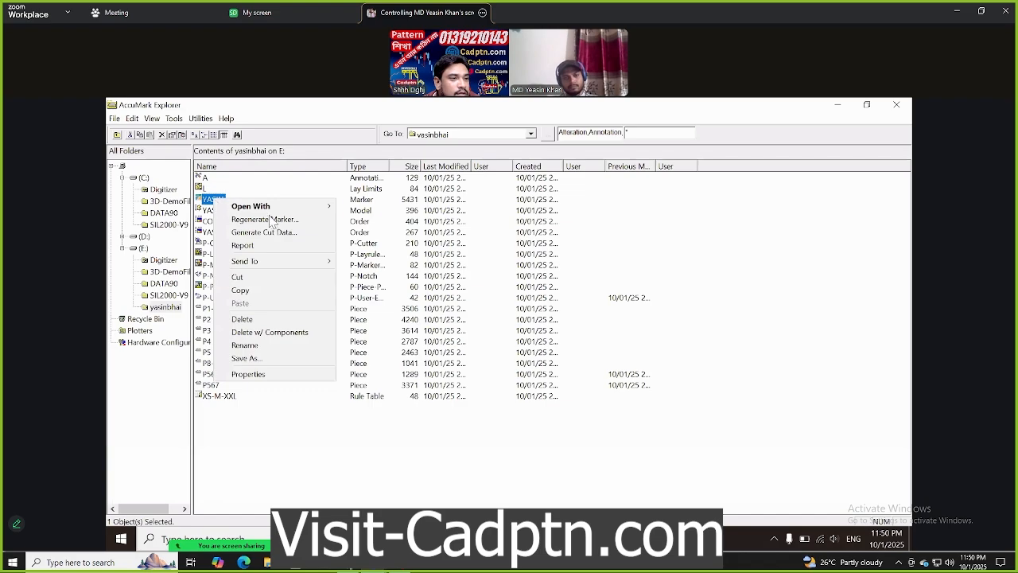
mouse_move(265, 206)
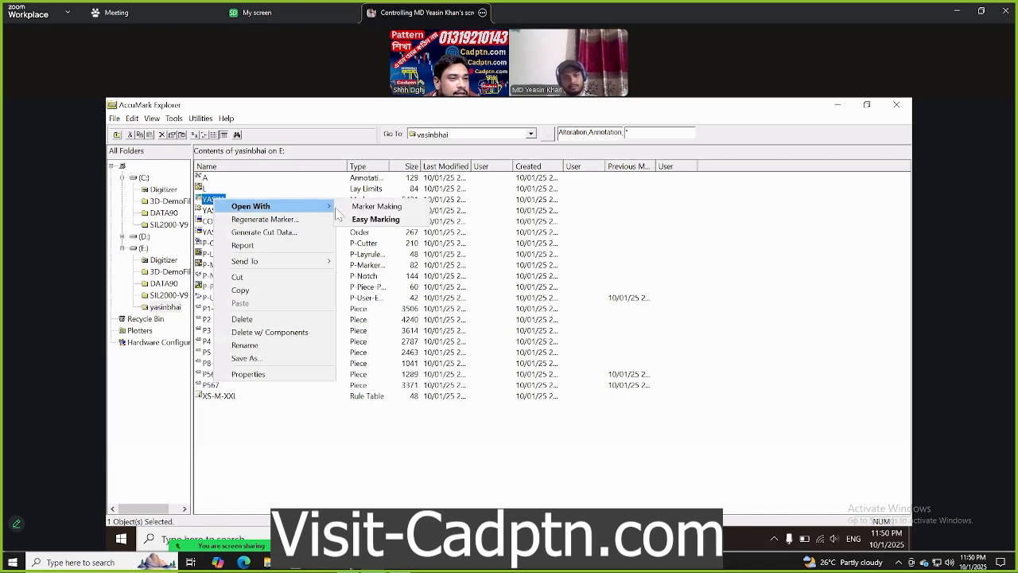
click(385, 208)
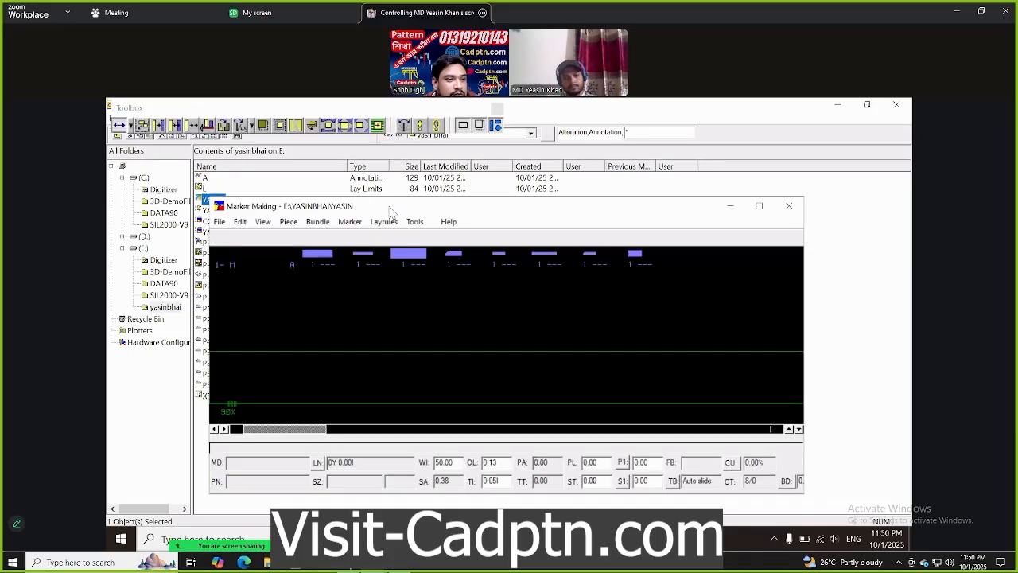
click(789, 208)
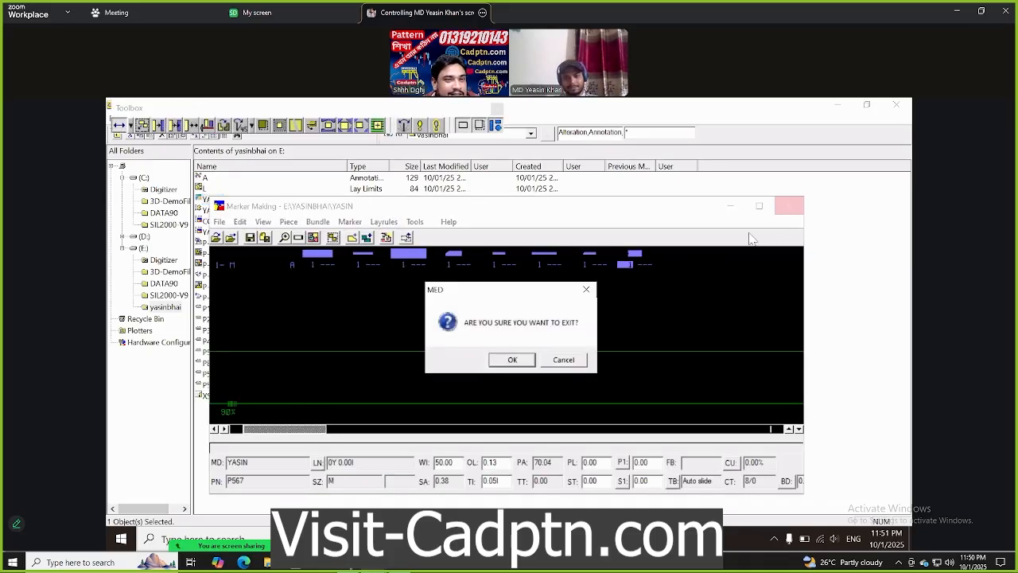
click(515, 362)
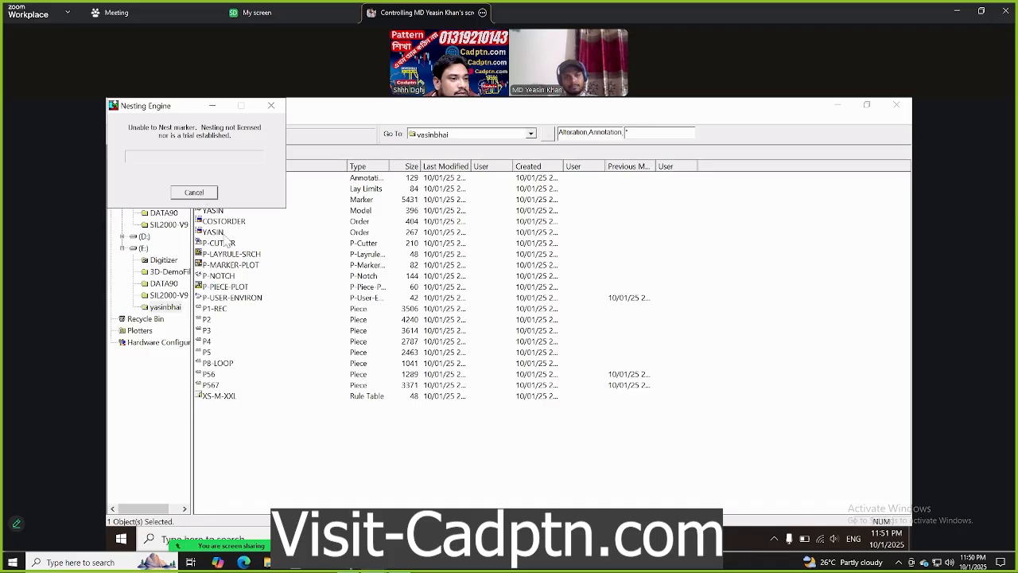
click(205, 194)
click(211, 200)
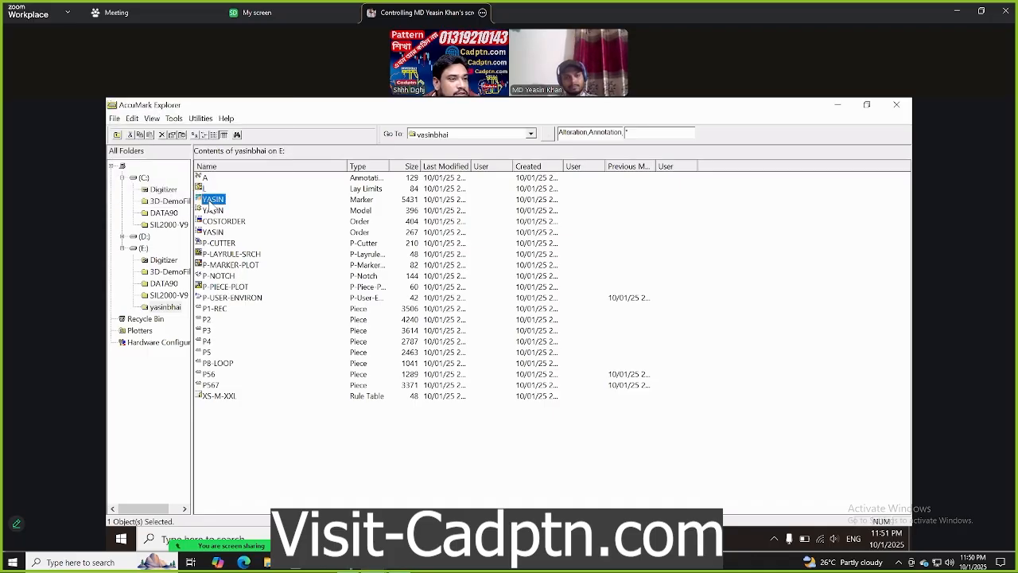
right_drag(212, 209, 210, 201)
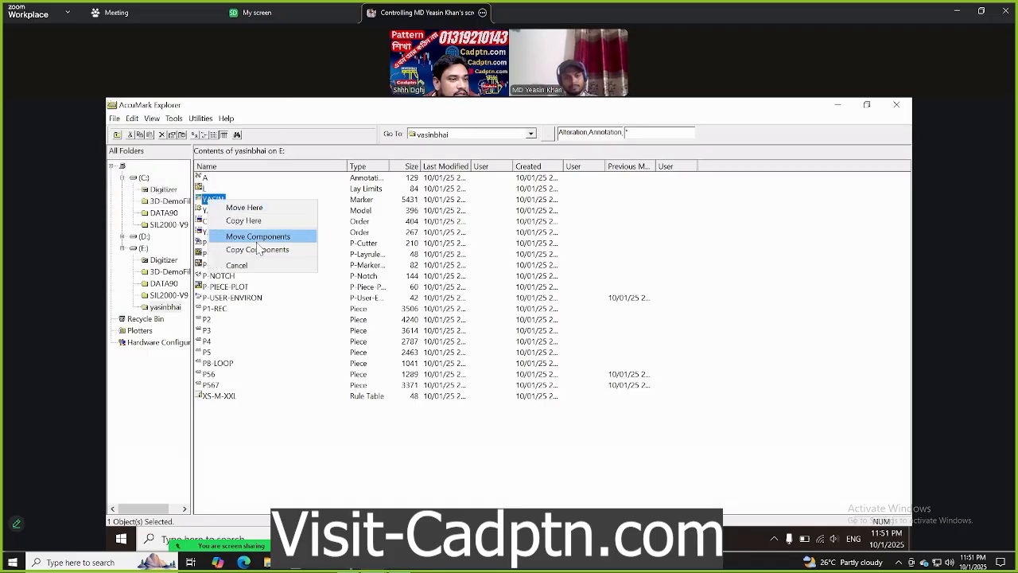
click(212, 207)
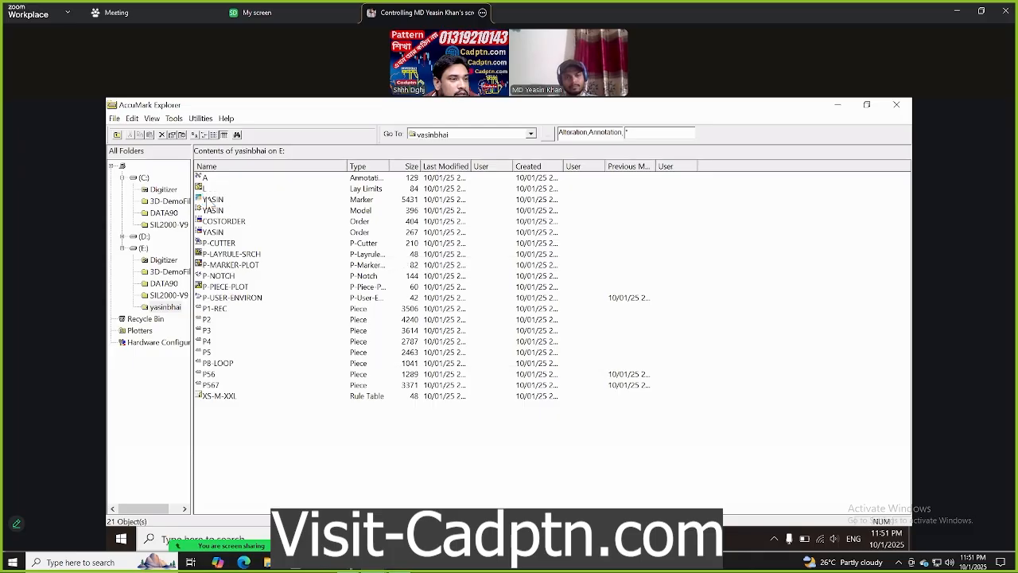
Send the YASIN marker to AccuNest with the full nesting time limit set to 1 minute
right_click(210, 202)
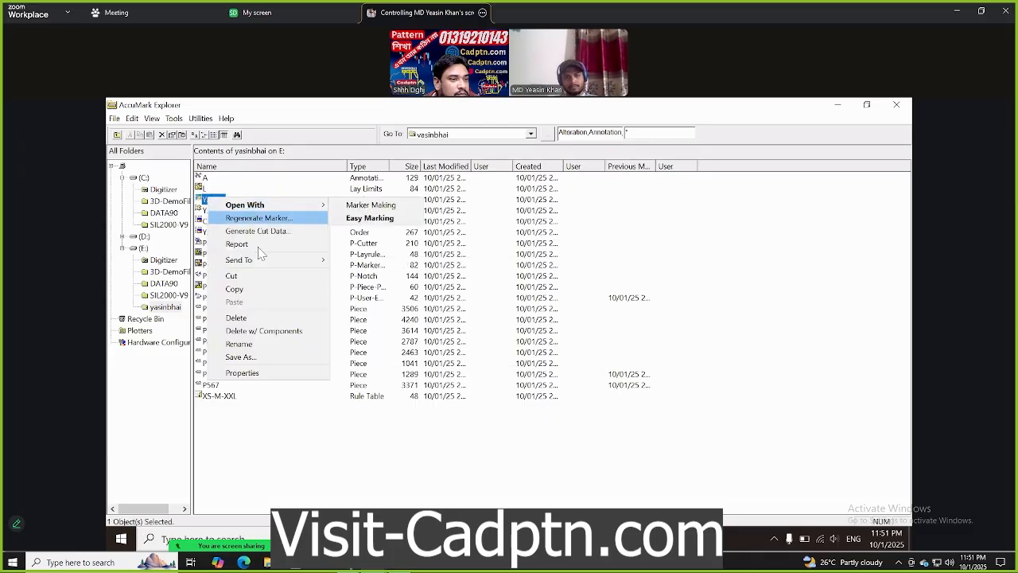
mouse_move(280, 205)
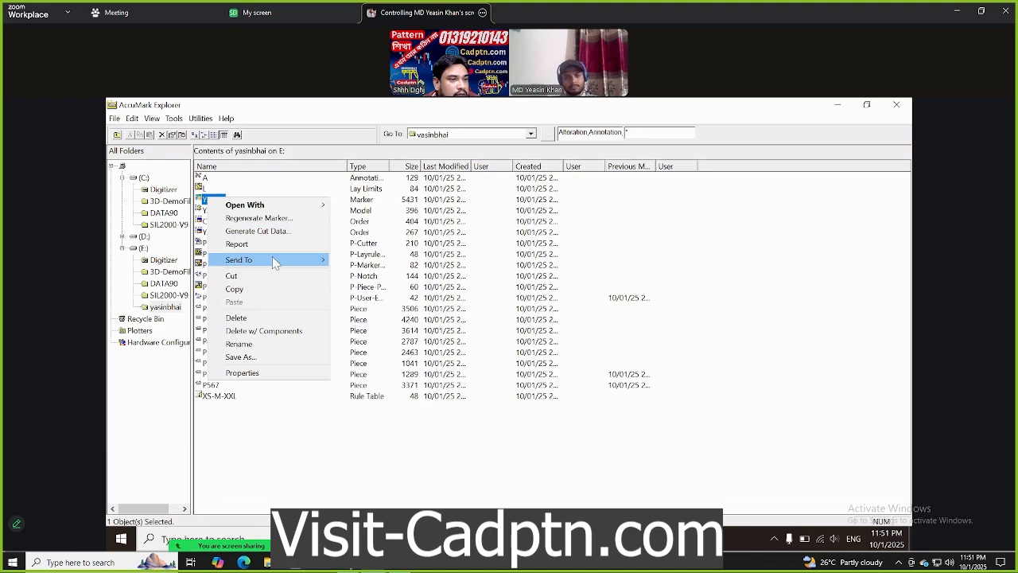
mouse_move(287, 261)
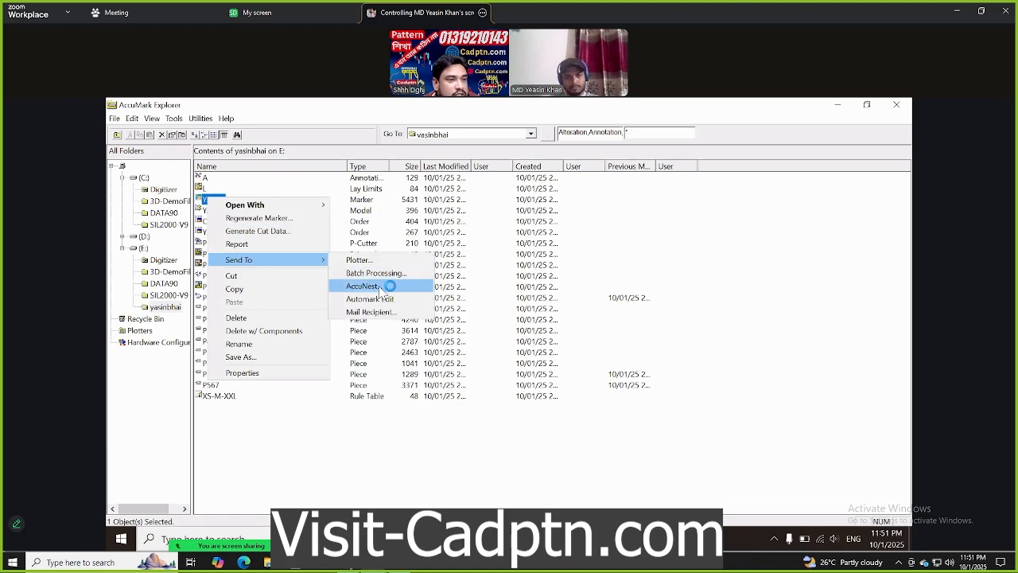
click(381, 287)
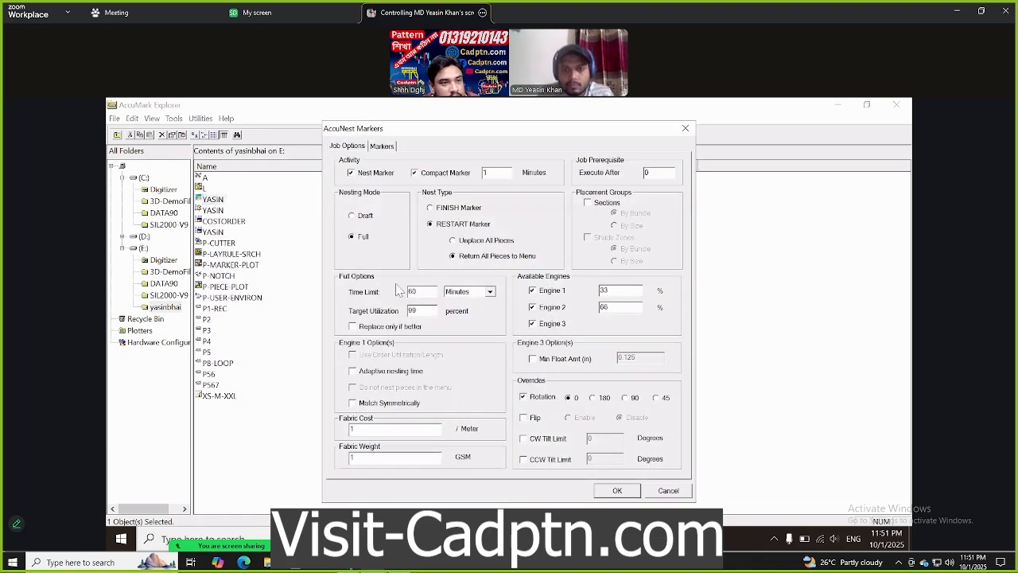
drag(429, 292, 354, 293)
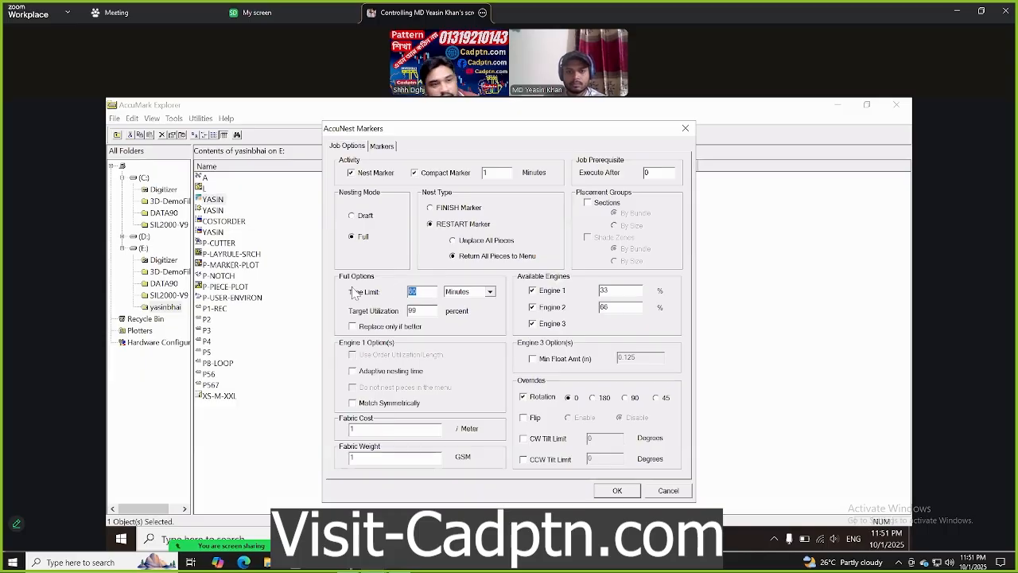
text(1)
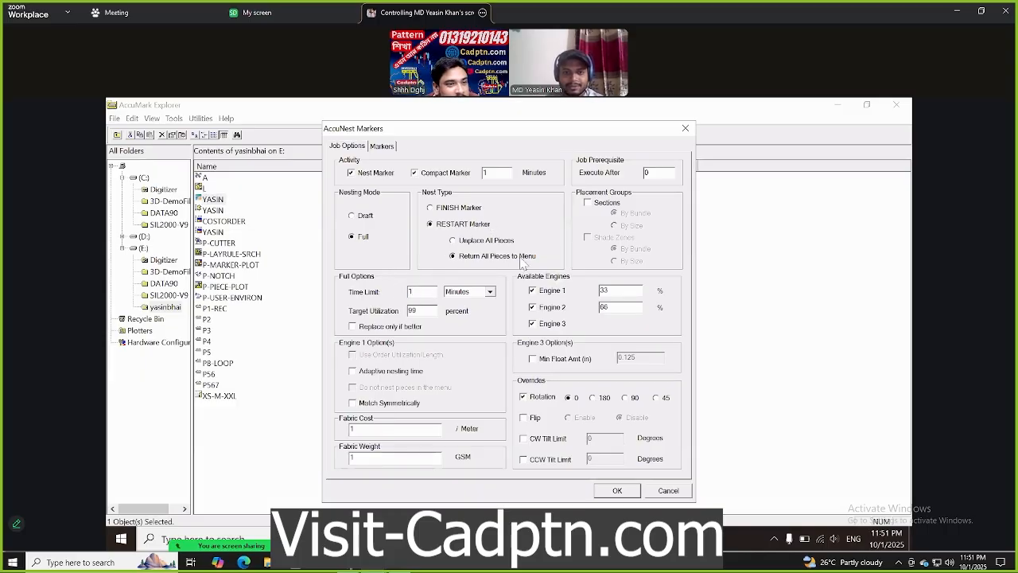
click(624, 493)
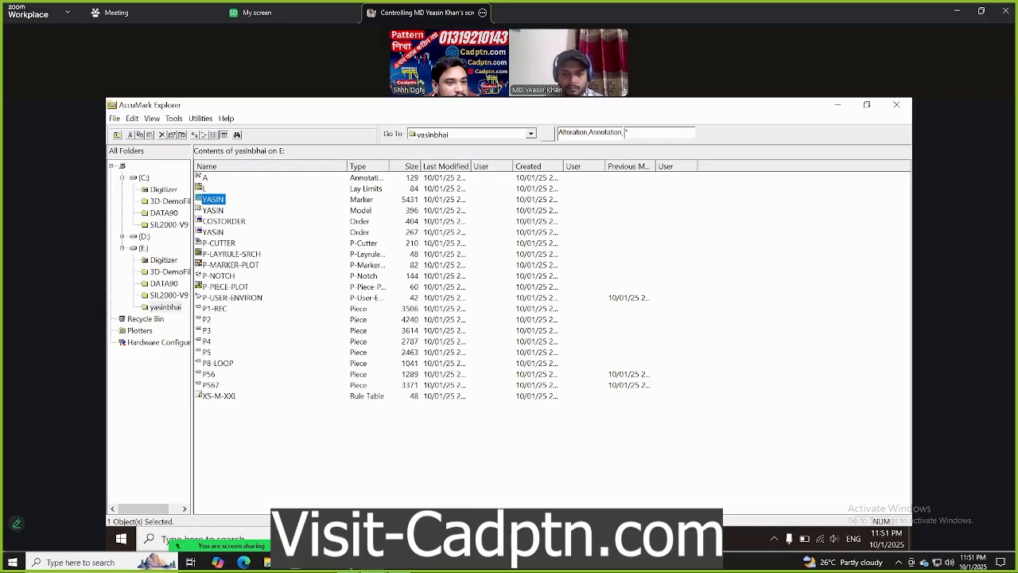
right_click(226, 201)
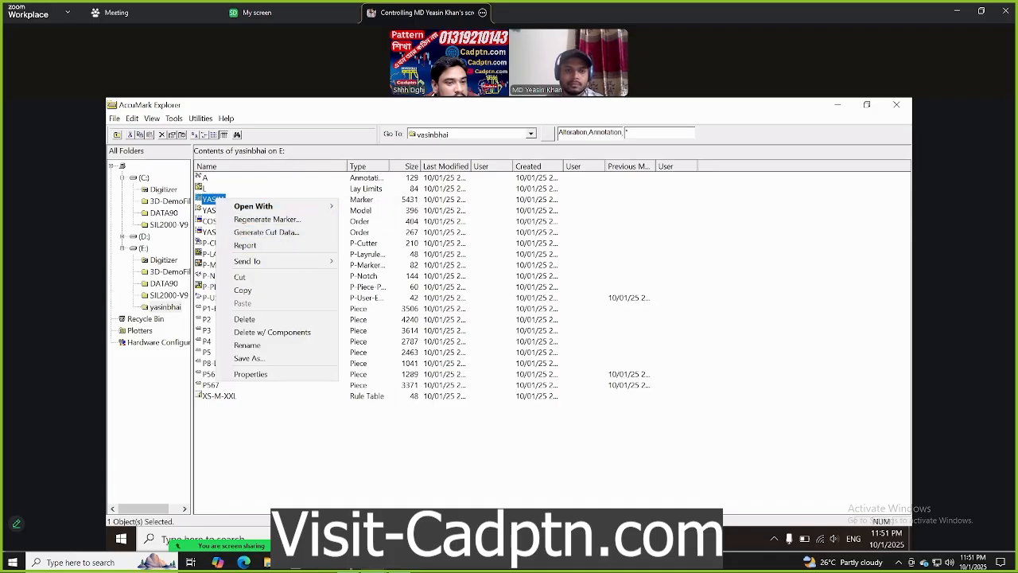
click(520, 537)
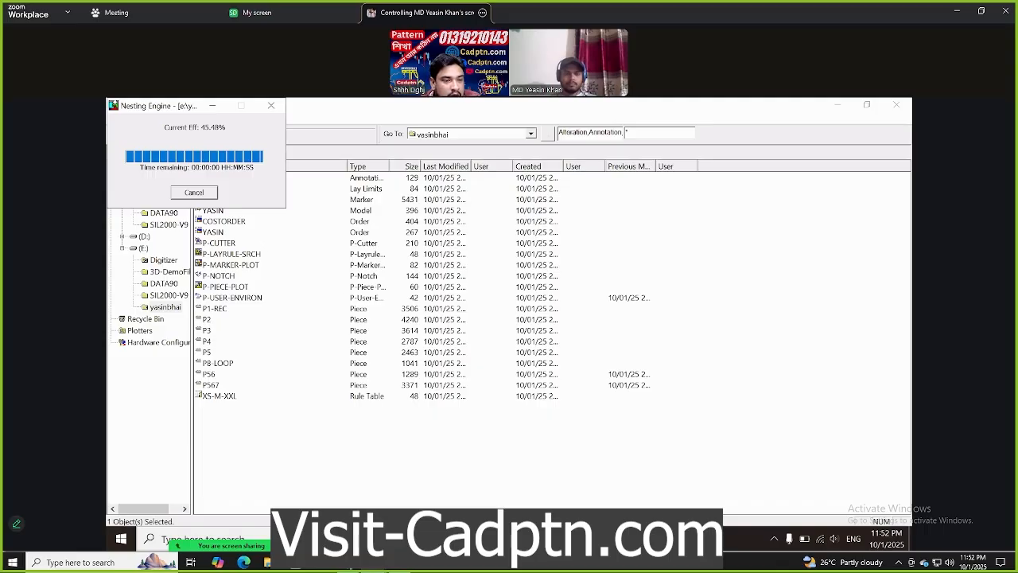
Switch to Pattern Design, end the pending Save command, and move pieces P5 and P4 over the P8-LOOP piece
key(alt+Tab)
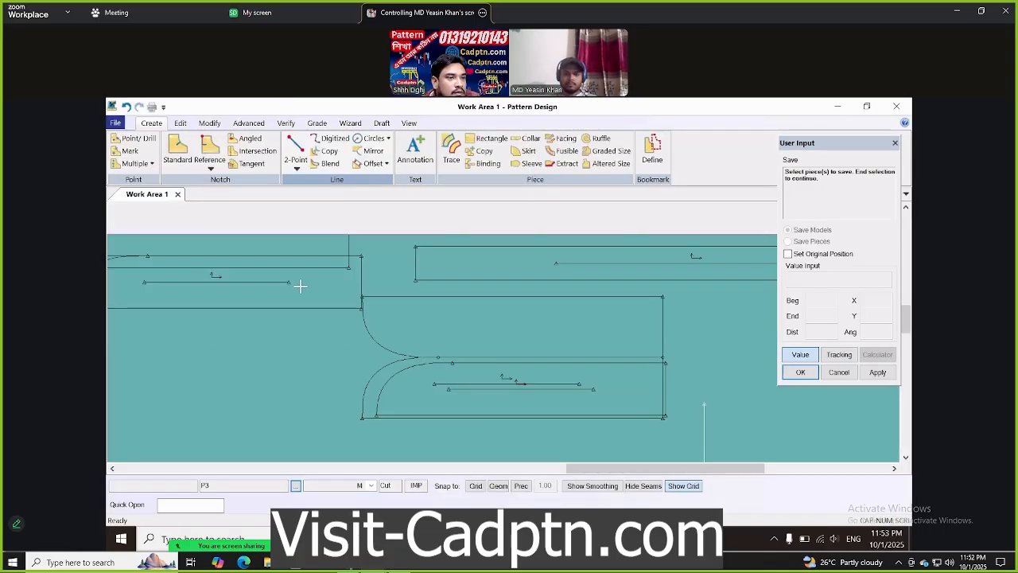
right_click(263, 281)
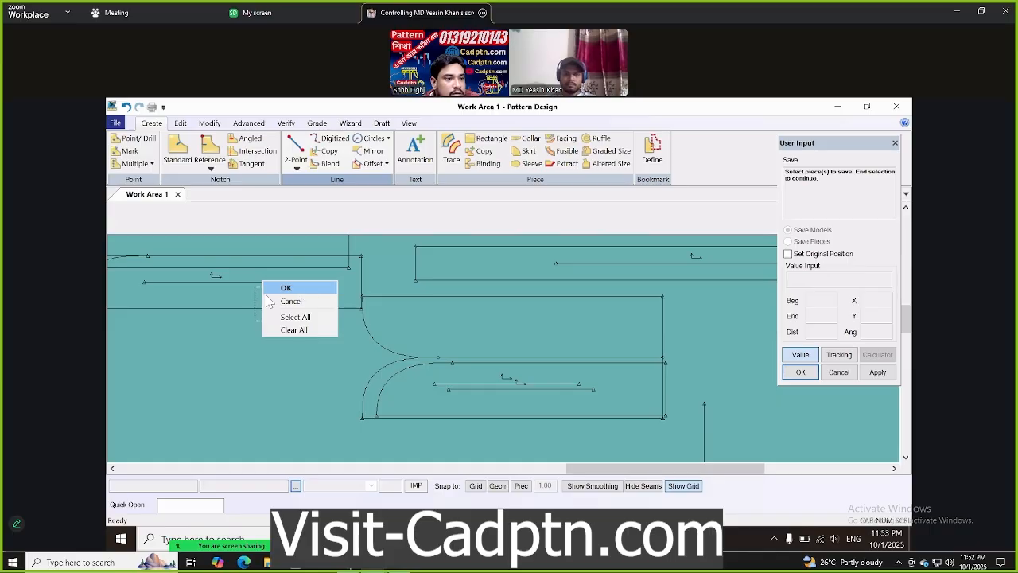
click(283, 288)
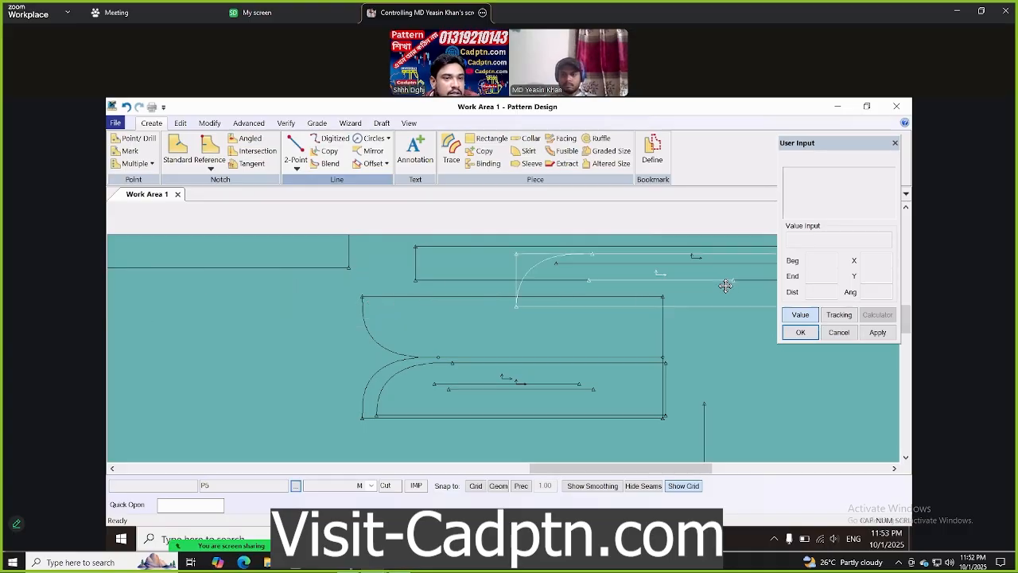
click(412, 297)
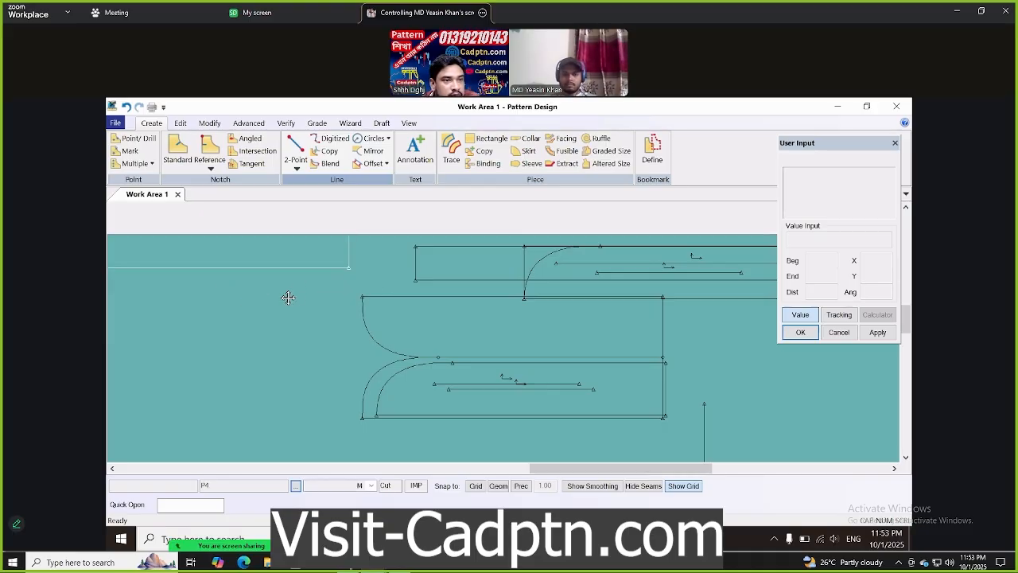
click(280, 271)
click(193, 284)
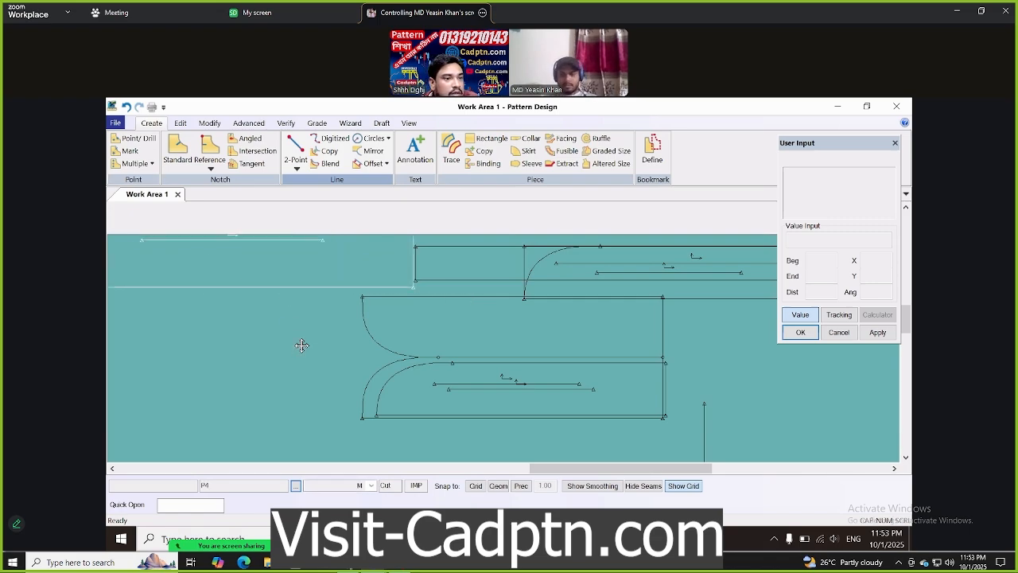
click(638, 330)
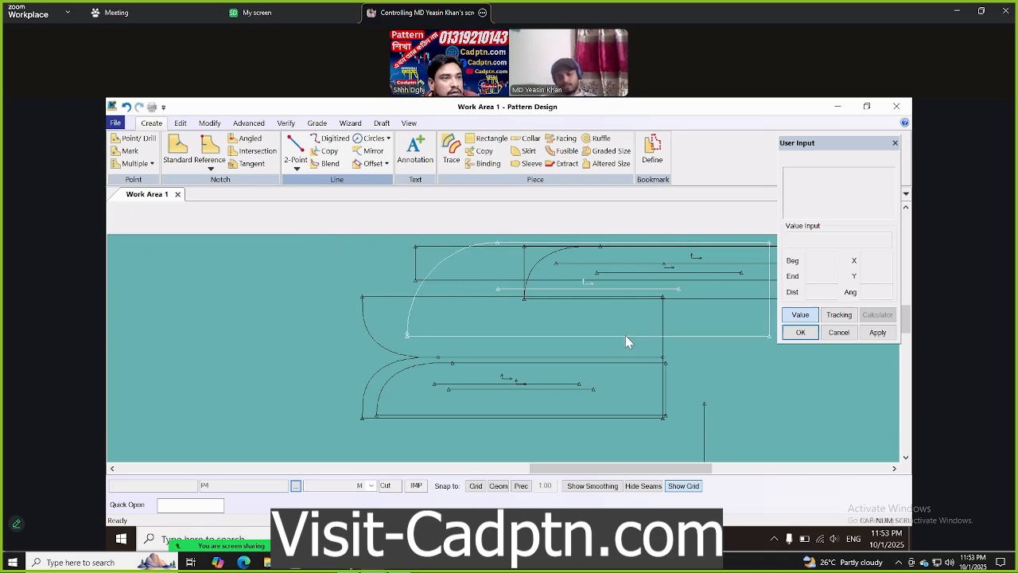
Look over the available creating, editing, modifying, advanced, verifying, grading and viewing tools, including Zoom In
click(180, 124)
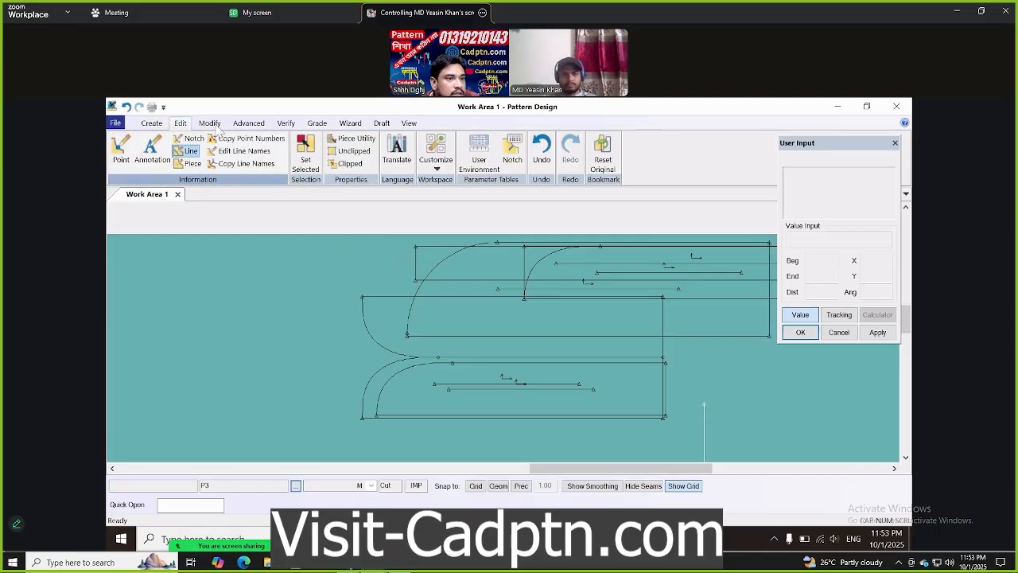
click(210, 123)
click(249, 125)
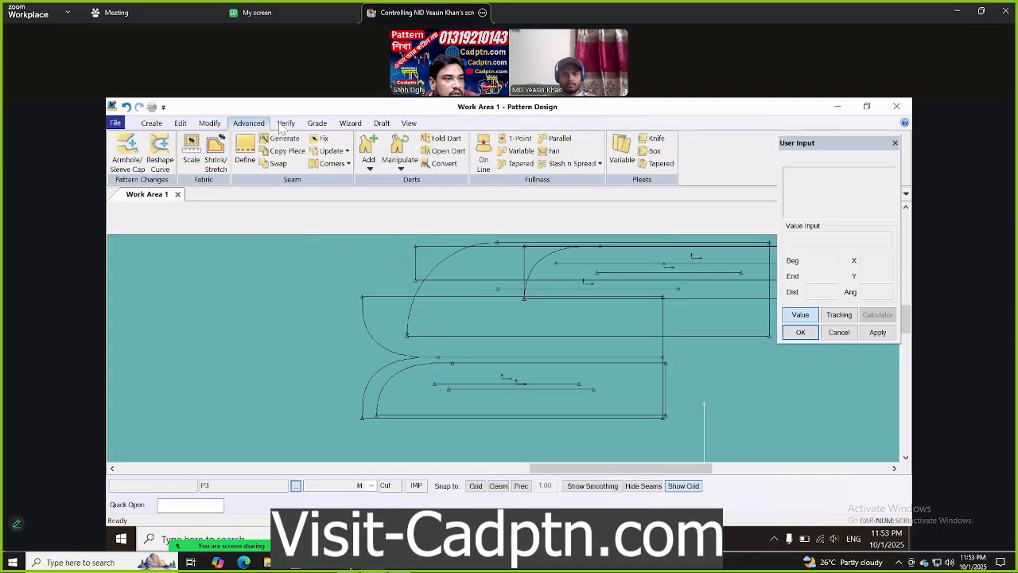
click(288, 124)
click(317, 124)
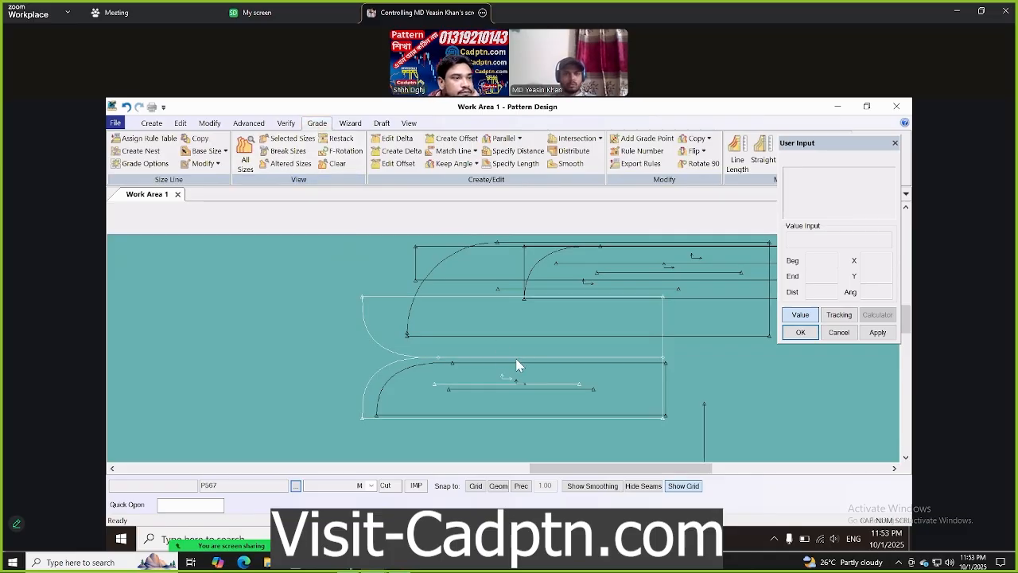
click(152, 123)
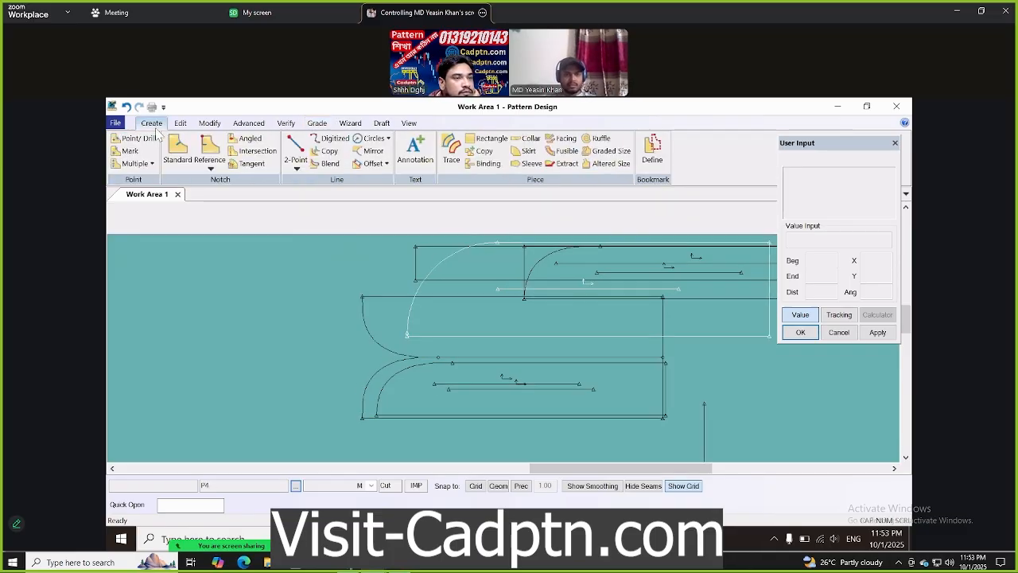
click(410, 124)
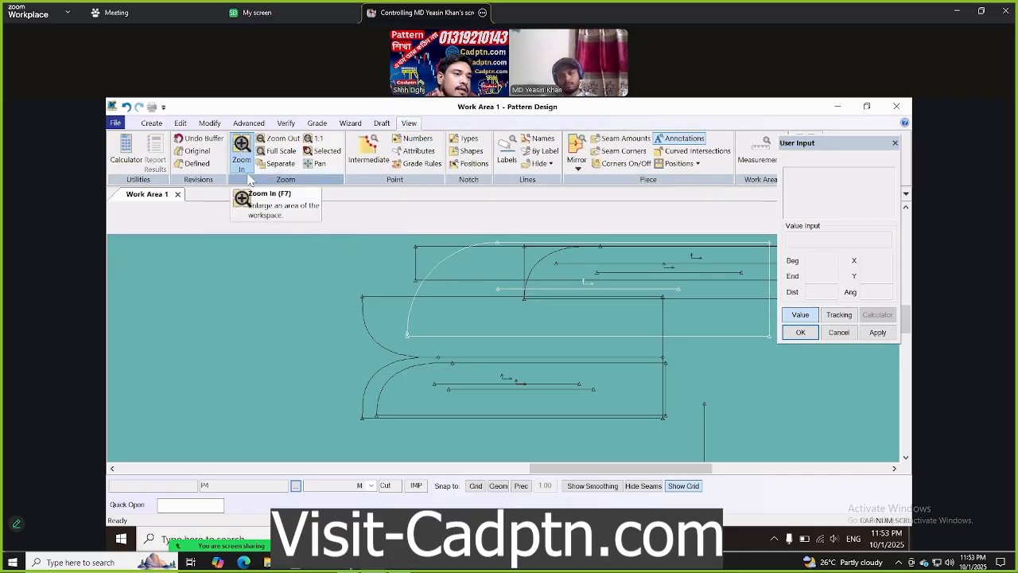
click(243, 151)
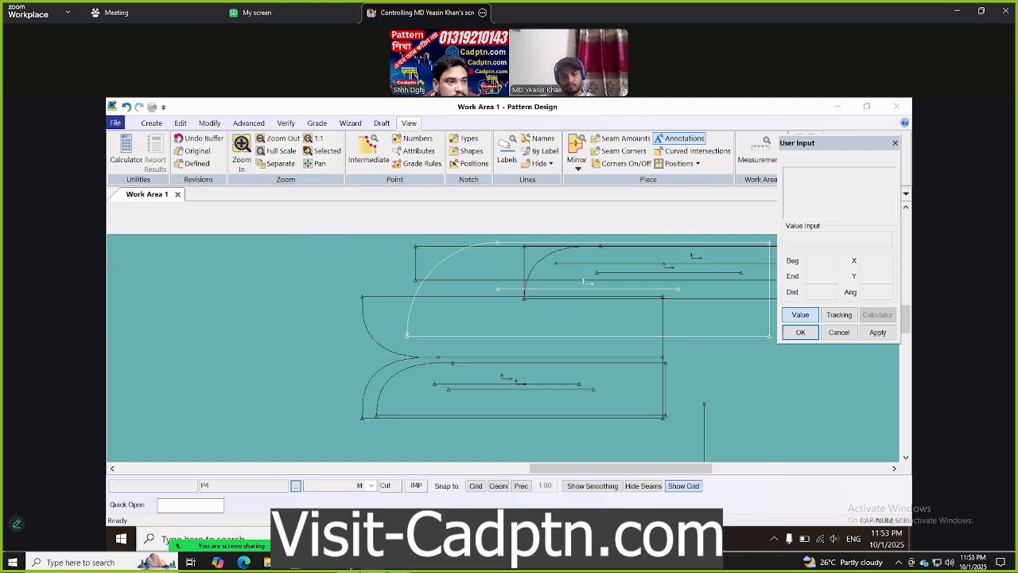
Switch to the QueueSubmit job list, close it, and refresh the yasinbhai folder in AccuMark Explorer
key(alt+Tab)
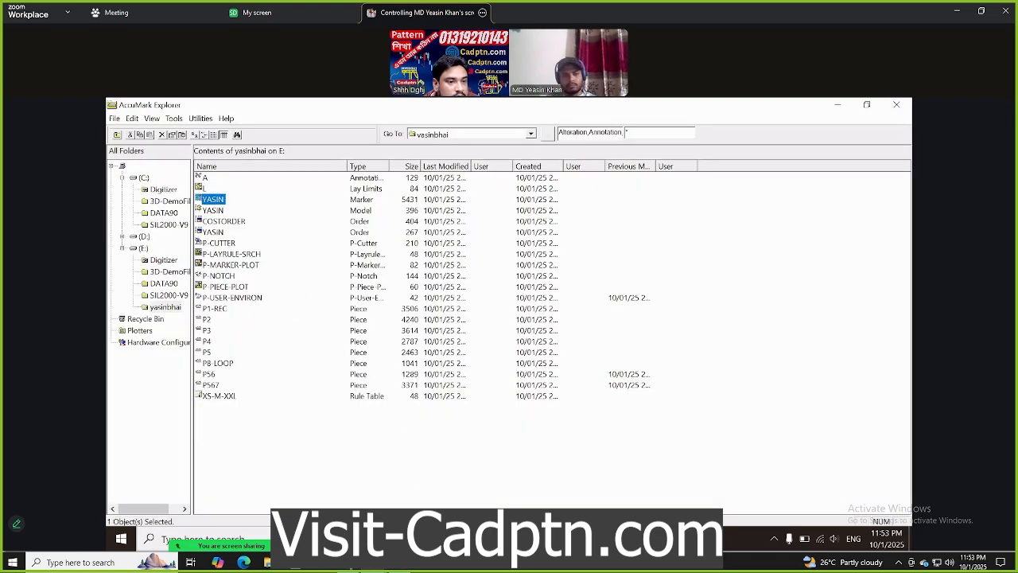
key(alt+Tab)
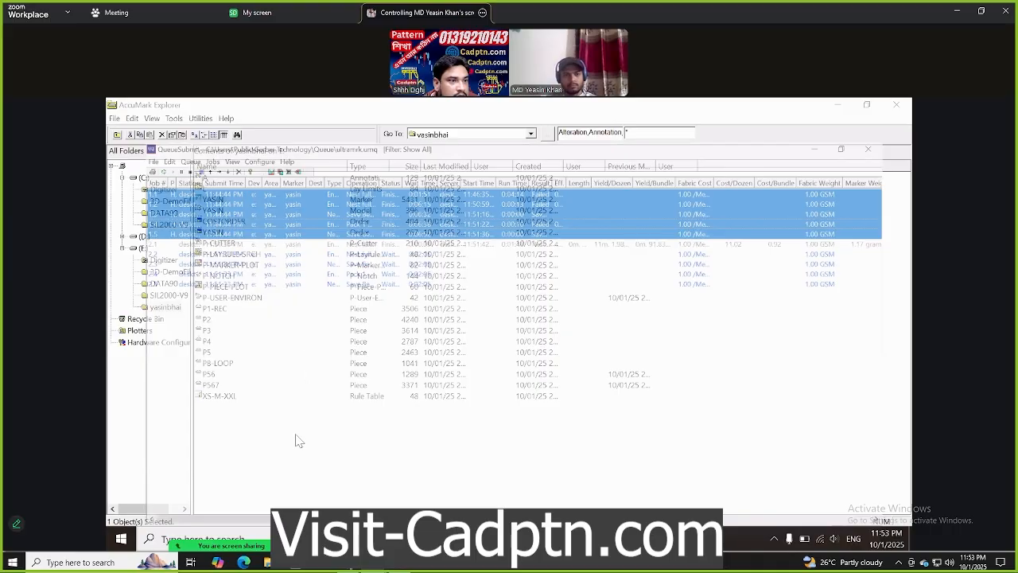
click(298, 432)
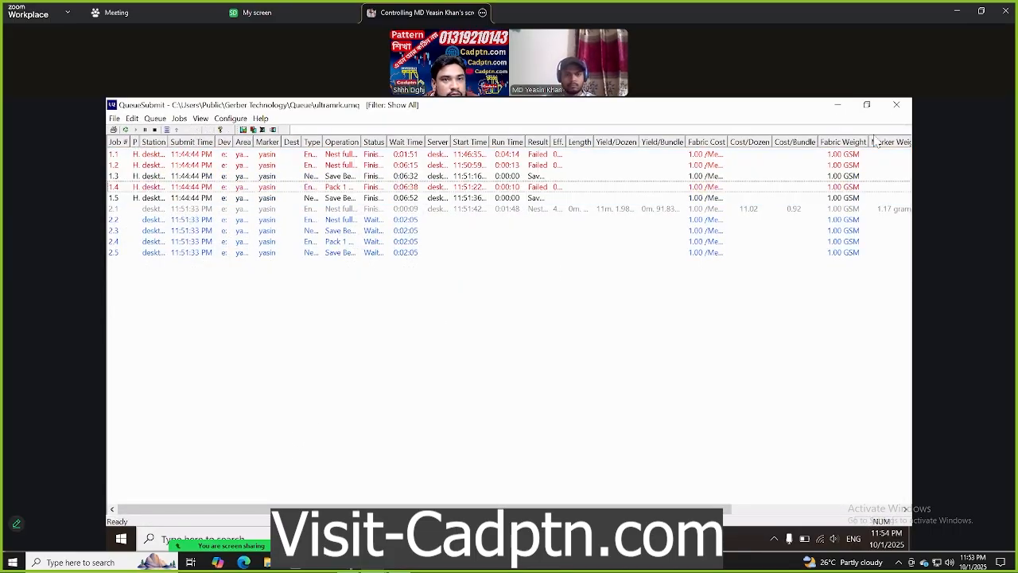
click(897, 107)
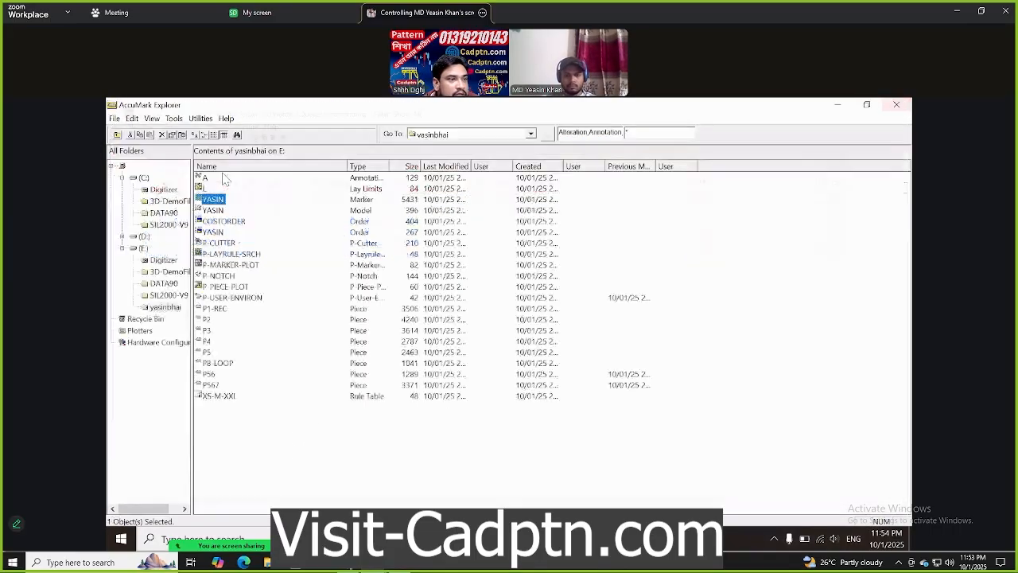
click(256, 448)
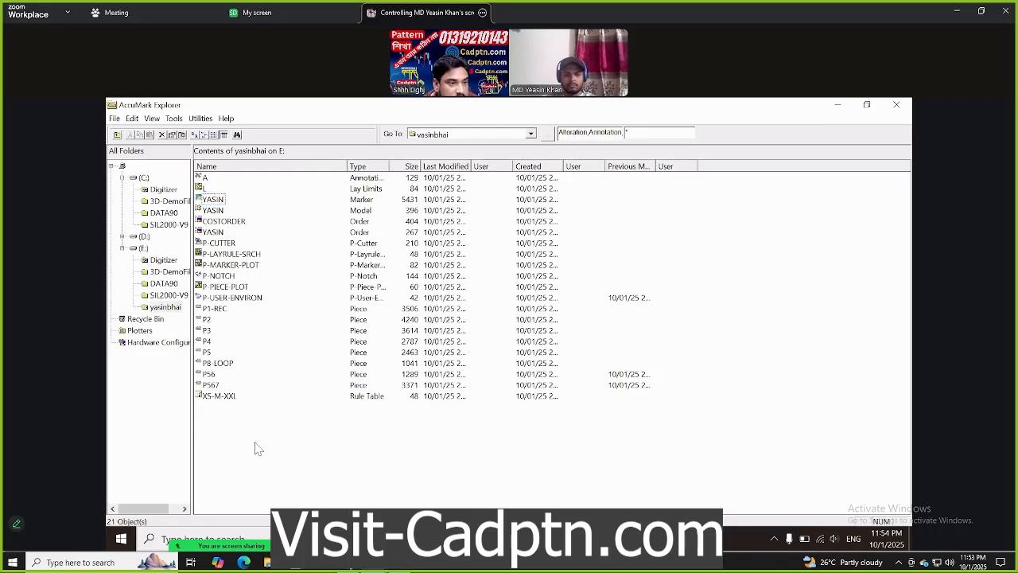
key(F5)
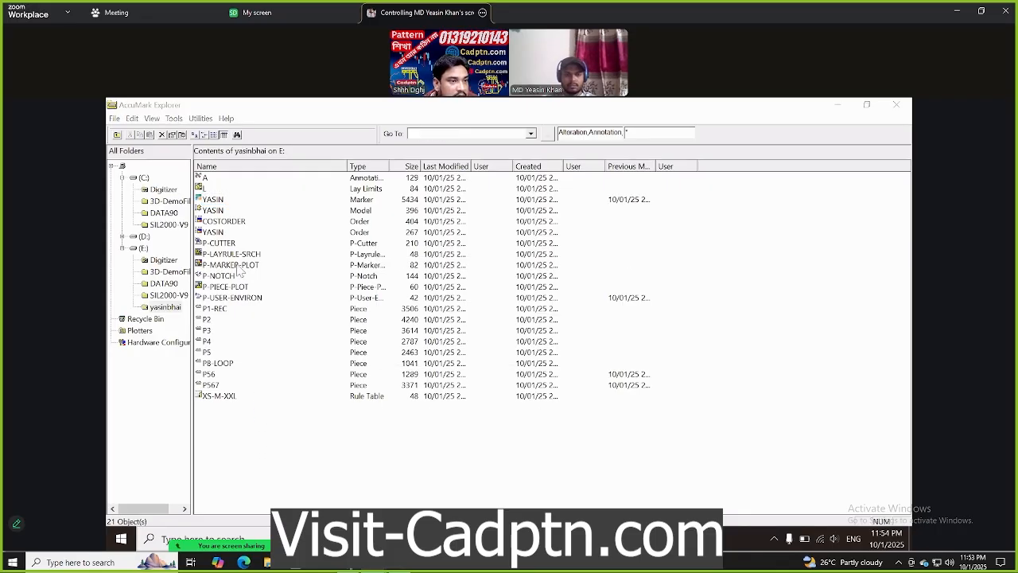
Open the YASIN marker from the yasinbhai folder in Marker Making and maximize its window
click(215, 199)
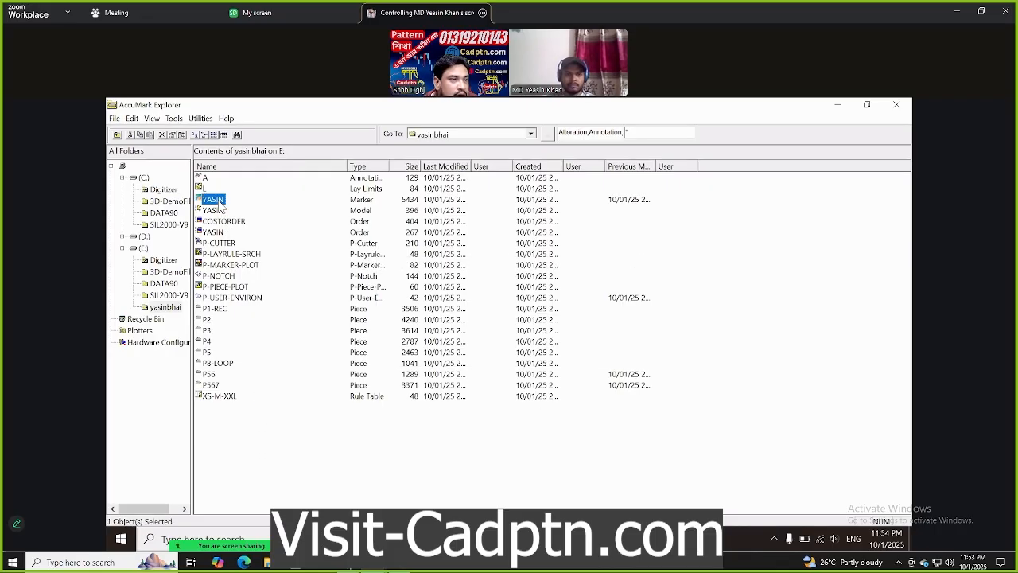
right_click(229, 201)
mouse_move(261, 211)
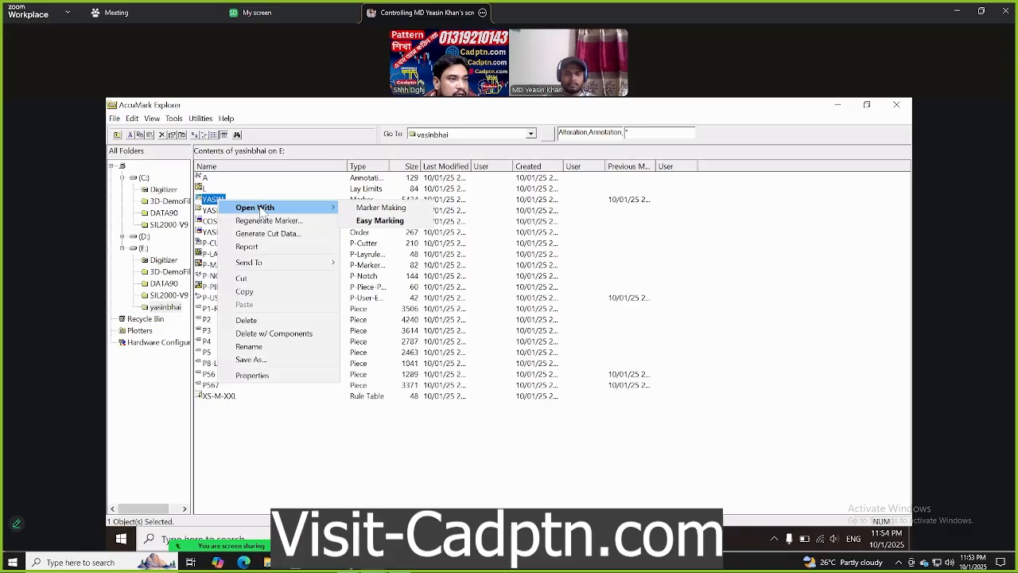
click(390, 218)
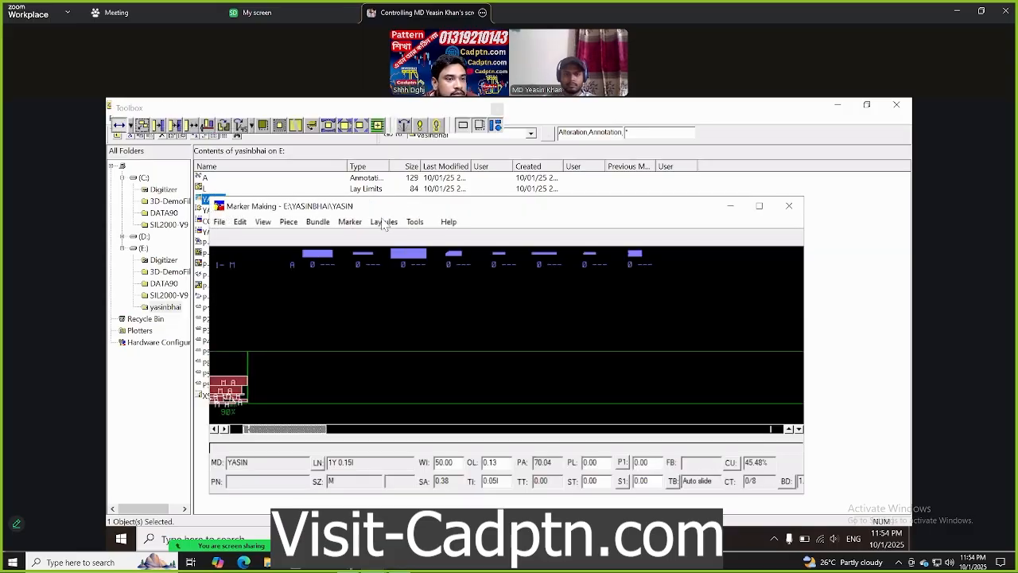
click(759, 206)
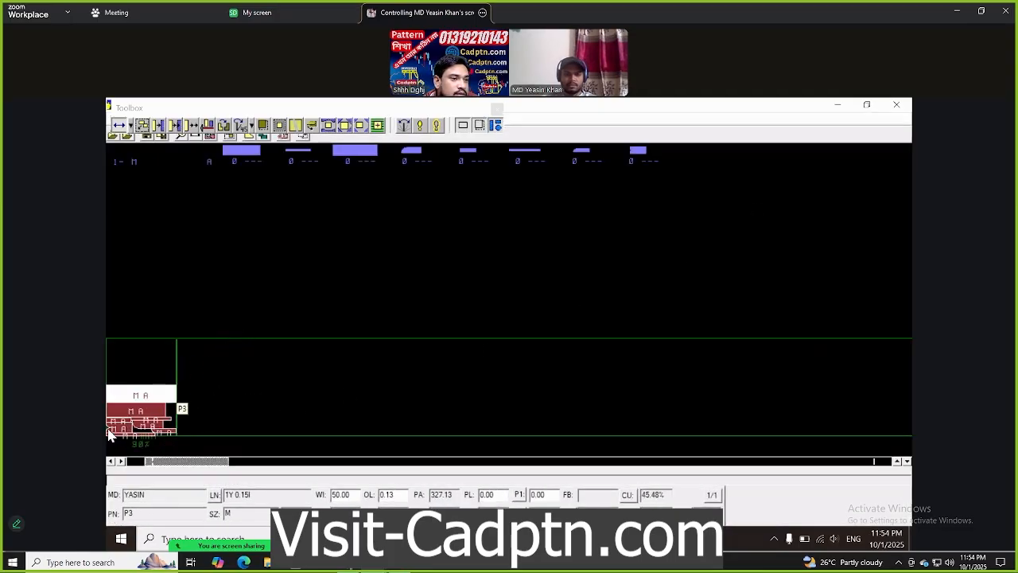
Pull piece P3 out of the nested layout and set it above the other pieces, across the marker's end line
drag(235, 322, 141, 409)
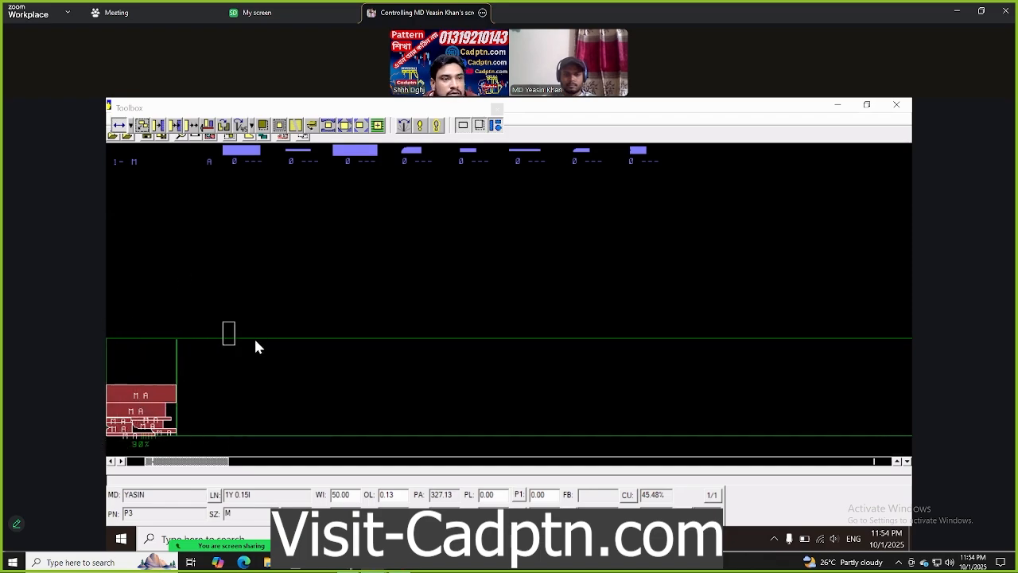
drag(230, 375, 911, 144)
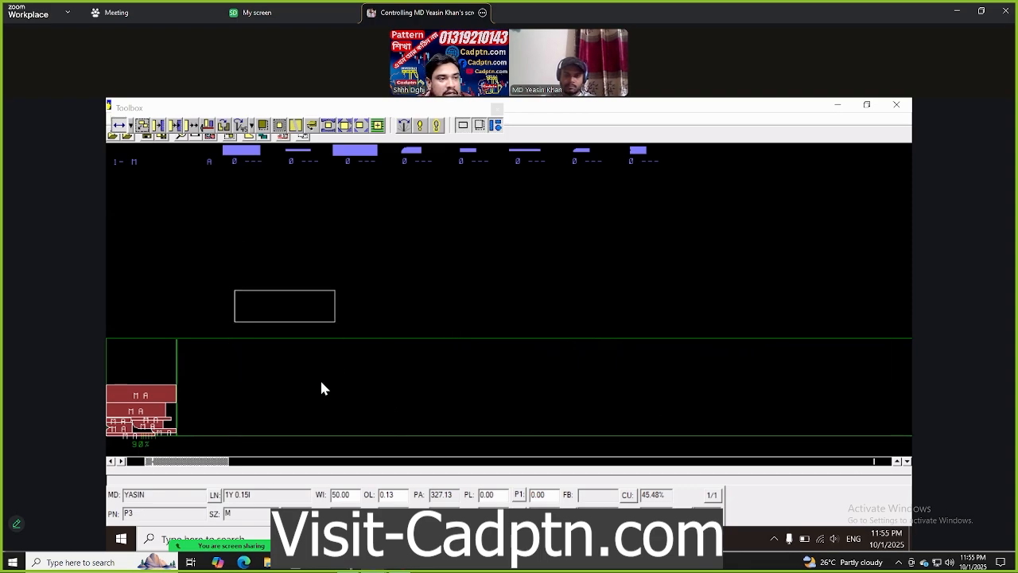
click(500, 377)
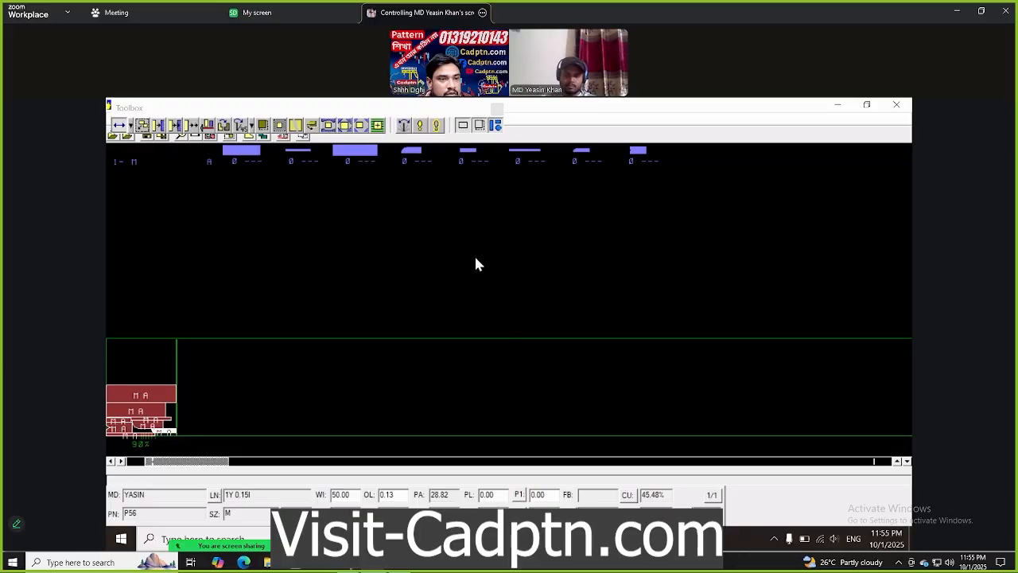
click(146, 398)
drag(146, 397, 178, 390)
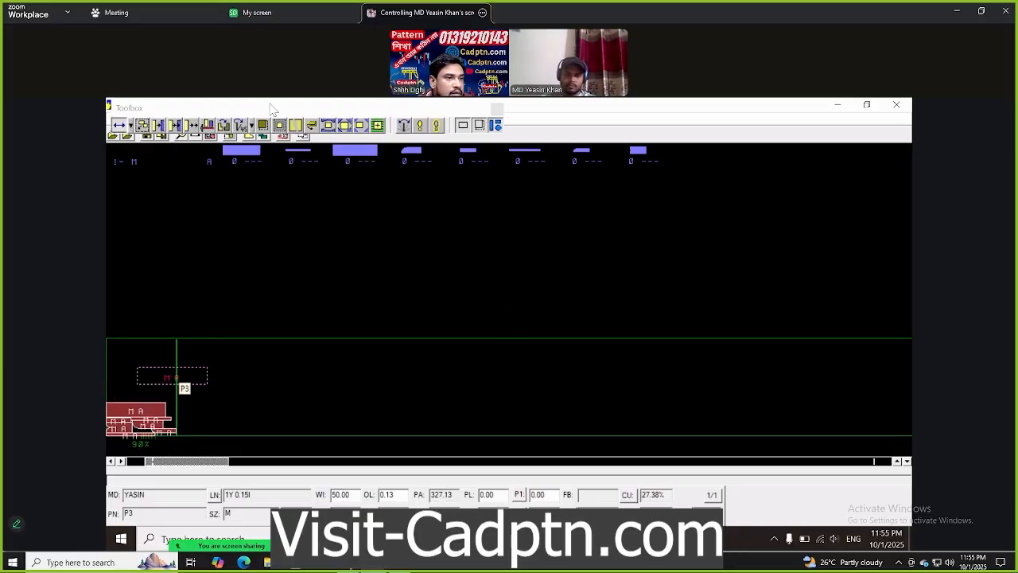
Move the floating Toolbox off the menu bar into the empty area above the marker
drag(247, 105, 596, 235)
click(463, 254)
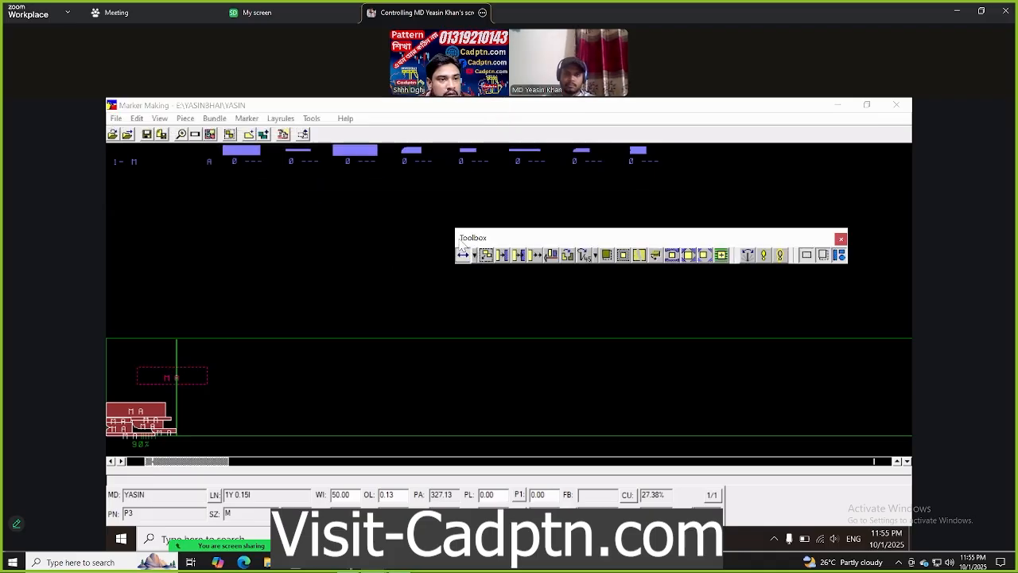
drag(458, 237, 480, 236)
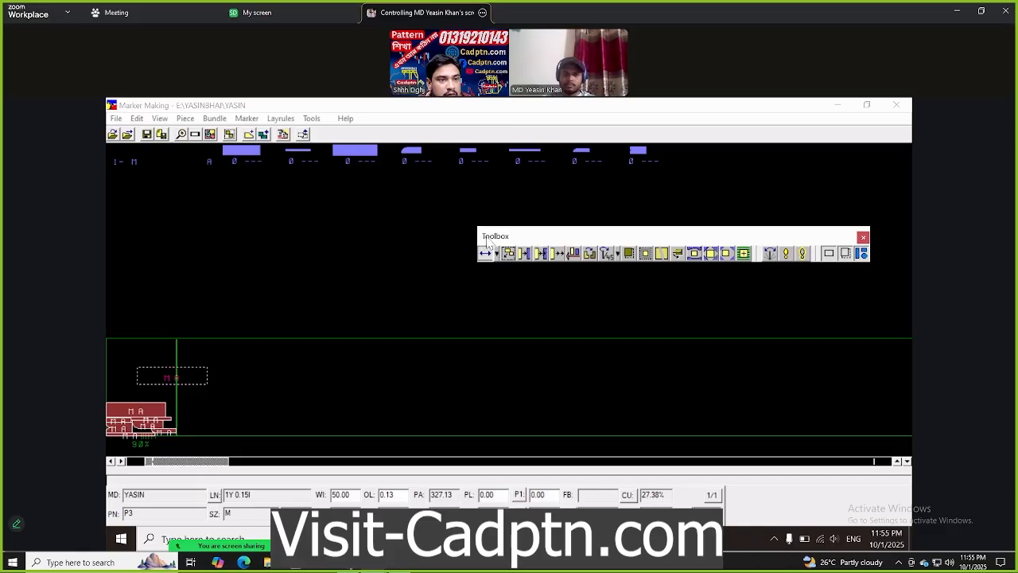
drag(487, 241, 480, 244)
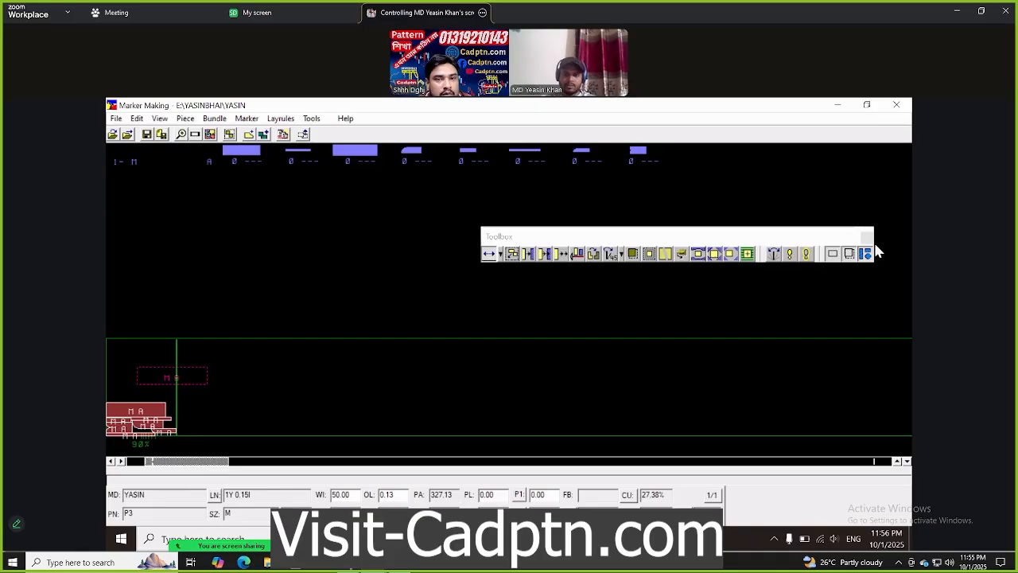
click(811, 275)
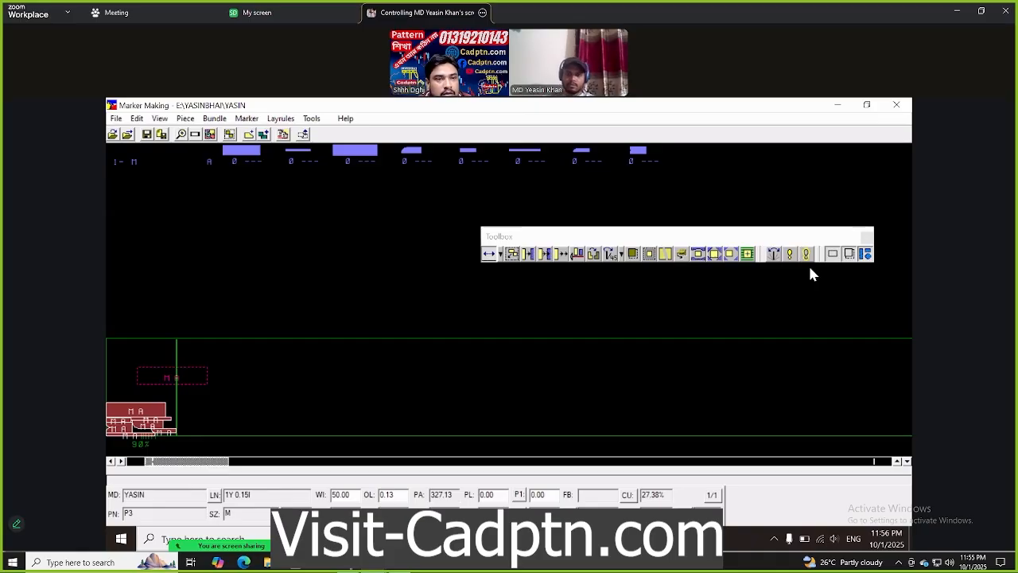
Move piece P3 slightly lower across the marker's end line and unplace all pieces in the marker
drag(208, 382, 203, 391)
click(178, 395)
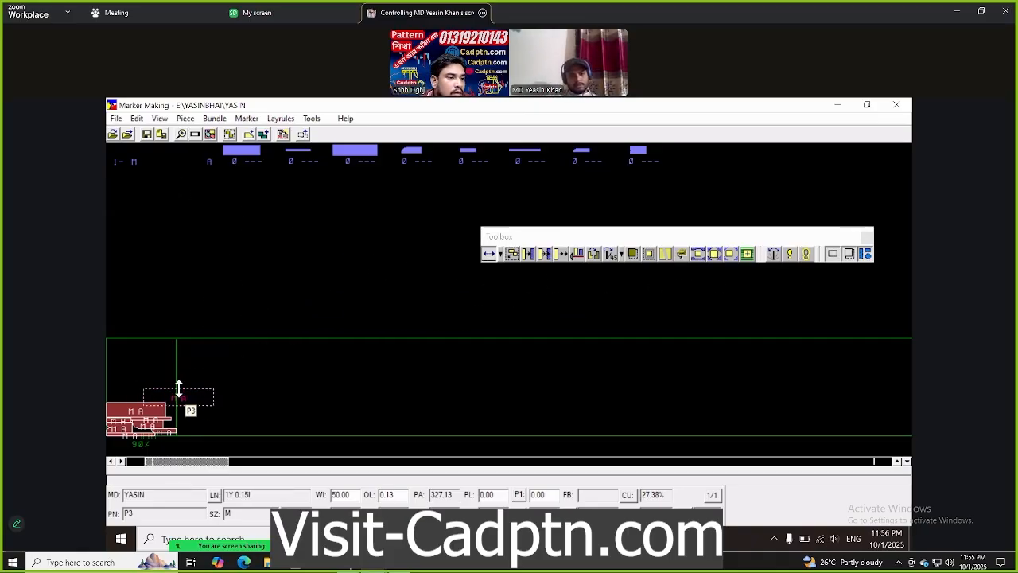
click(185, 118)
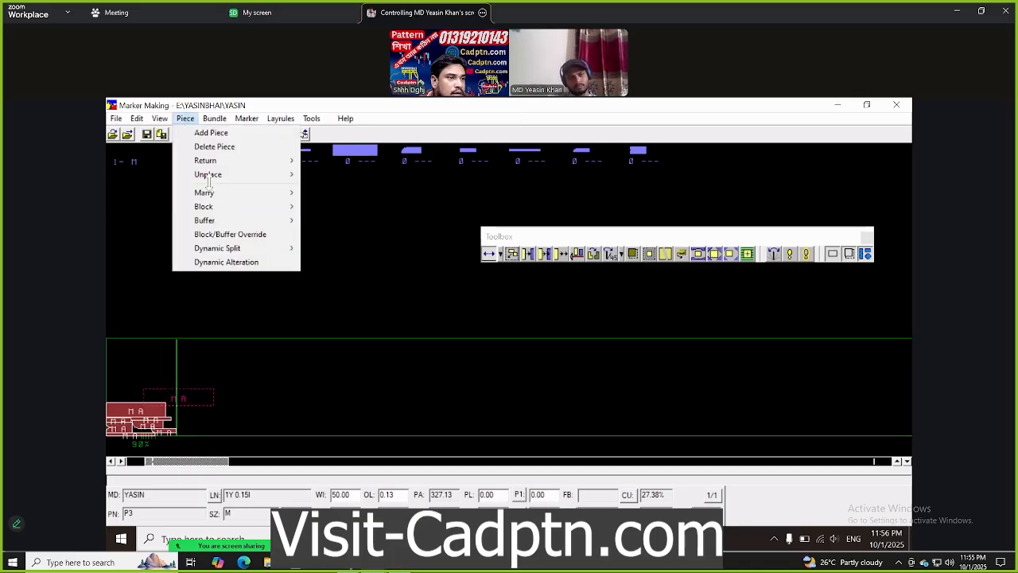
mouse_move(229, 176)
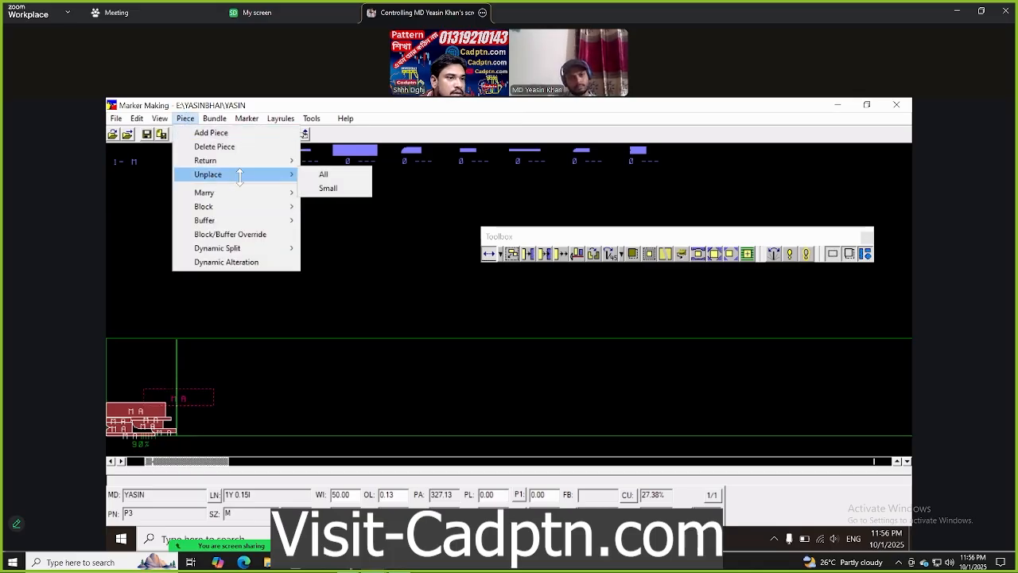
click(332, 175)
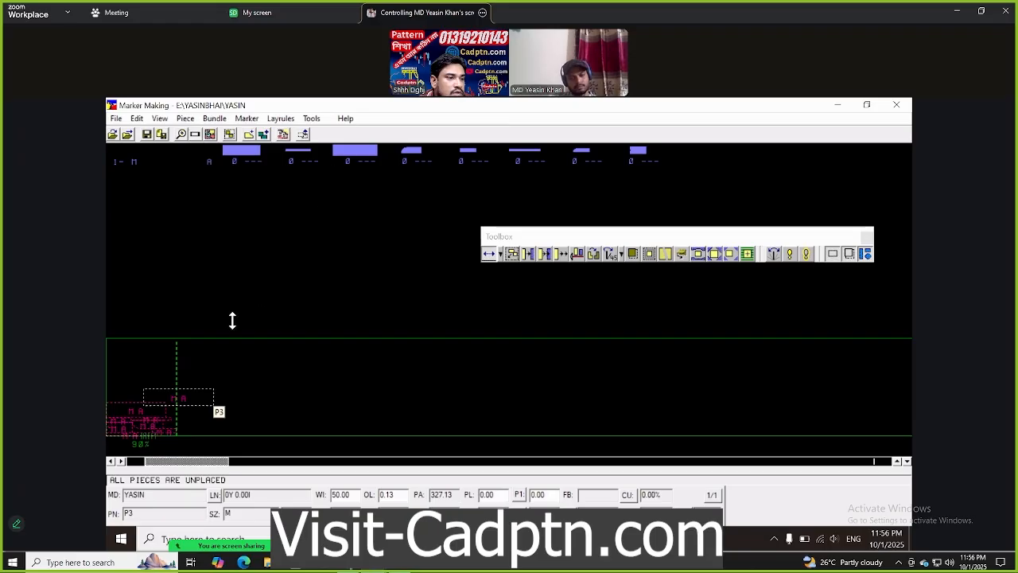
Return all pieces from the marker to the icon menu
click(185, 119)
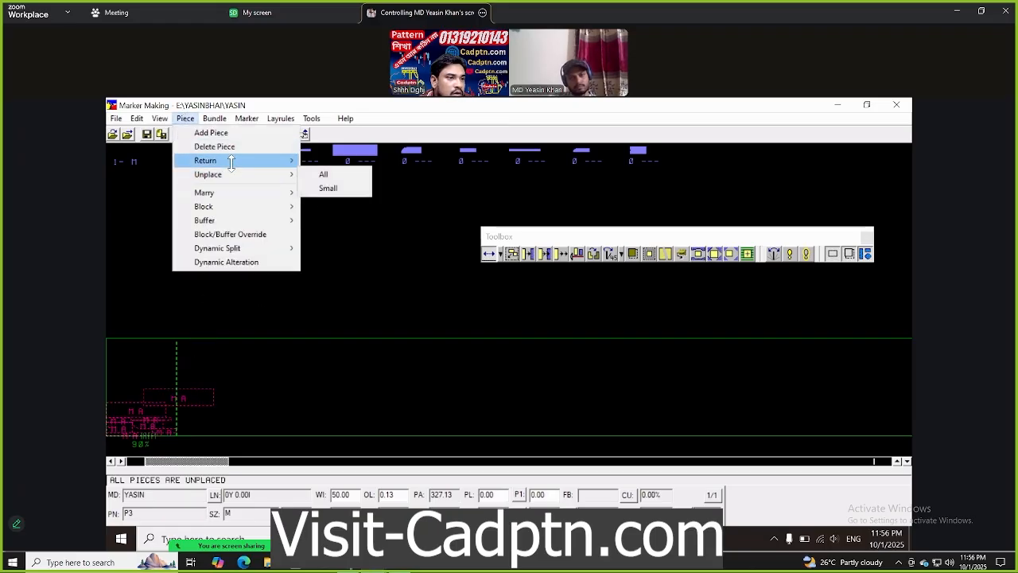
mouse_move(287, 163)
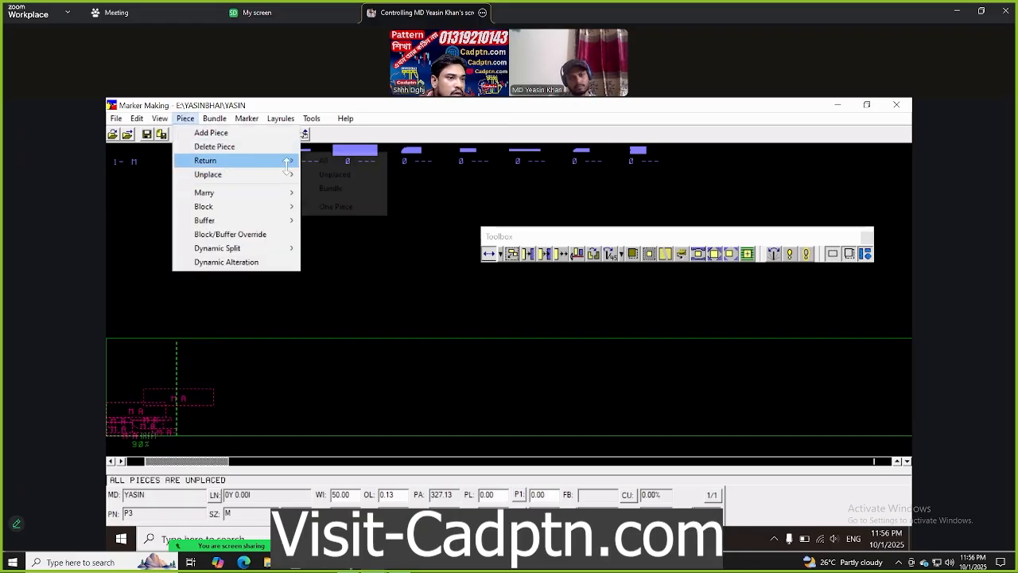
click(348, 162)
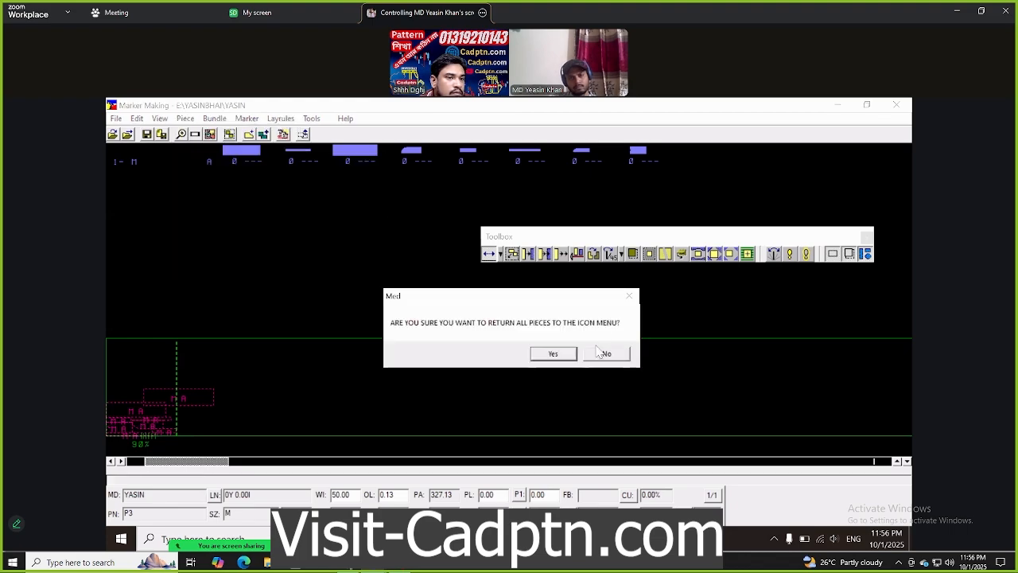
click(553, 353)
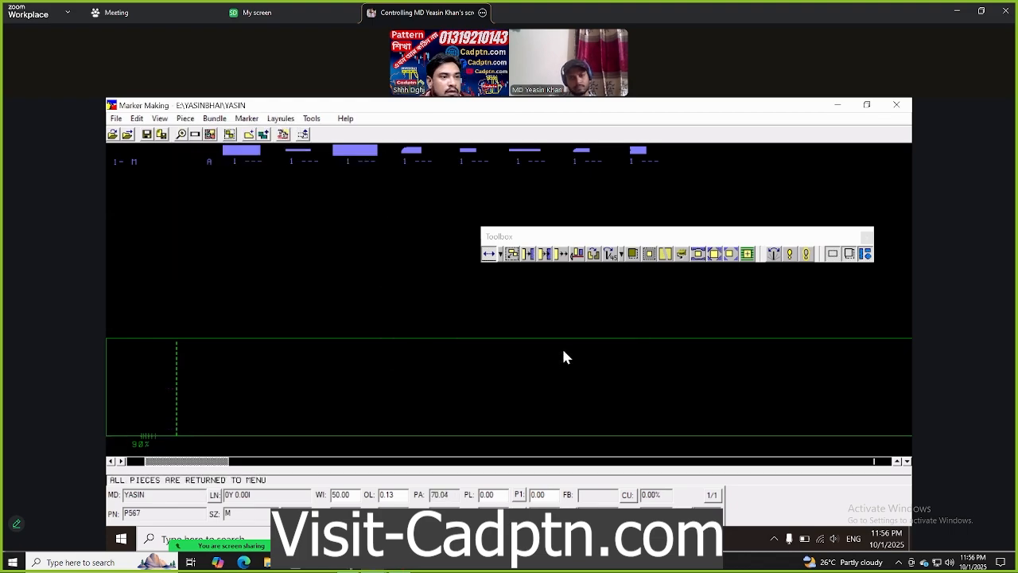
Reopen the original YASIN marker, discarding the current edits
click(116, 118)
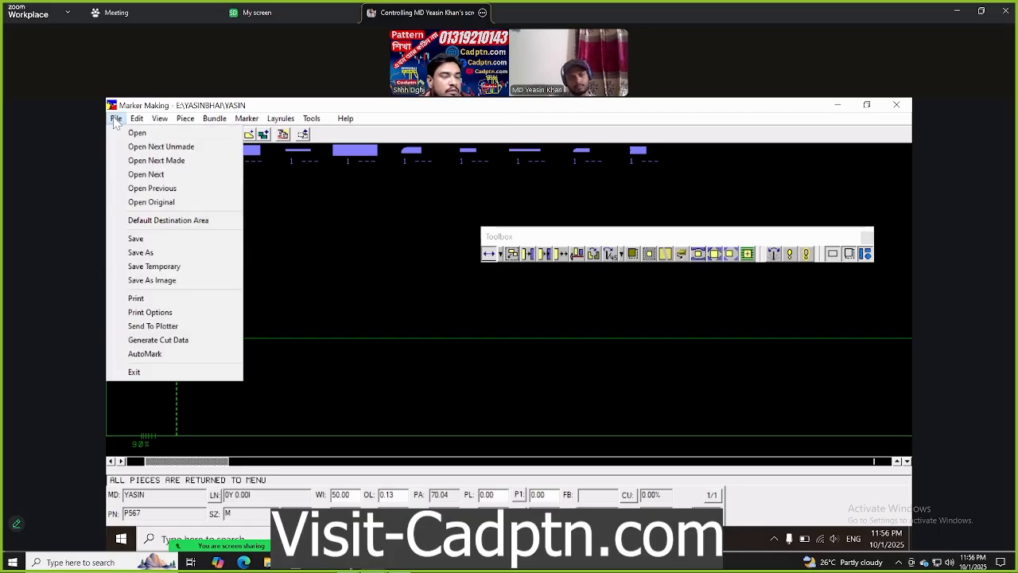
click(151, 202)
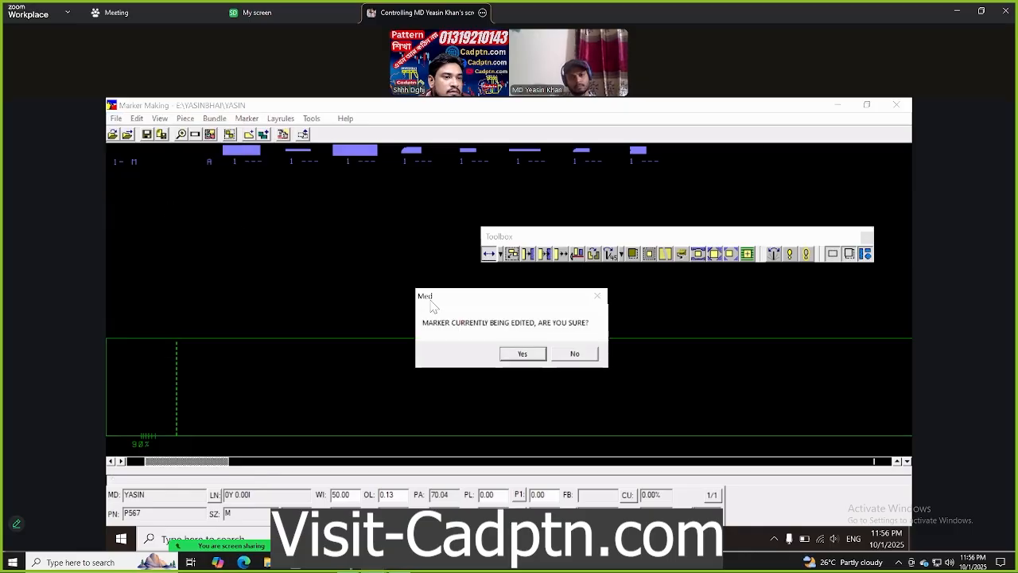
click(535, 356)
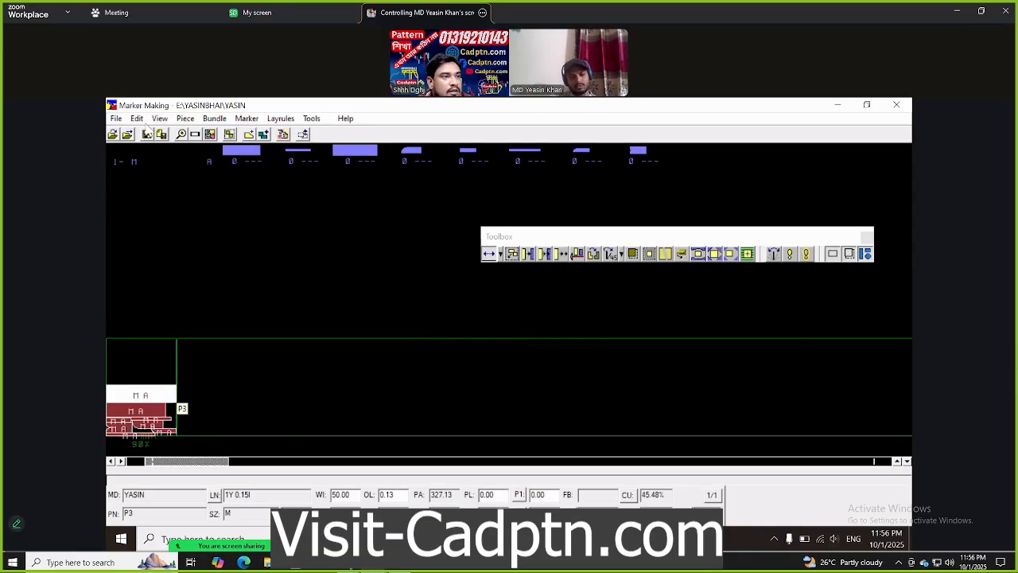
Lift piece P3 out of the marker and slide it back against the marker's start edge above the other pieces
click(159, 117)
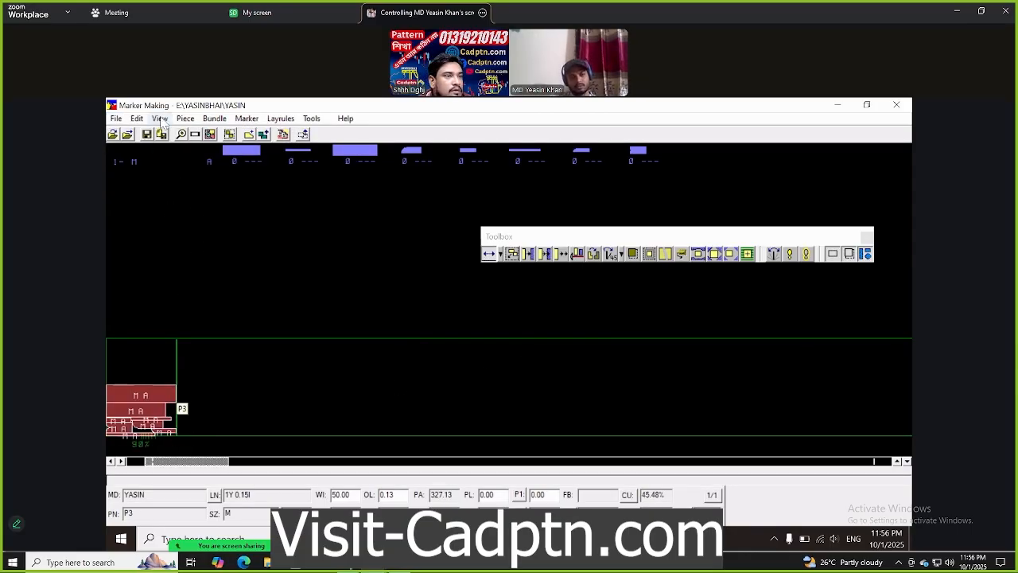
click(128, 159)
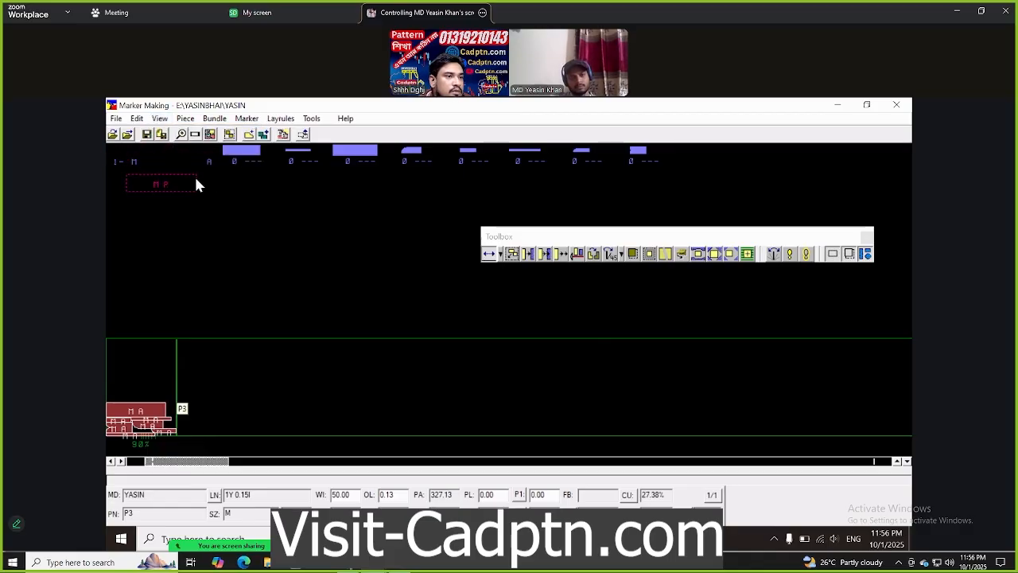
drag(155, 416, 198, 238)
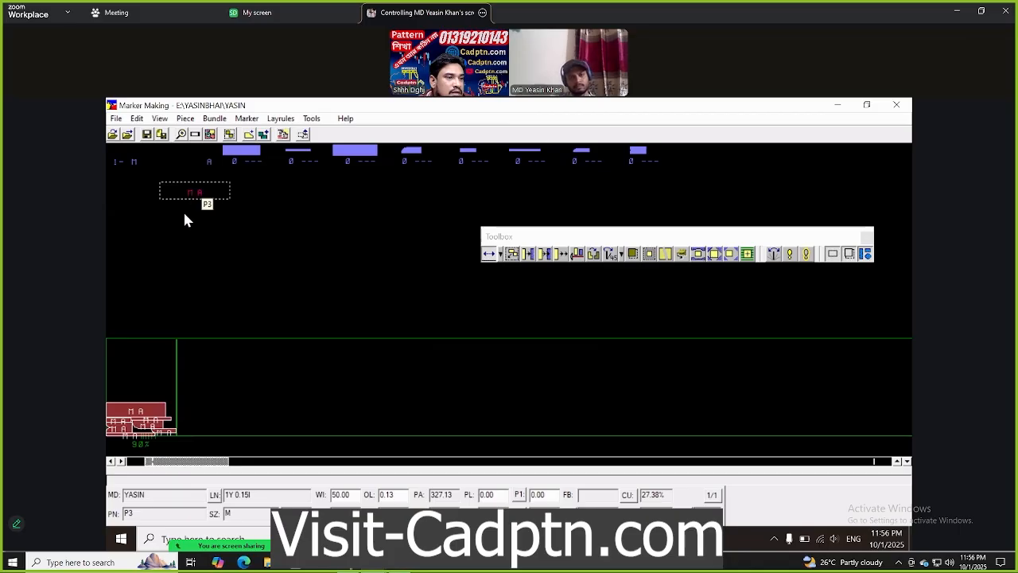
click(65, 446)
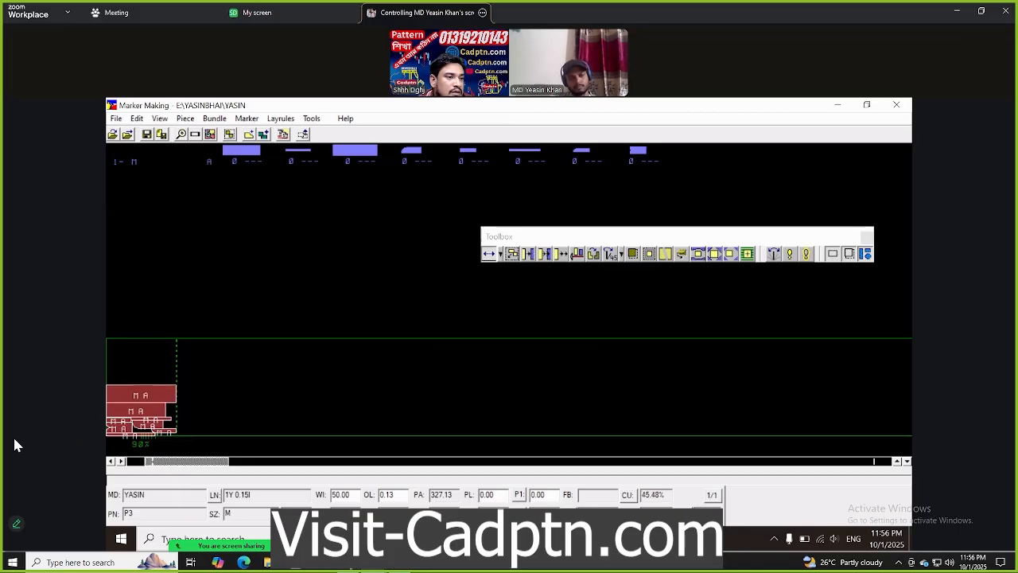
Toggle the marker display between normal and big scale, and zoom in on the placed pieces to inspect the nesting
click(210, 133)
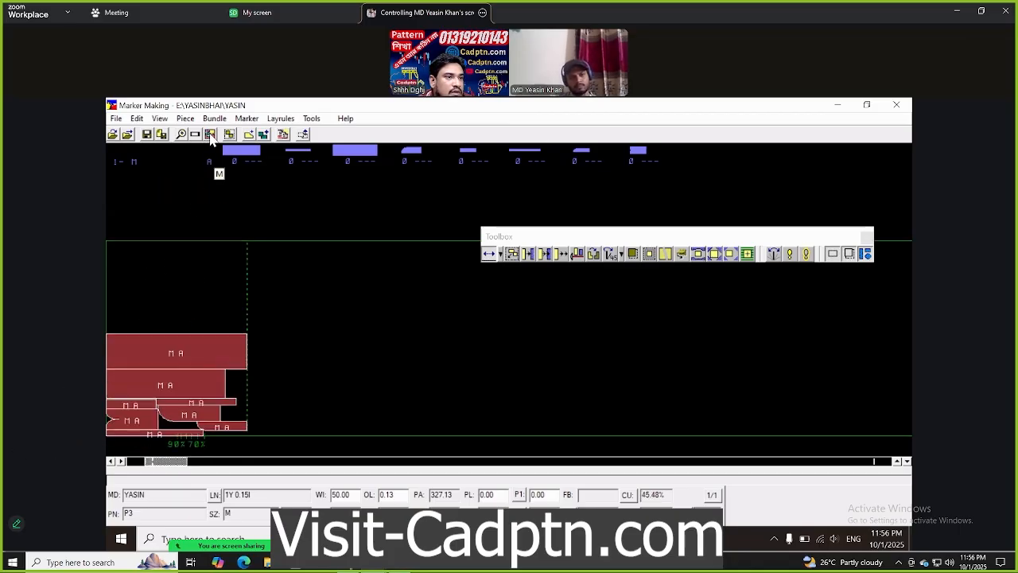
click(210, 134)
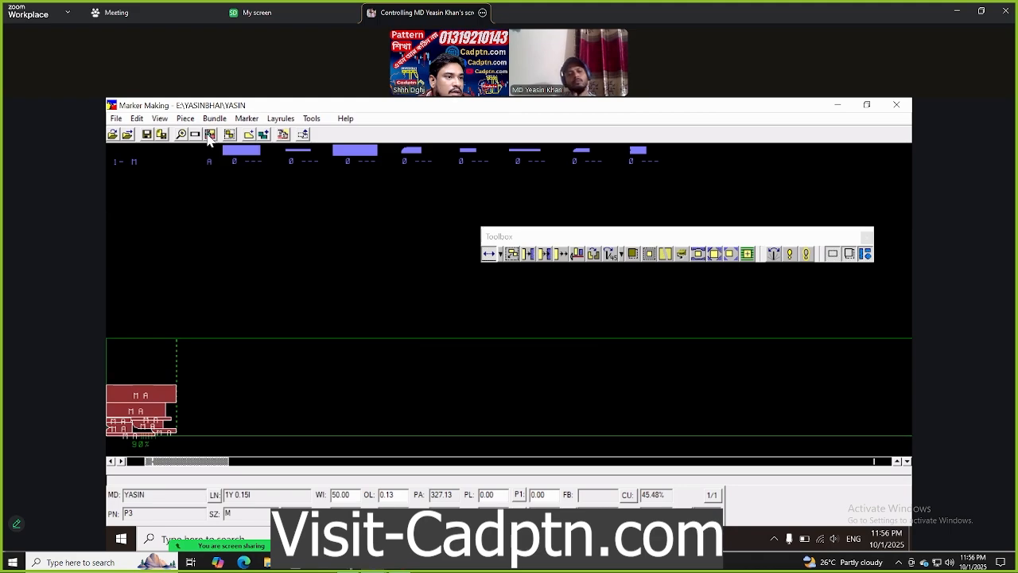
click(209, 135)
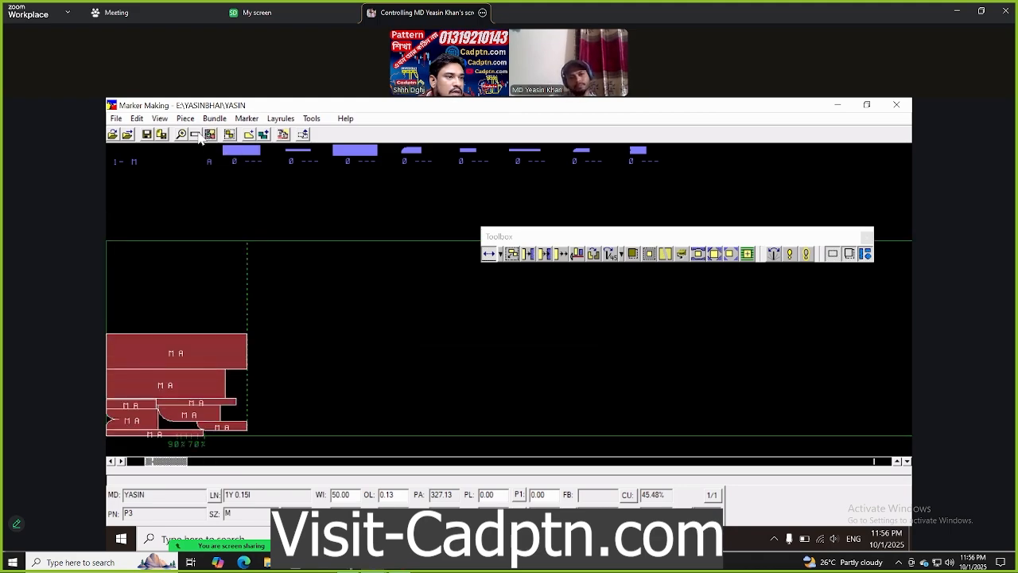
click(210, 135)
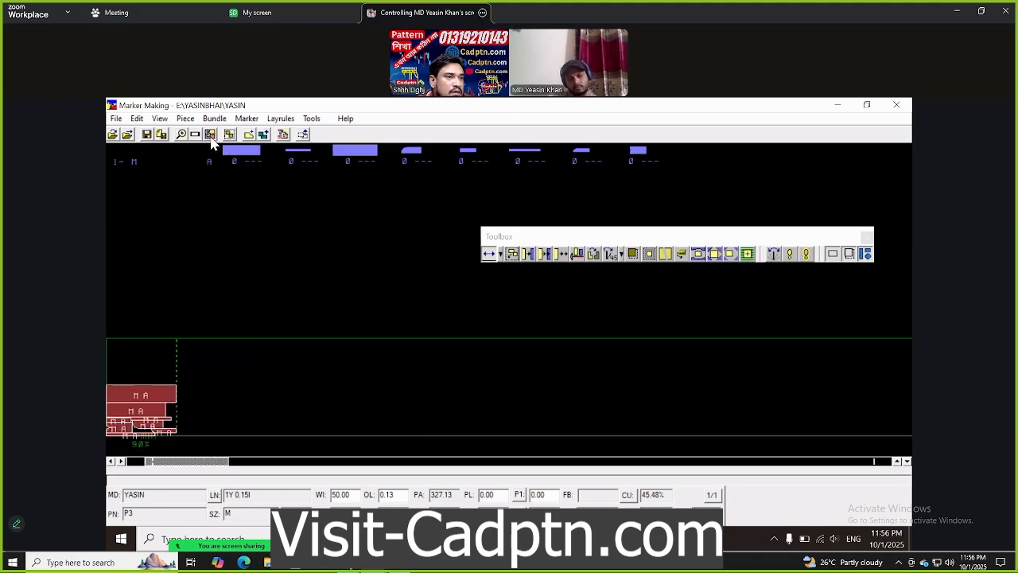
click(210, 135)
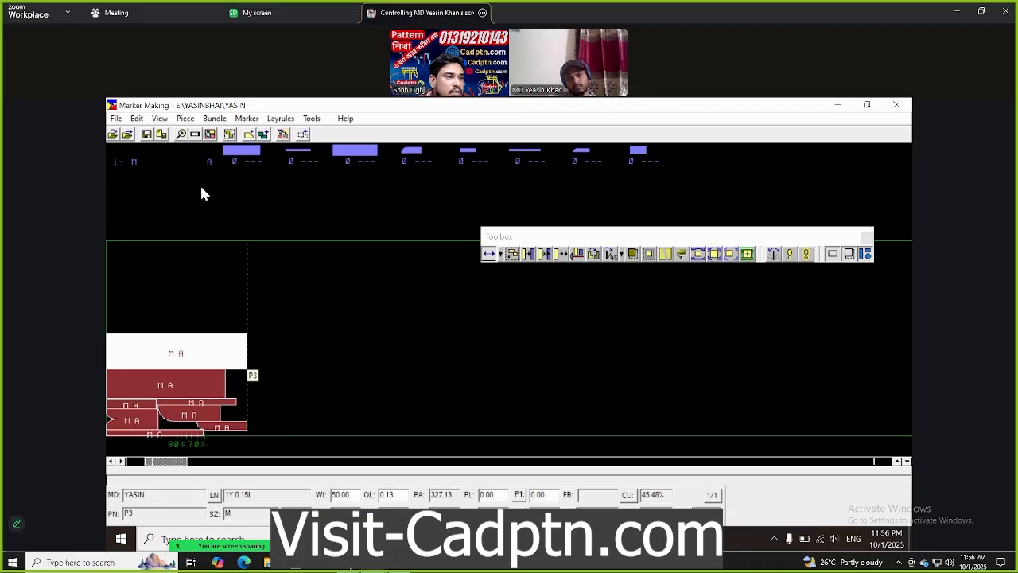
click(191, 135)
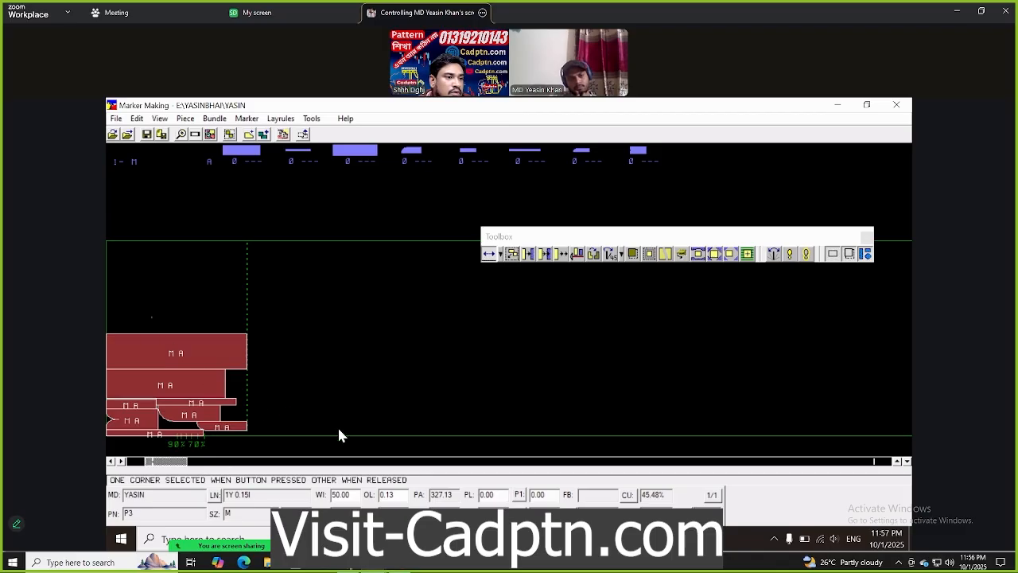
drag(151, 317, 339, 429)
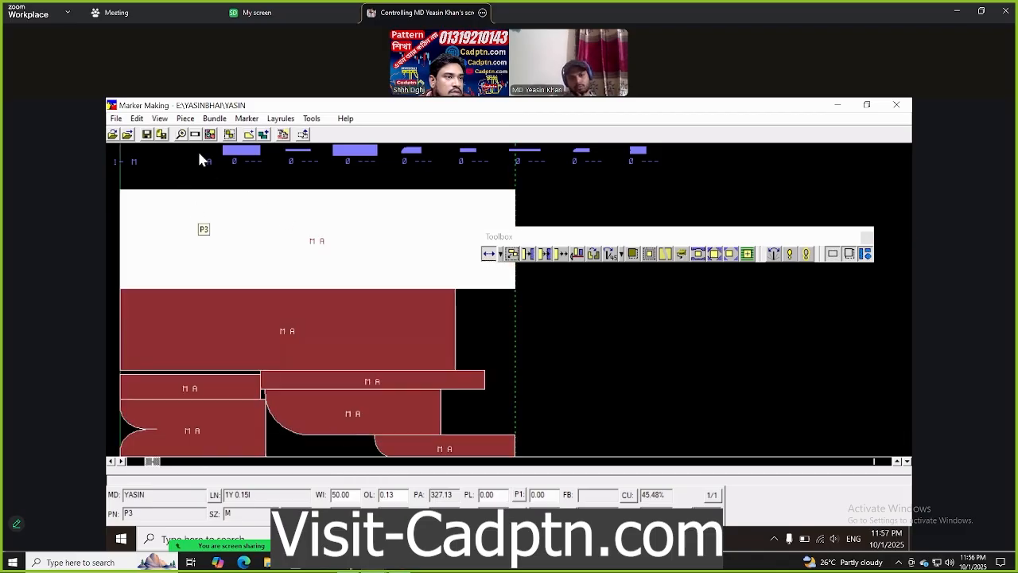
click(159, 119)
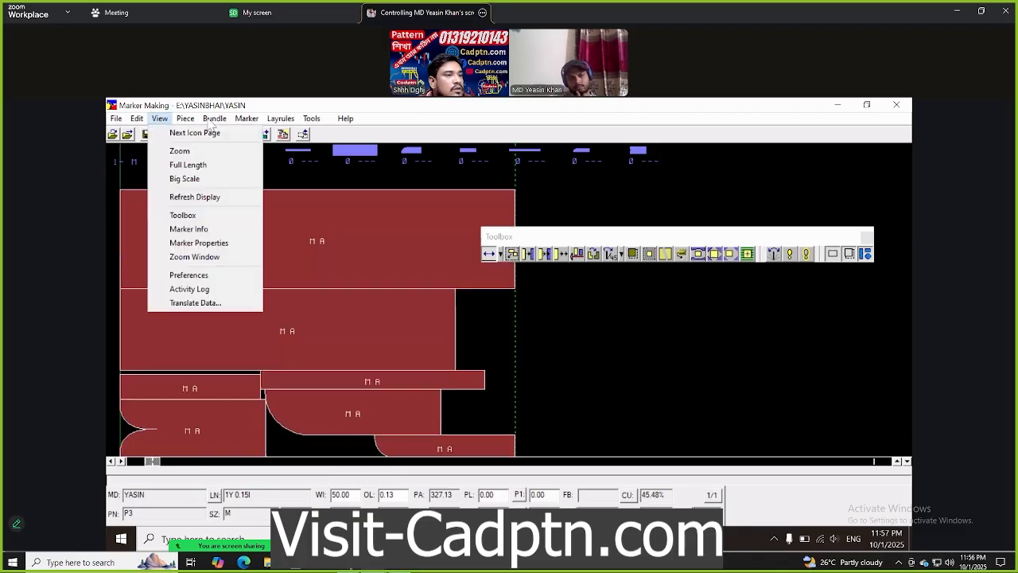
mouse_move(159, 121)
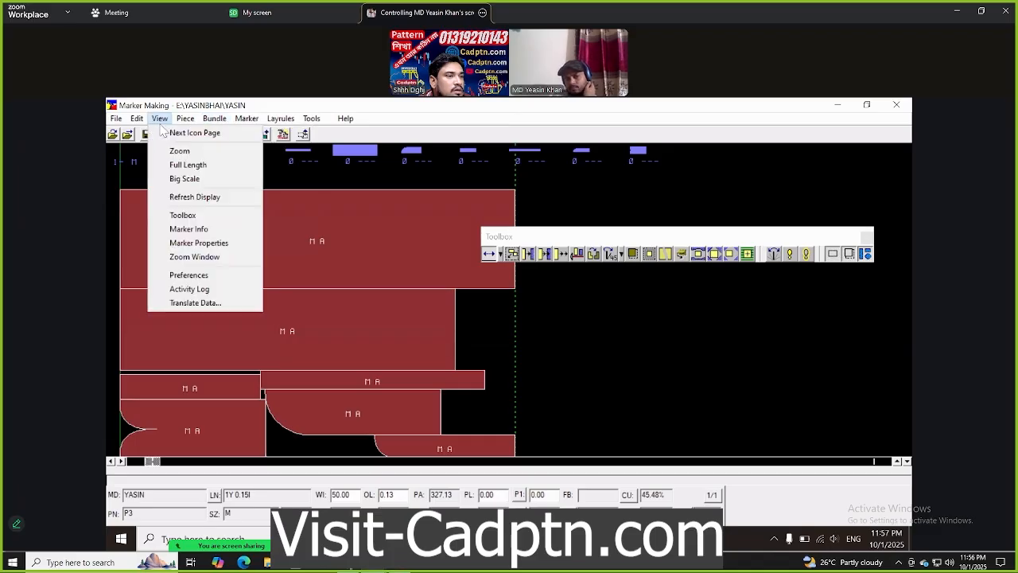
click(195, 164)
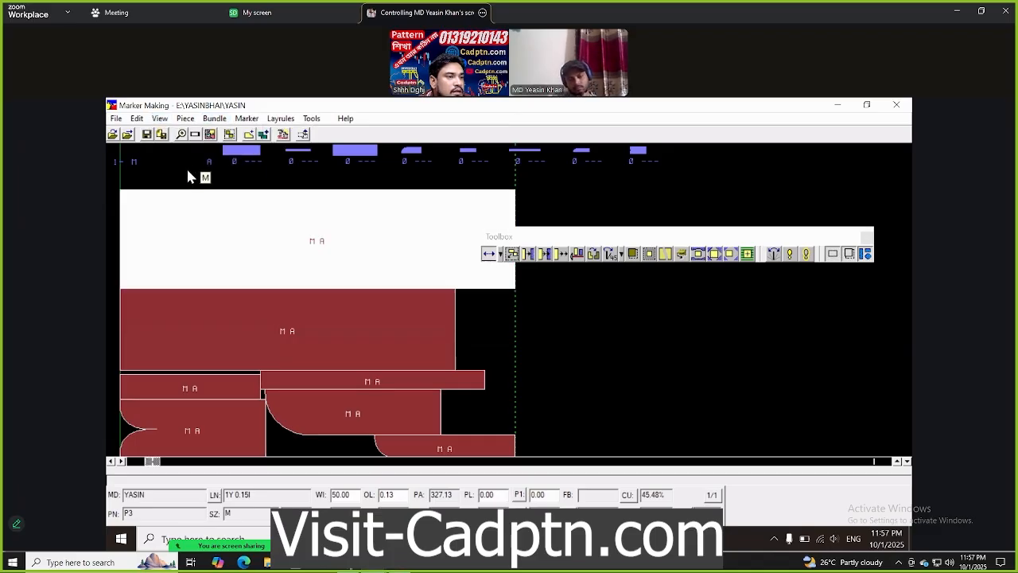
click(159, 119)
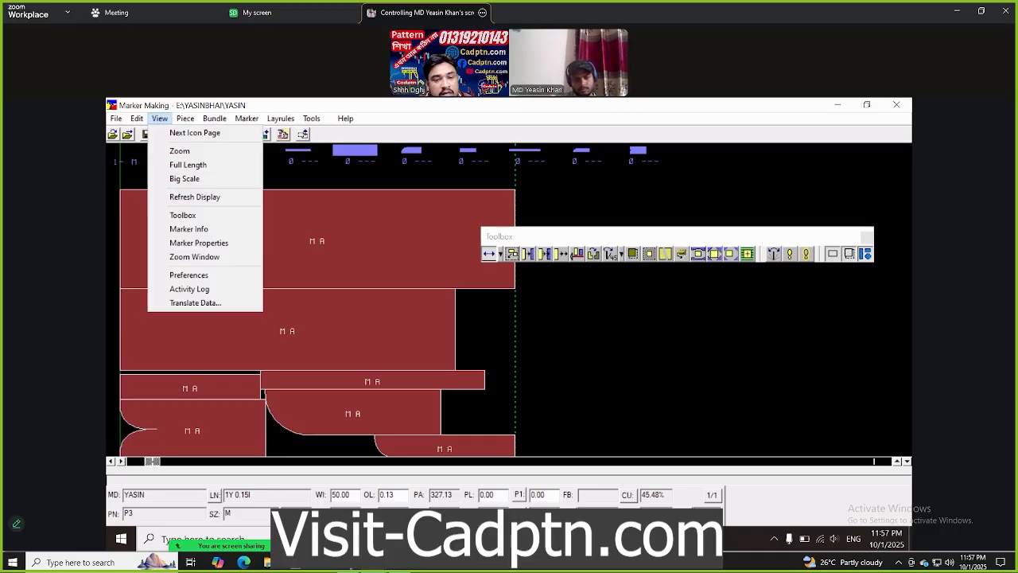
key(Escape)
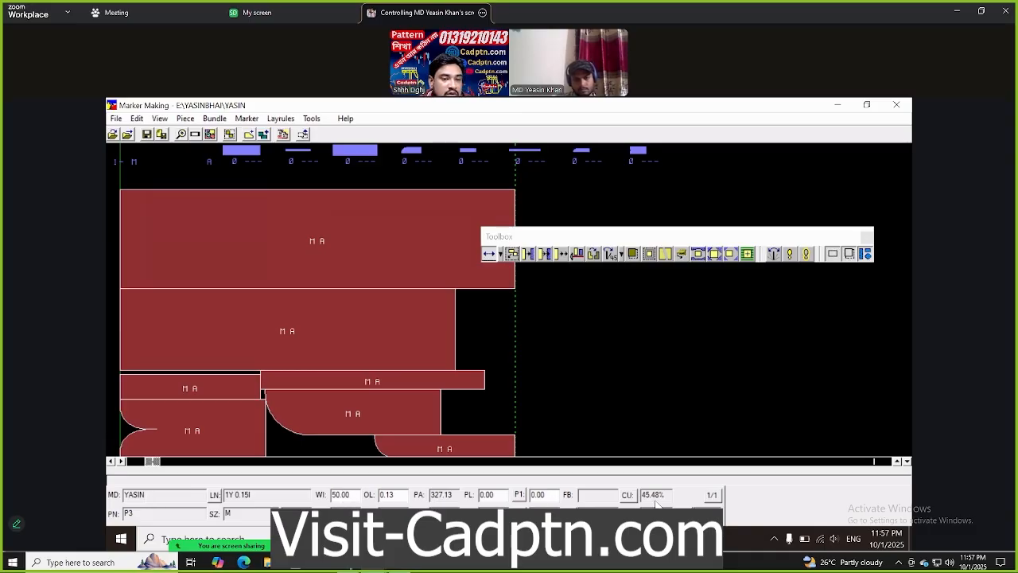
Switch the marker's CU utilization readout to CW, and close Marker Making storing the marker with its changes
click(631, 497)
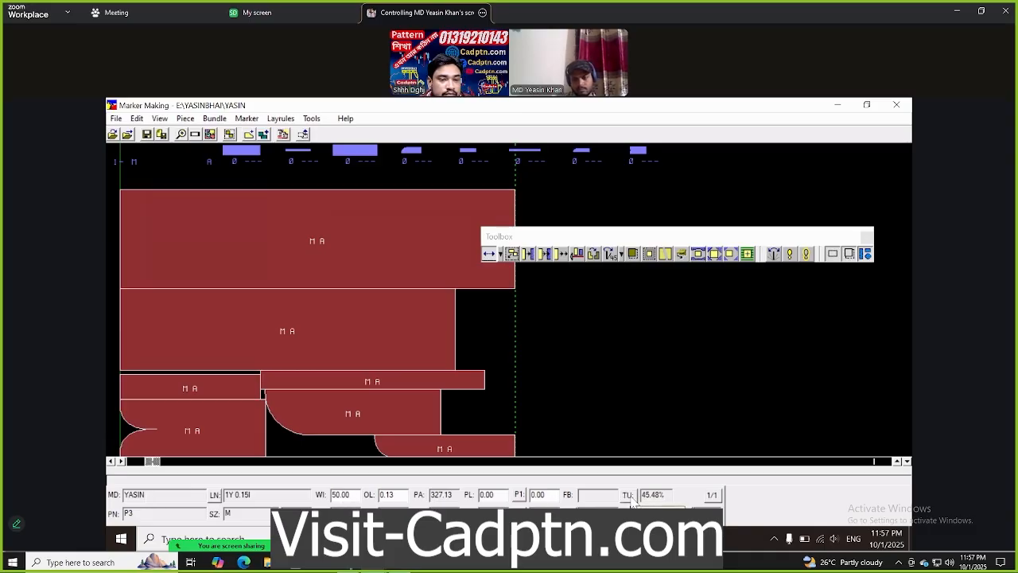
click(629, 495)
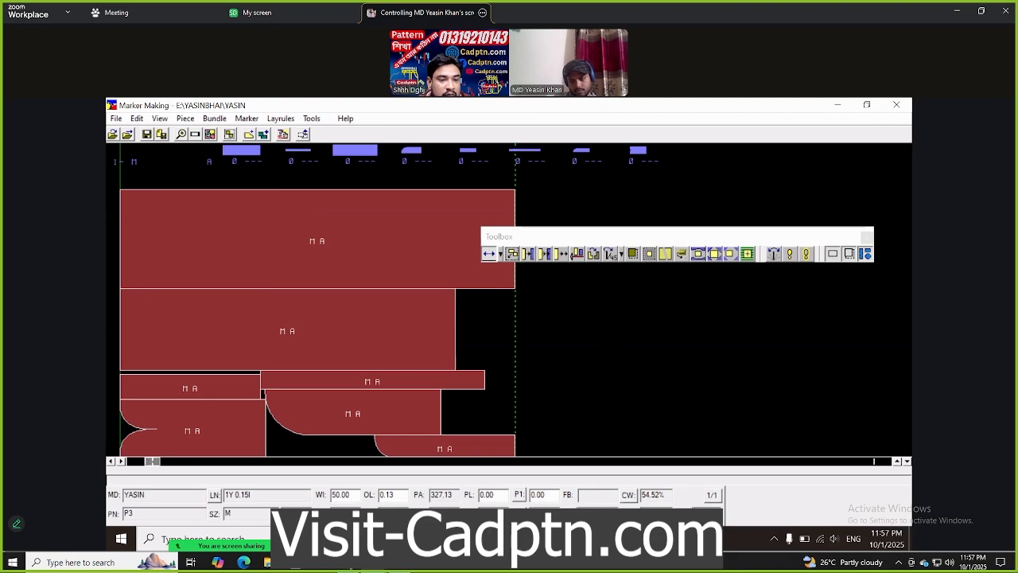
click(895, 105)
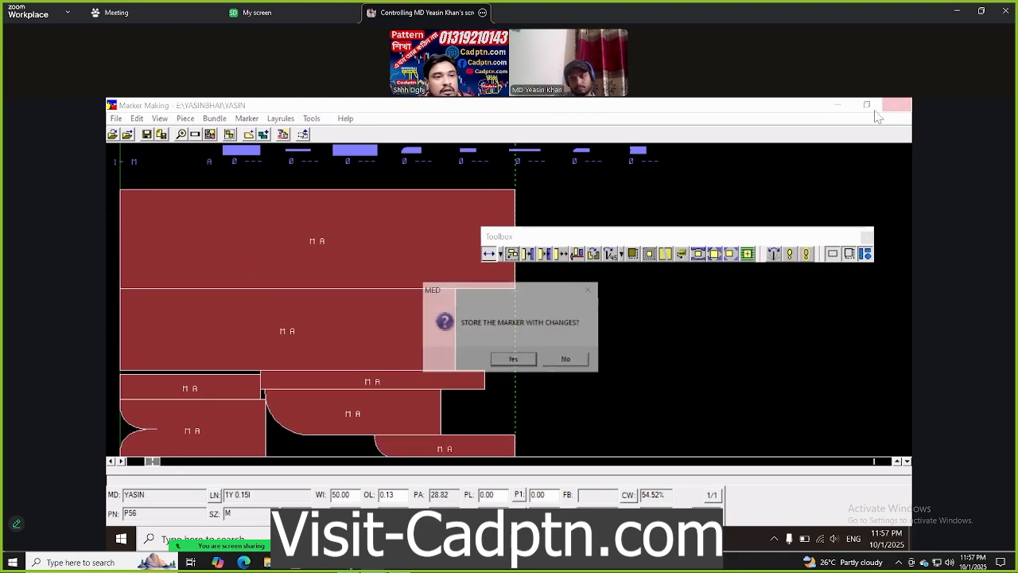
click(514, 359)
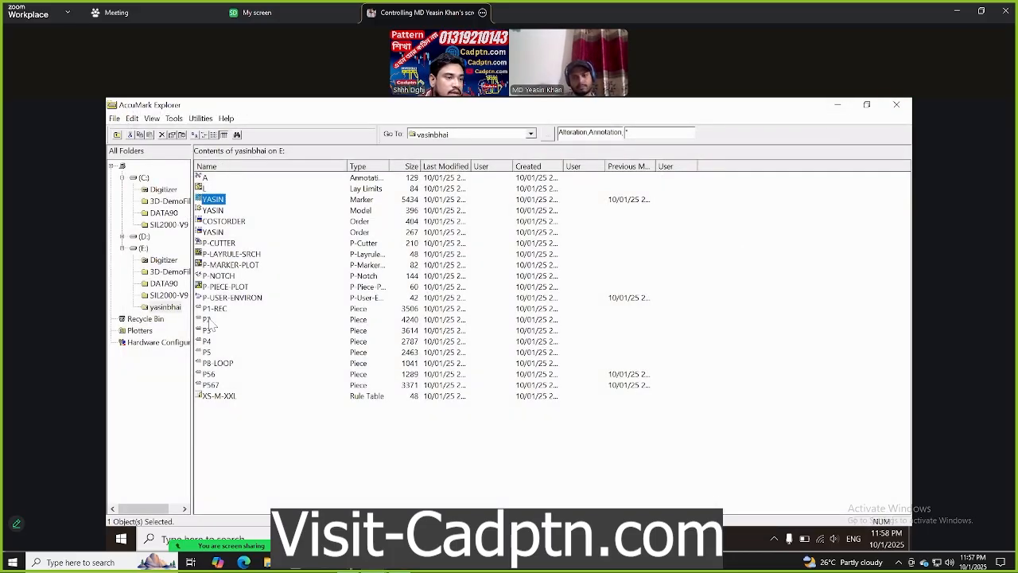
Open Pattern Design from piece P2, move pieces P56 and P567 up over the other pieces, and shift piece P3 to the right
click(207, 319)
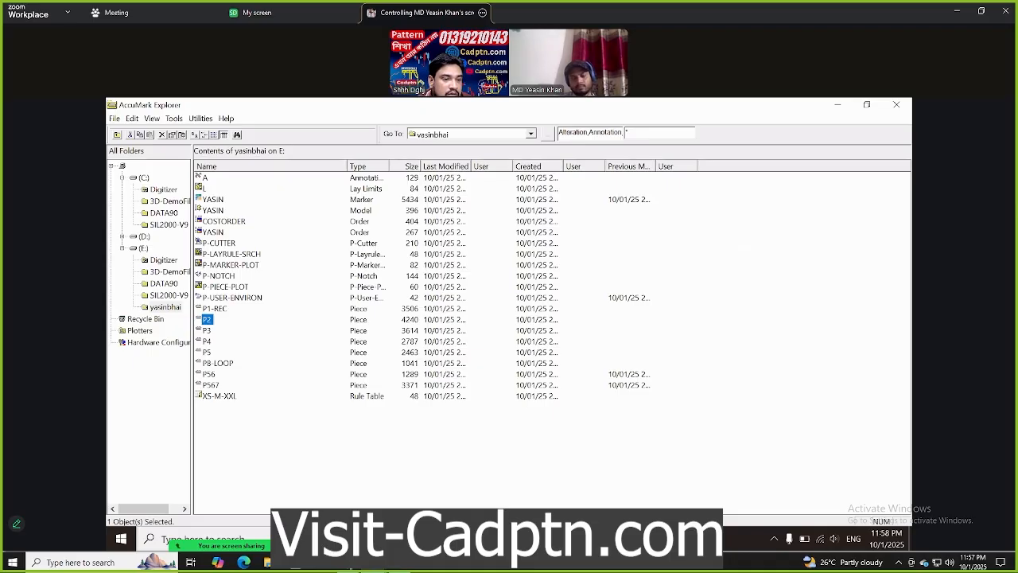
double_click(207, 319)
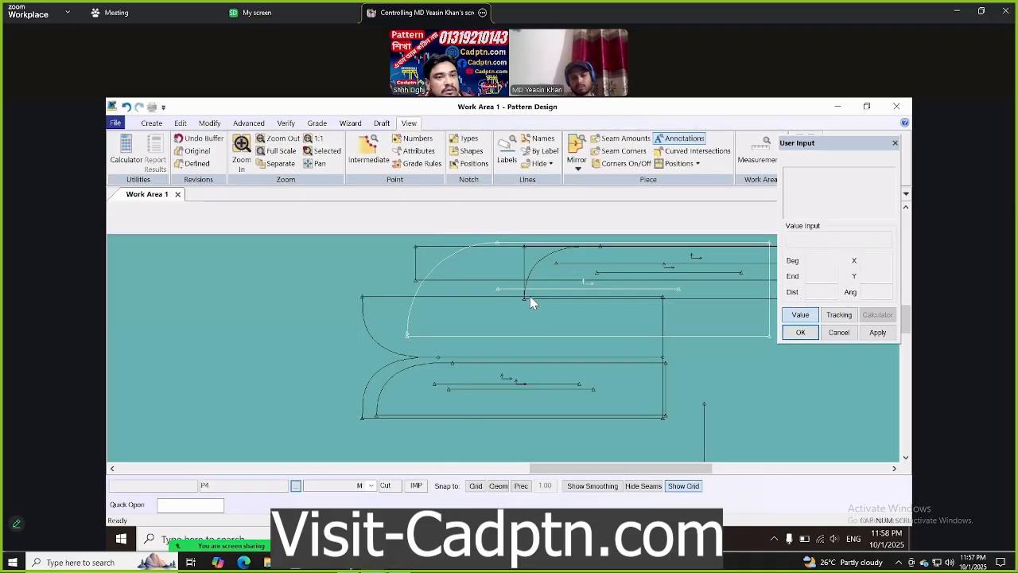
click(509, 364)
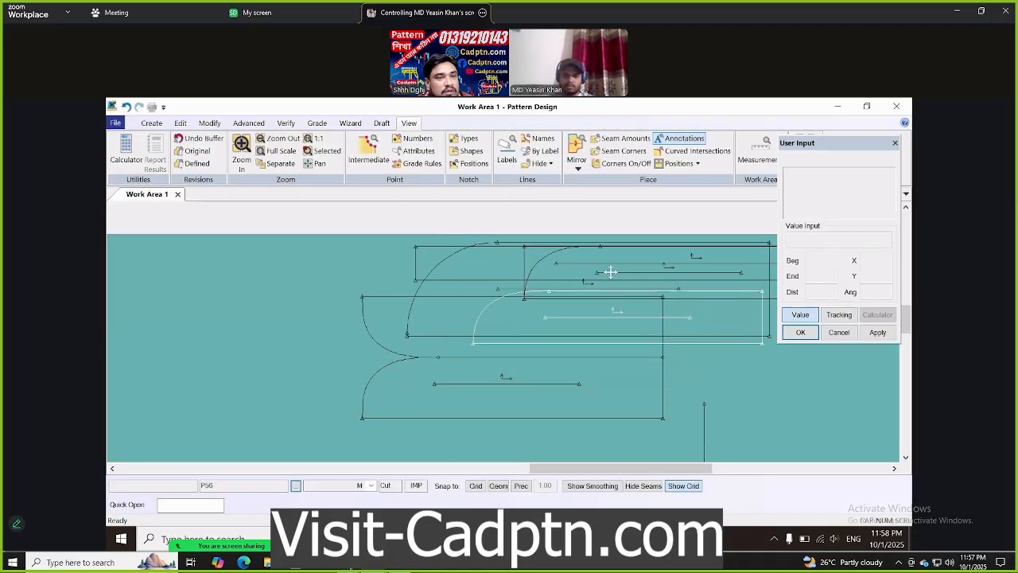
click(629, 253)
click(470, 369)
click(620, 272)
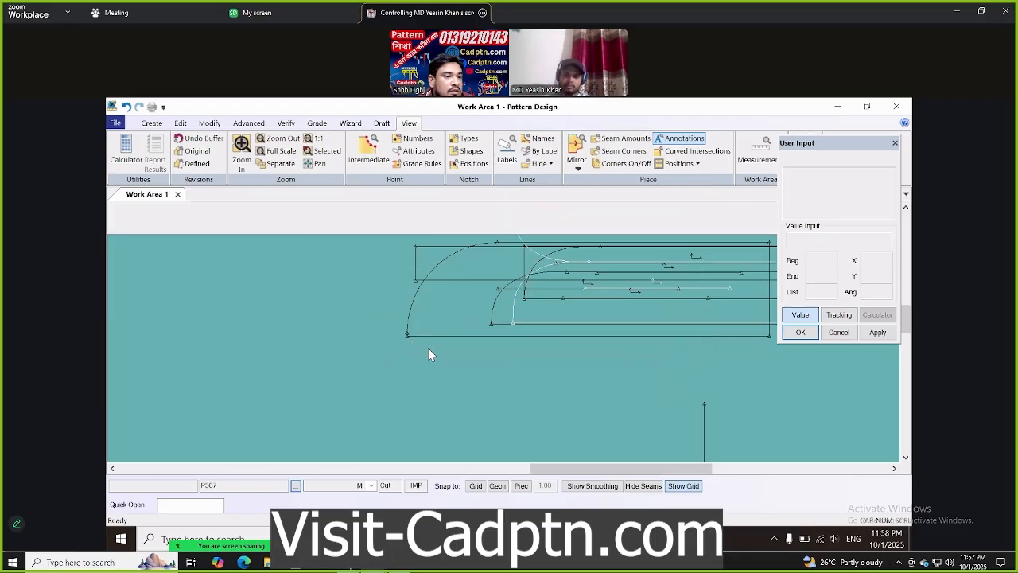
click(428, 347)
click(525, 337)
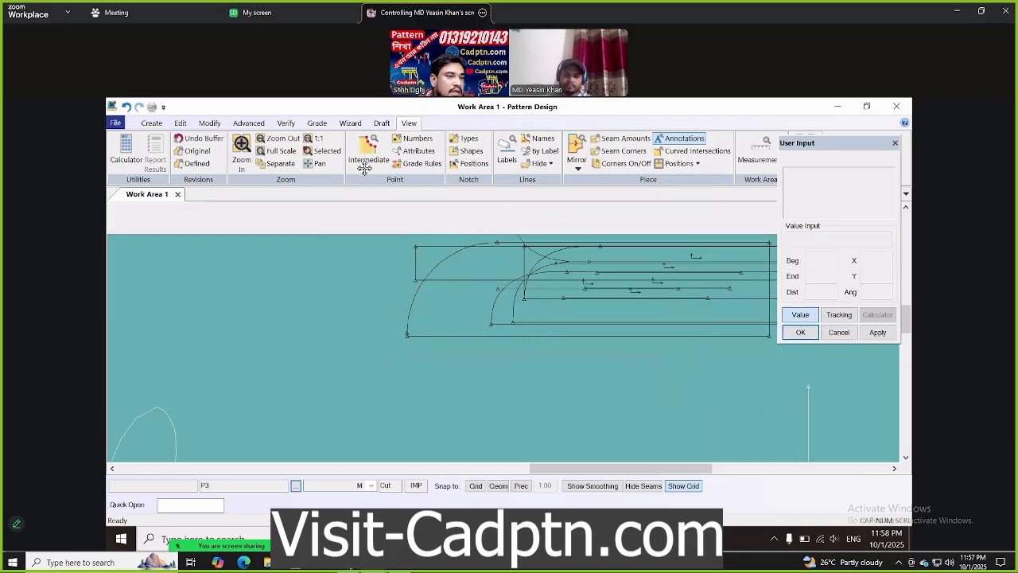
Measure the length of piece P4's long straight lower edge with the Line Length tool
click(288, 126)
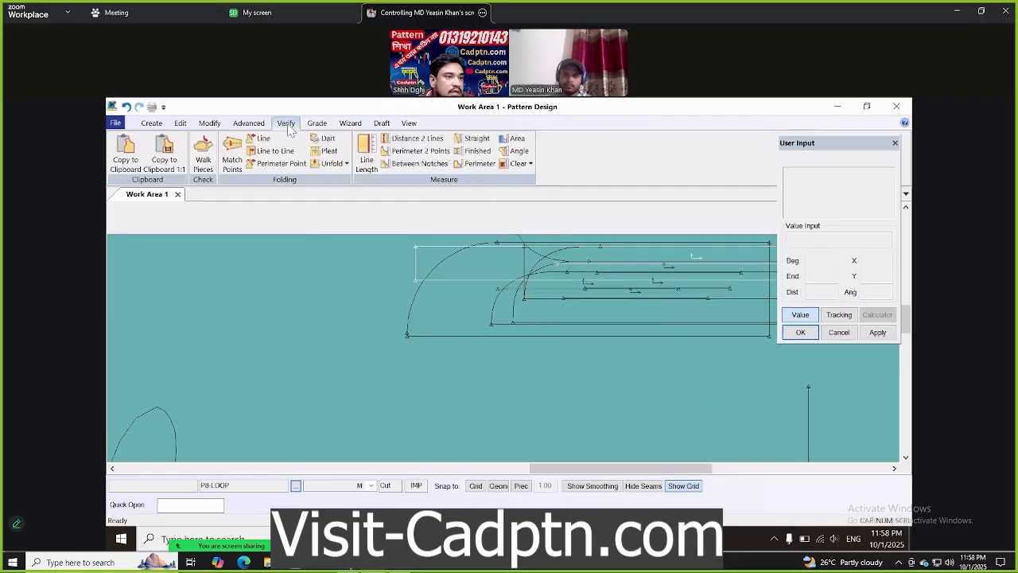
click(366, 155)
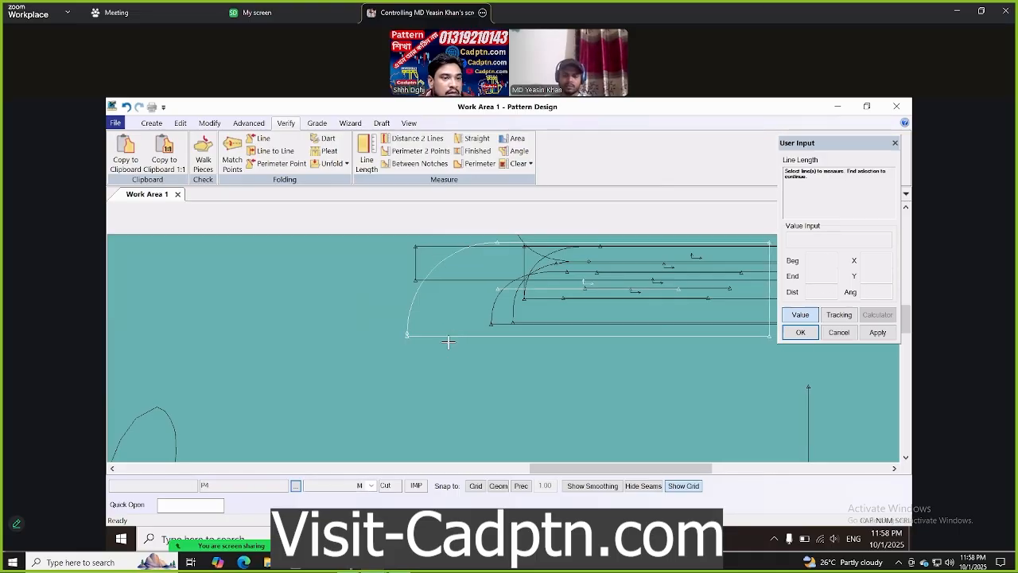
right_click(488, 258)
click(468, 334)
click(465, 335)
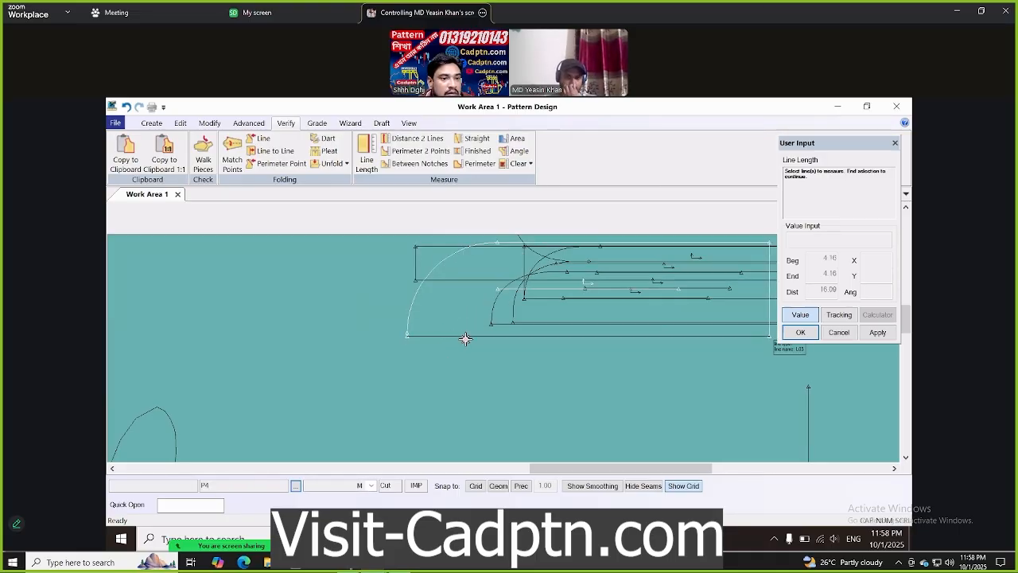
right_click(493, 291)
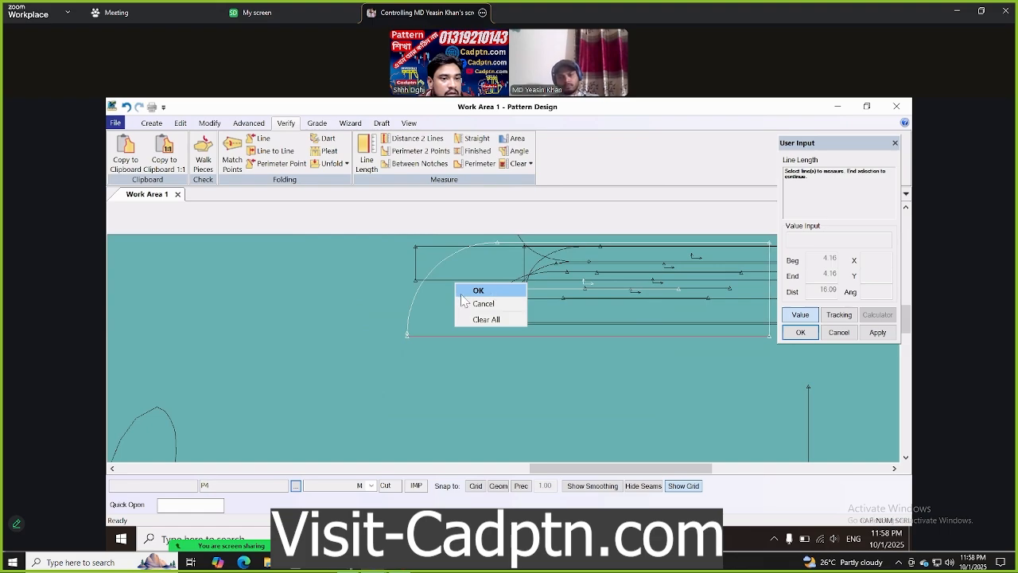
click(464, 291)
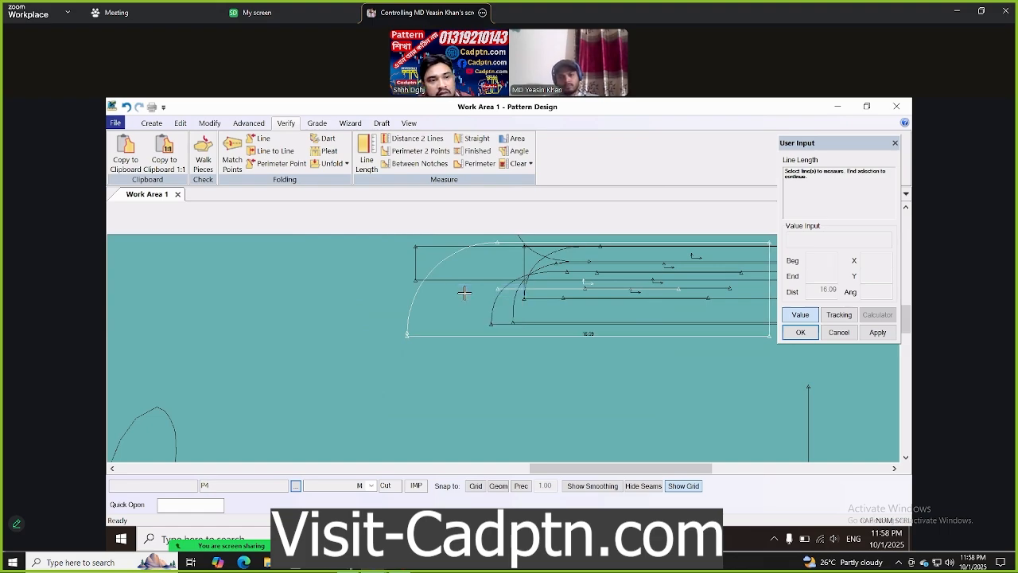
Measure the graded line length of P4's lower edge across all sizes, and close the size table
click(317, 123)
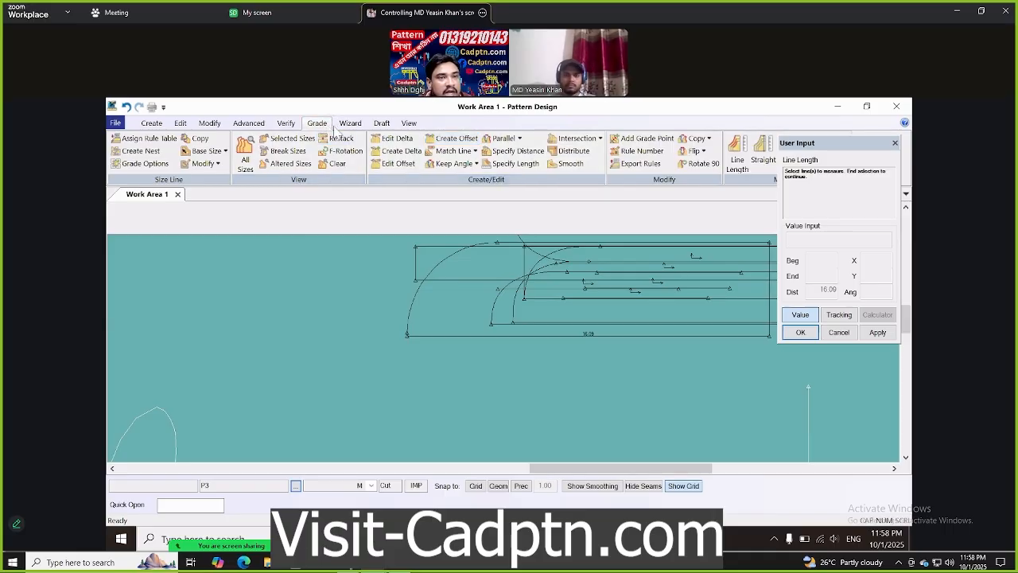
click(738, 163)
click(454, 334)
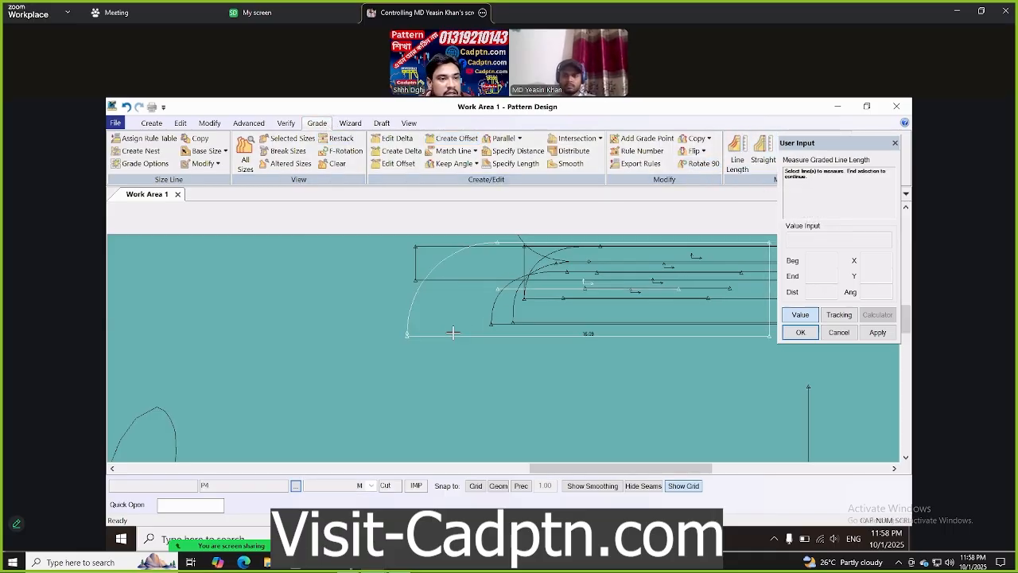
right_click(611, 281)
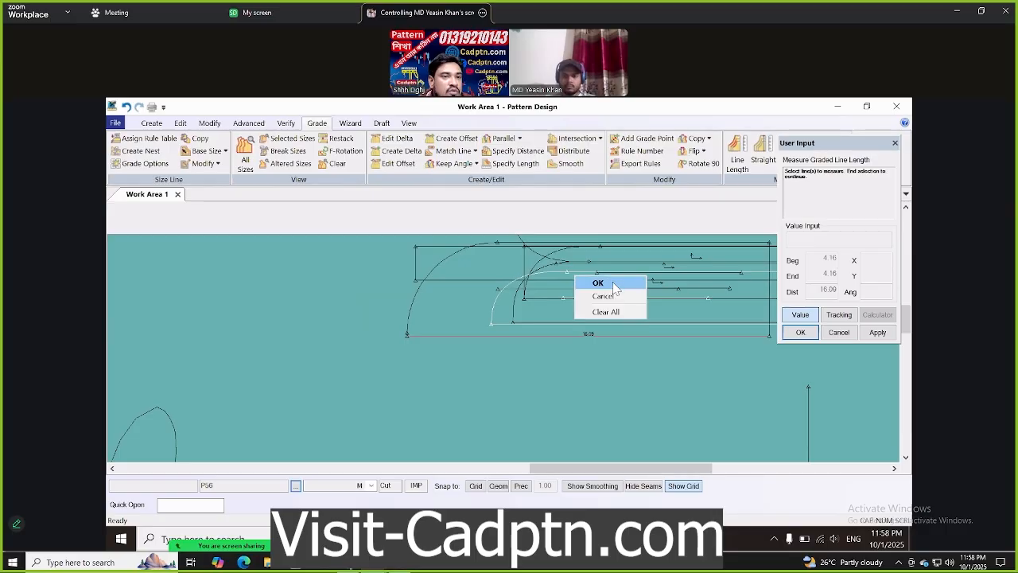
click(612, 281)
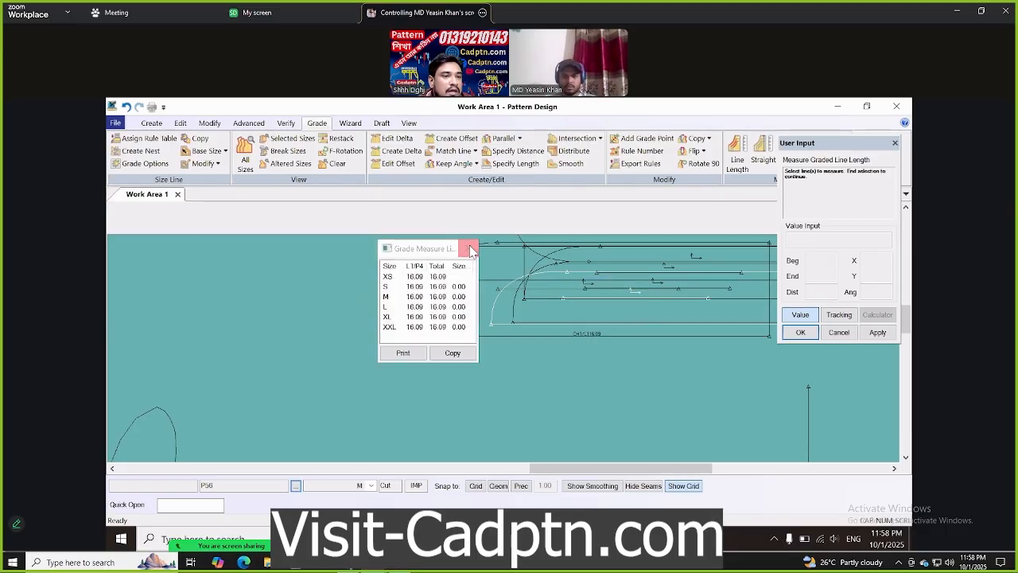
click(468, 247)
Repeat the ungraded Line Length measurement on the lower edge of piece P4
click(285, 123)
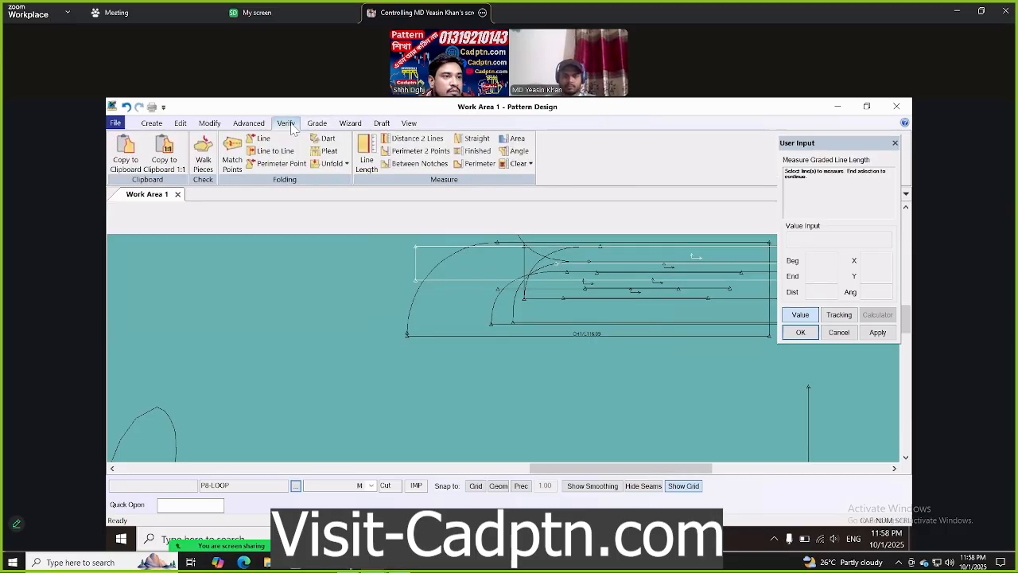
click(363, 156)
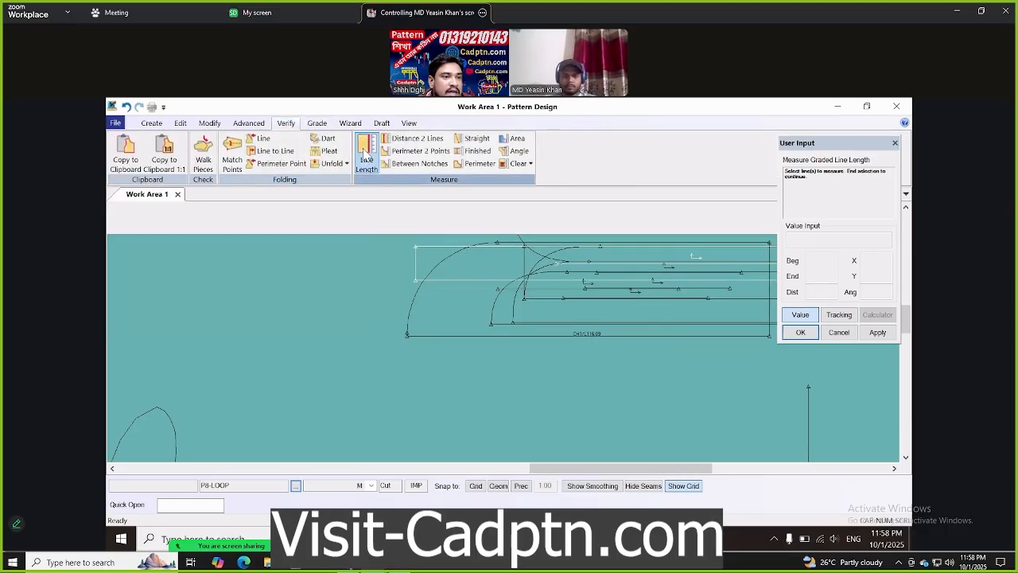
click(444, 342)
right_click(518, 296)
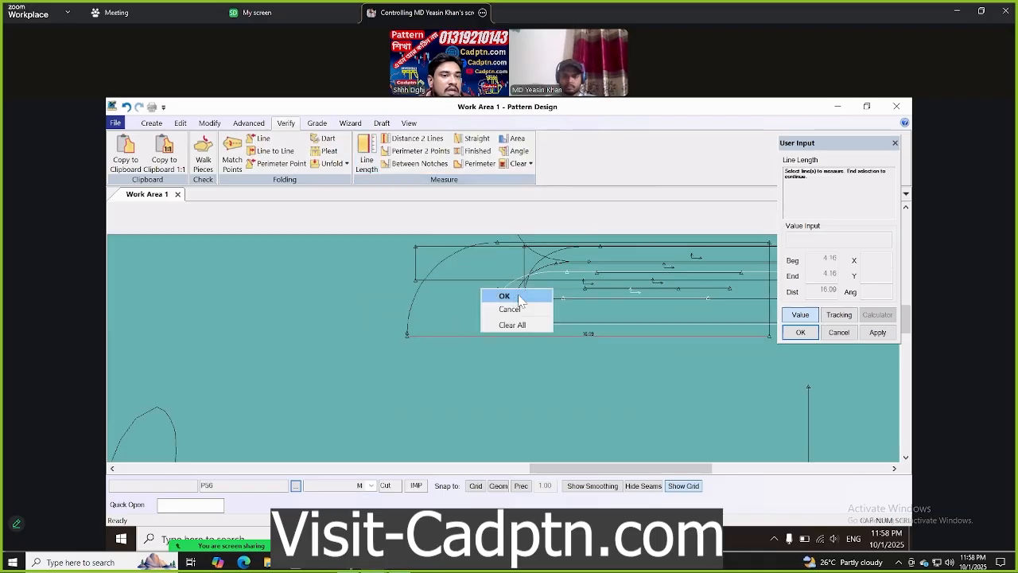
click(505, 296)
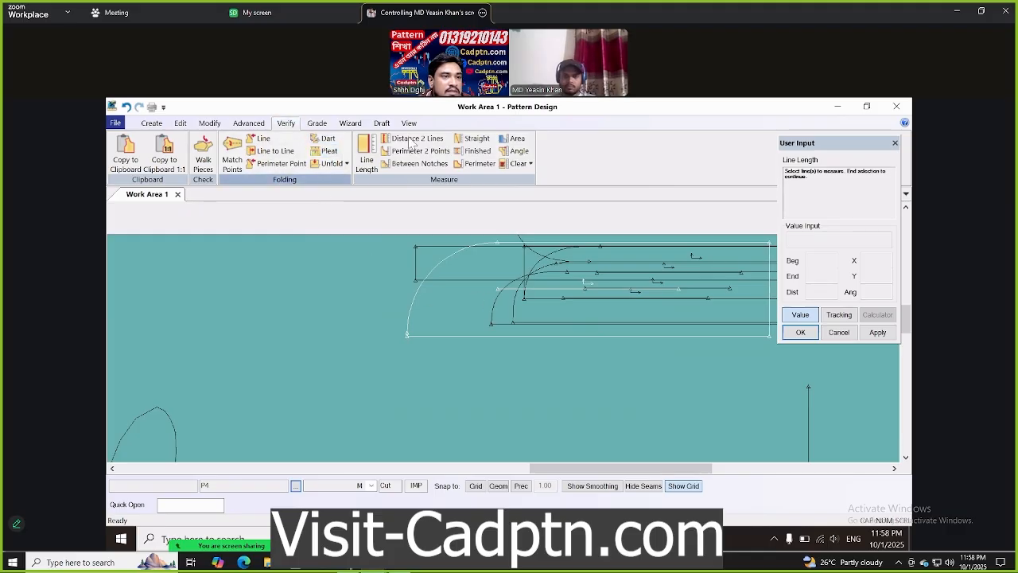
Measure the straight distance between two points on piece P4's lower edge
click(474, 139)
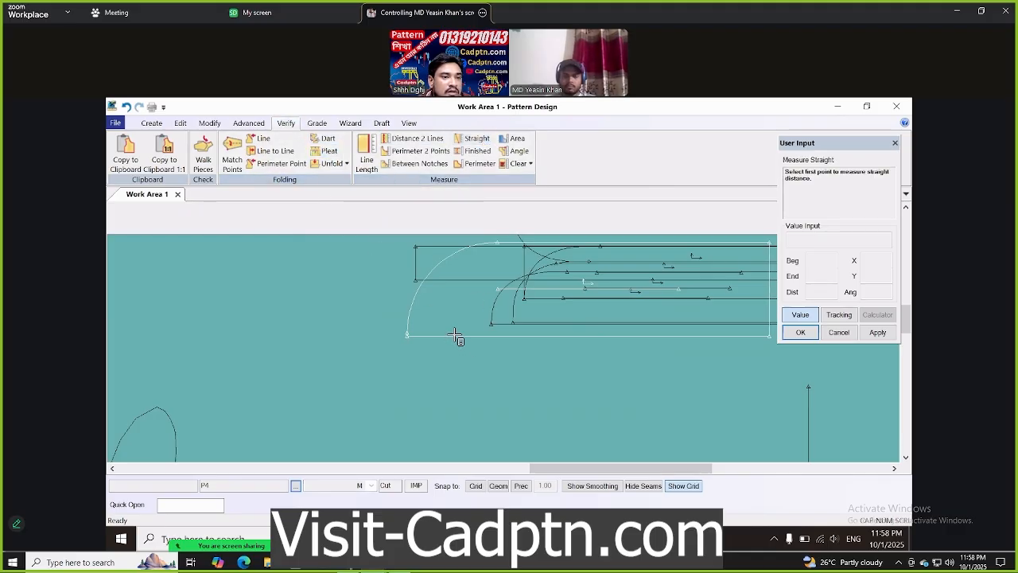
click(453, 335)
click(686, 335)
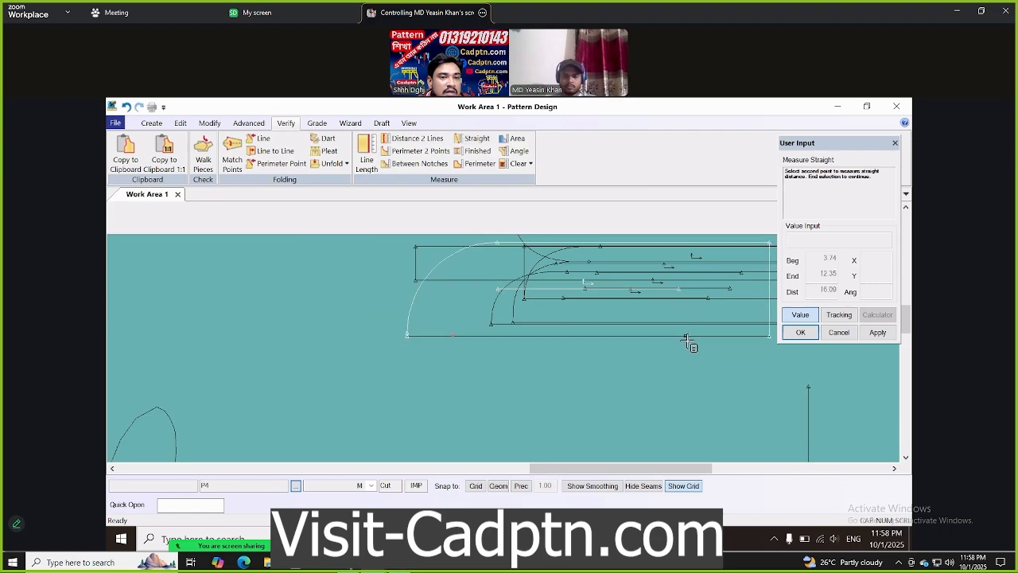